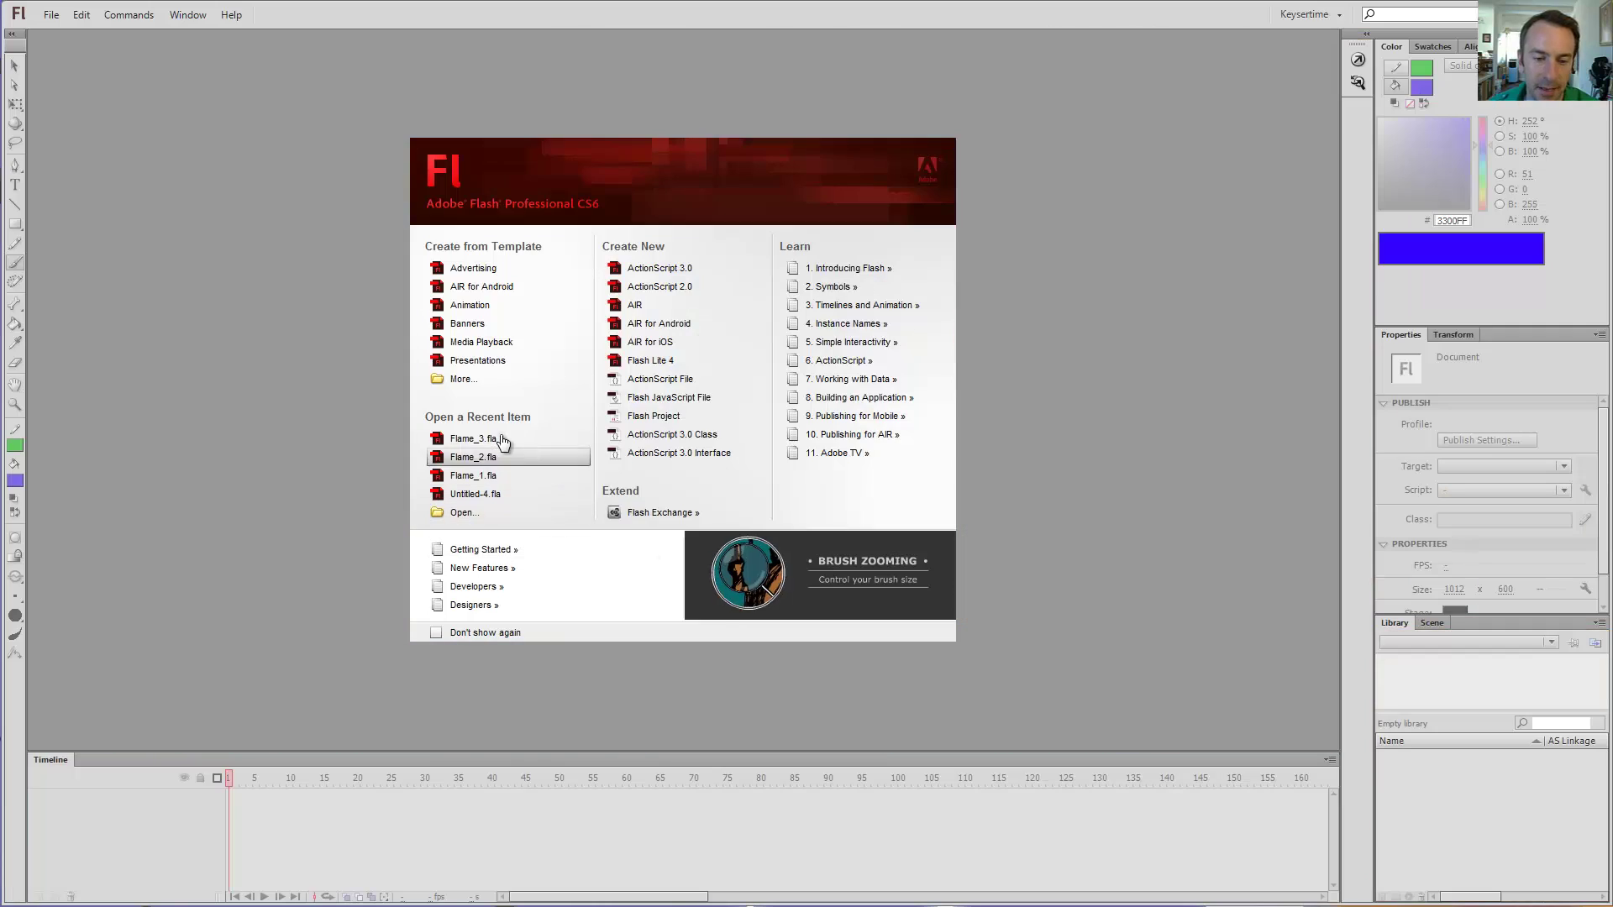
# Step: Open Flame_3.fla from the Welcome screen's recent items list
pyautogui.click(485, 439)
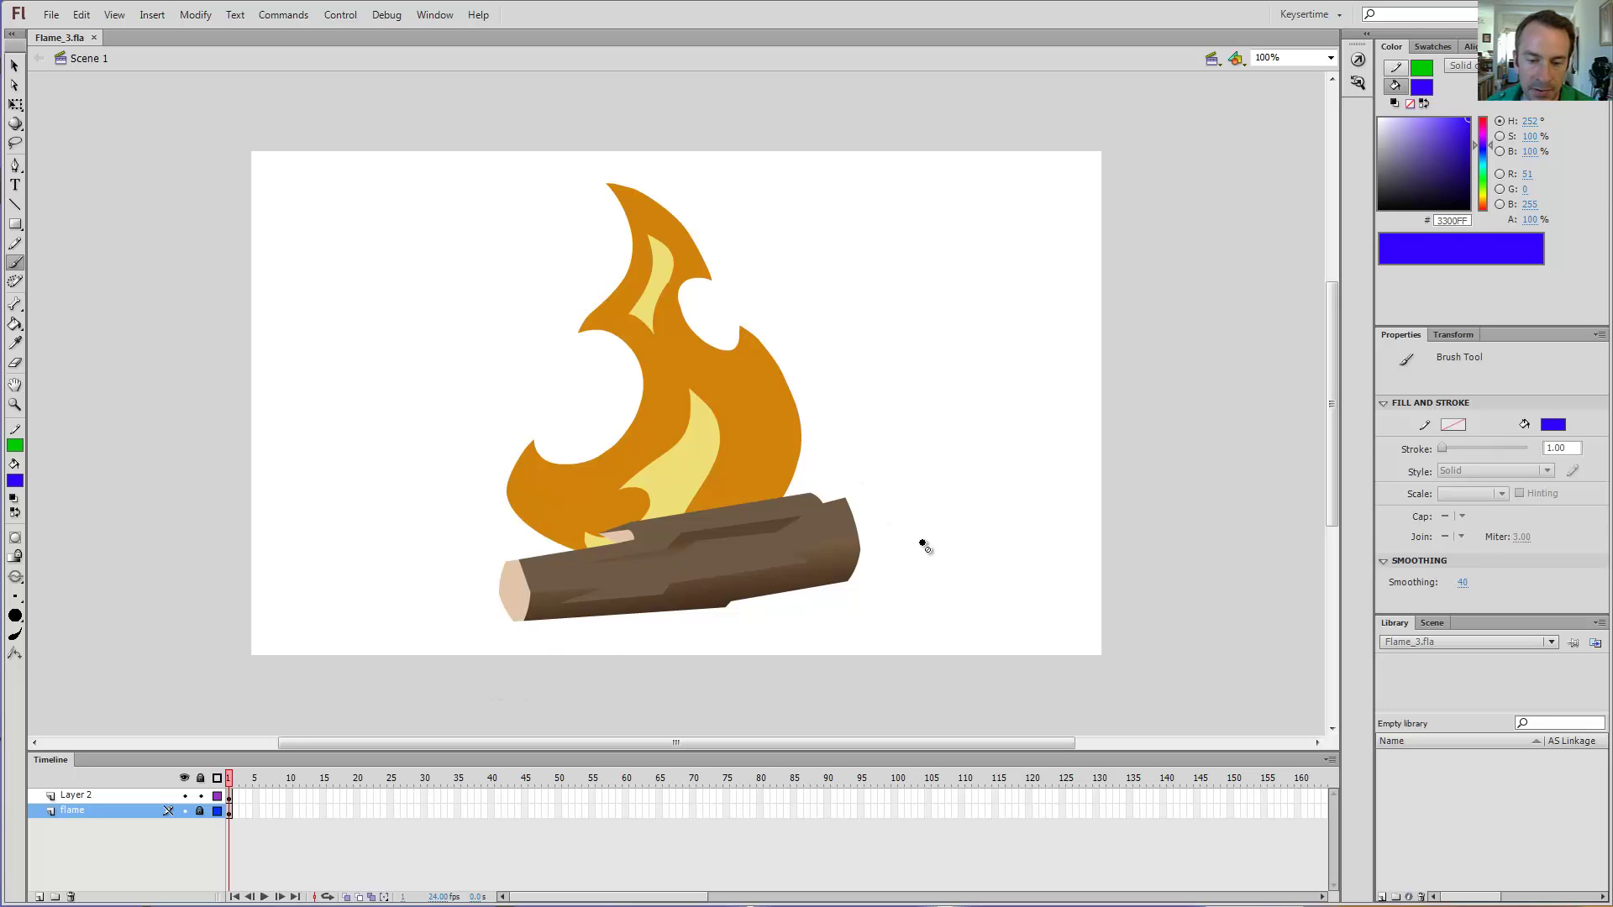
# Step: Hide Layer 2's log artwork and scroll the timeline right and back to frame 1
pyautogui.click(185, 796)
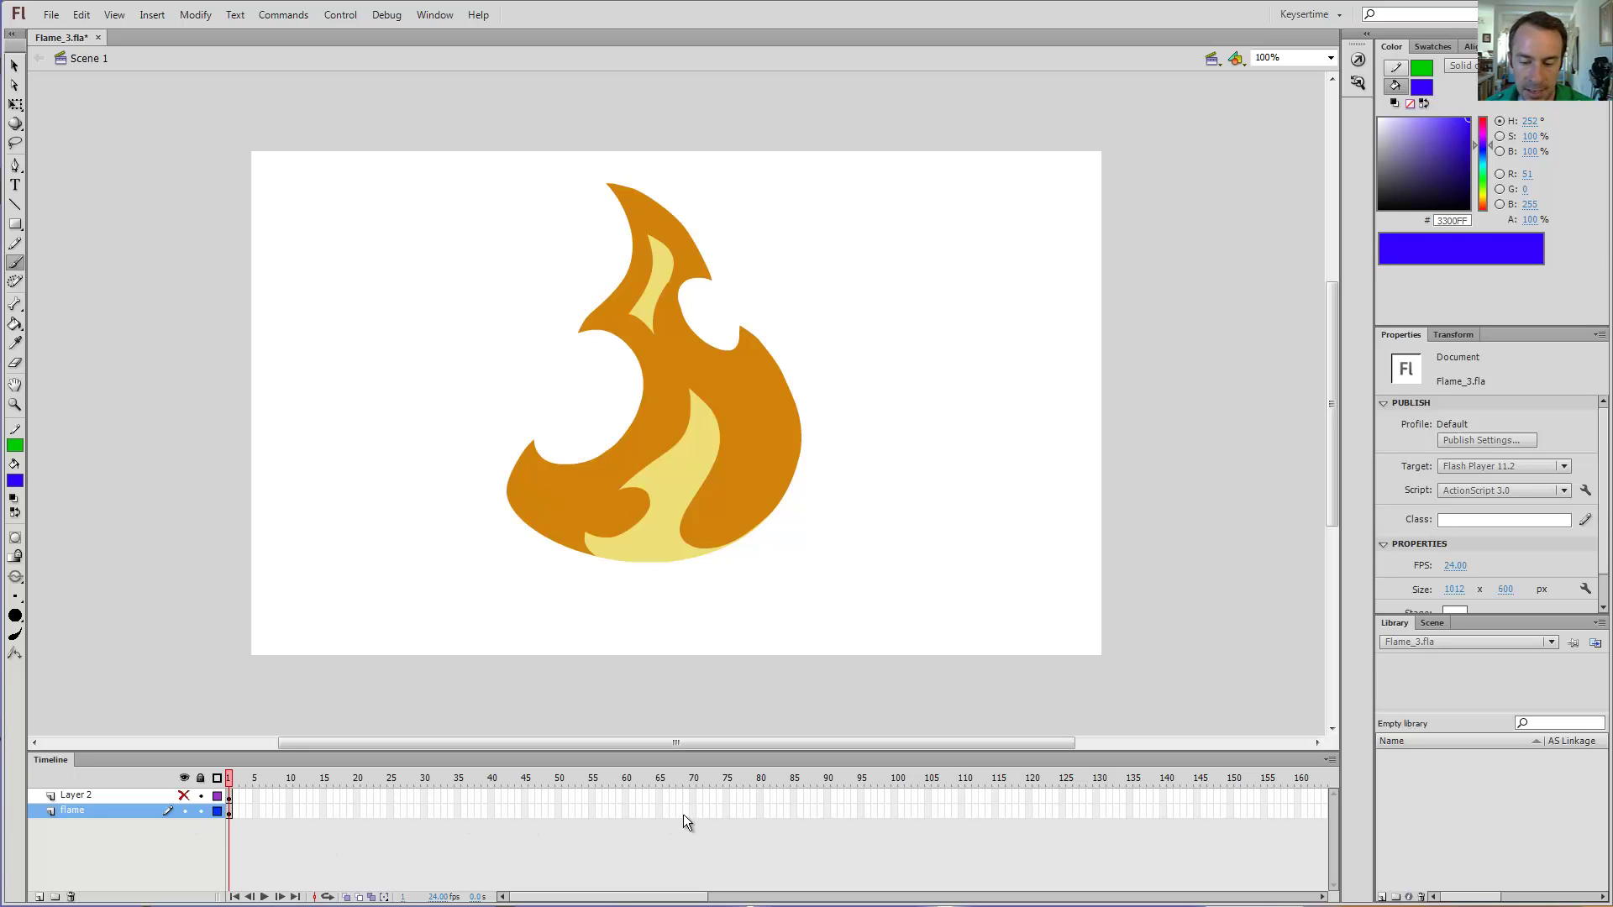
pyautogui.moveTo(664, 897); pyautogui.dragTo(1321, 893)
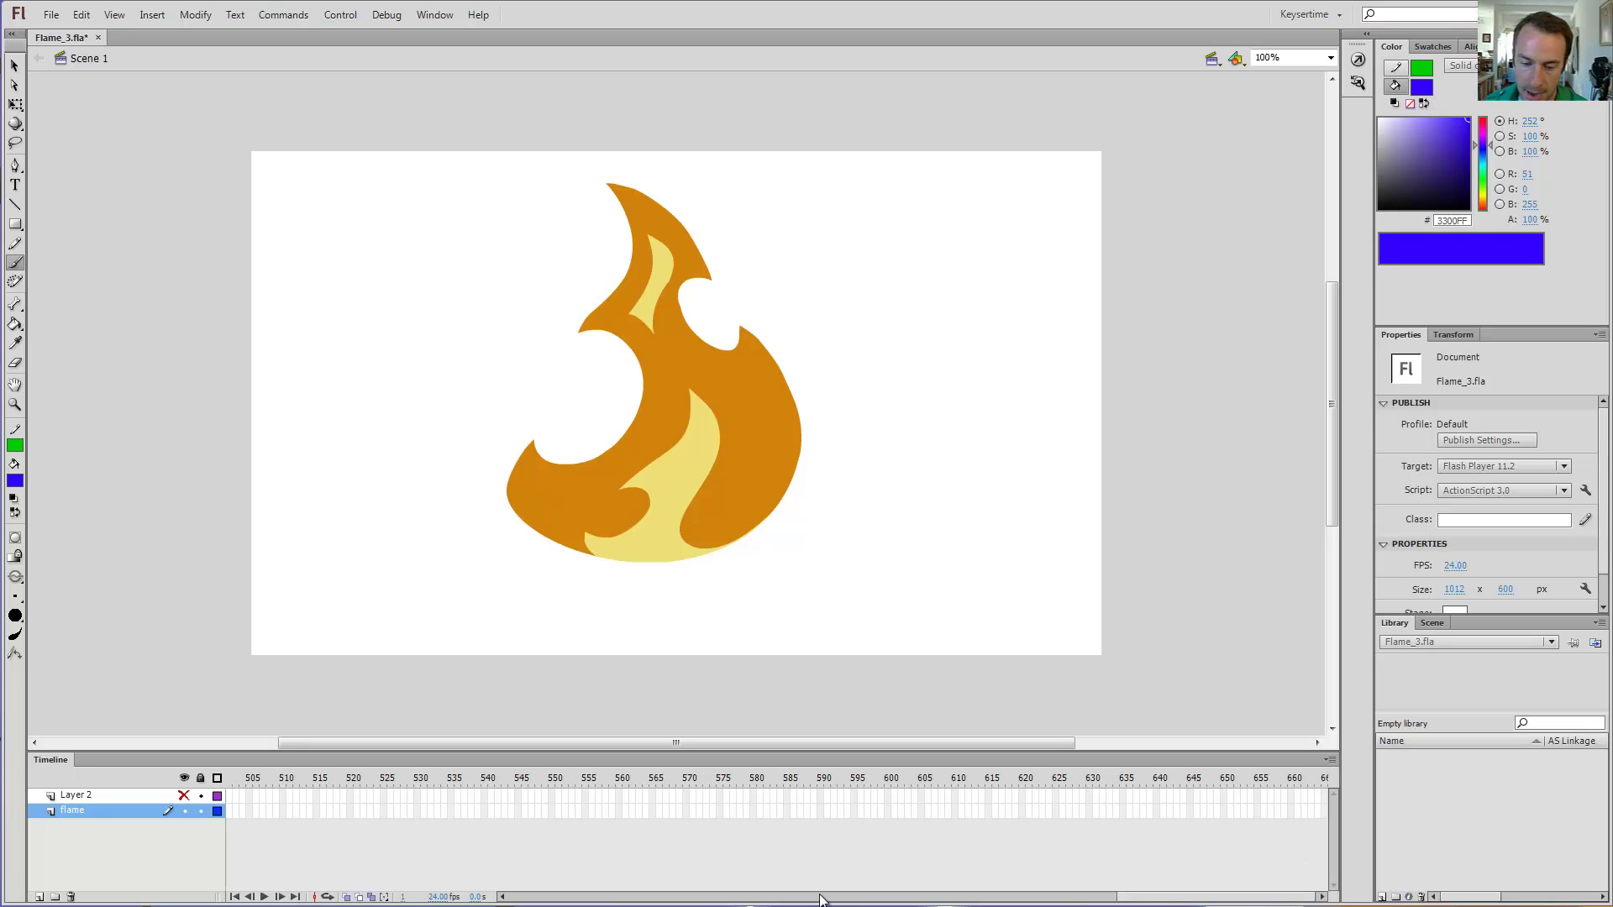
pyautogui.moveTo(1149, 901); pyautogui.dragTo(537, 900)
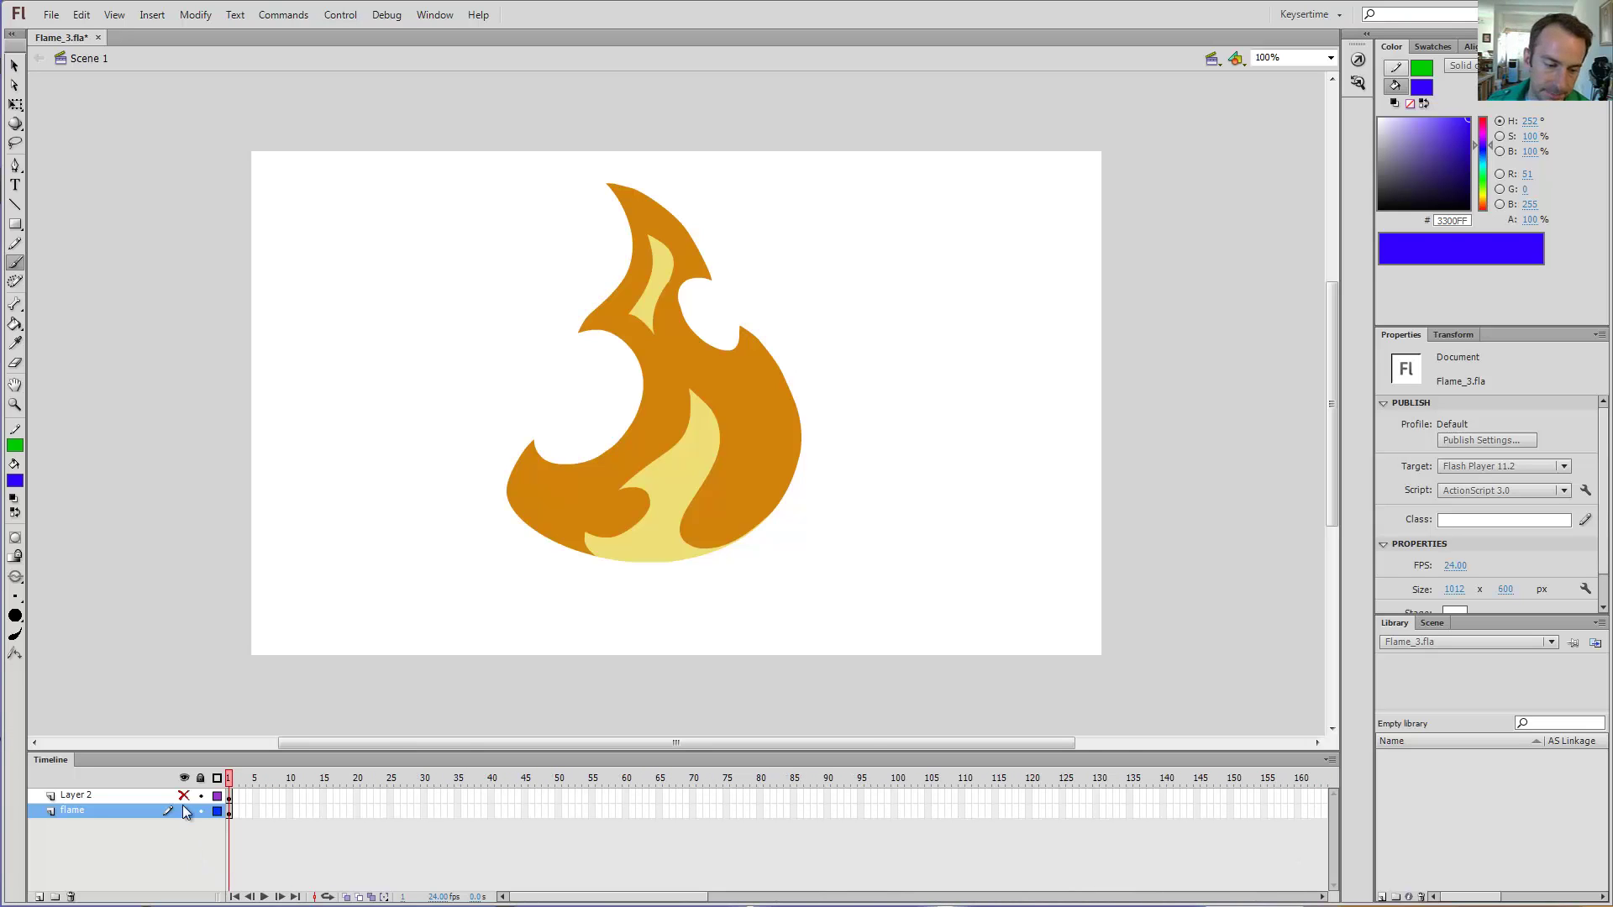
# Step: Extend the flame layer through frame 9 with F5 and scrub frames 1–9
pyautogui.click(283, 811)
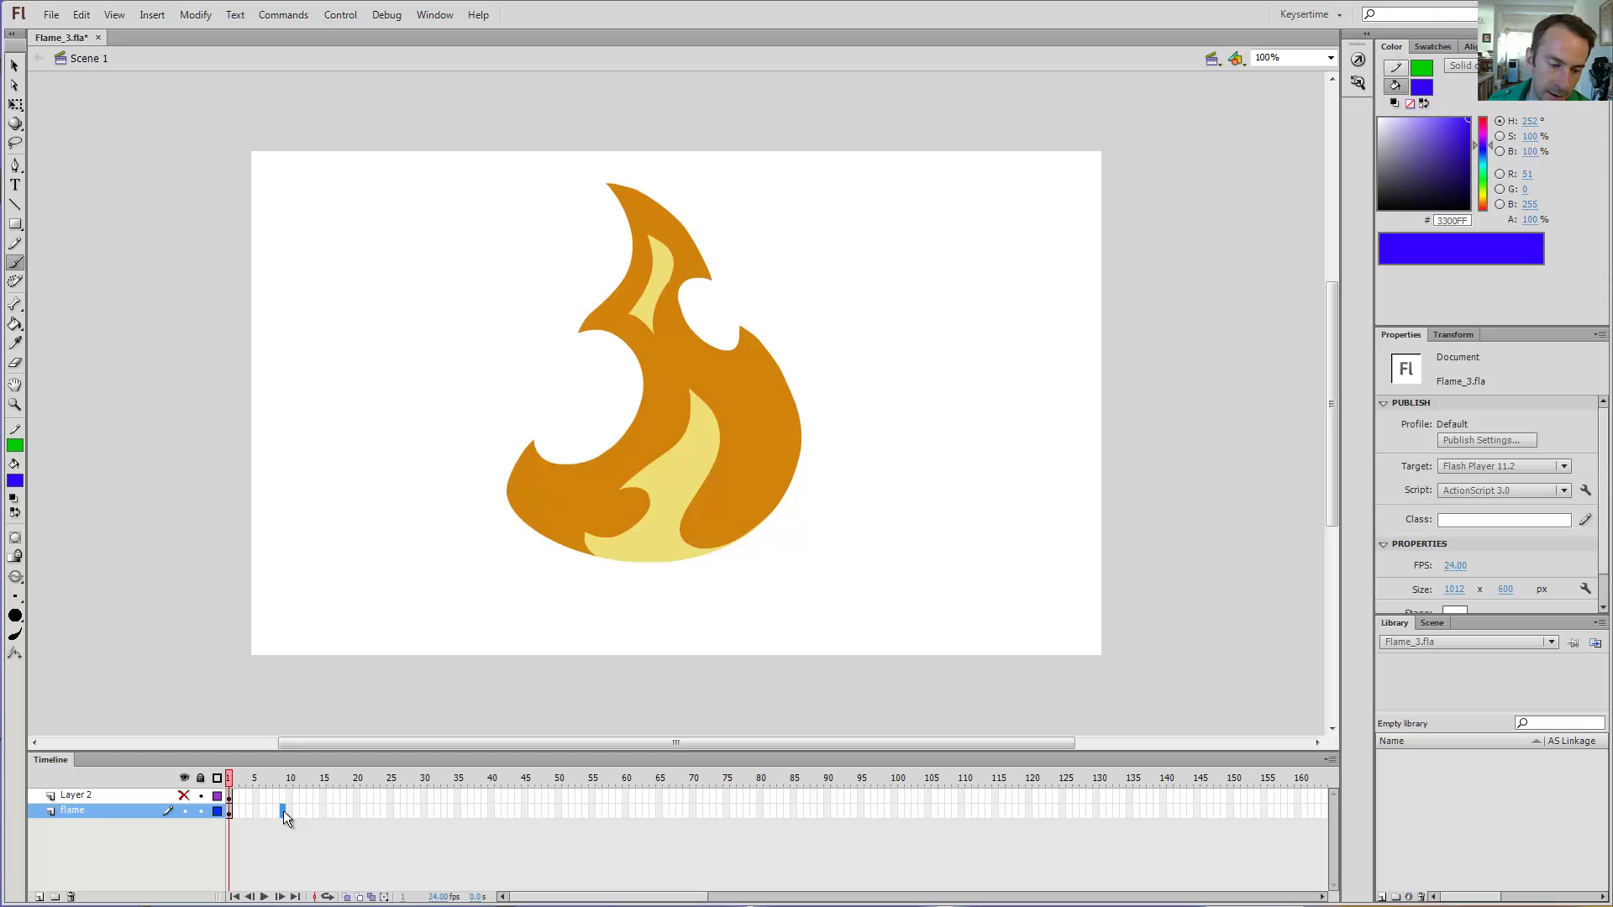
pyautogui.press('F5')
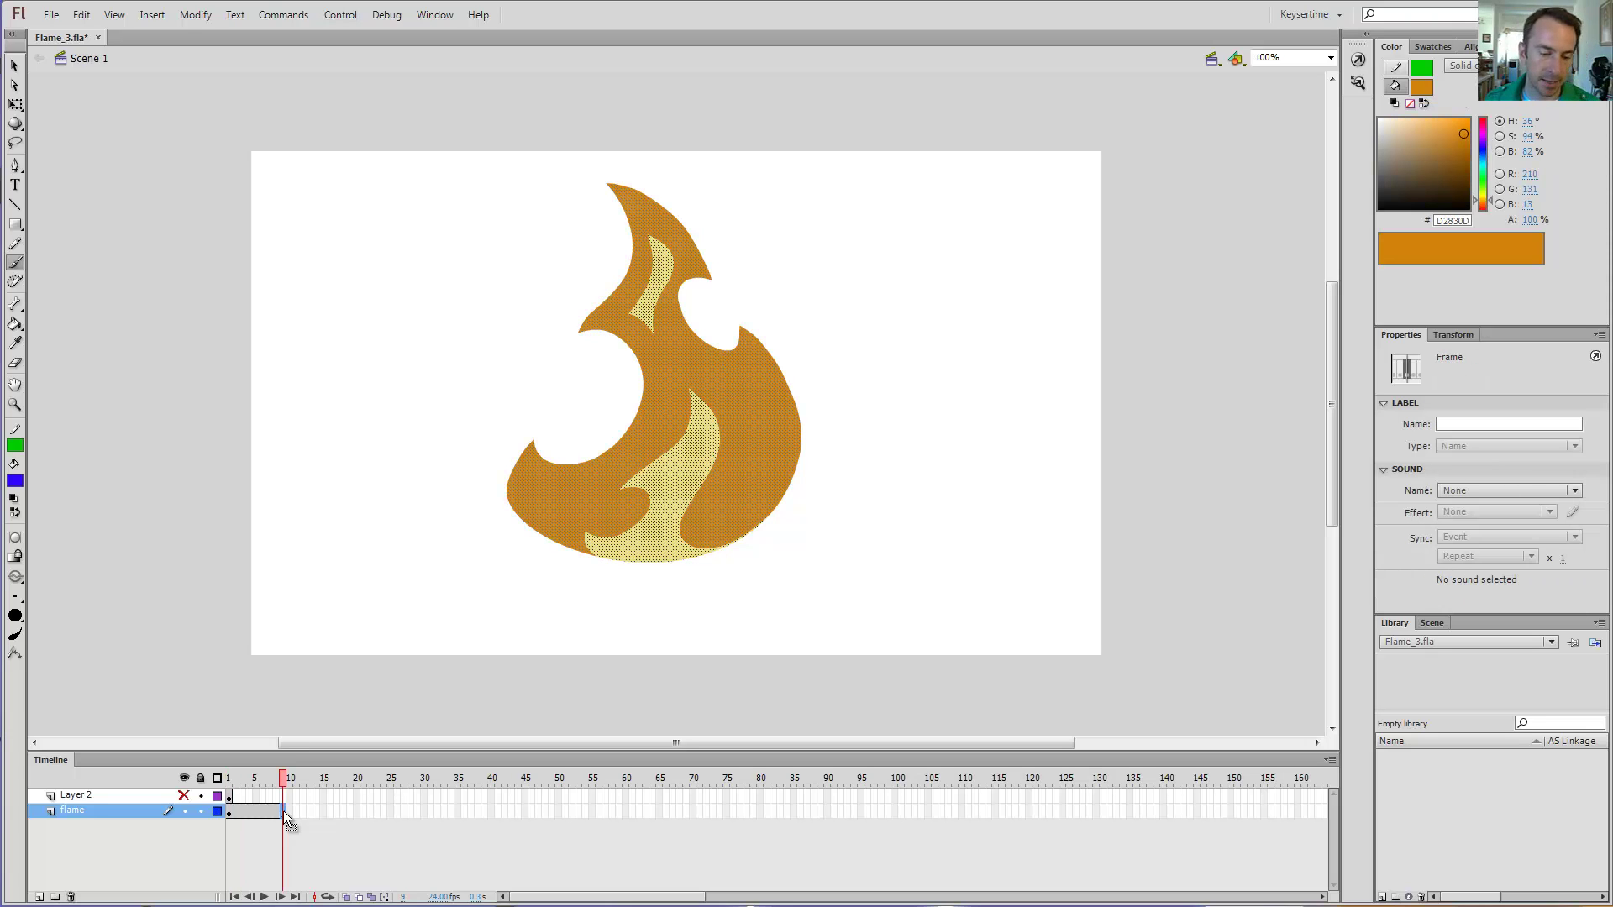
pyautogui.click(230, 780)
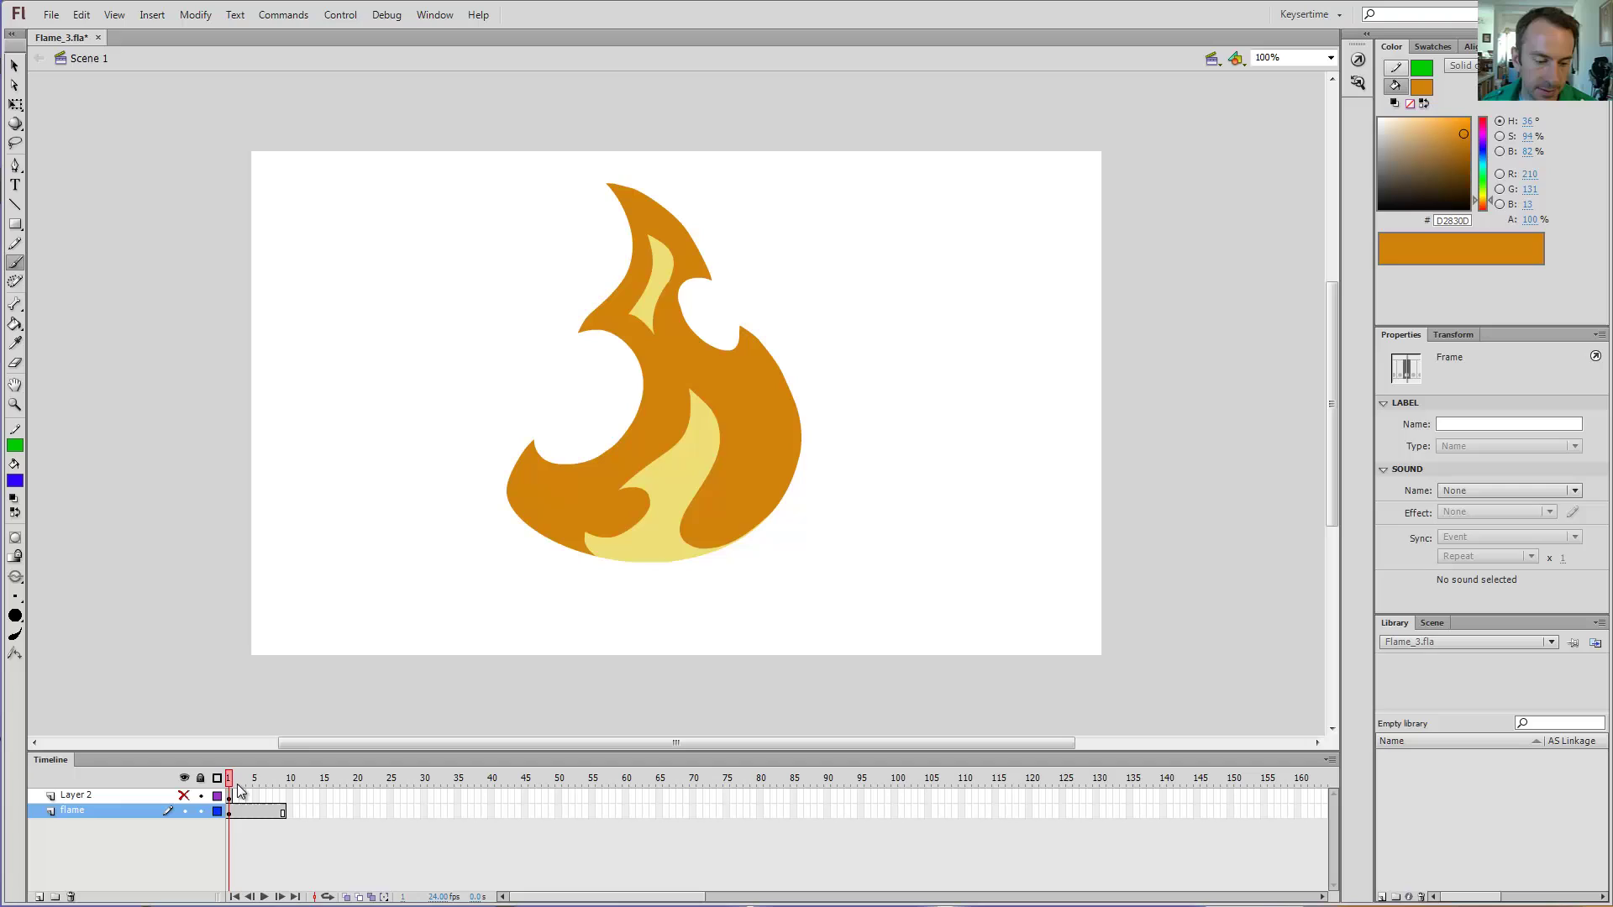
pyautogui.moveTo(237, 784); pyautogui.dragTo(283, 785)
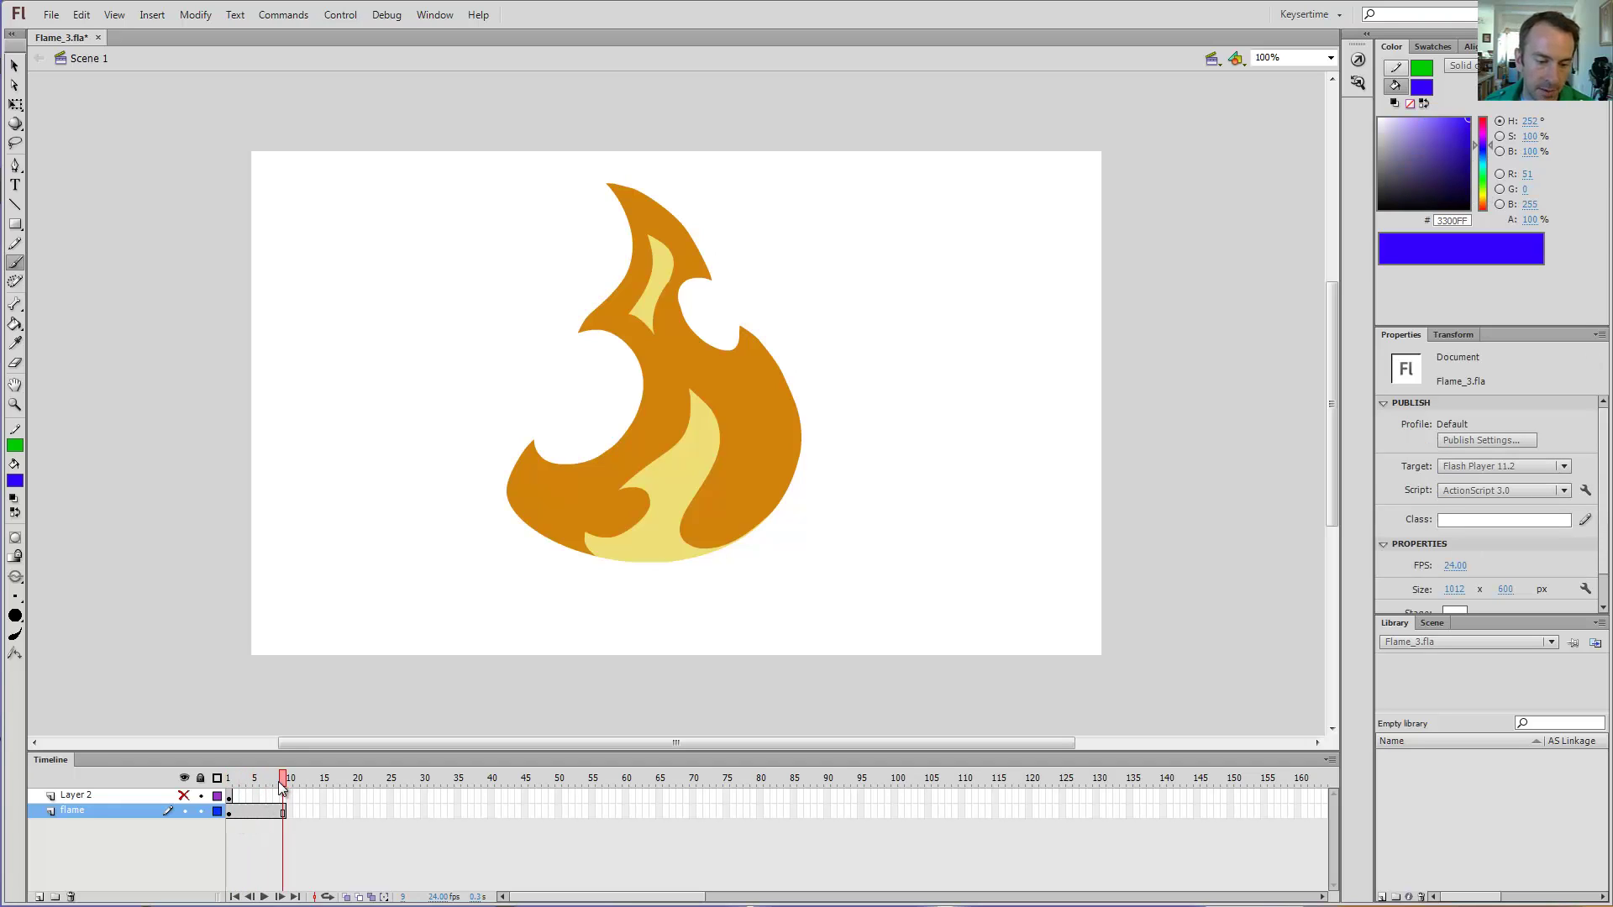
# Step: Add a frame at frame 4 on the flame layer, remove it again, and return to frame 3
pyautogui.click(329, 795)
pyautogui.click(390, 796)
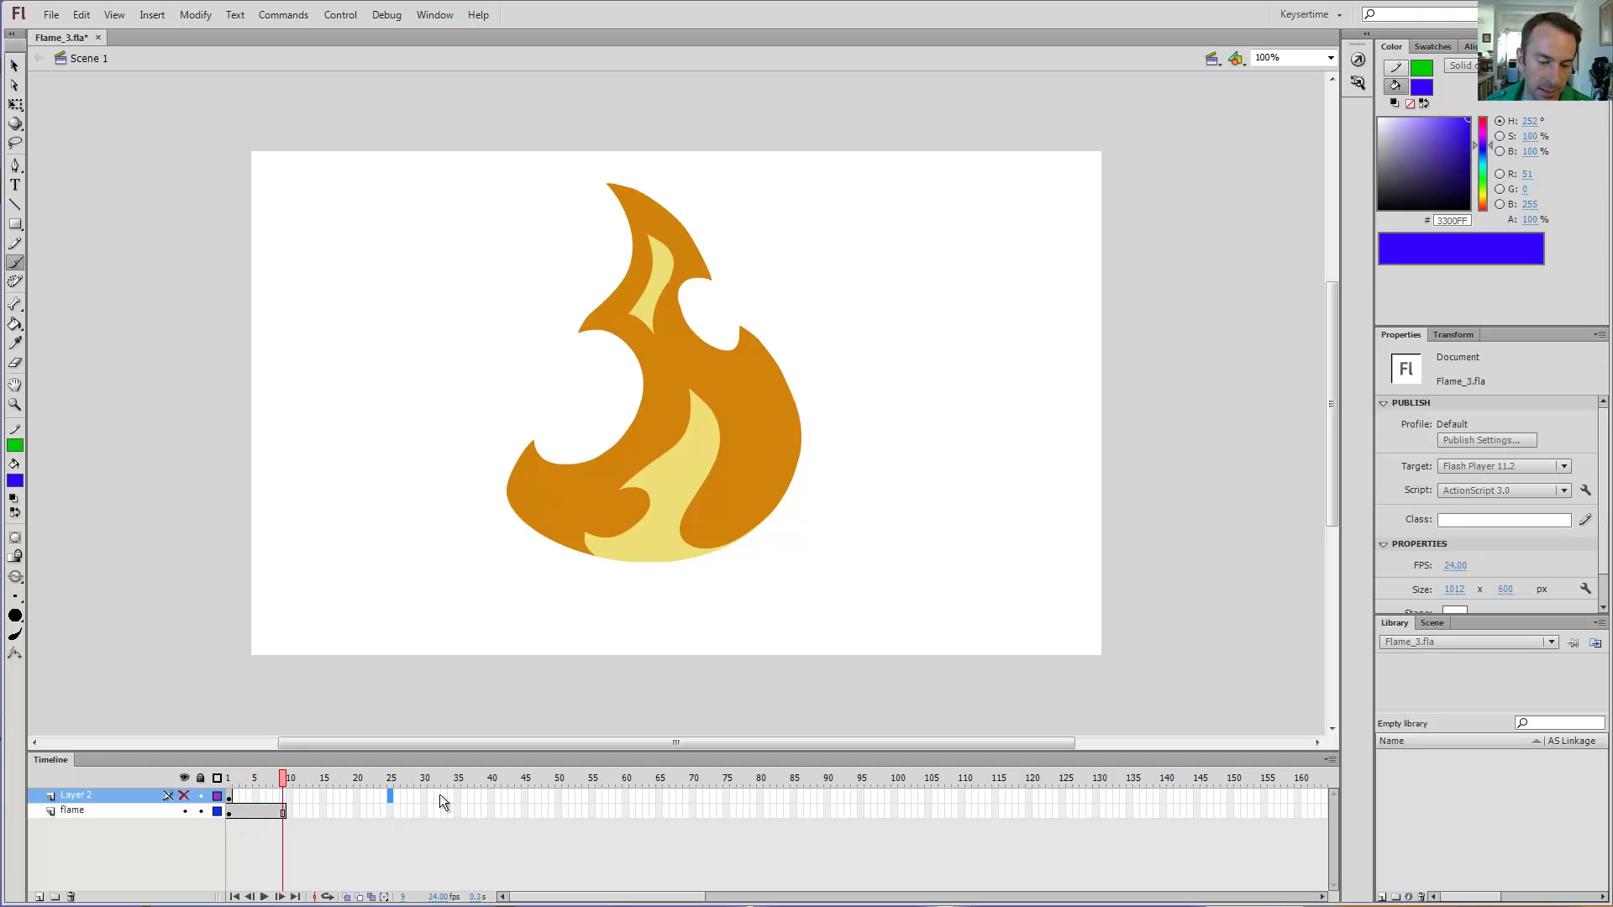
pyautogui.click(494, 811)
pyautogui.click(504, 794)
pyautogui.click(326, 795)
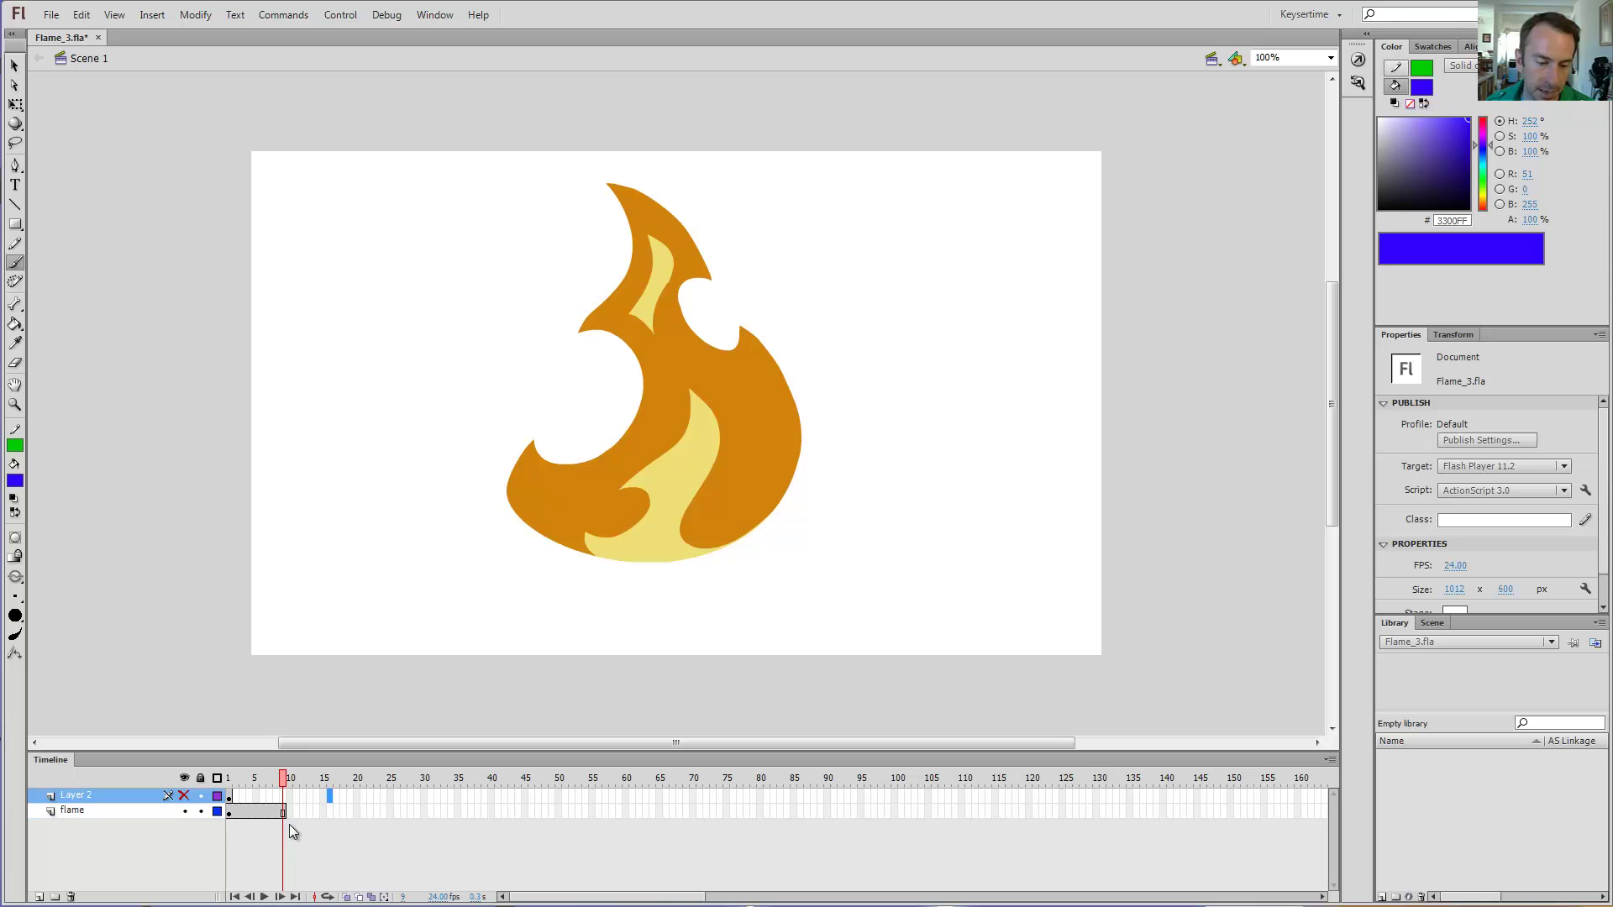
pyautogui.click(251, 810)
pyautogui.click(250, 811)
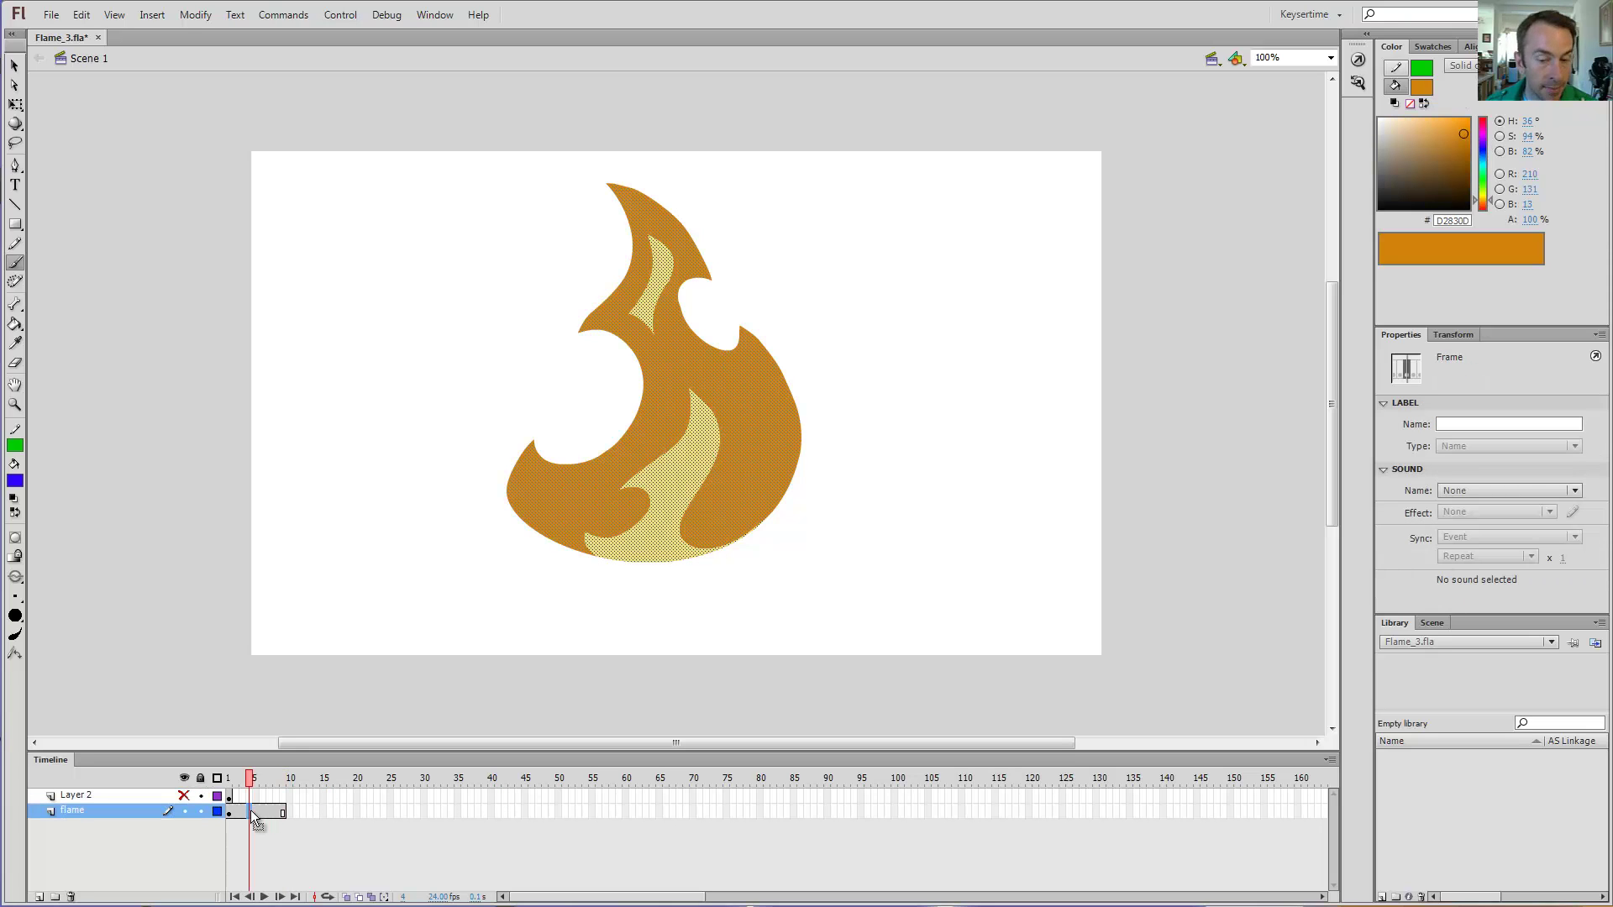
pyautogui.press('F5')
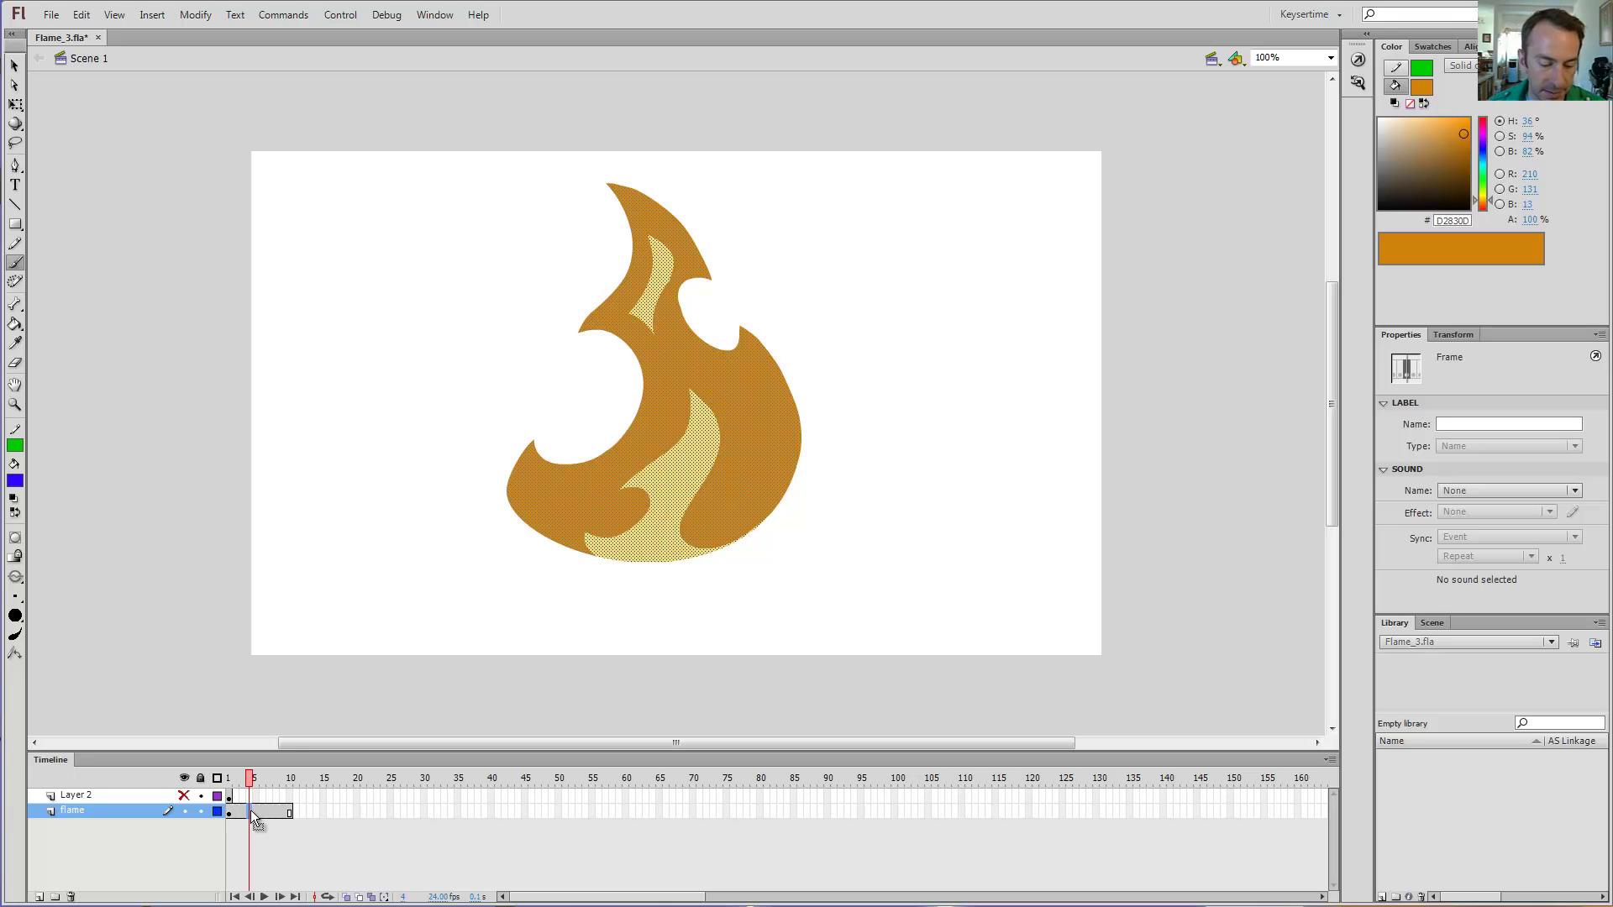
pyautogui.hotkey('shift', 'F5')
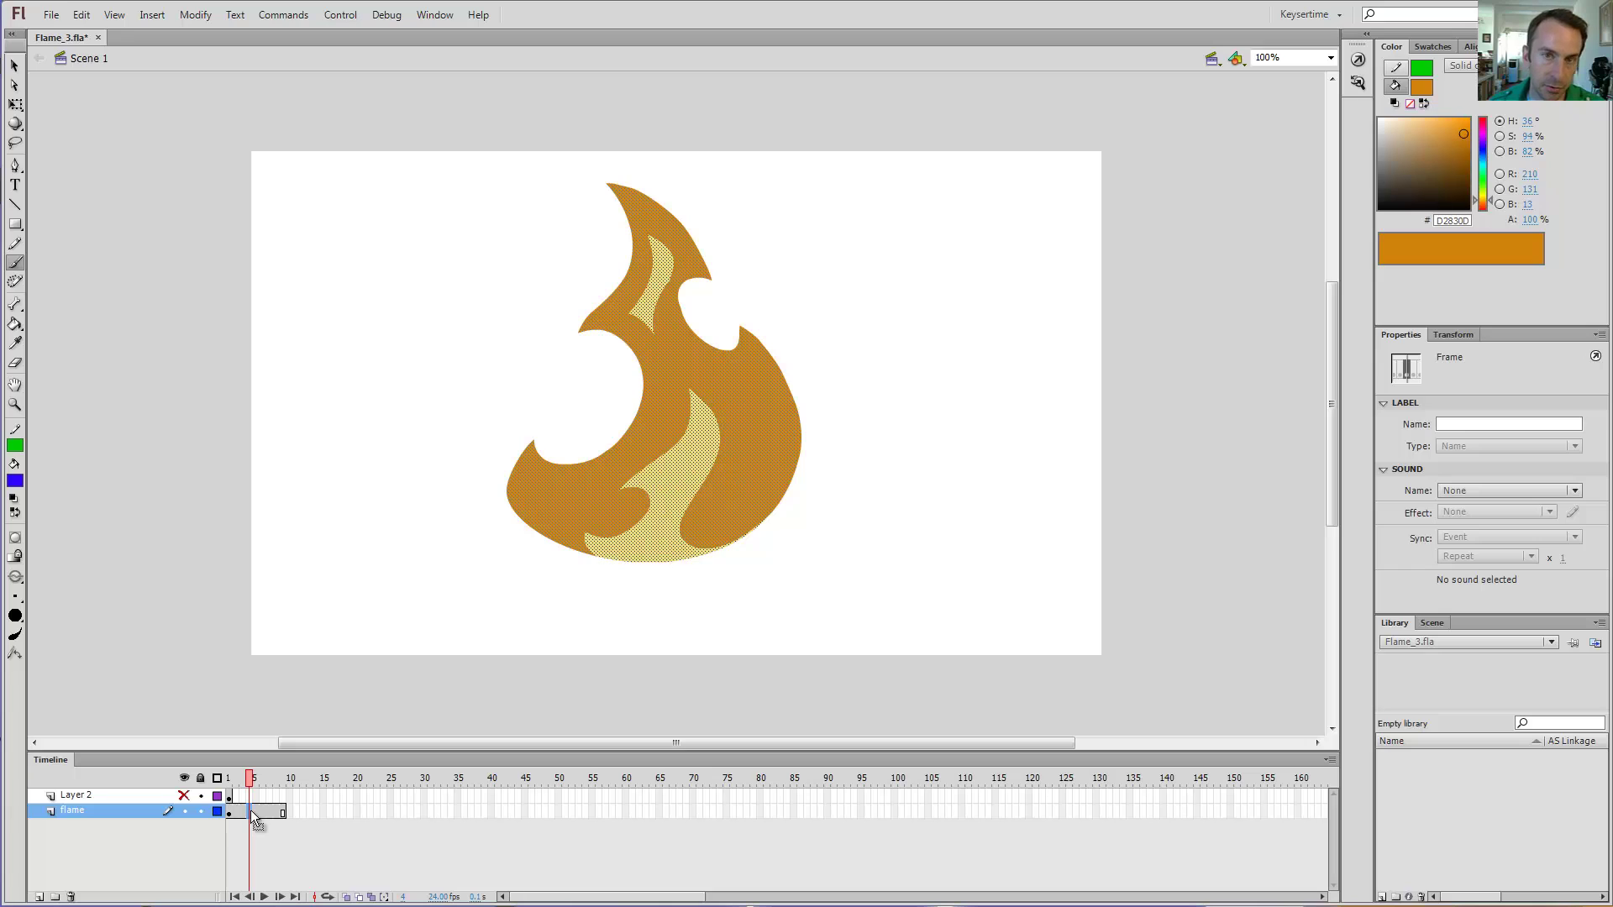
pyautogui.press(',')
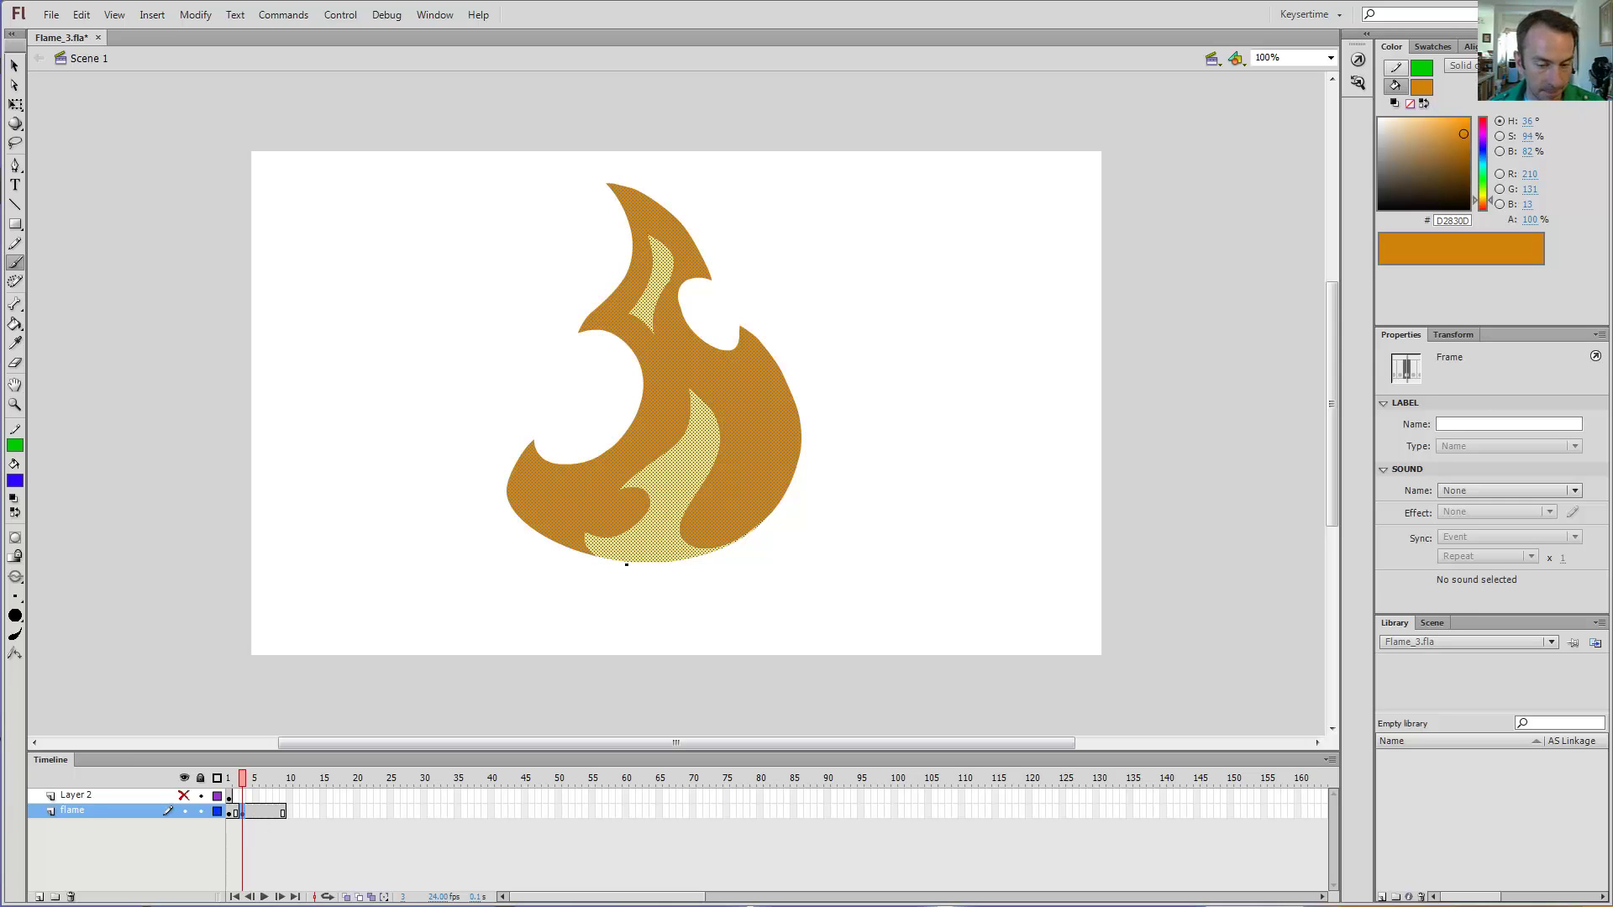
# Step: Brush a blue 3300FF zigzag to the right of the flame on frame 3
pyautogui.click(938, 494)
pyautogui.moveTo(986, 353)
pyautogui.mouseDown()
pyautogui.moveTo(943, 402)
pyautogui.moveTo(916, 390)
pyautogui.moveTo(921, 545)
pyautogui.moveTo(942, 455)
pyautogui.moveTo(967, 465)
pyautogui.moveTo(909, 483)
pyautogui.moveTo(880, 301)
pyautogui.moveTo(1038, 304)
pyautogui.moveTo(1068, 690)
pyautogui.moveTo(1066, 670)
pyautogui.moveTo(905, 629)
pyautogui.moveTo(968, 493)
pyautogui.mouseUp()
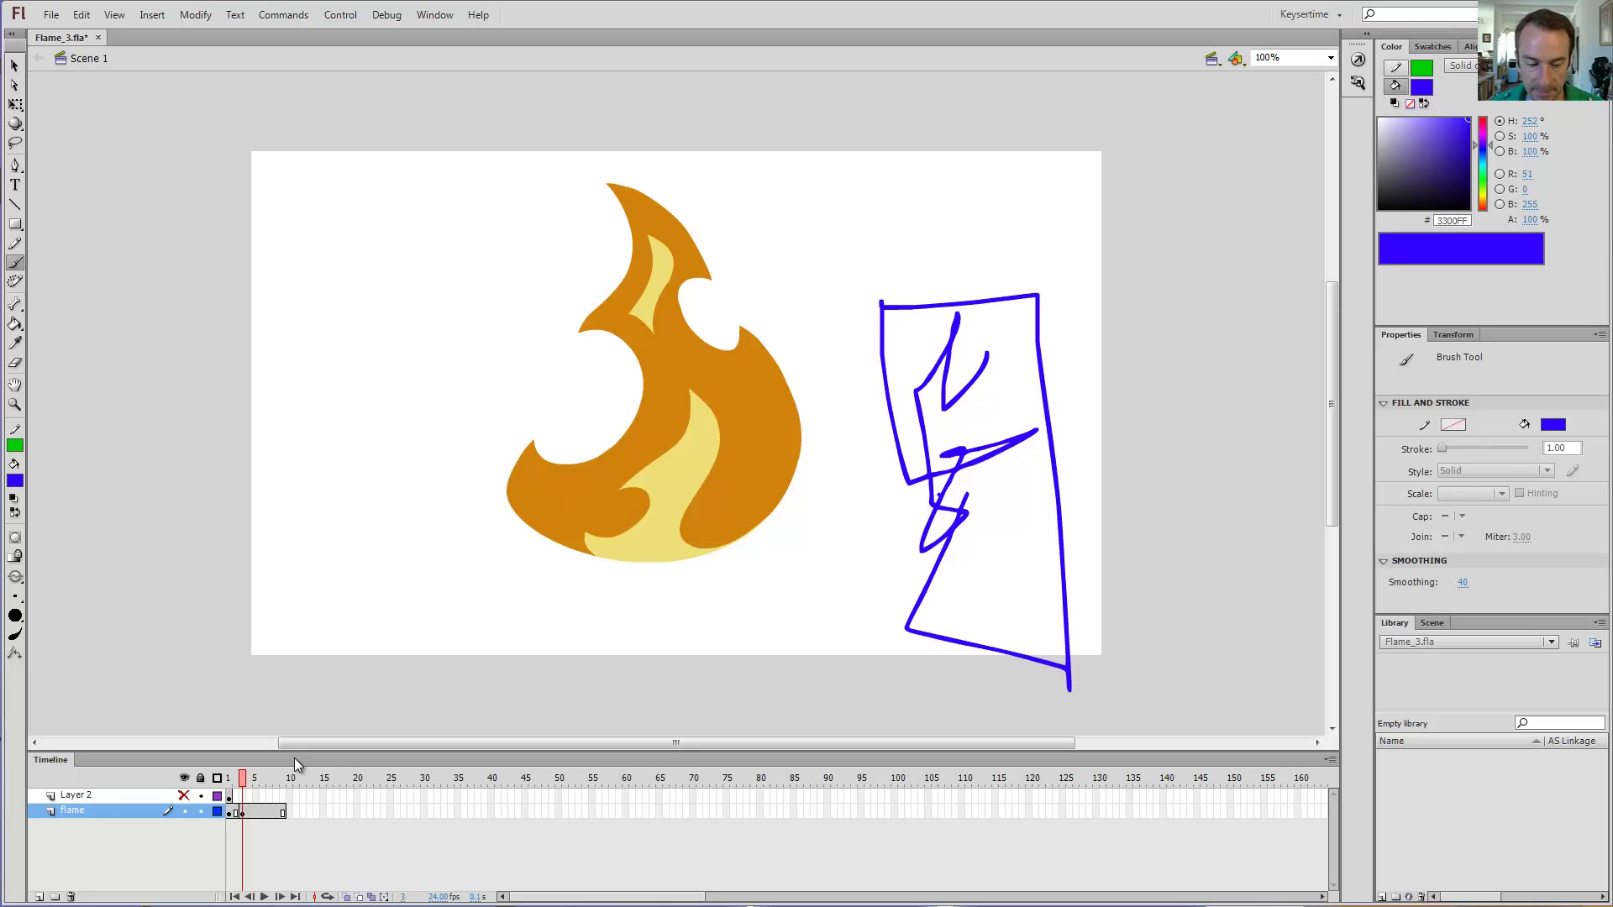
pyautogui.click(239, 780)
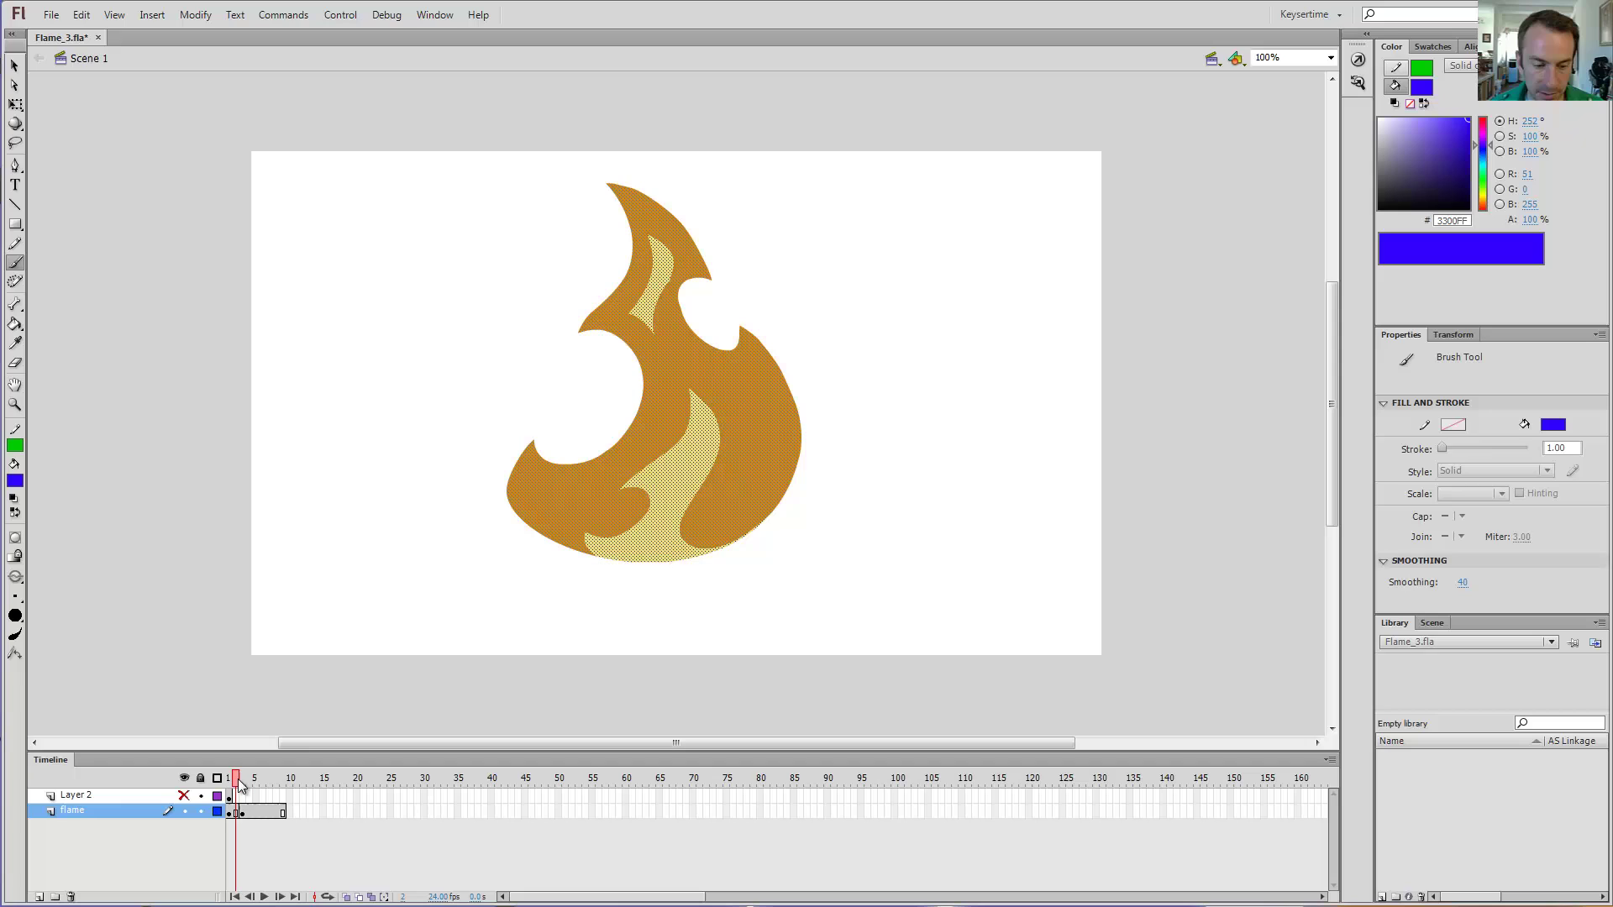
pyautogui.click(244, 778)
pyautogui.click(235, 778)
pyautogui.click(244, 778)
# Step: Flip between frames 2 and 3 to confirm the sketch appears only from frame 3
pyautogui.click(237, 777)
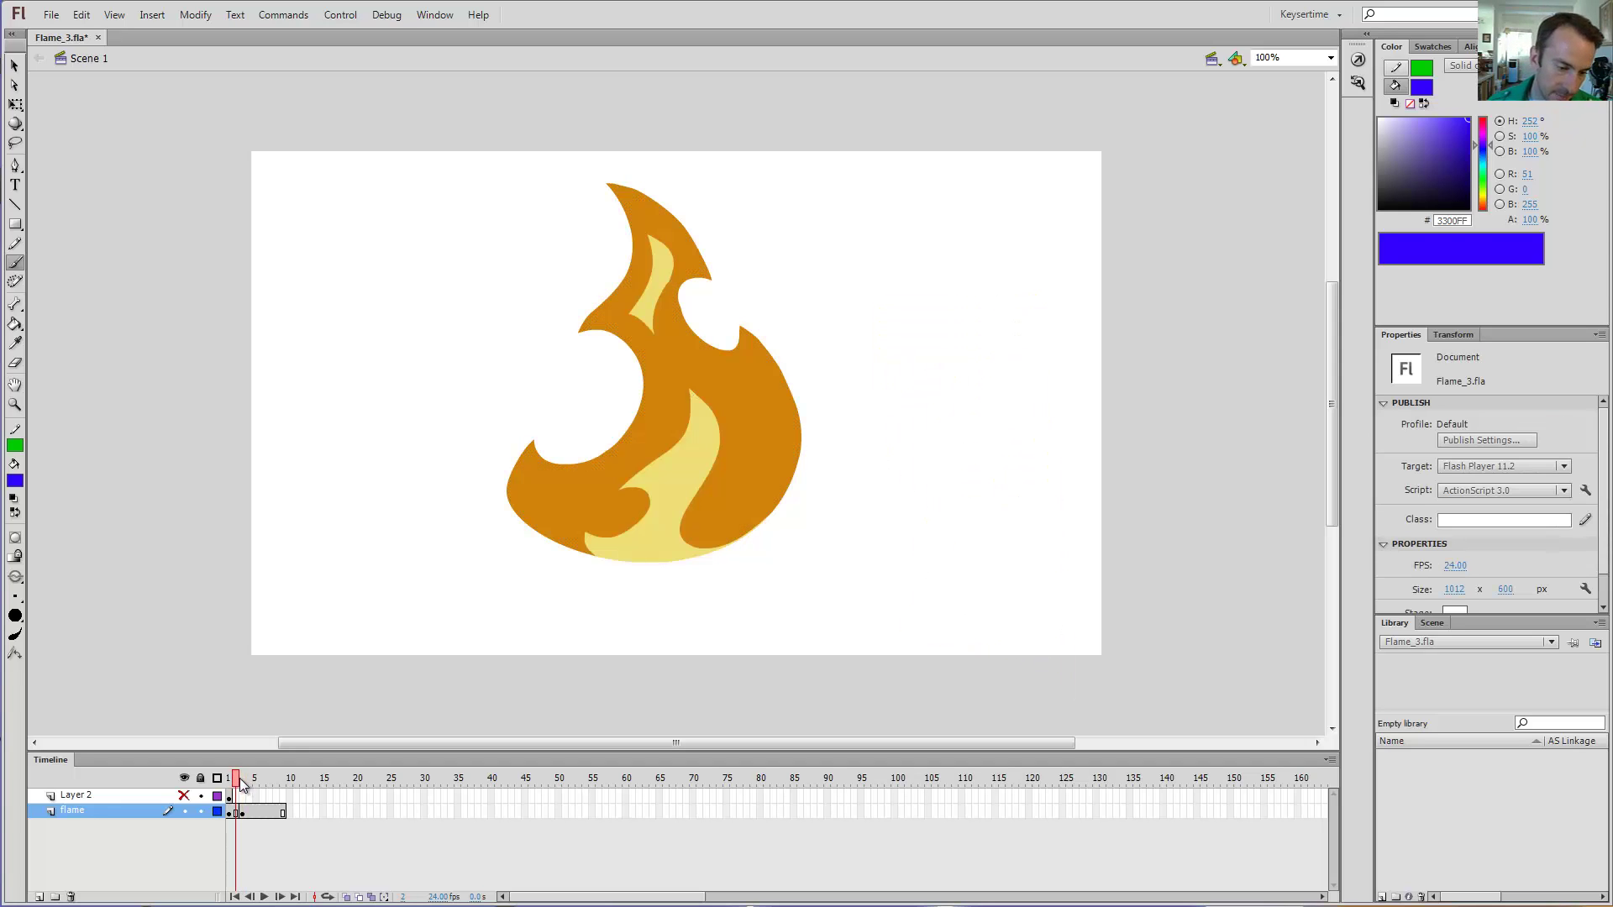
pyautogui.click(243, 777)
pyautogui.click(246, 811)
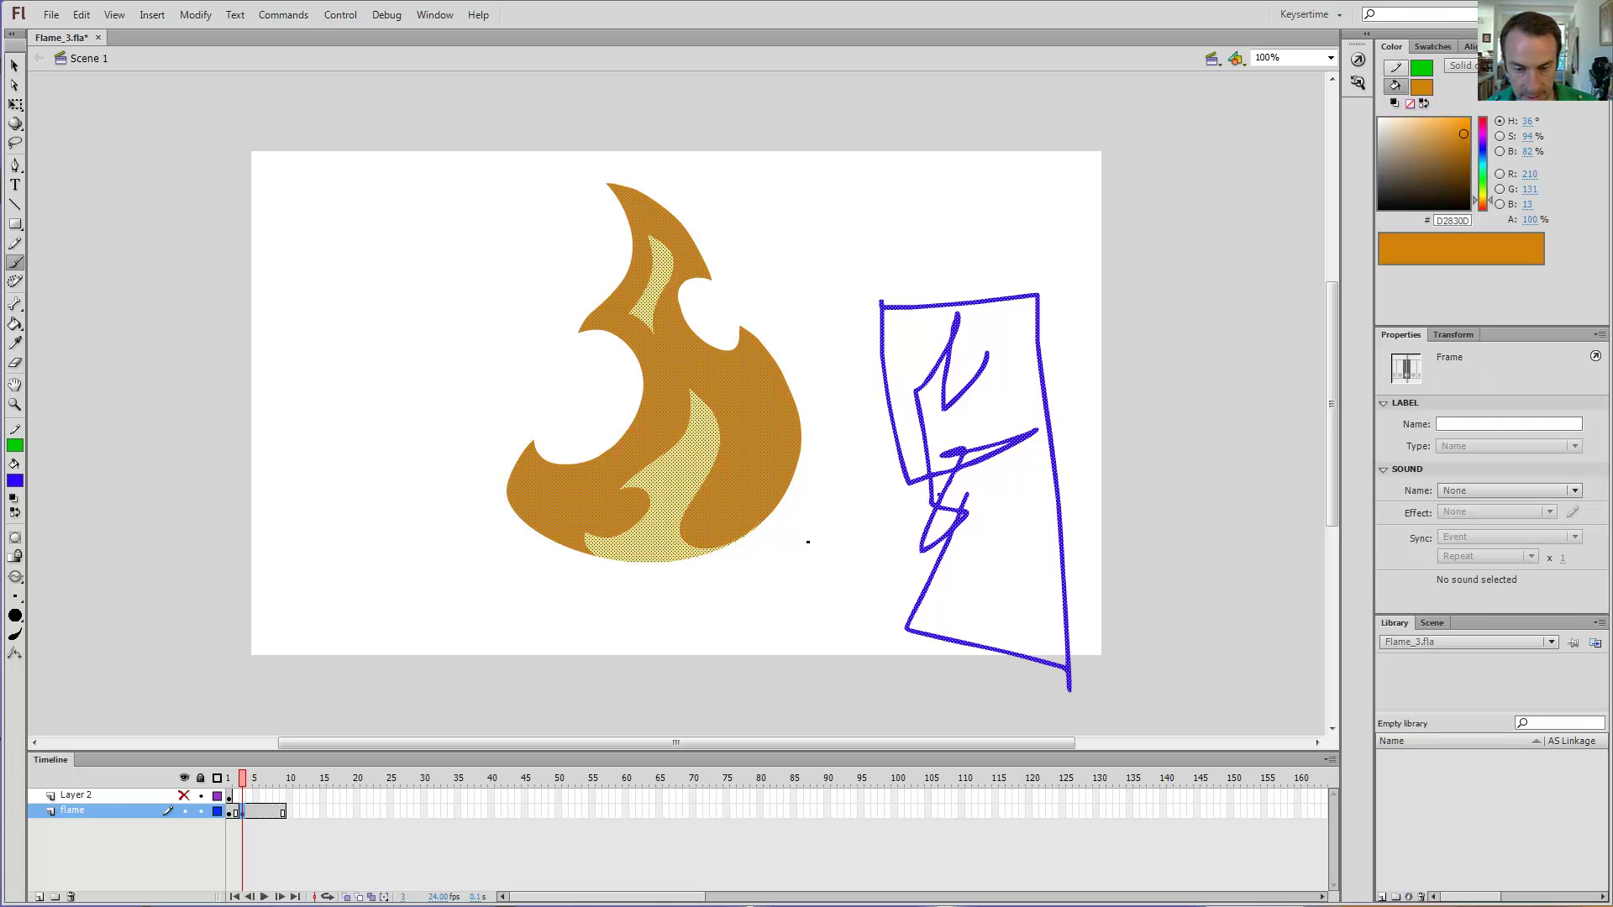
pyautogui.click(236, 812)
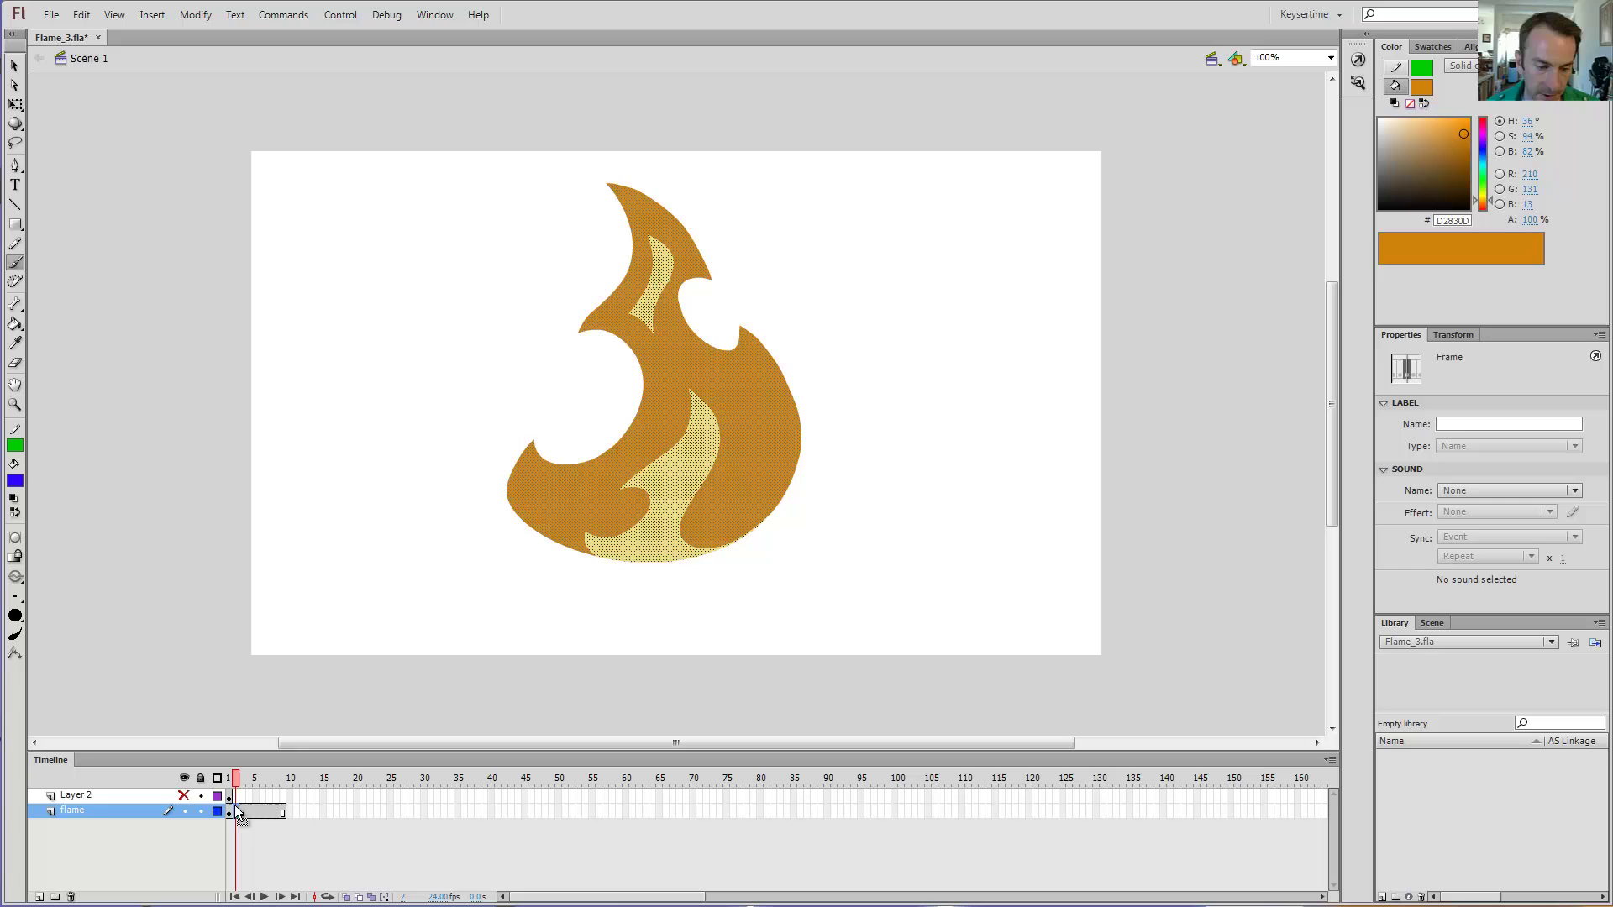
pyautogui.moveTo(242, 778); pyautogui.dragTo(241, 785)
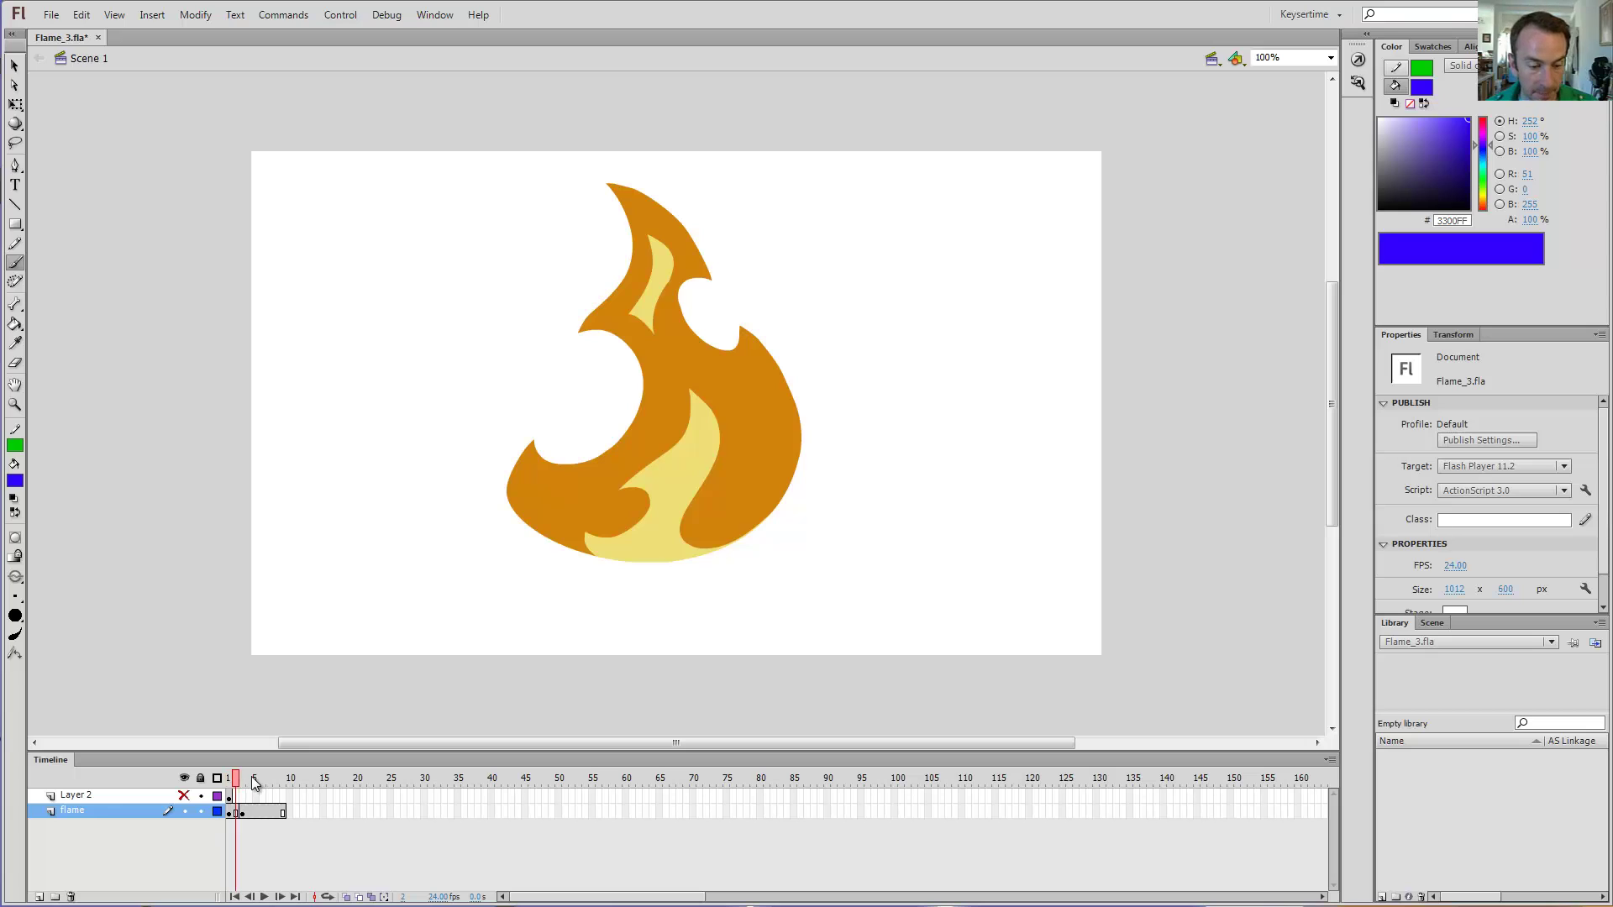
pyautogui.moveTo(254, 783)
pyautogui.mouseDown()
pyautogui.moveTo(229, 782)
pyautogui.moveTo(269, 780)
pyautogui.moveTo(237, 781)
pyautogui.mouseUp()
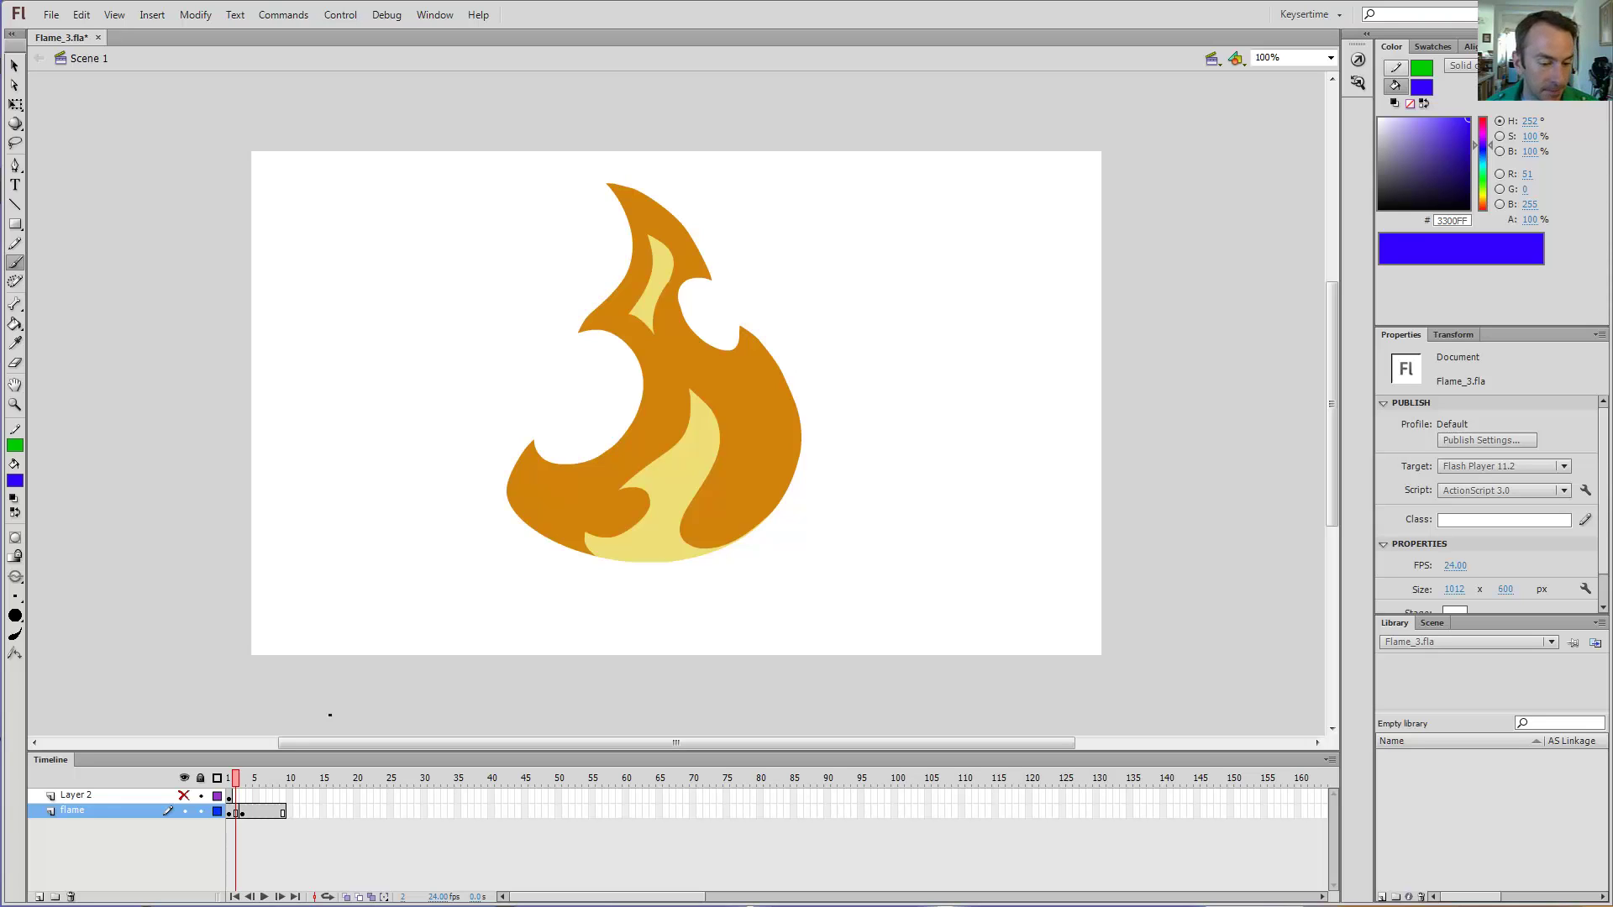
pyautogui.press(',')
pyautogui.press('.')
pyautogui.press('.')
pyautogui.press(',')
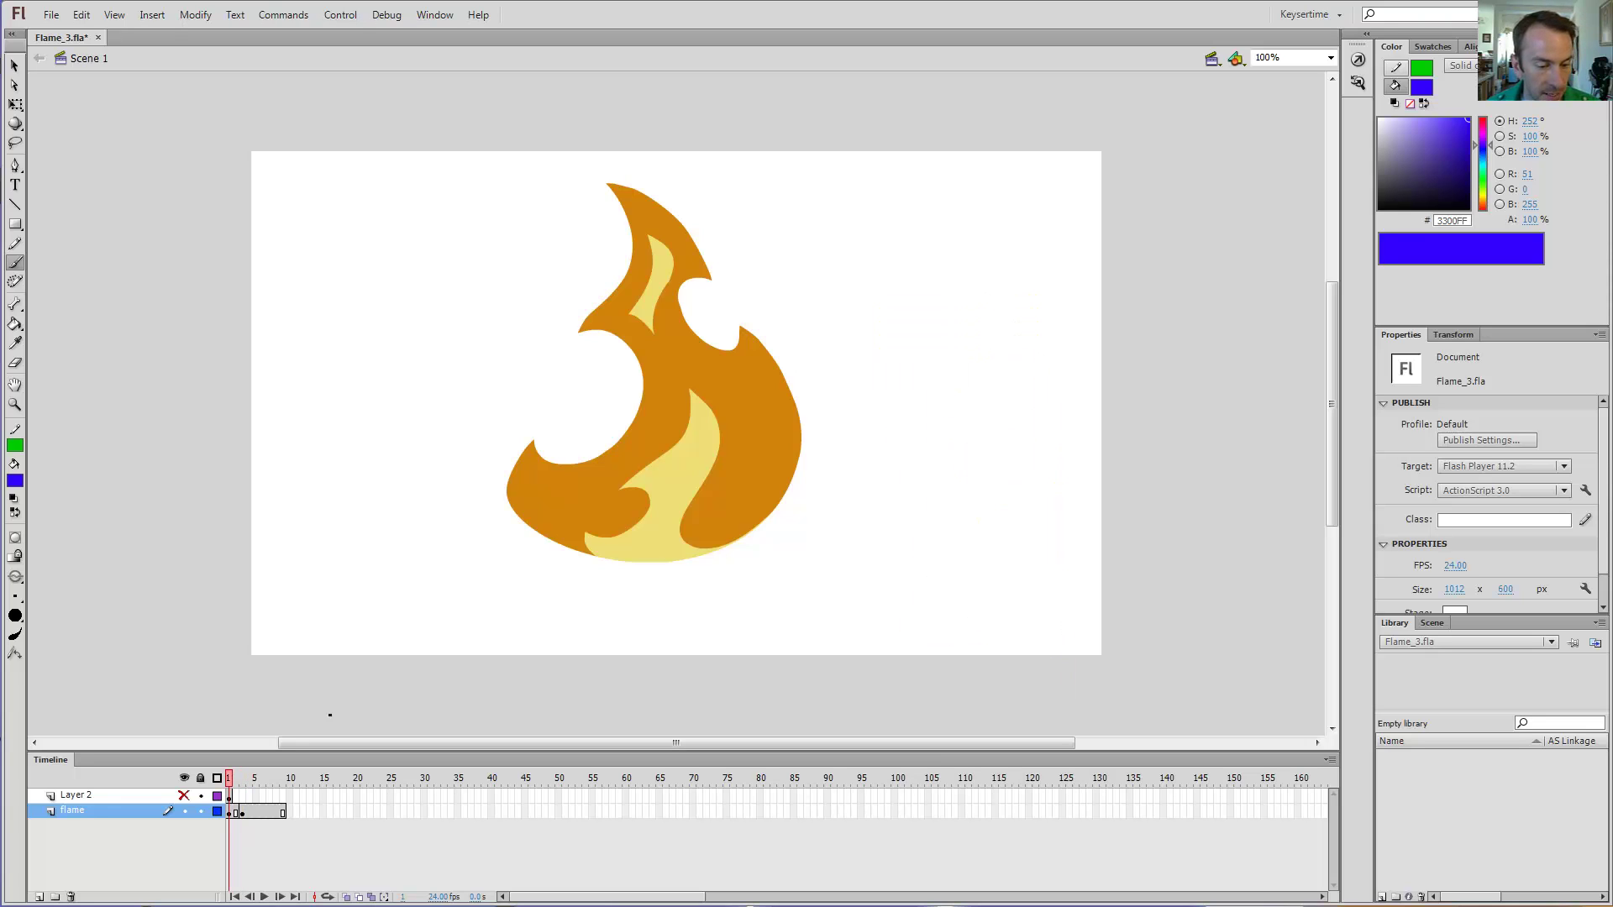
pyautogui.press('.')
pyautogui.press(',')
pyautogui.press('.')
pyautogui.press(',')
pyautogui.press(',')
pyautogui.press('.')
pyautogui.press('.')
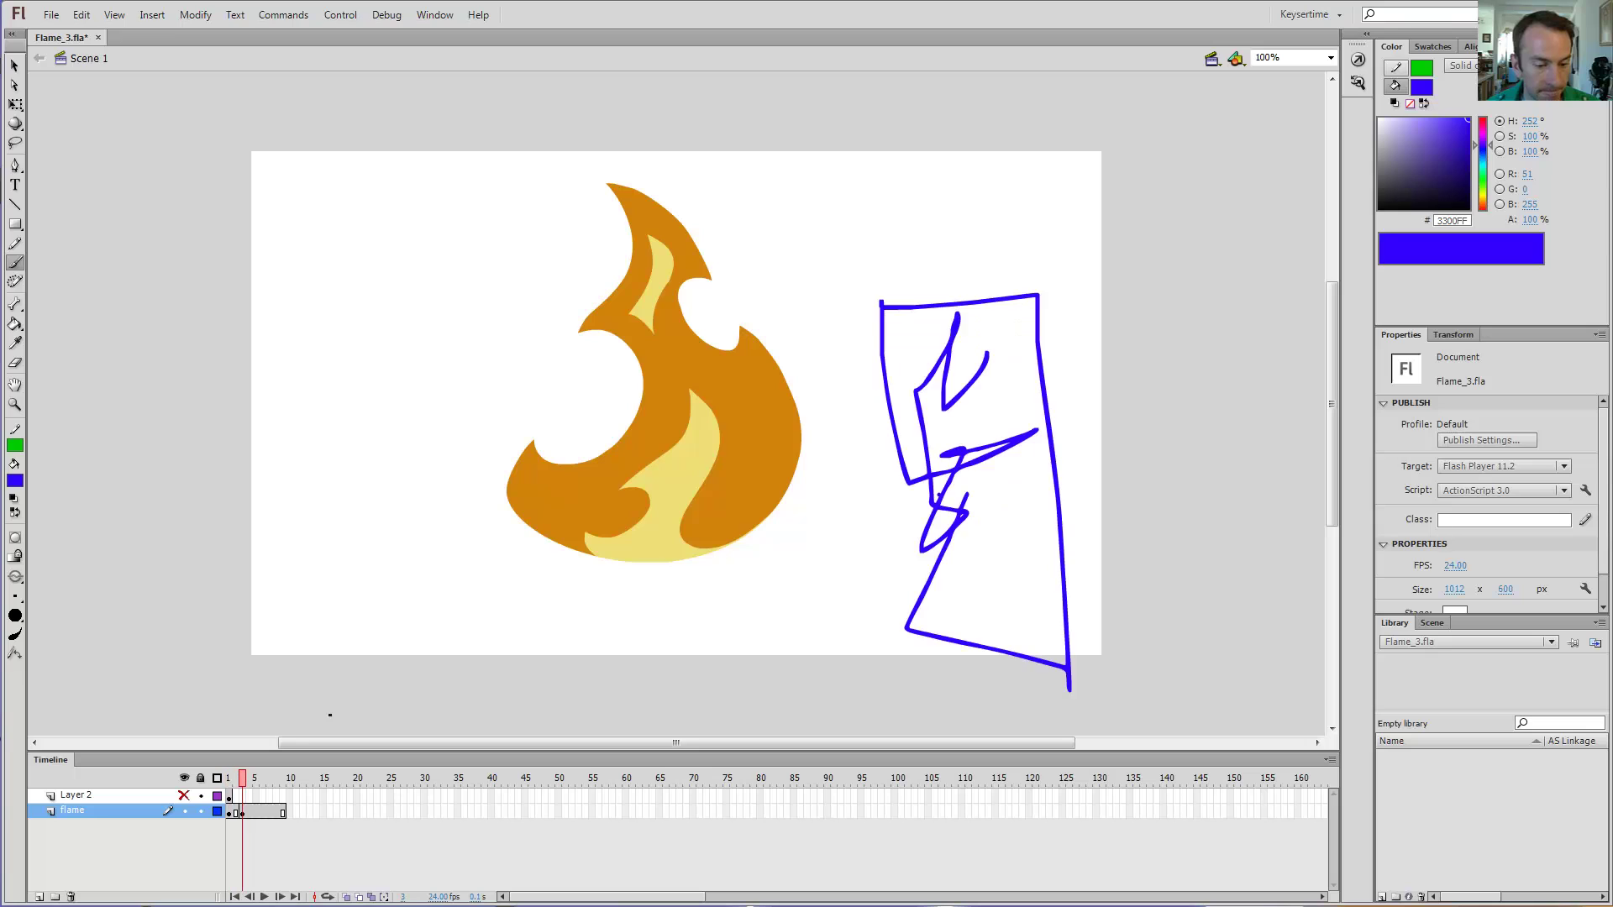
pyautogui.press(',')
pyautogui.press('.')
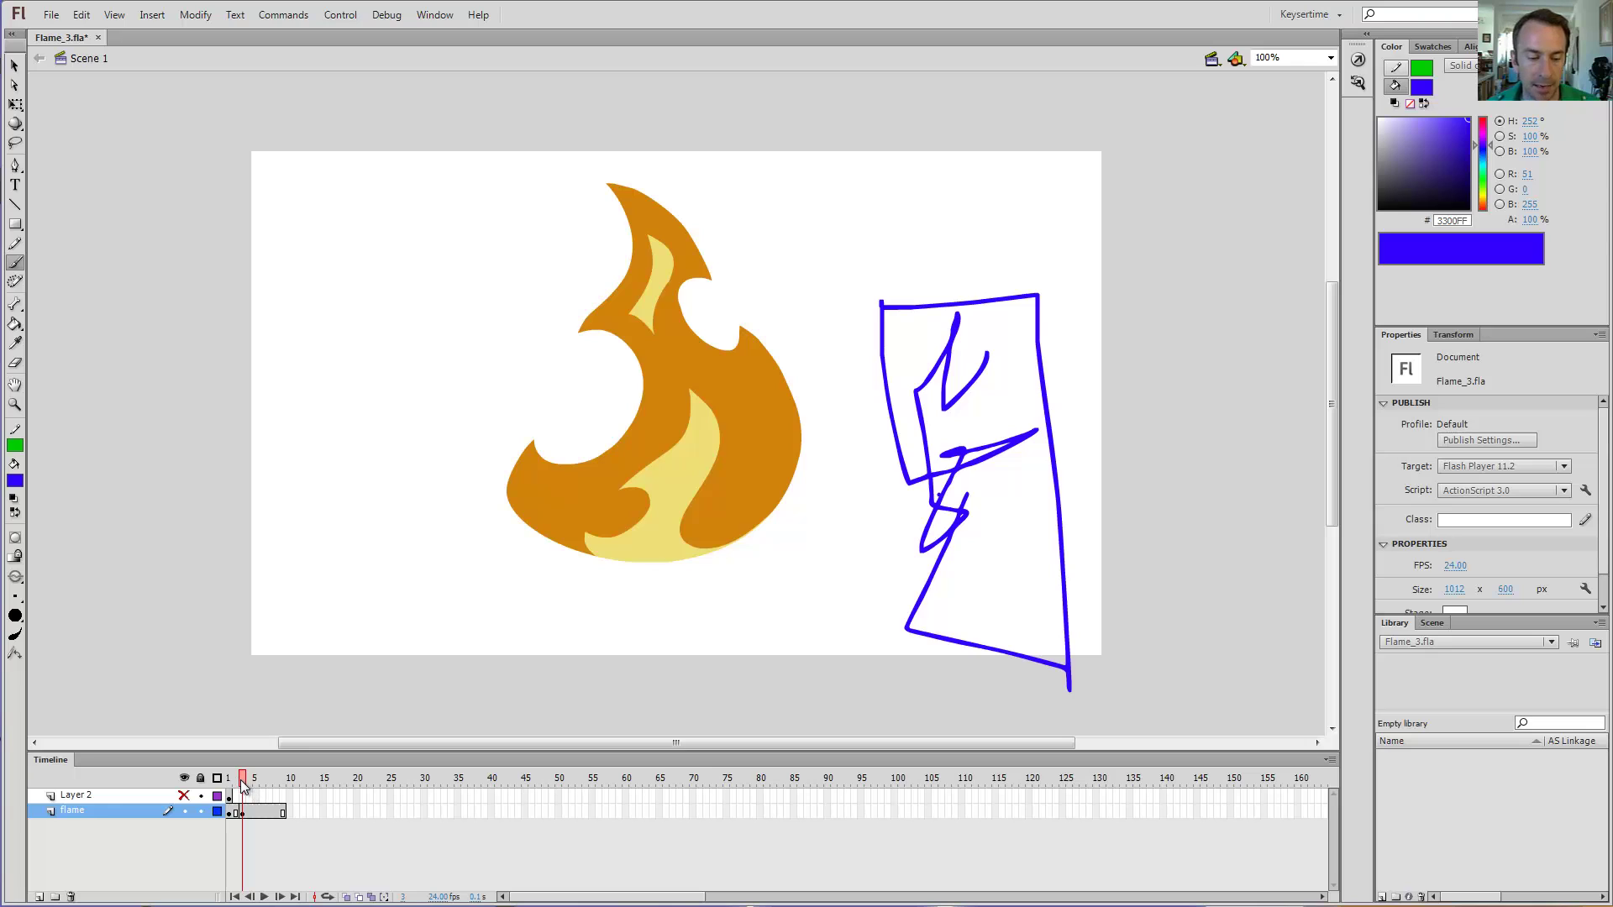
# Step: Undo the blue sketch on frame 3 and clear the frame selection
pyautogui.moveTo(240, 780); pyautogui.dragTo(244, 779)
pyautogui.click(244, 811)
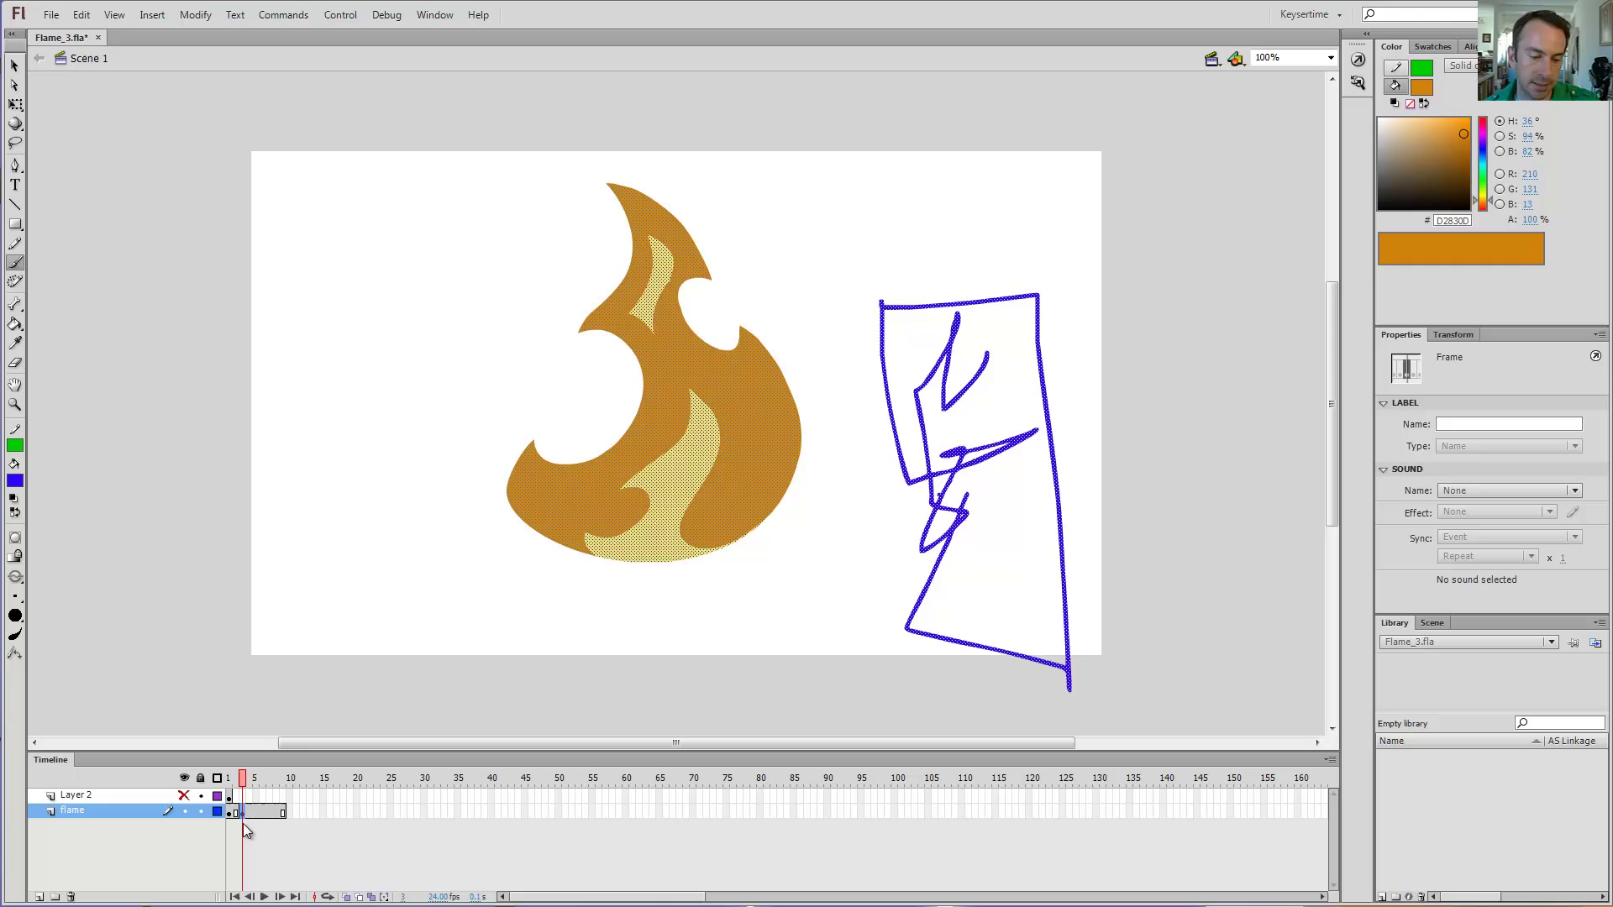
pyautogui.hotkey('ctrl', 'z')
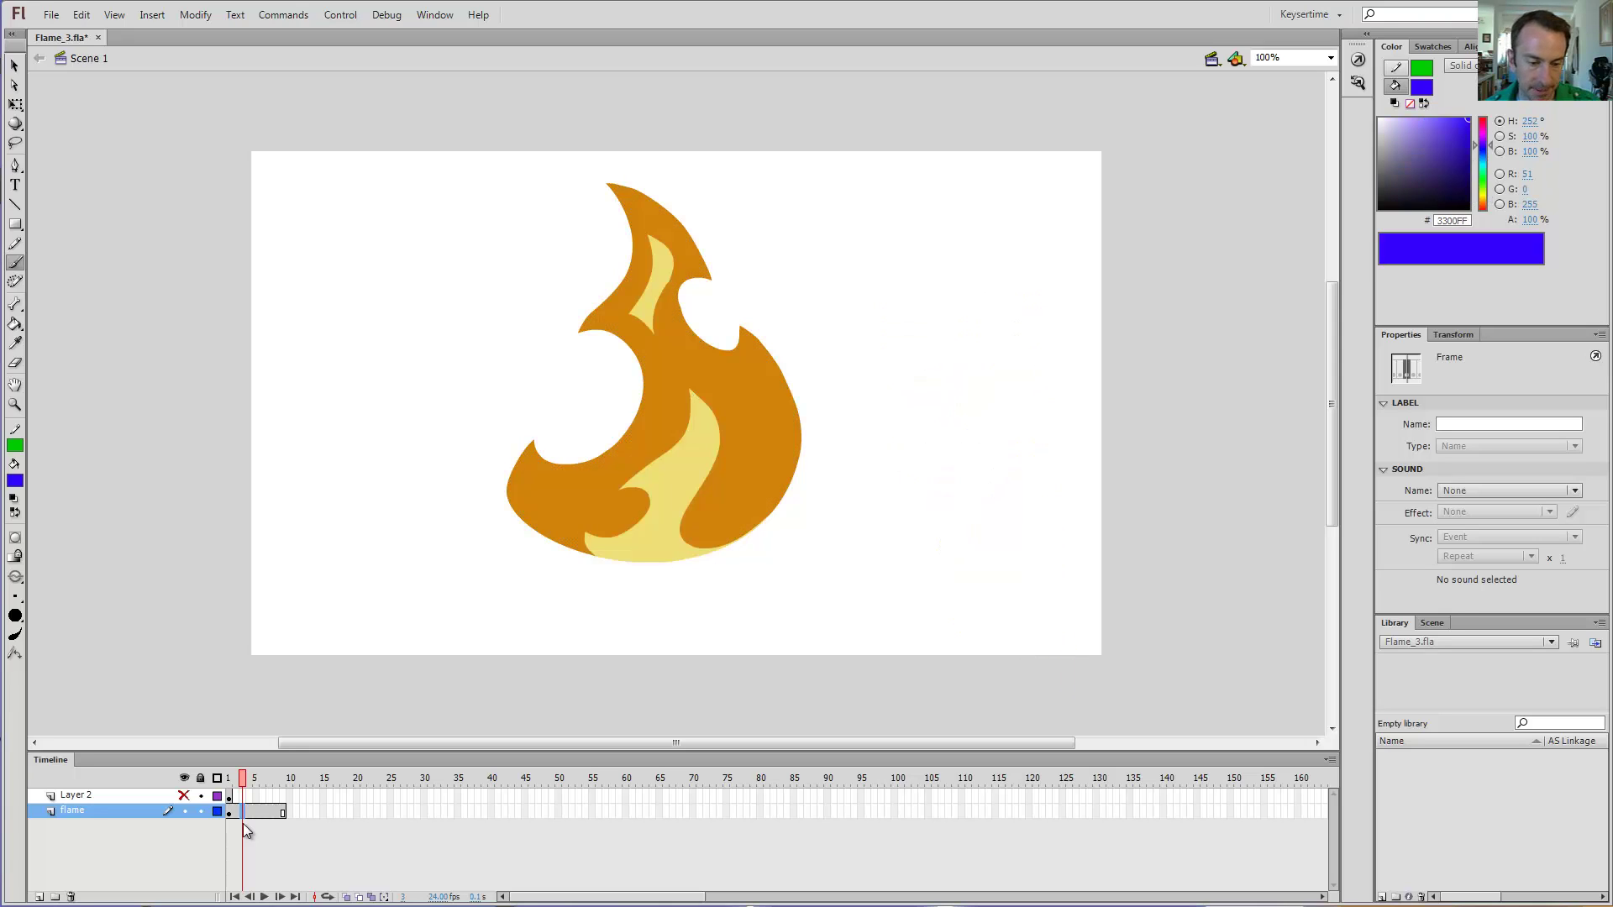
pyautogui.click(262, 839)
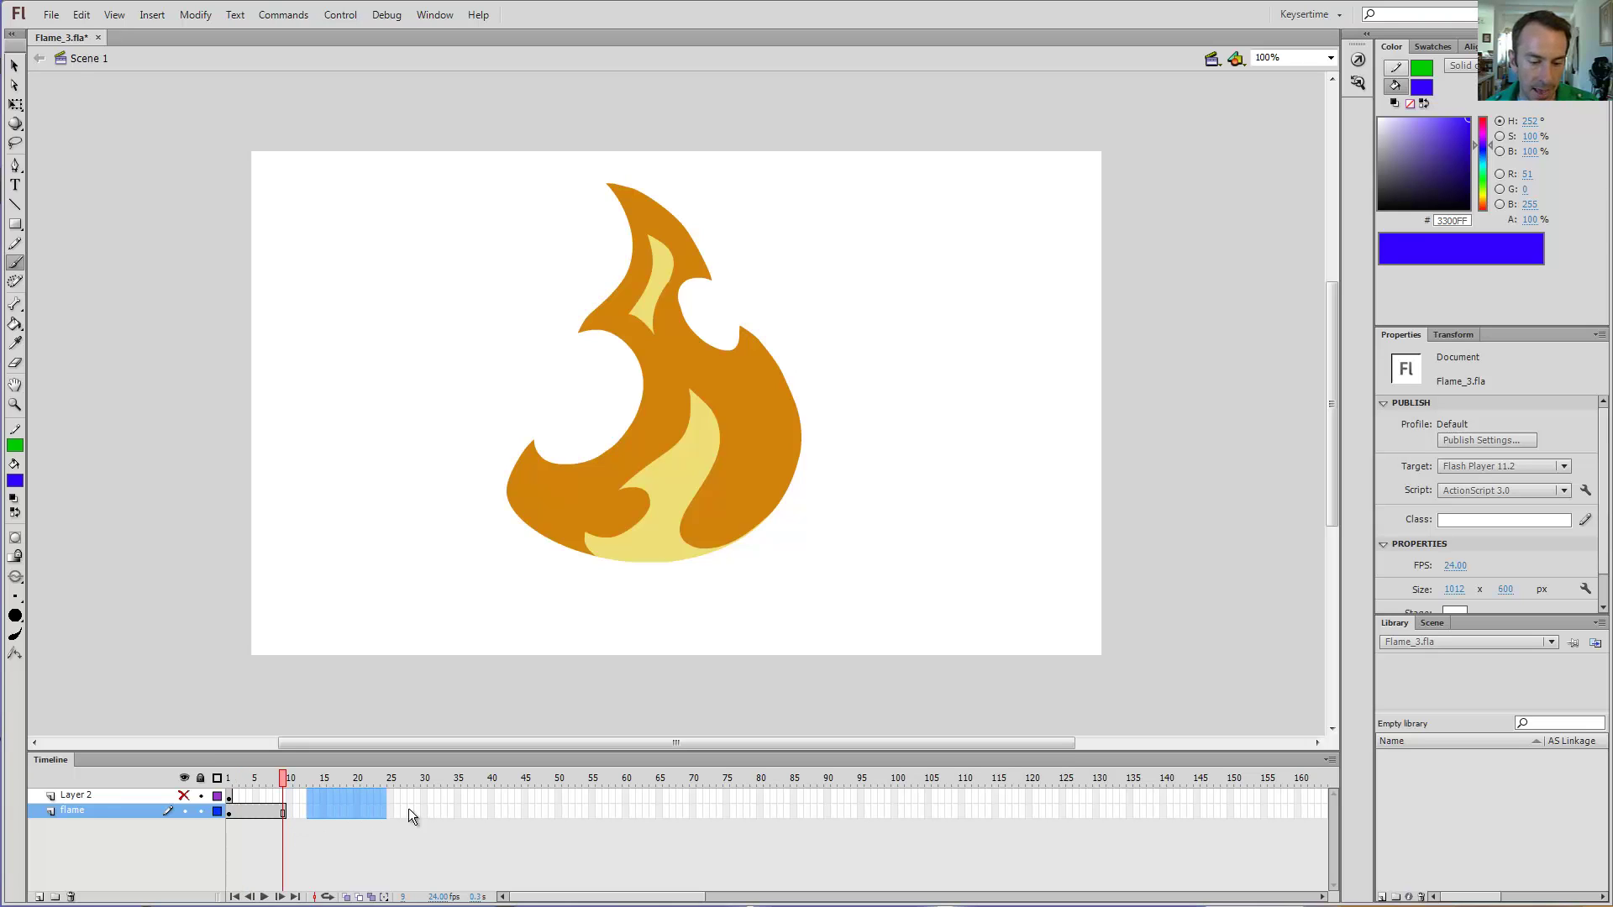
# Step: Remove frames 10–43 from both layers with Shift+F5 so the animation ends at frame 9
pyautogui.press('F5')
pyautogui.click(497, 813)
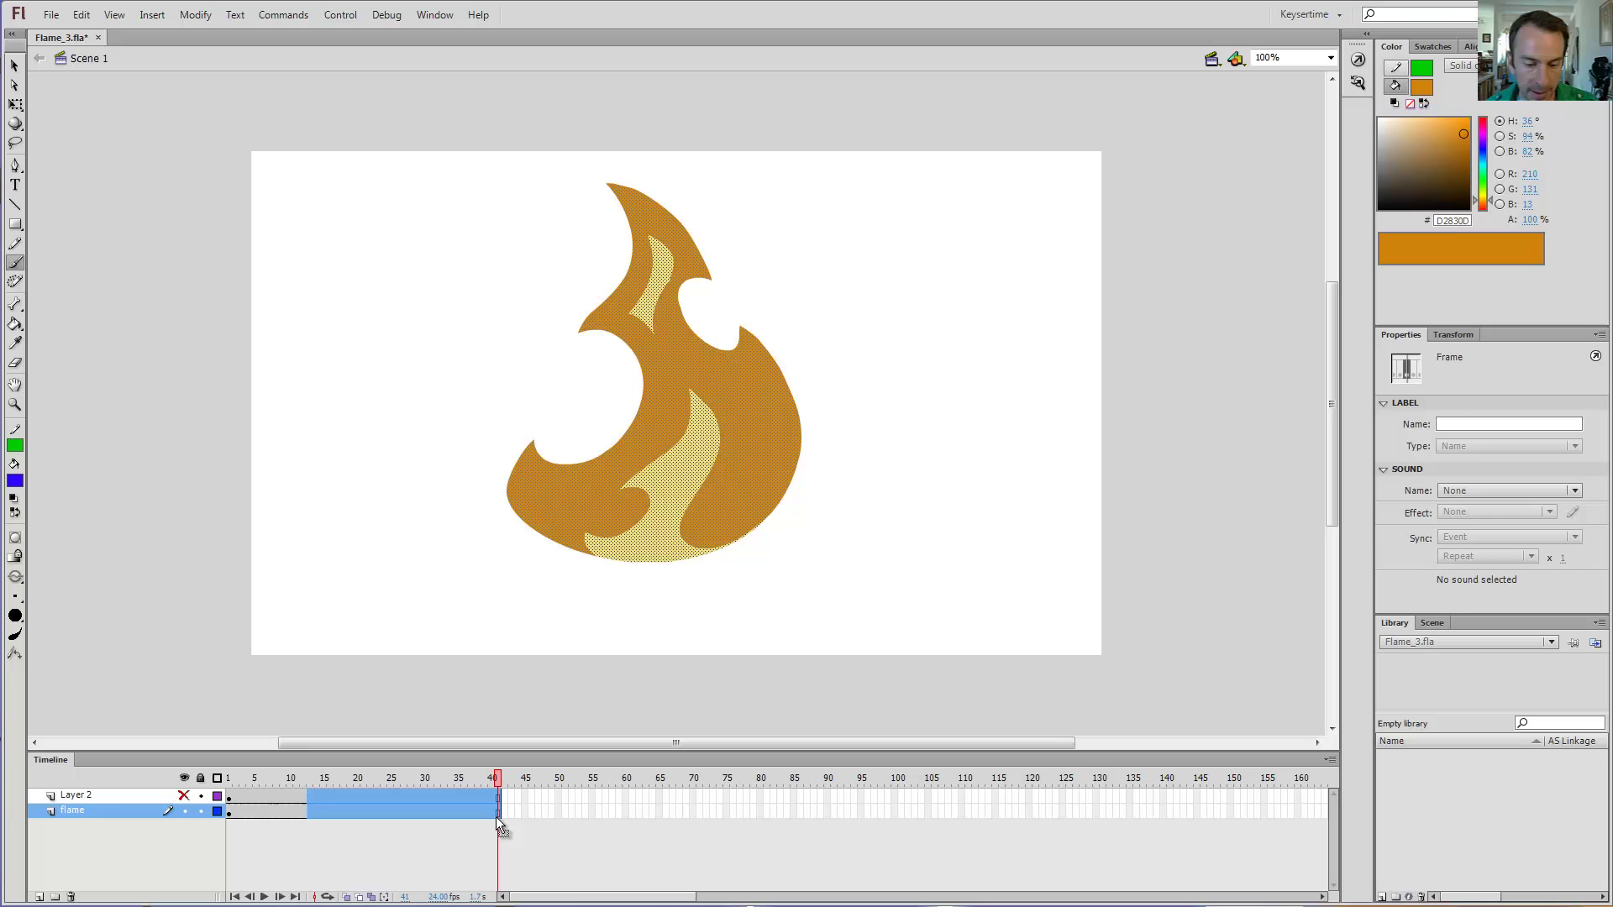
pyautogui.click(456, 834)
pyautogui.click(510, 809)
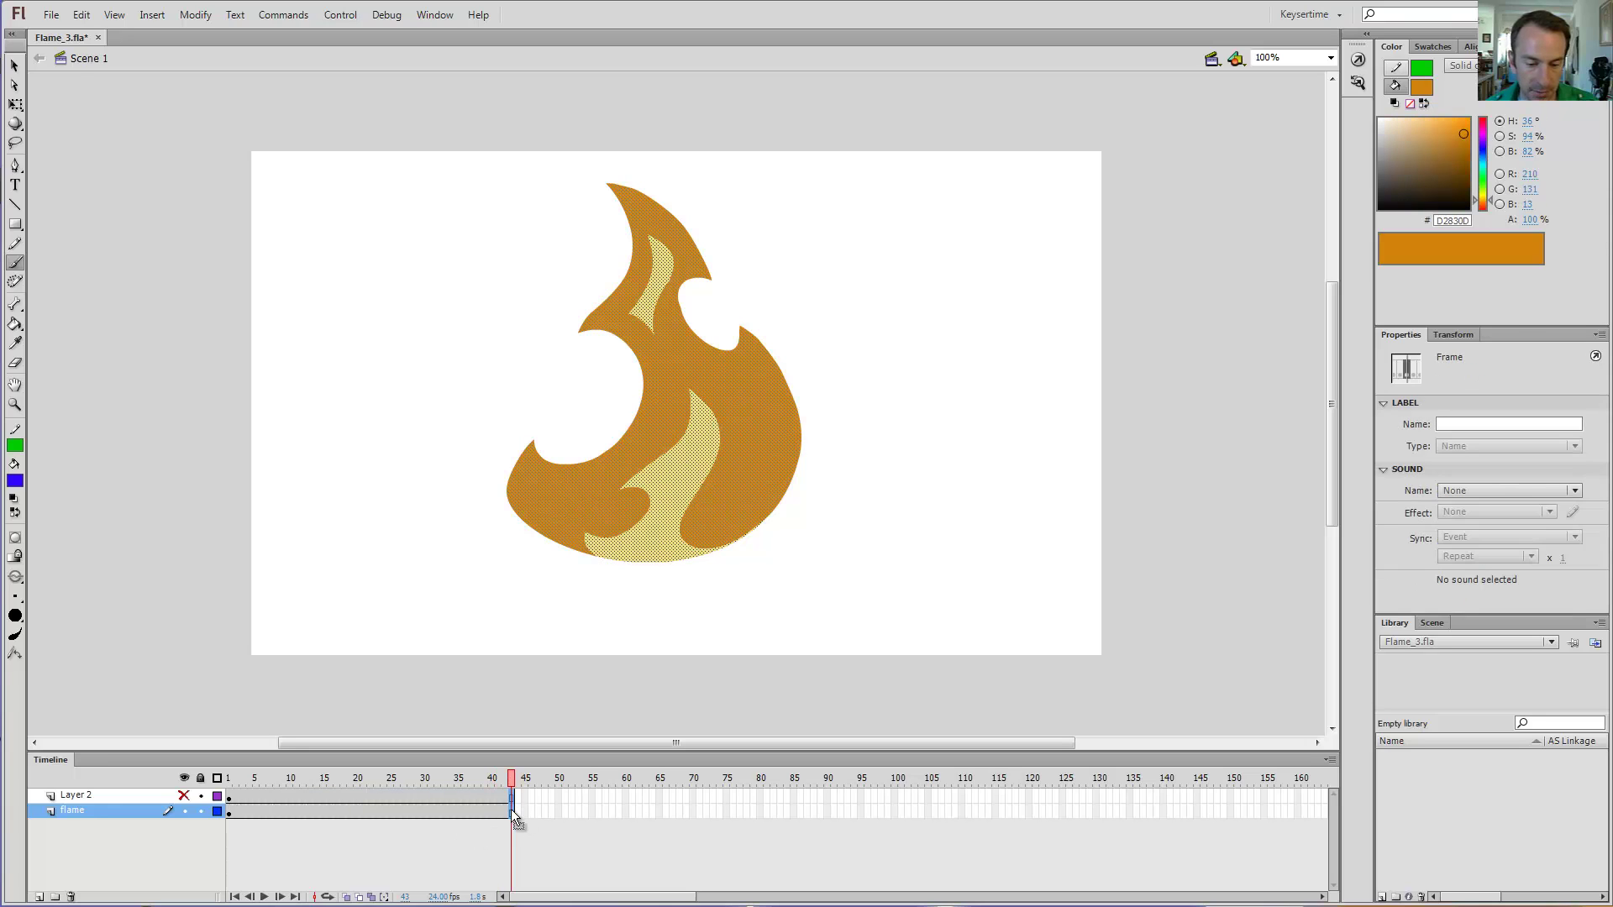
pyautogui.moveTo(511, 794); pyautogui.dragTo(289, 813)
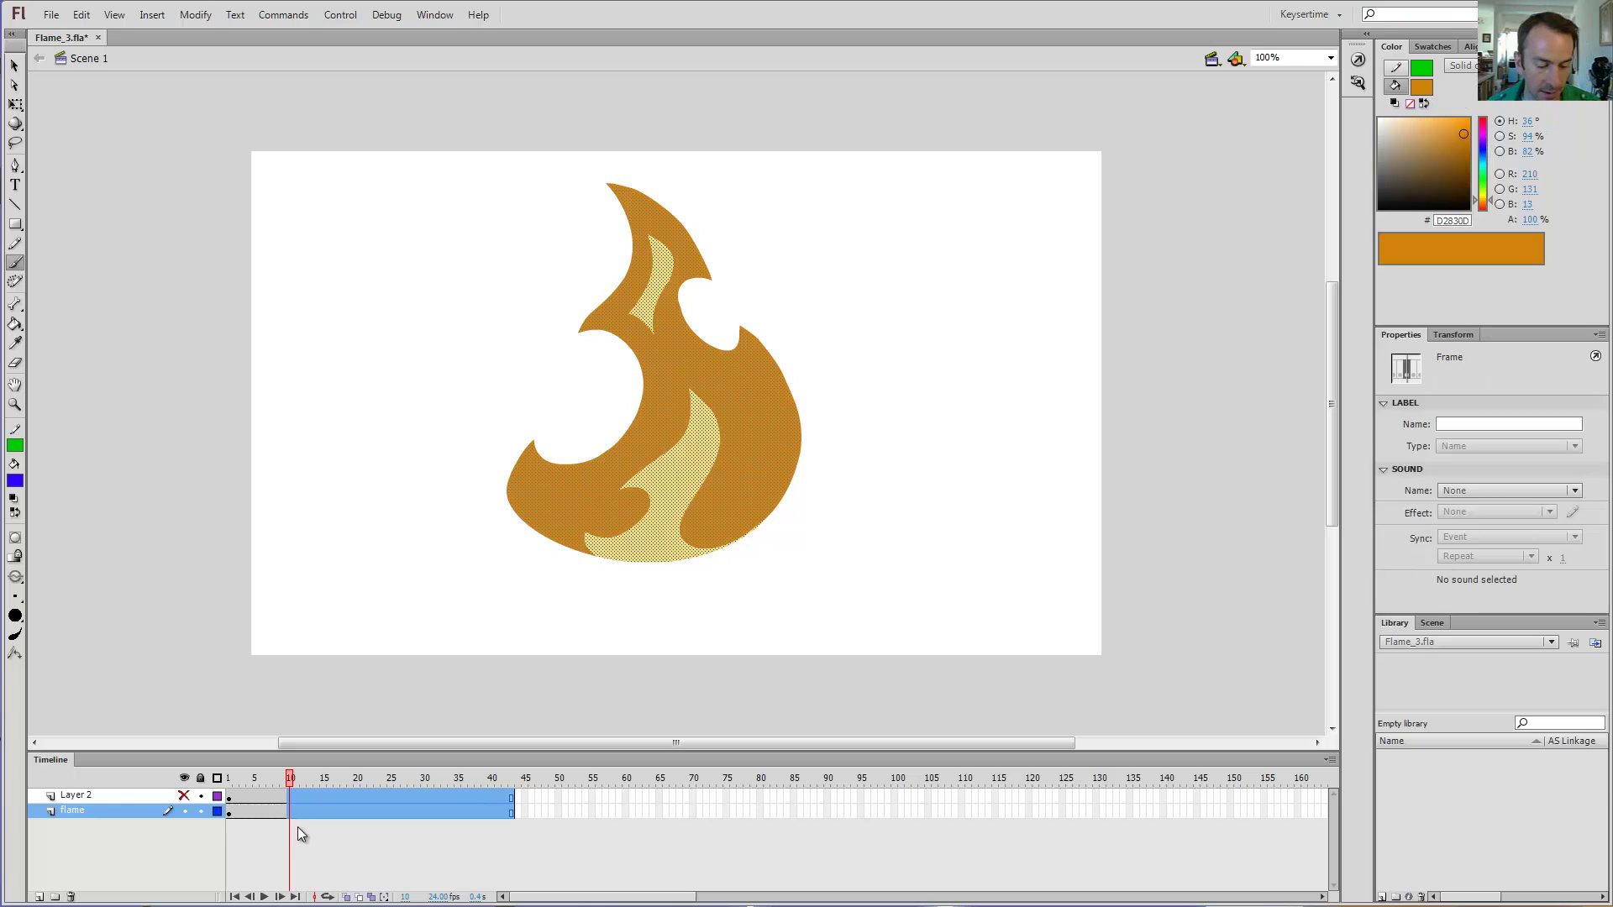
pyautogui.press(',')
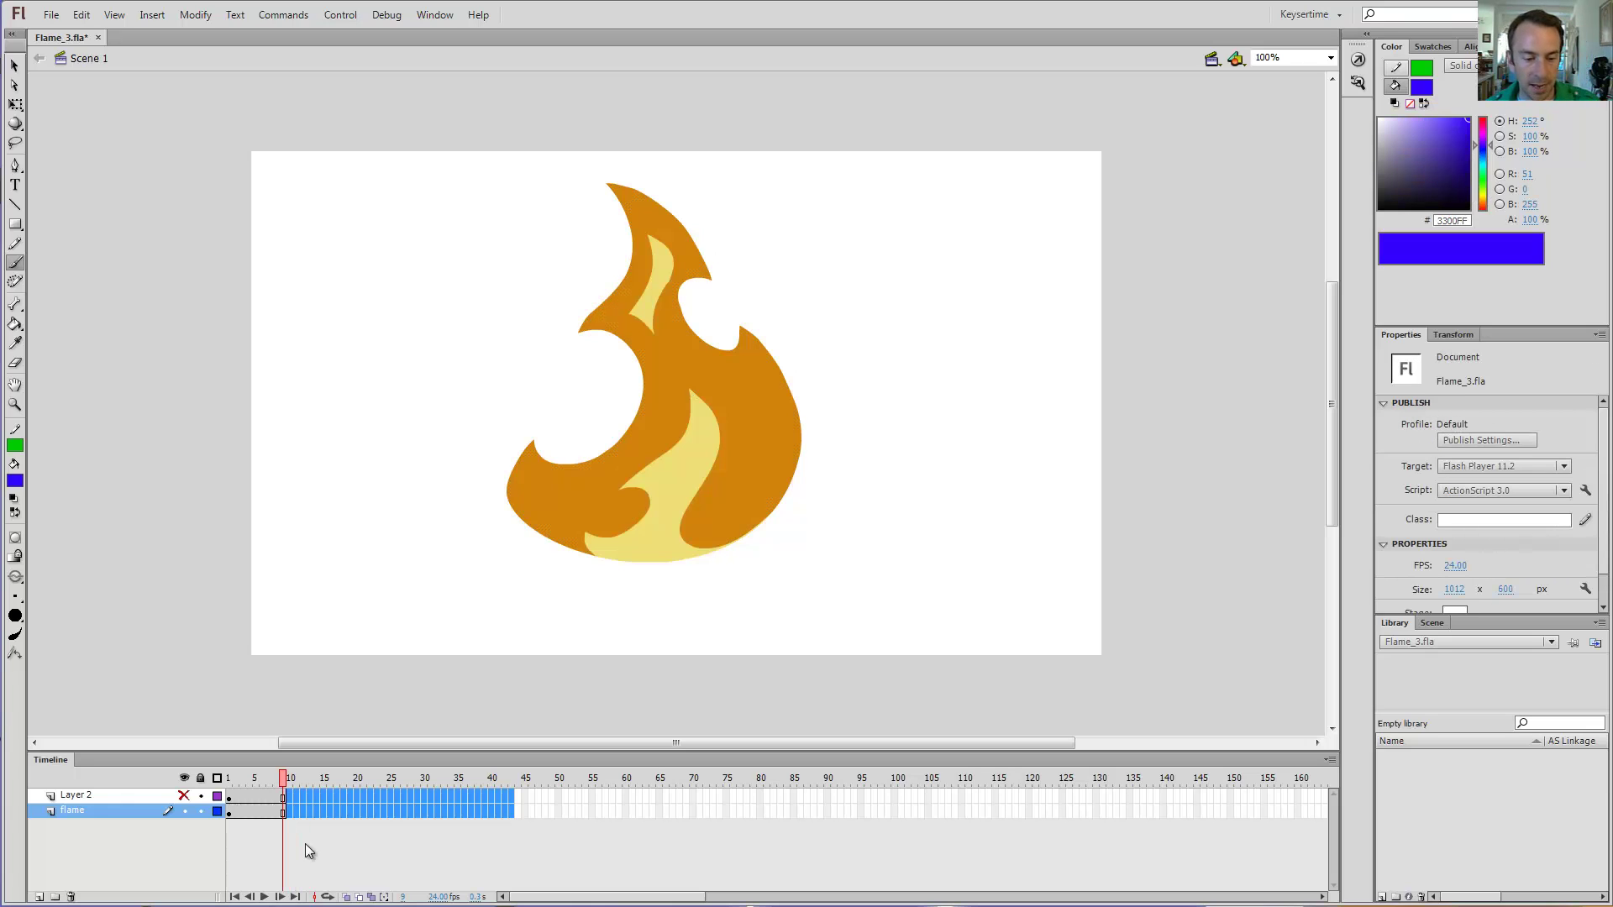
pyautogui.hotkey('shift', 'F5')
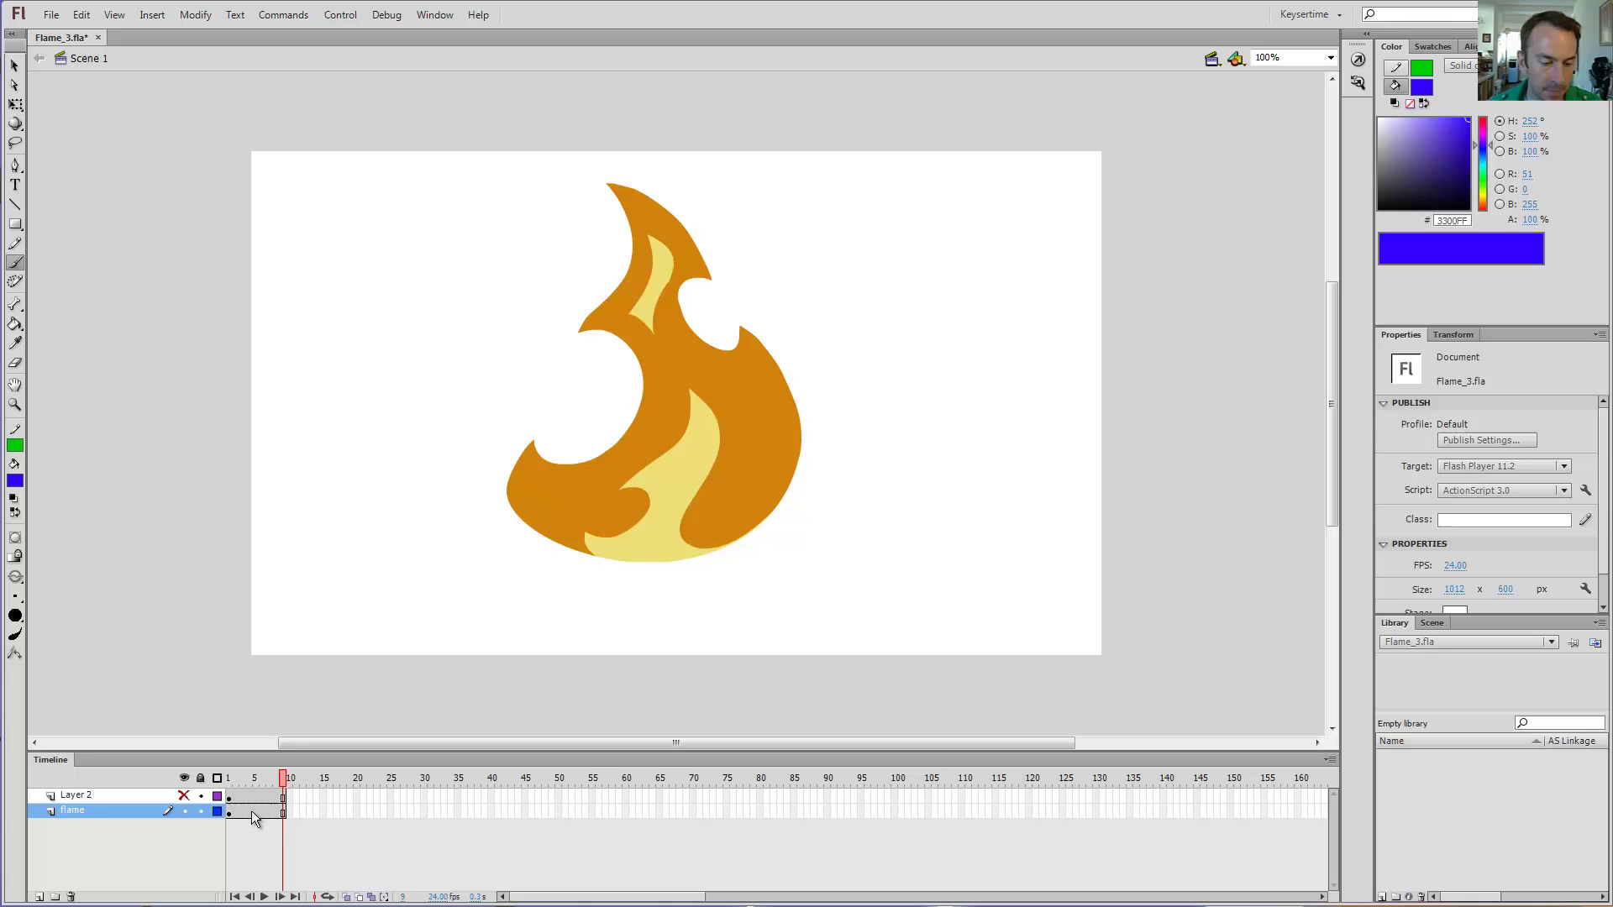
pyautogui.click(246, 811)
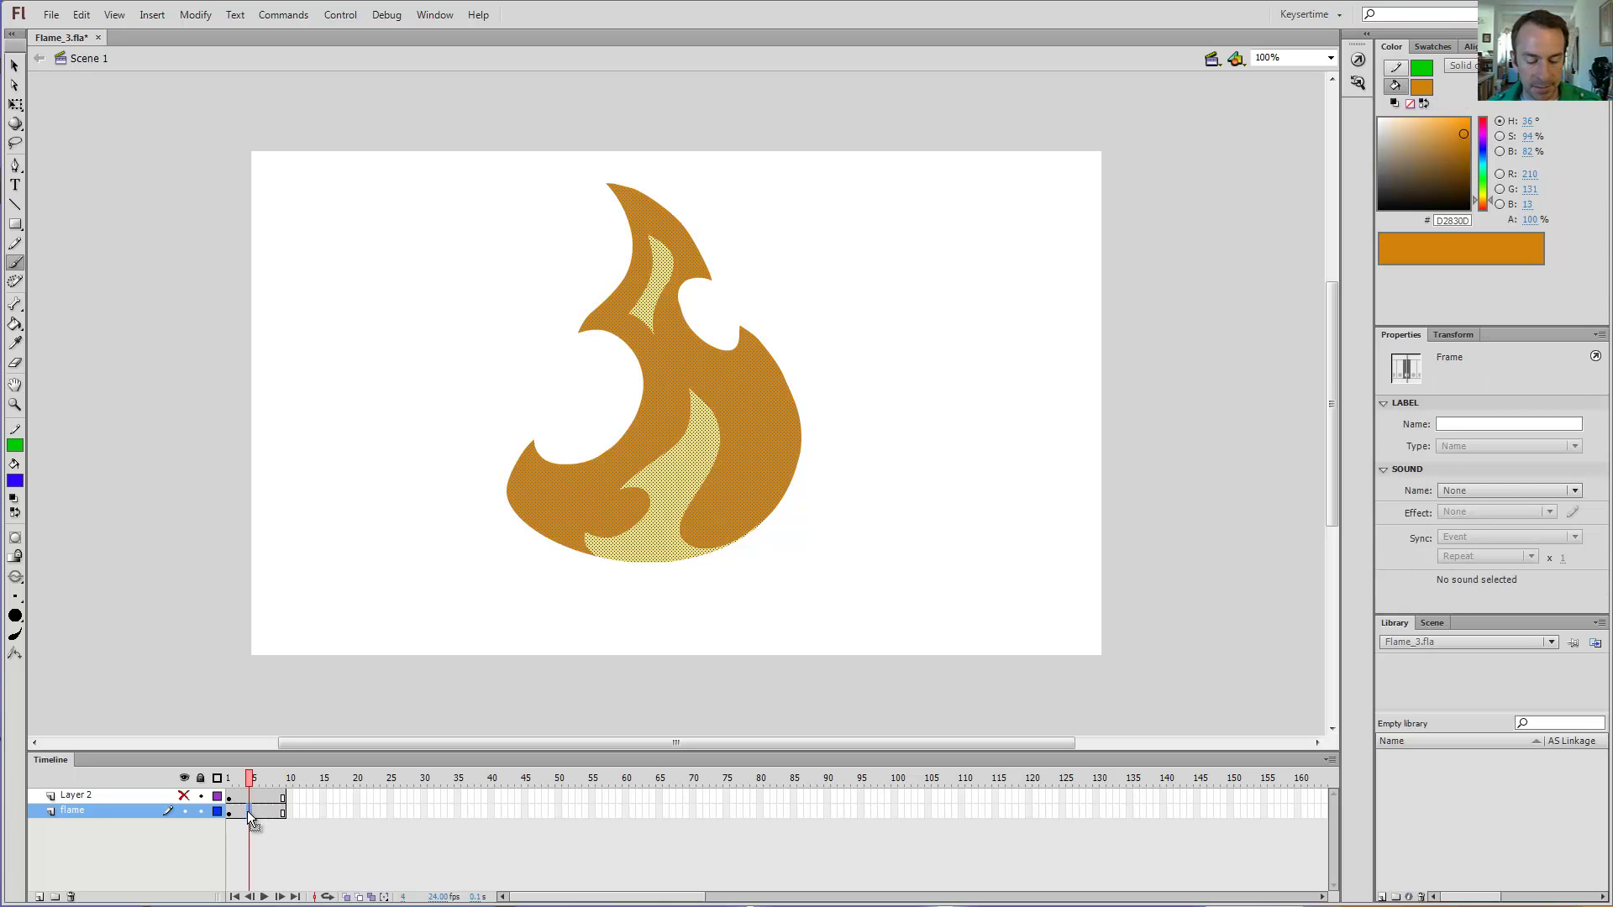
pyautogui.press('F7')
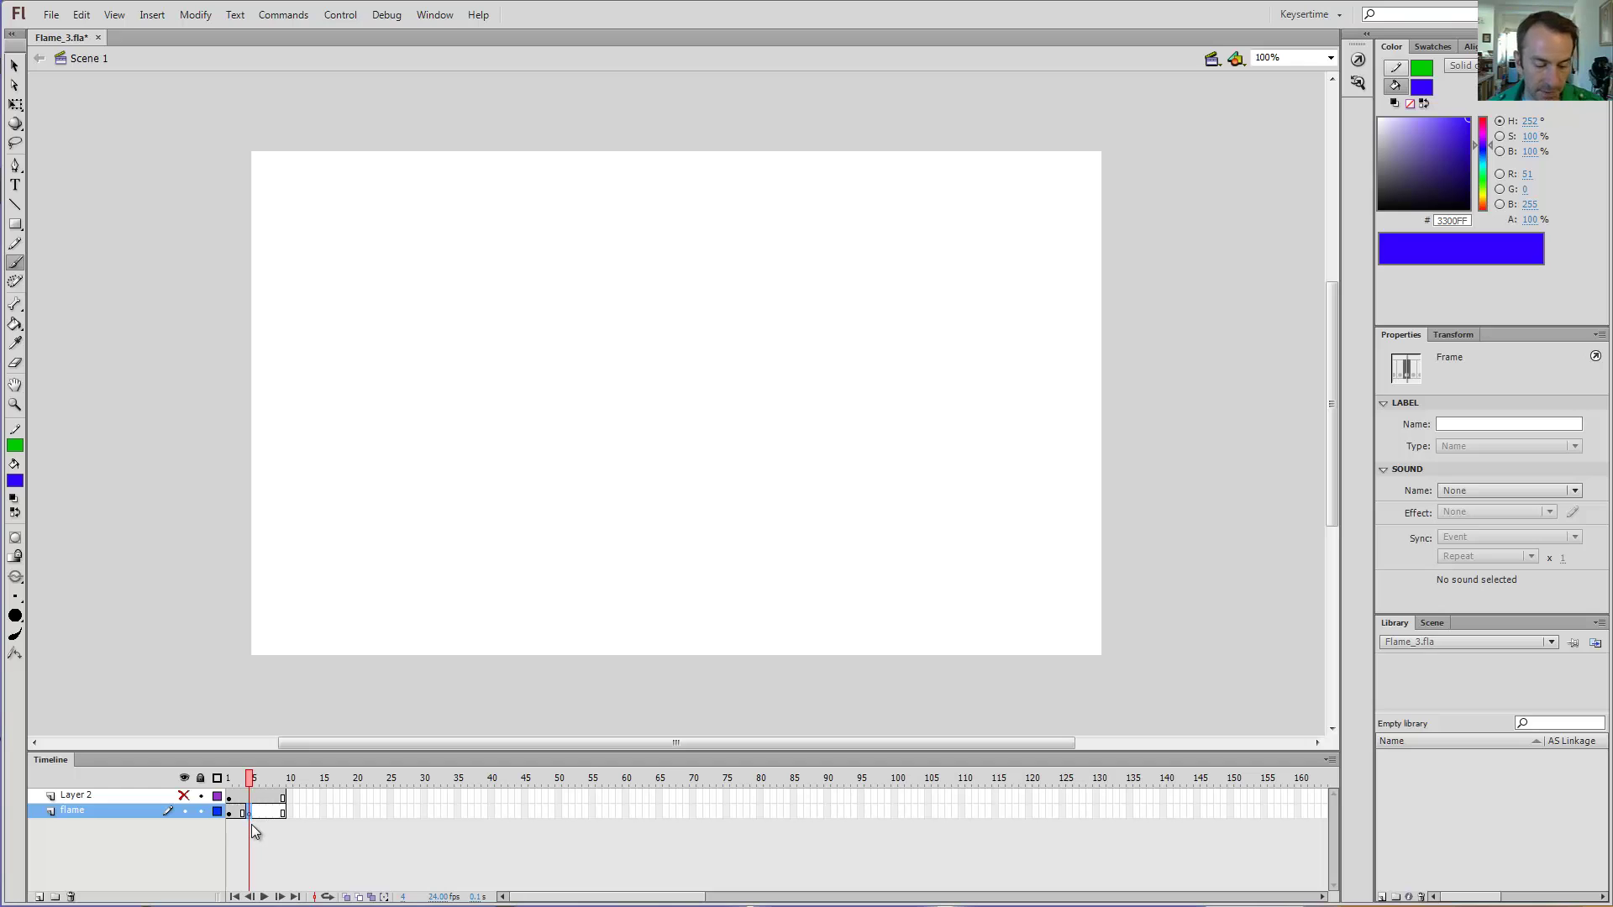
pyautogui.hotkey('ctrl', 'shift', 'v')
pyautogui.hotkey('shift', 'F7')
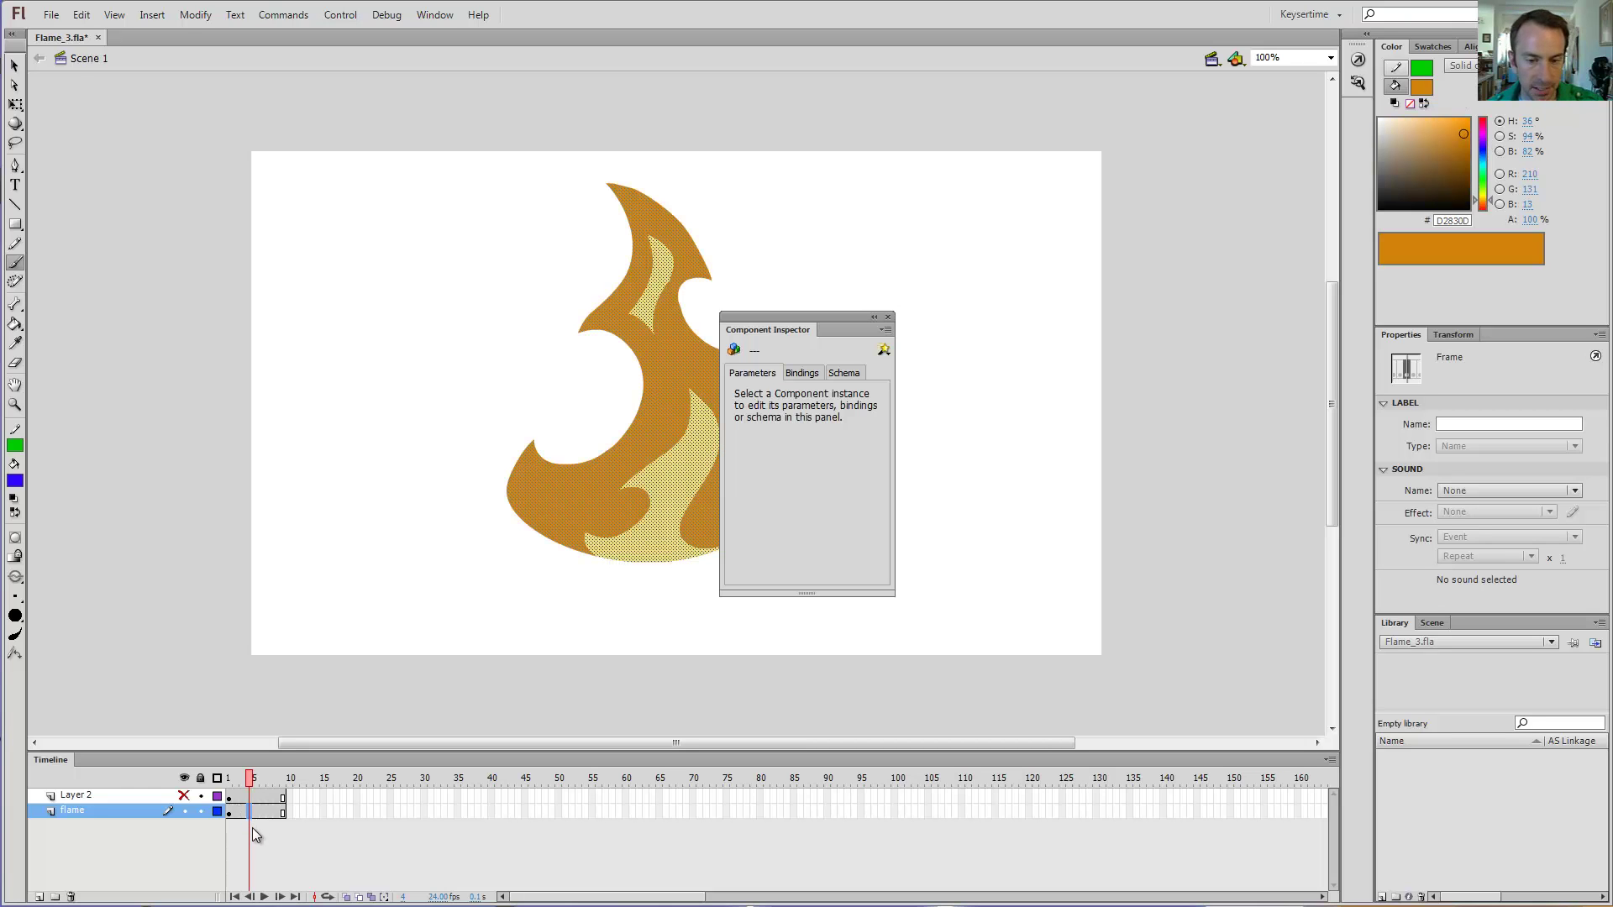
pyautogui.click(889, 316)
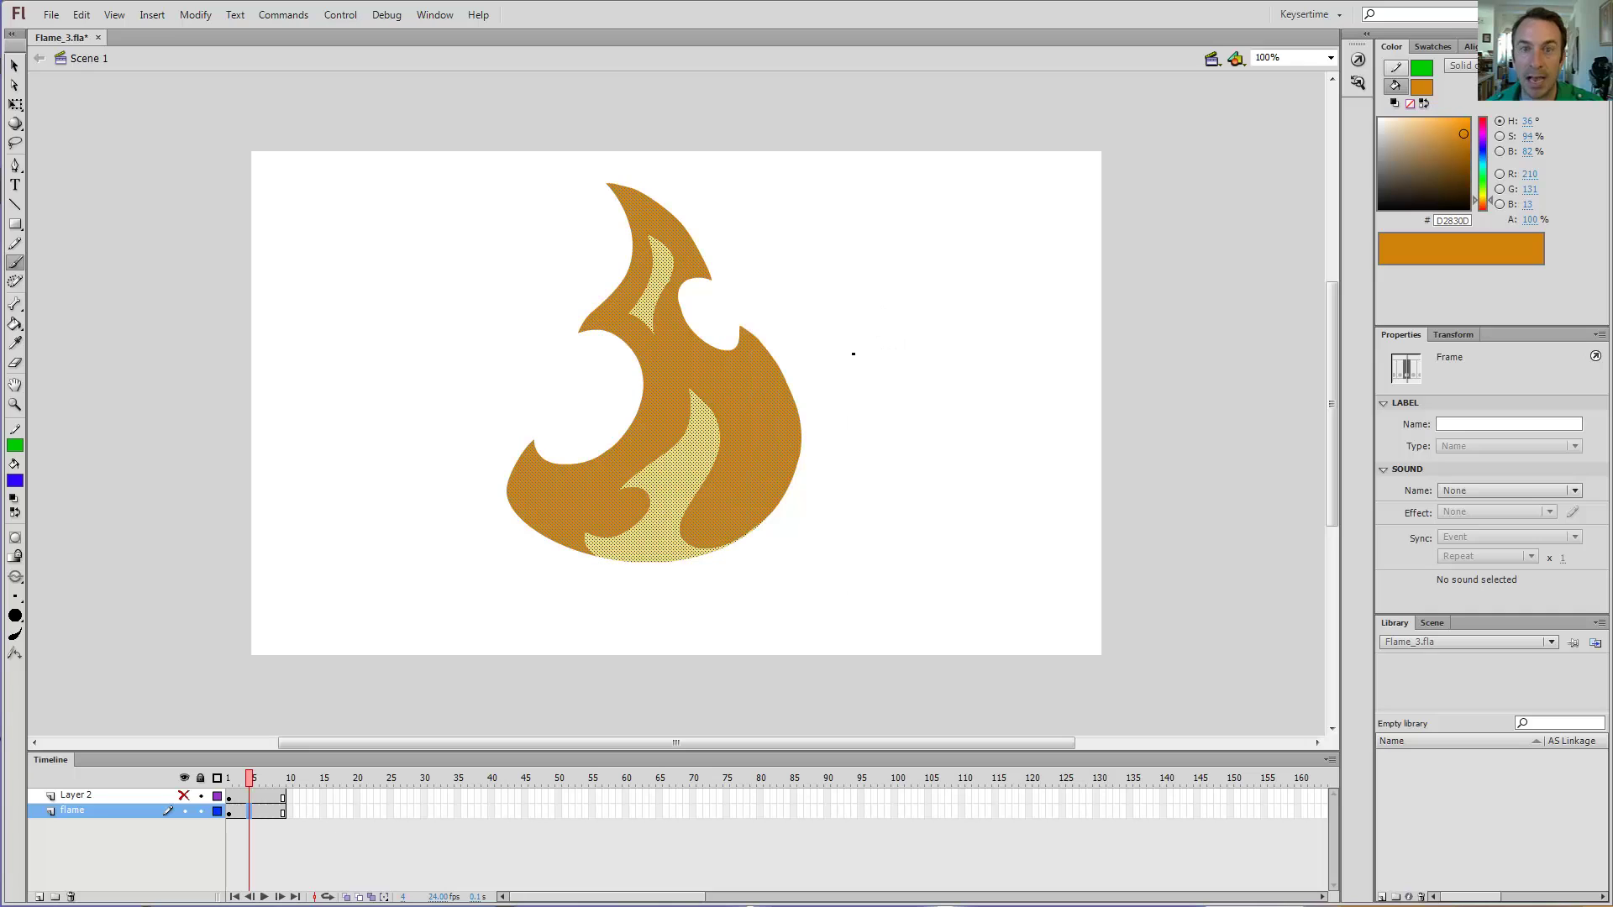
pyautogui.click(244, 812)
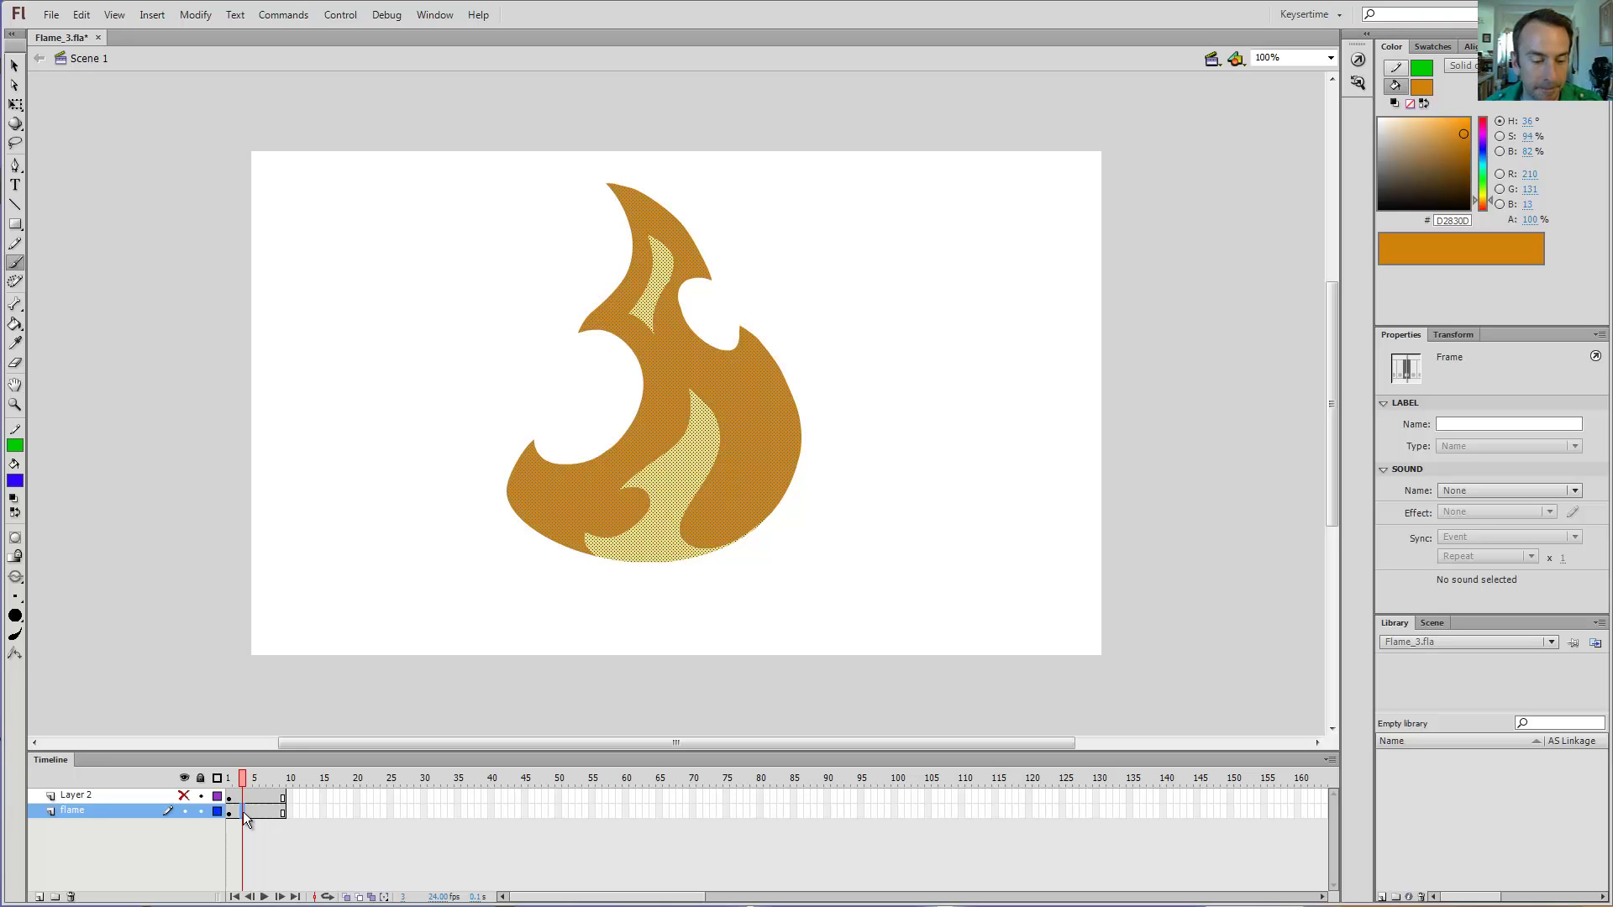
# Step: Insert blank keyframes with F7 at frames 3, 5, 7 and 9, then check frames 3–7
pyautogui.press('F7')
pyautogui.click(249, 809)
pyautogui.click(255, 809)
pyautogui.press('F7')
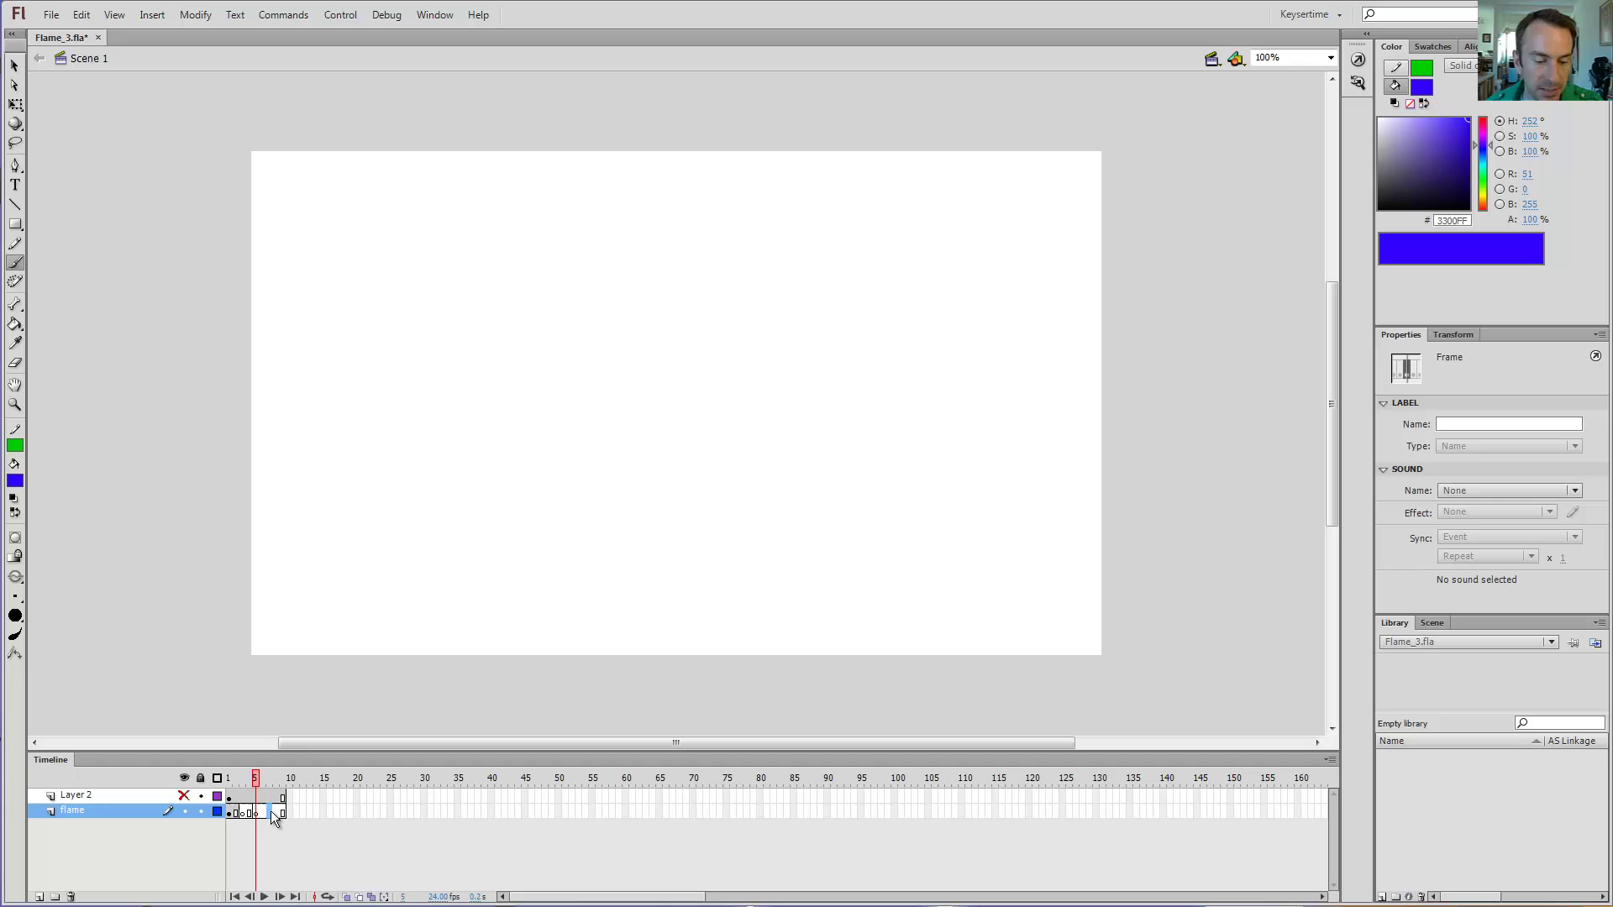
pyautogui.click(271, 809)
pyautogui.press('F7')
pyautogui.click(283, 811)
pyautogui.press('F7')
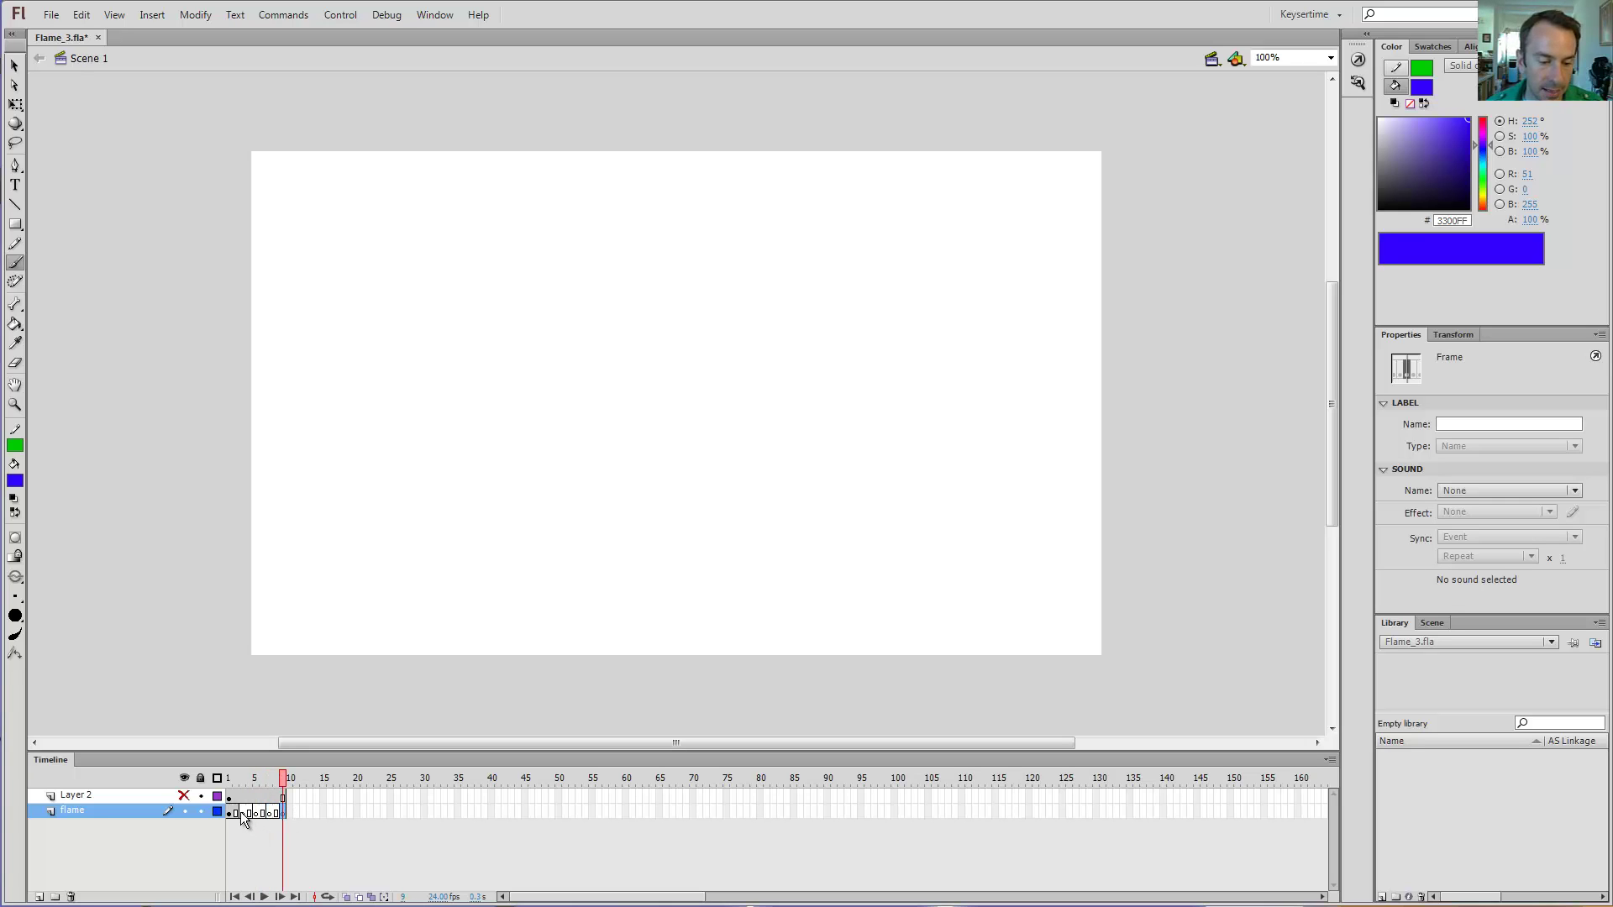
pyautogui.click(240, 811)
pyautogui.click(255, 810)
pyautogui.click(267, 810)
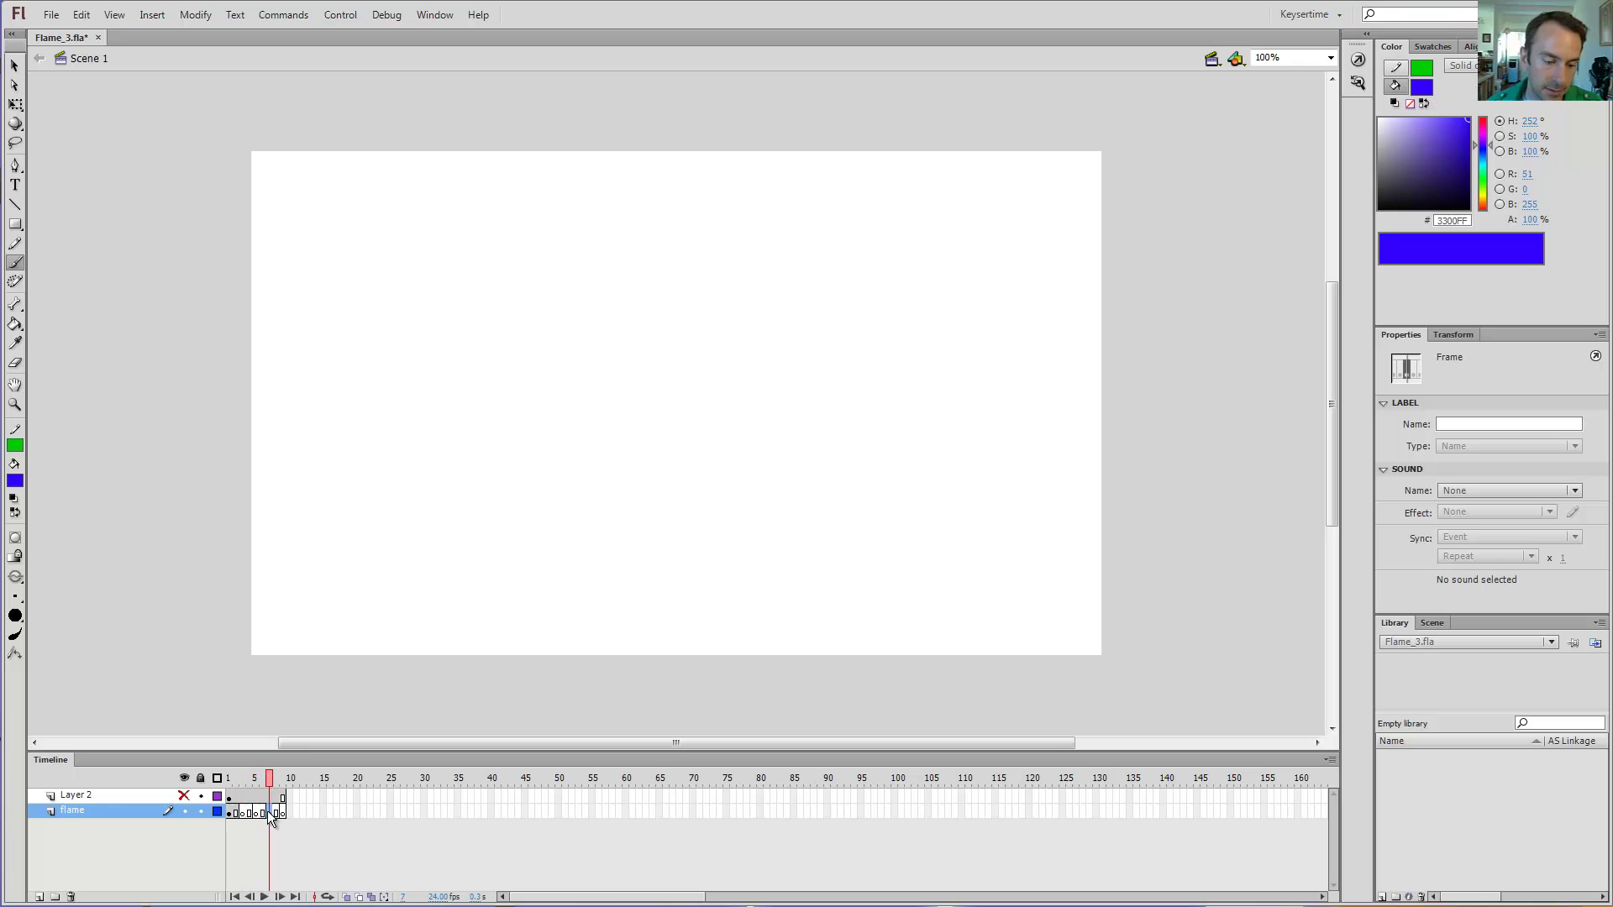
# Step: Save, then draw a blue brush outline on frame 5, fill it solid, and play the animation
pyautogui.click(257, 813)
pyautogui.hotkey('ctrl', 's')
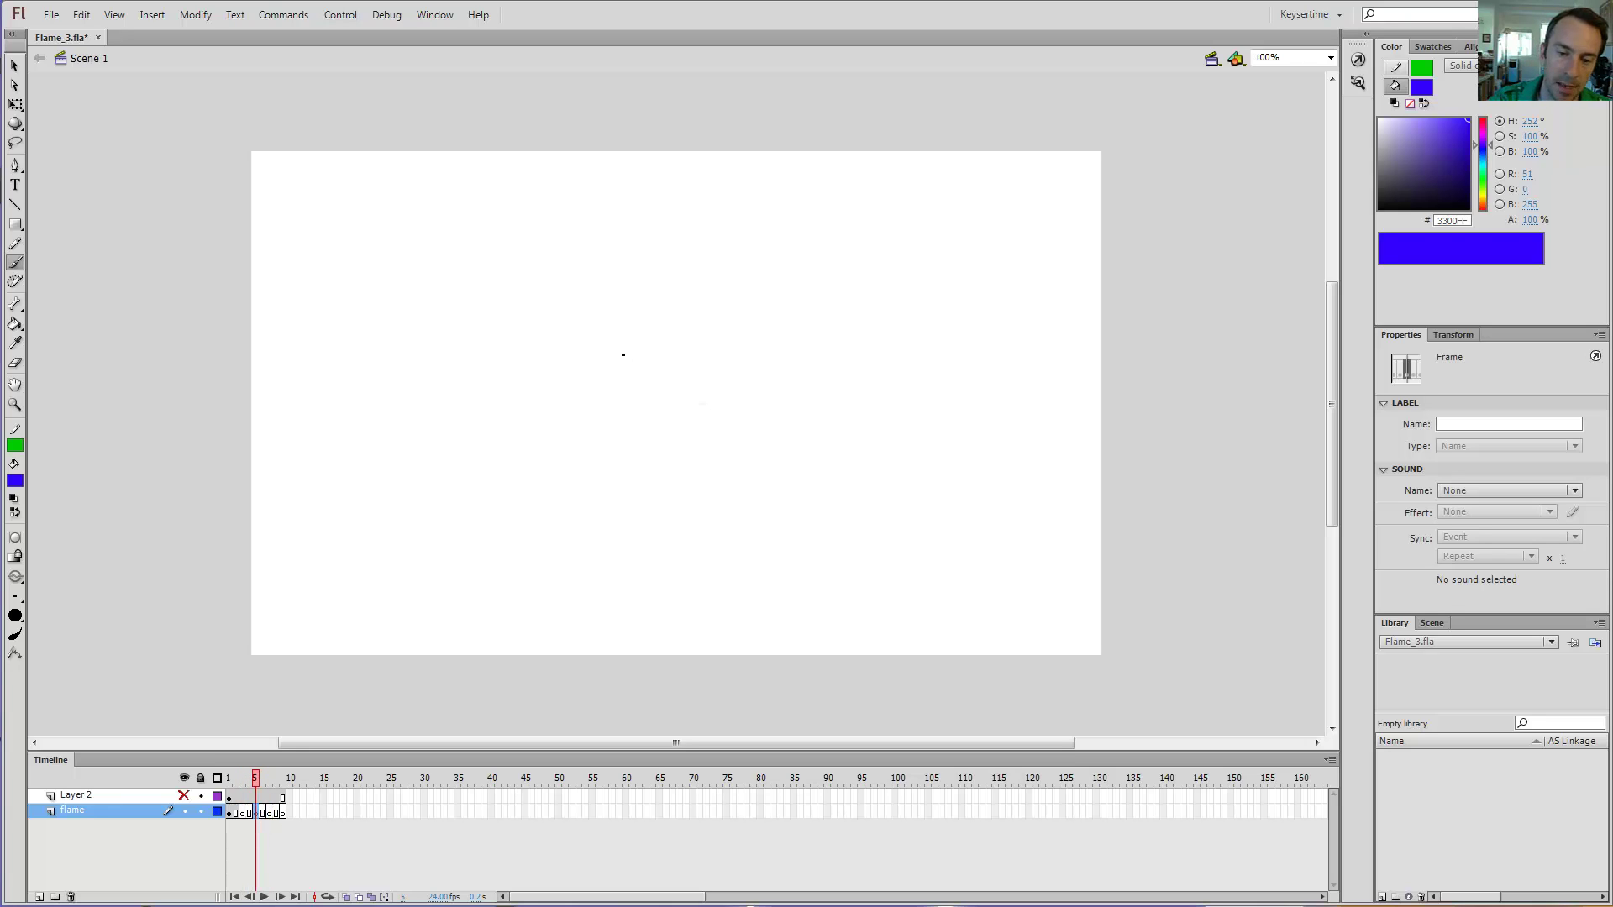
pyautogui.moveTo(554, 465)
pyautogui.mouseDown()
pyautogui.moveTo(764, 373)
pyautogui.moveTo(796, 526)
pyautogui.moveTo(608, 525)
pyautogui.moveTo(555, 467)
pyautogui.mouseUp()
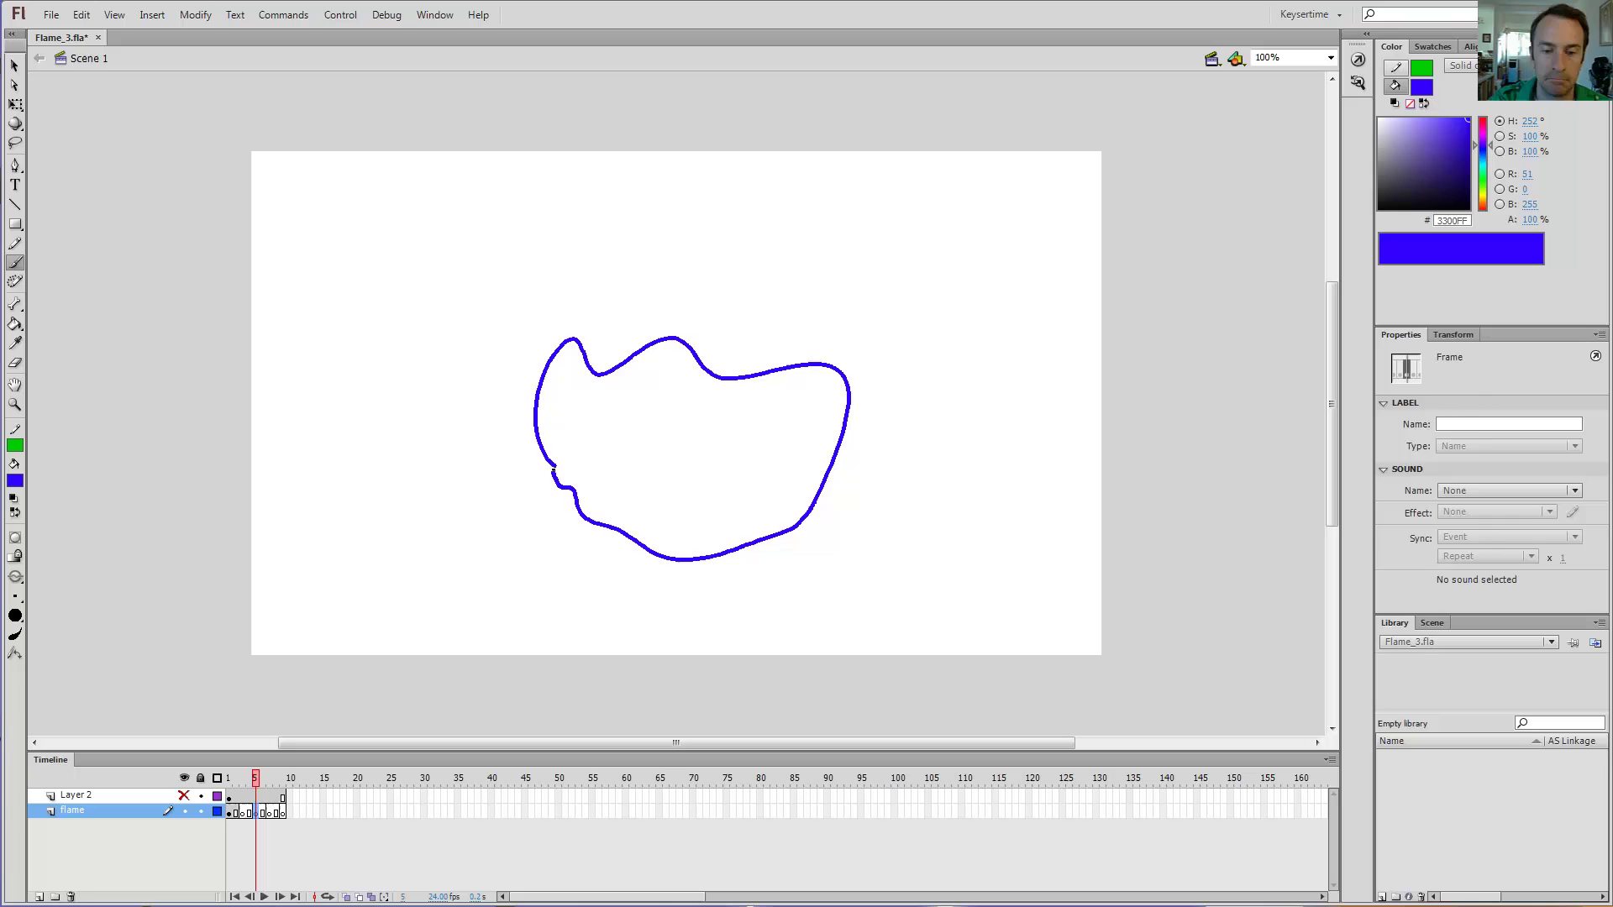
pyautogui.press('k')
pyautogui.click(684, 439)
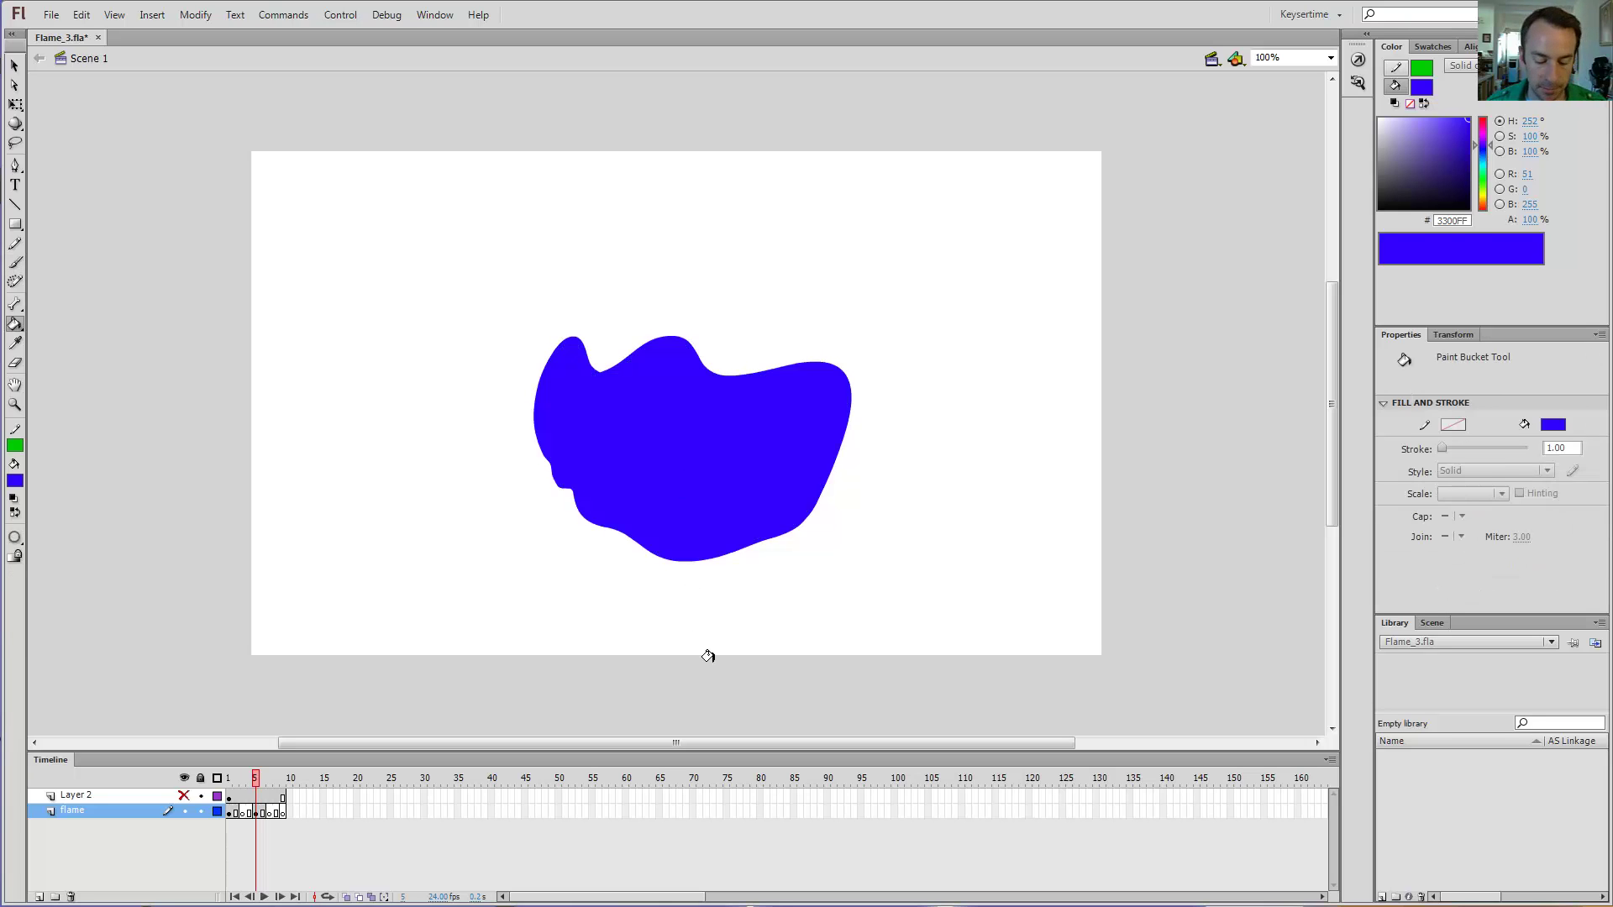
pyautogui.press('Return')
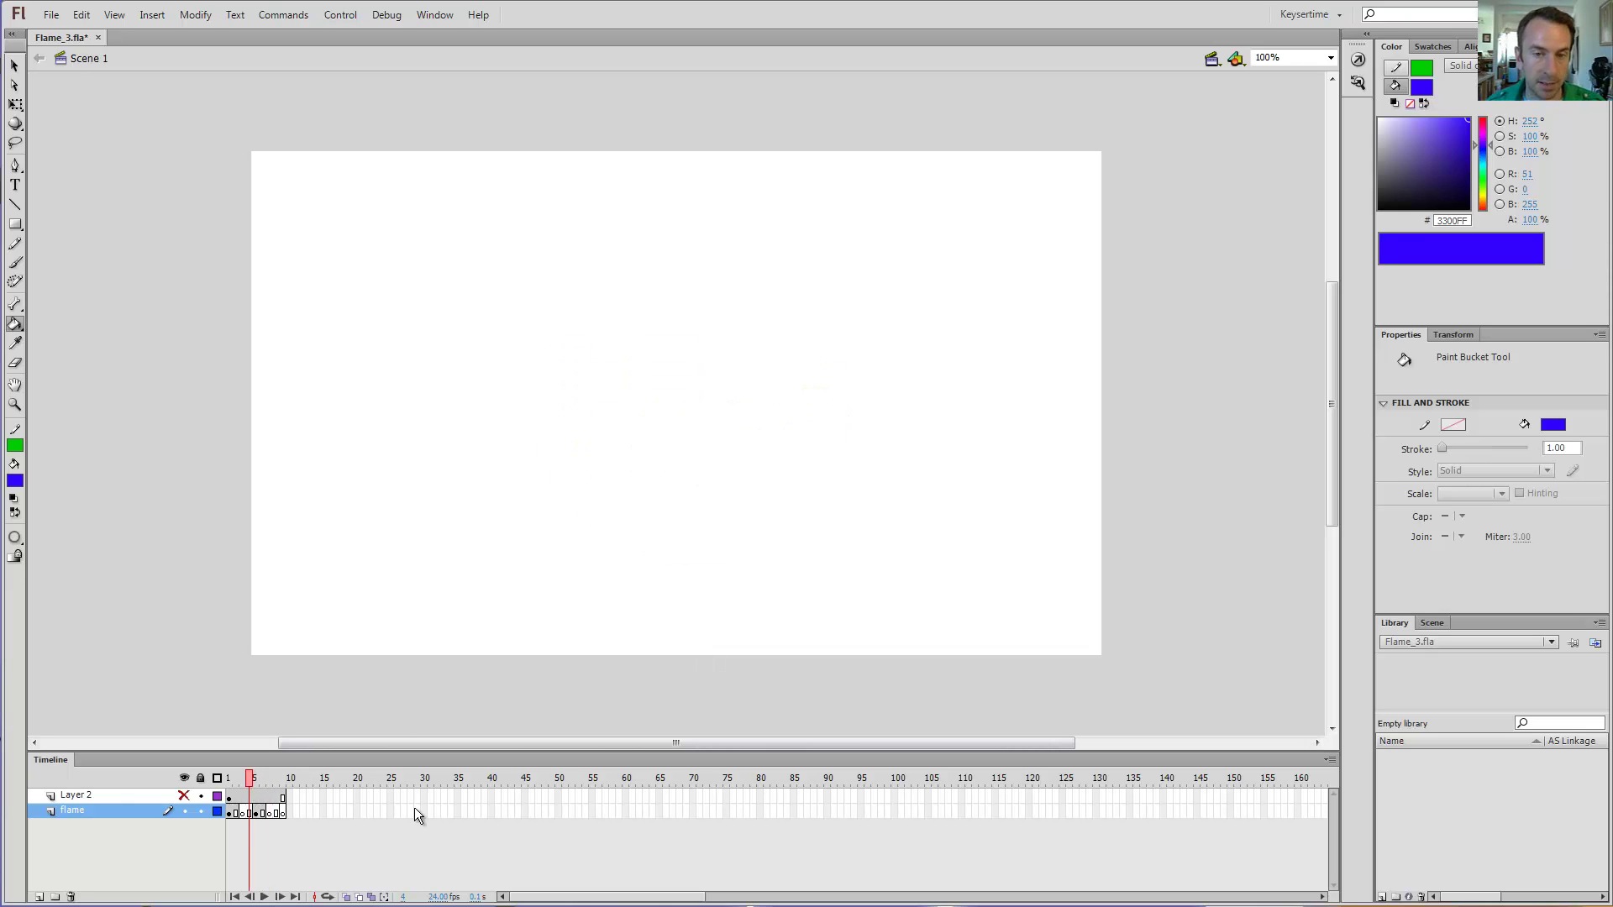
# Step: Enable Onion Skin below the timeline and step forward through frames 5 and 6
pyautogui.click(347, 897)
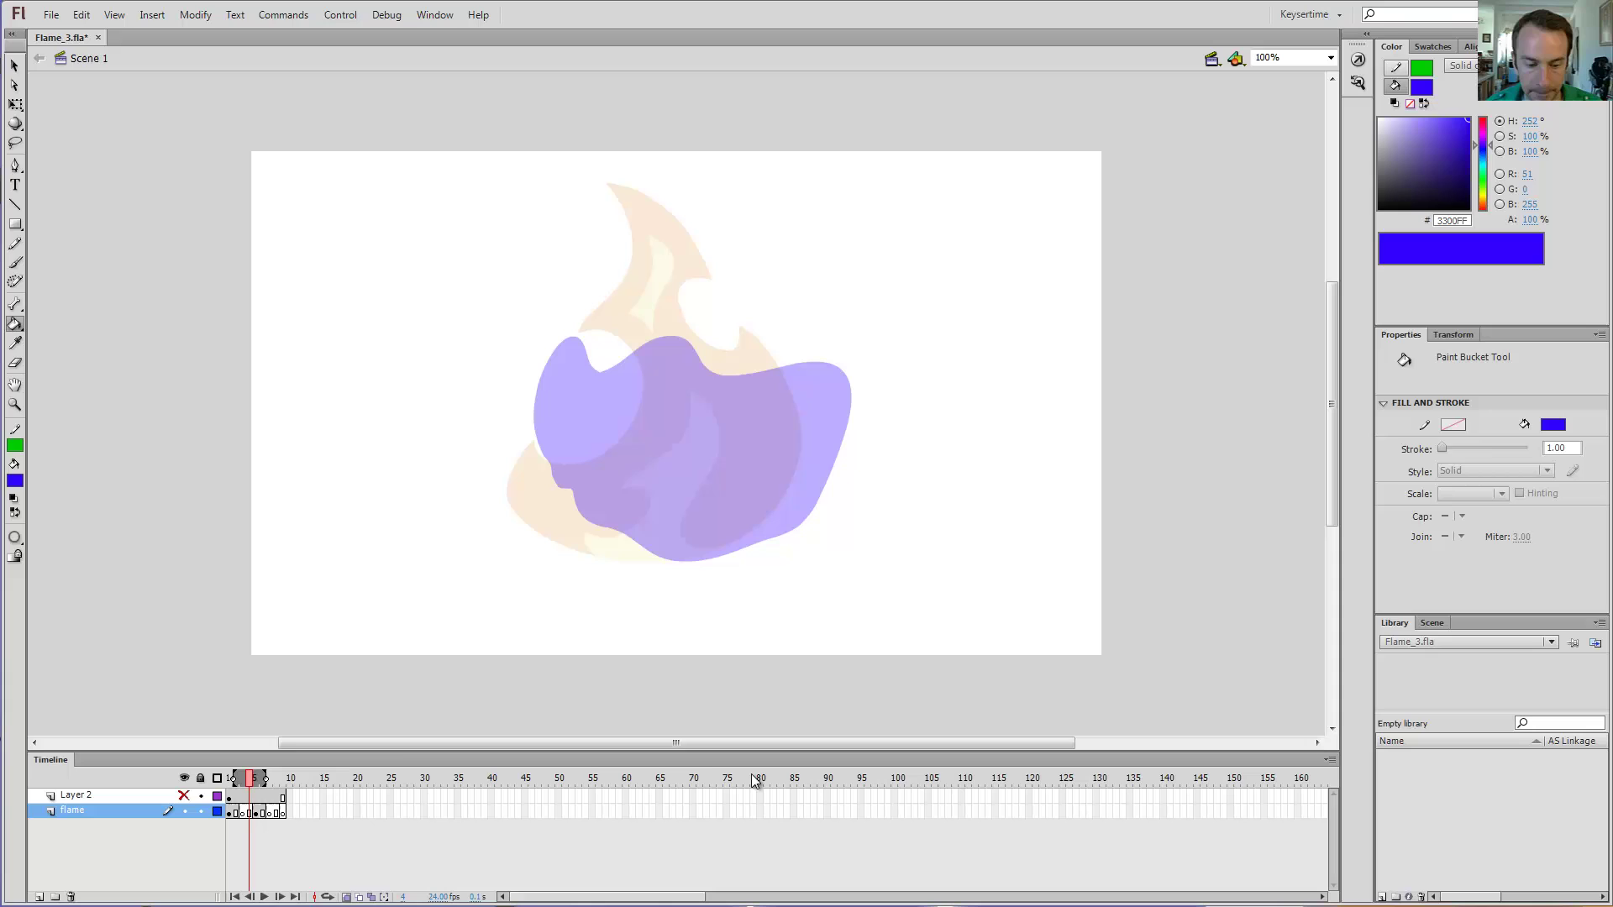
pyautogui.press('.')
pyautogui.press('.')
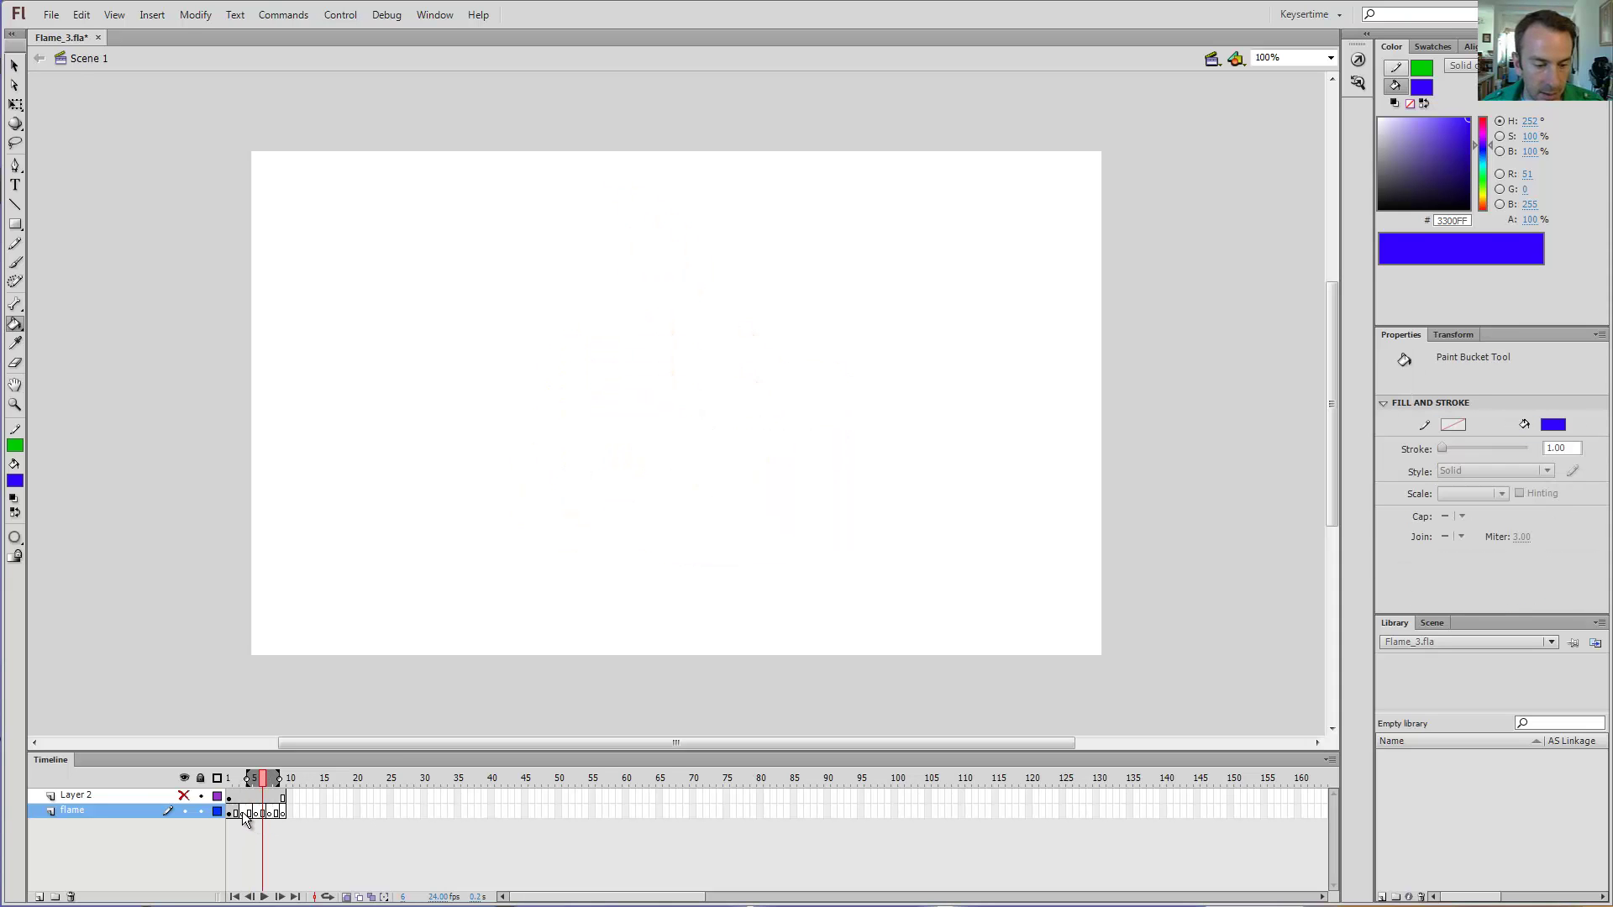
# Step: Clear the blank keyframes, add a new layer, lock the flame layer, and pick a larger brush
pyautogui.moveTo(242, 811); pyautogui.dragTo(280, 809)
pyautogui.hotkey('shift', 'F6')
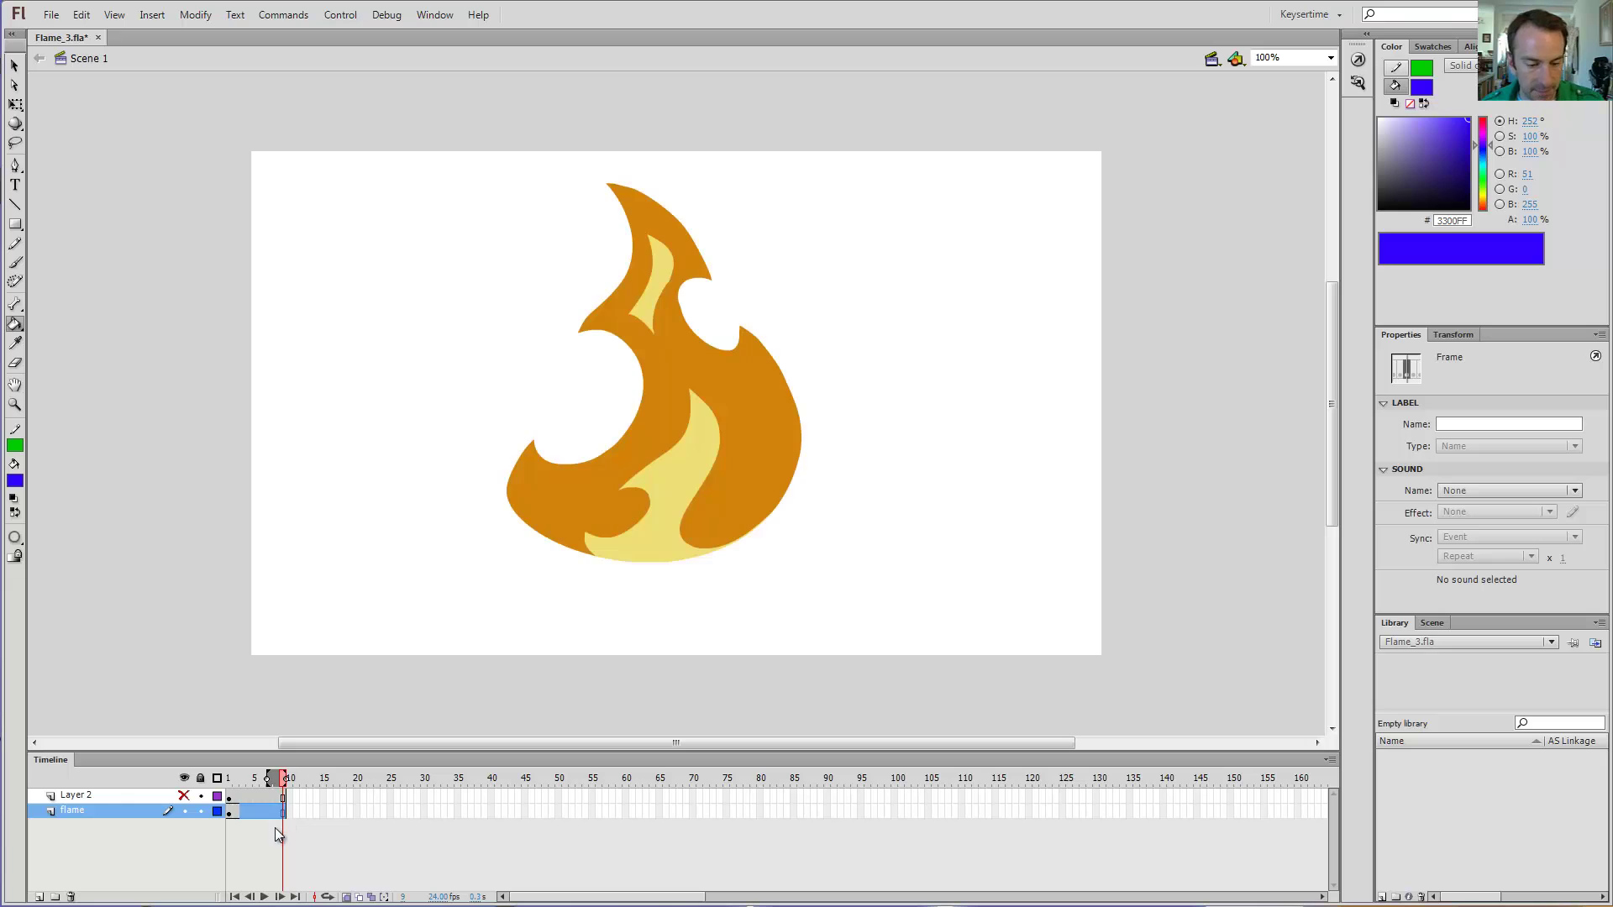
pyautogui.click(40, 897)
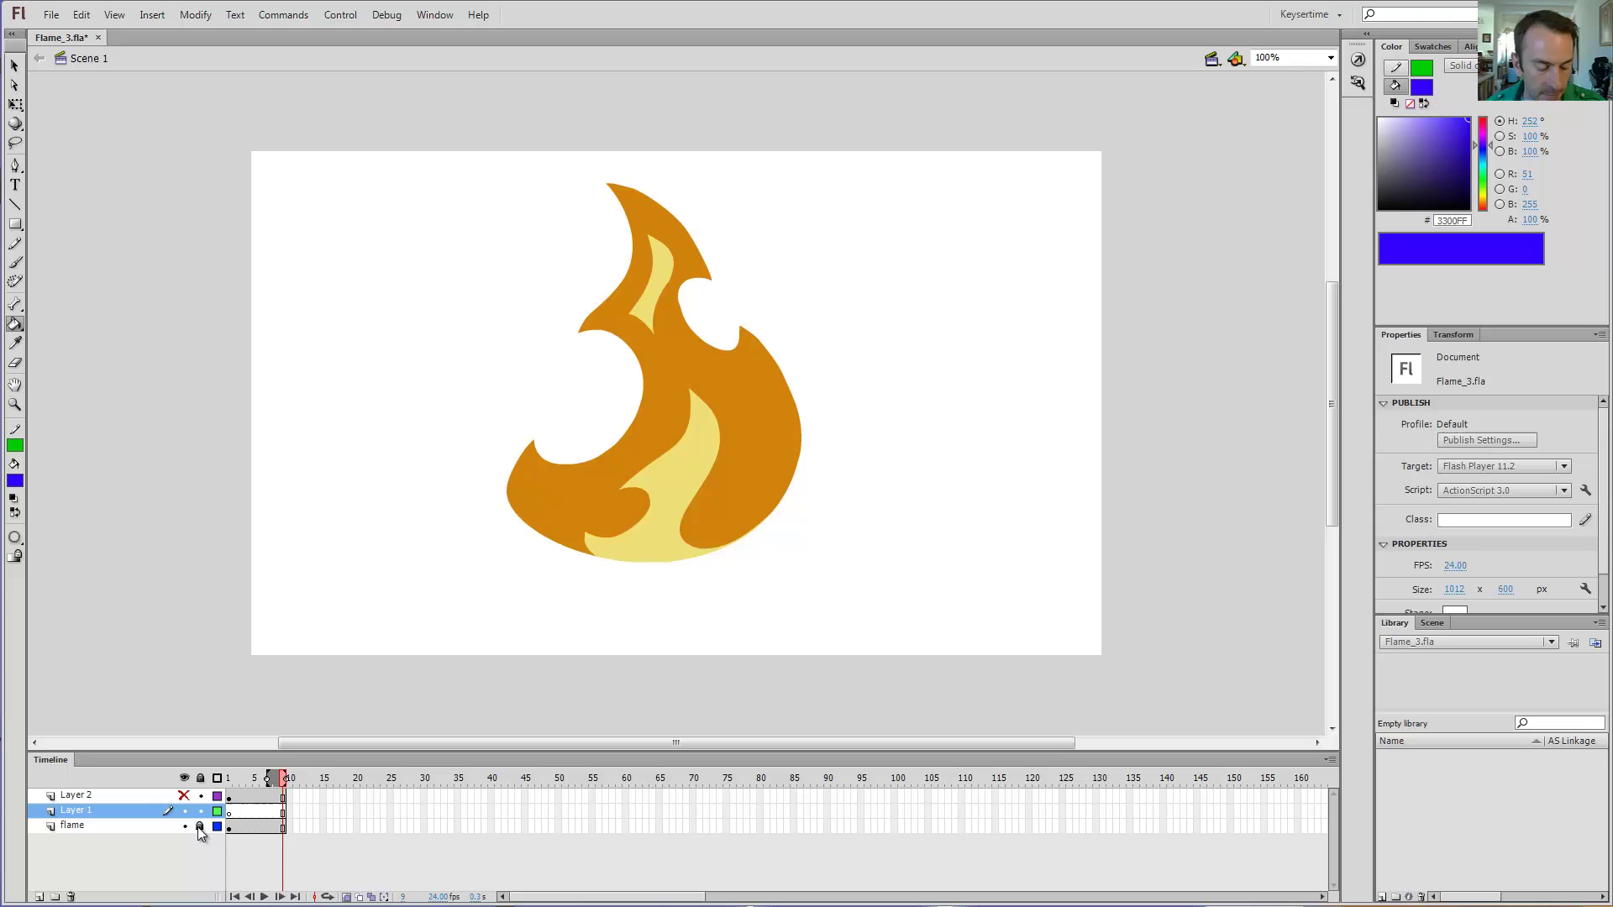
pyautogui.click(199, 826)
pyautogui.press('b')
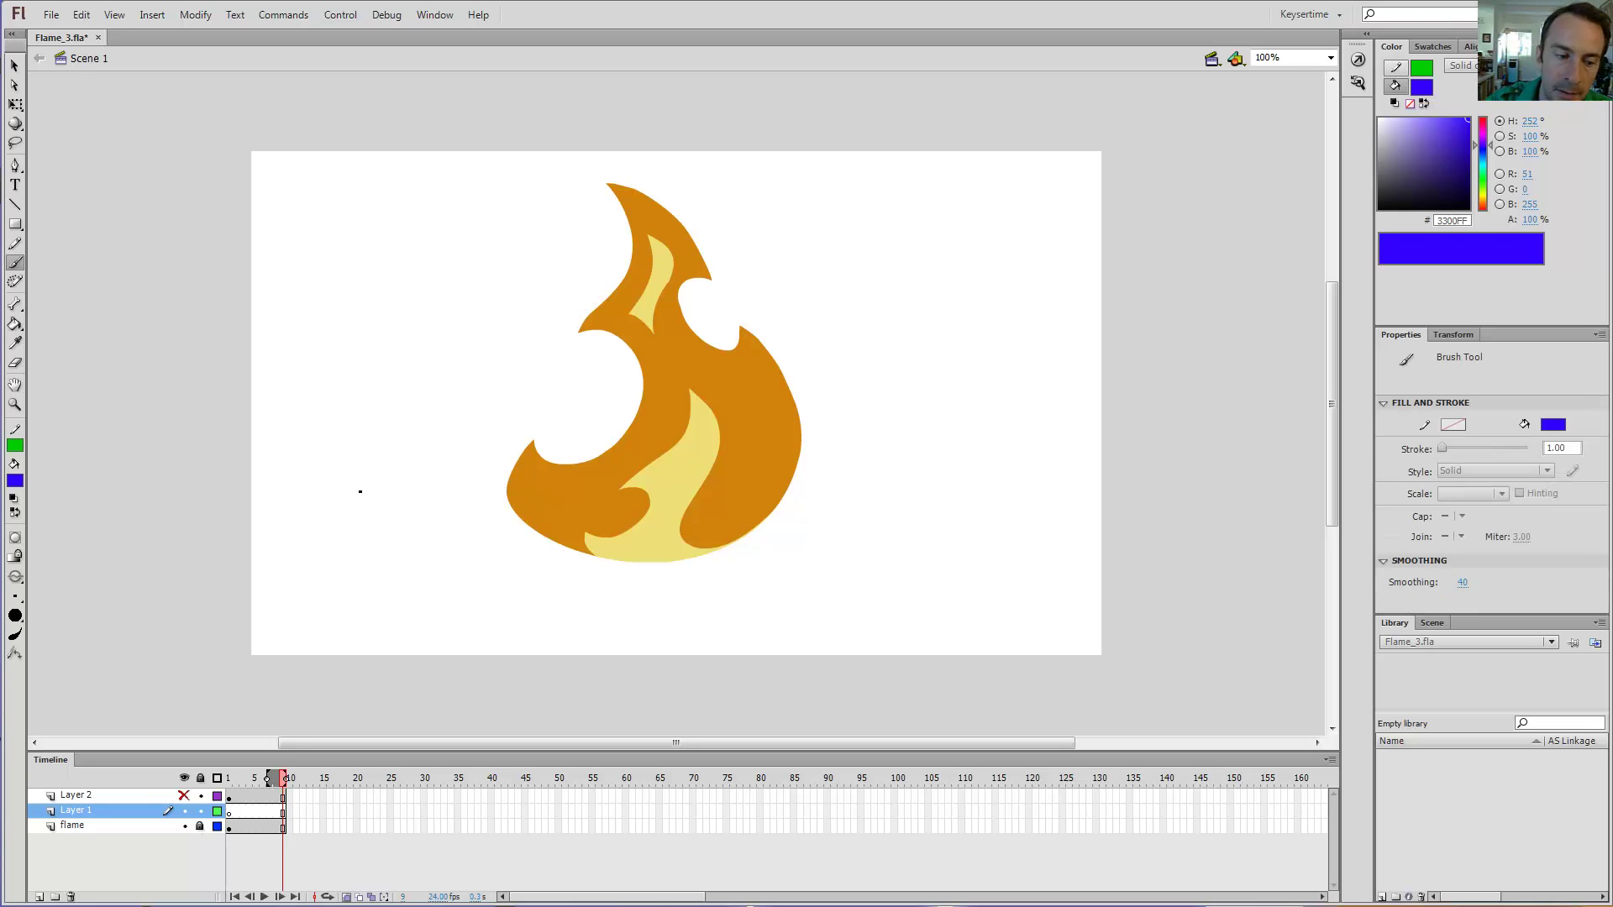
pyautogui.click(15, 635)
pyautogui.click(18, 657)
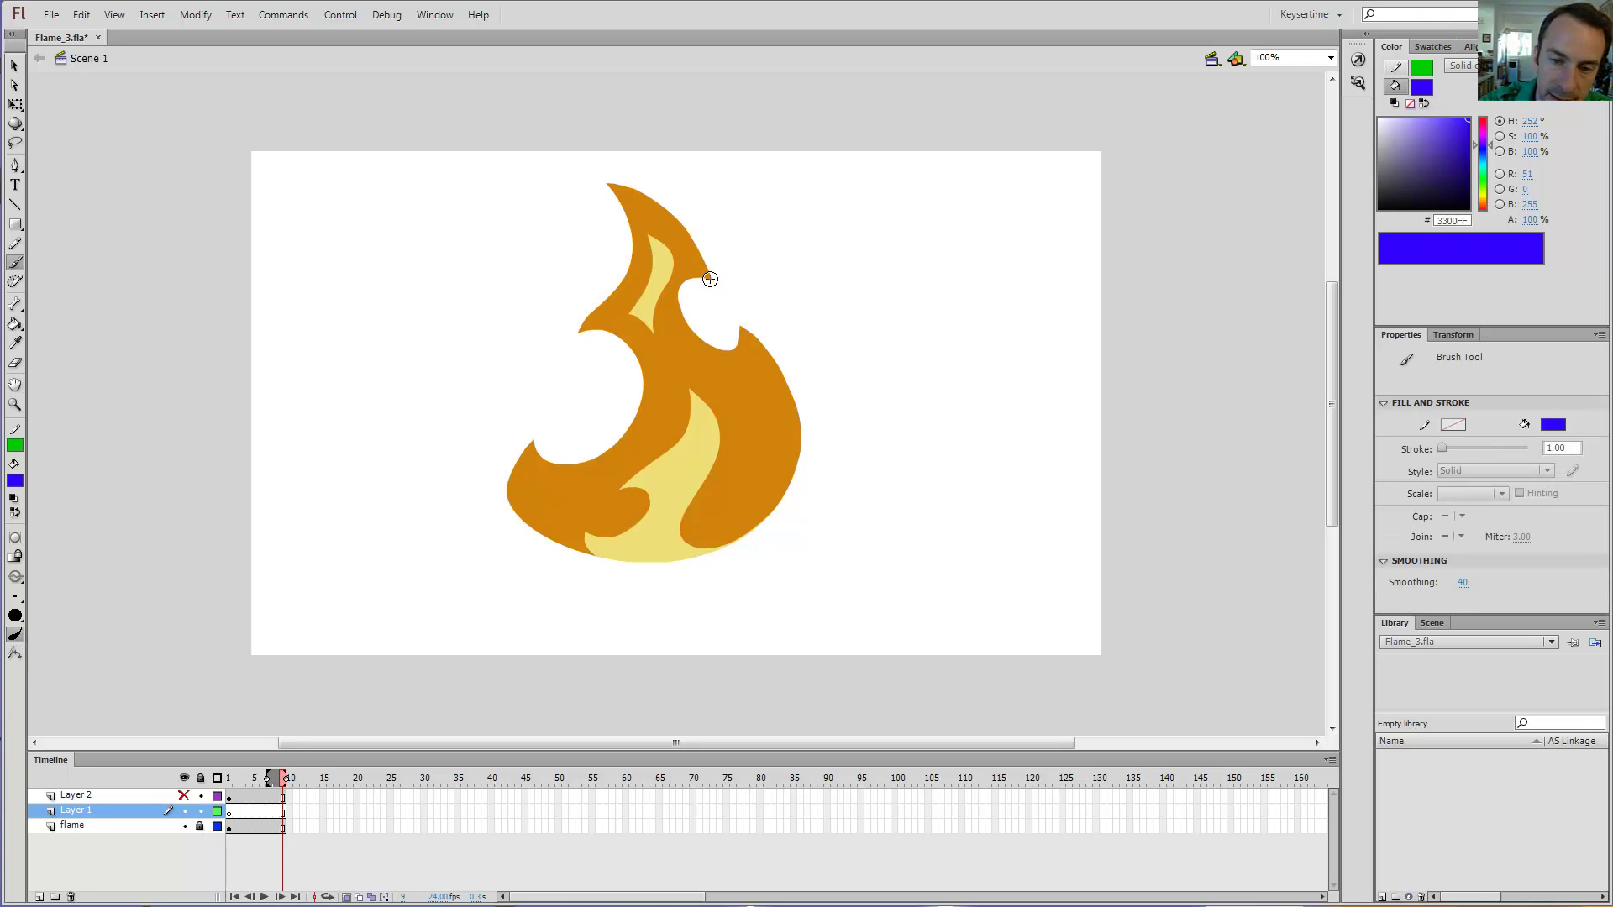
# Step: Trace the flame's edges in blue brush strokes, then hide the flame layer
pyautogui.moveTo(698, 245); pyautogui.dragTo(607, 182)
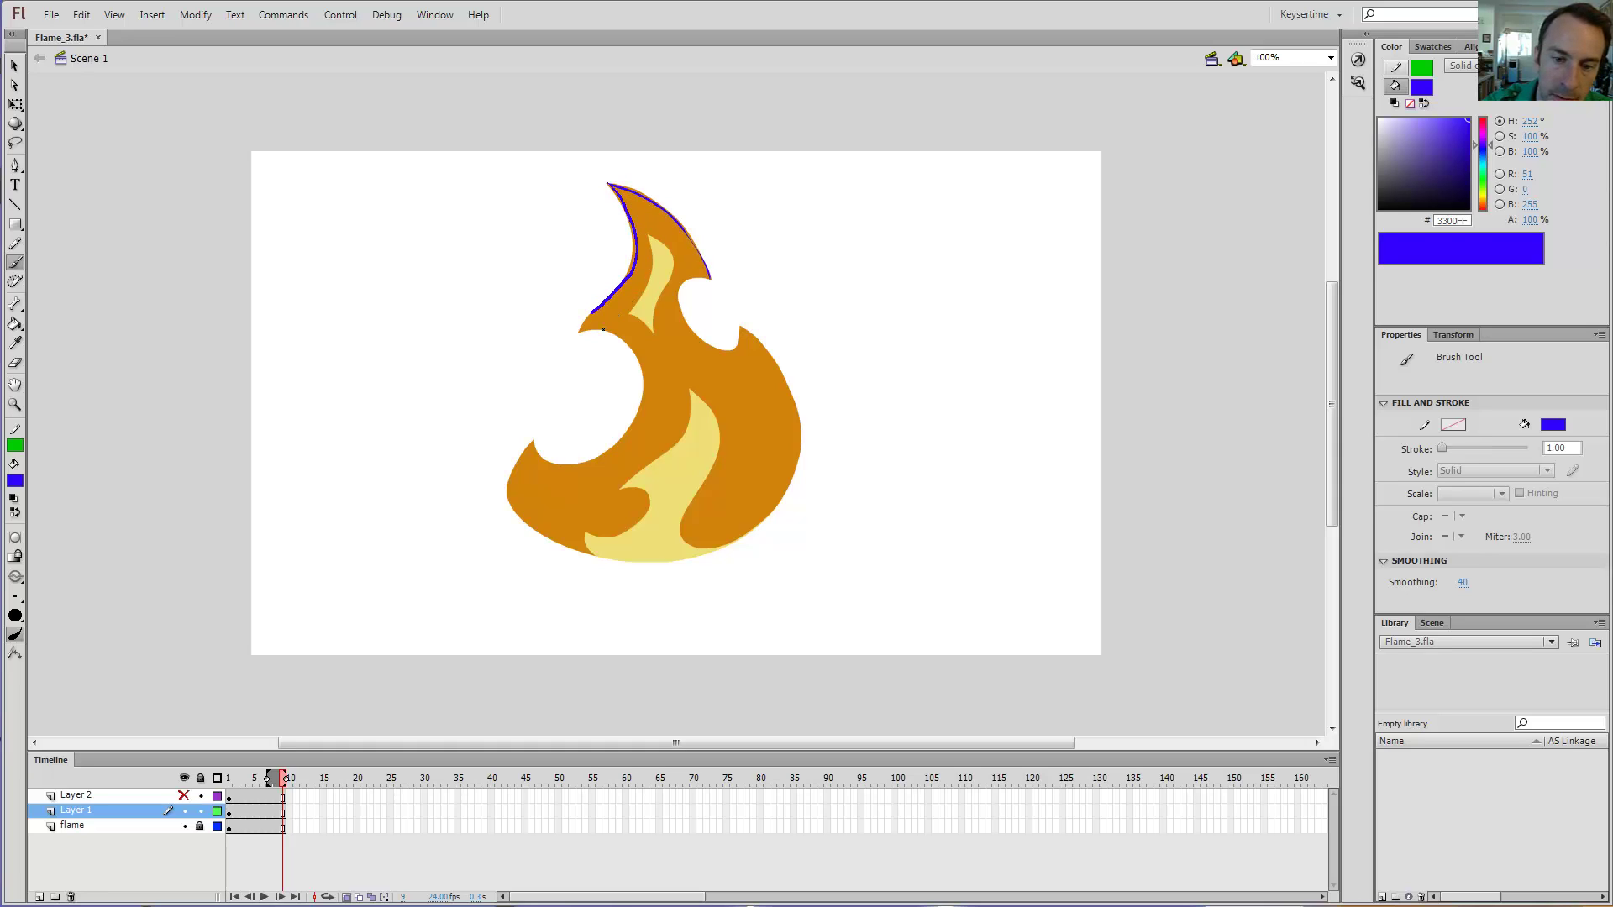
pyautogui.moveTo(657, 384); pyautogui.dragTo(652, 427)
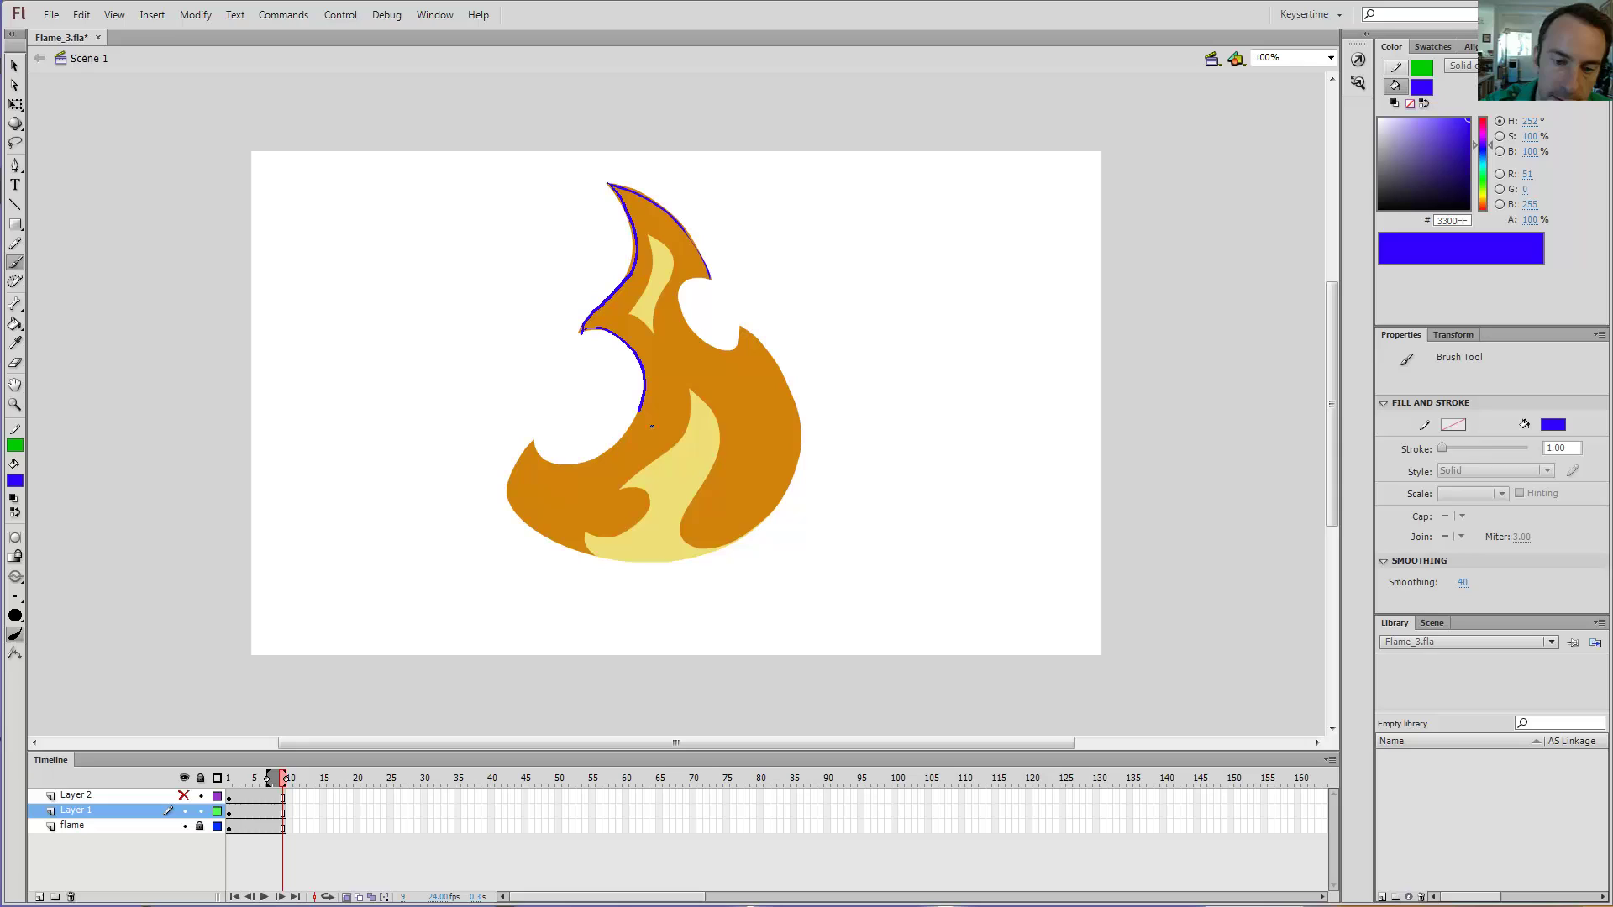
pyautogui.moveTo(541, 464); pyautogui.dragTo(535, 445)
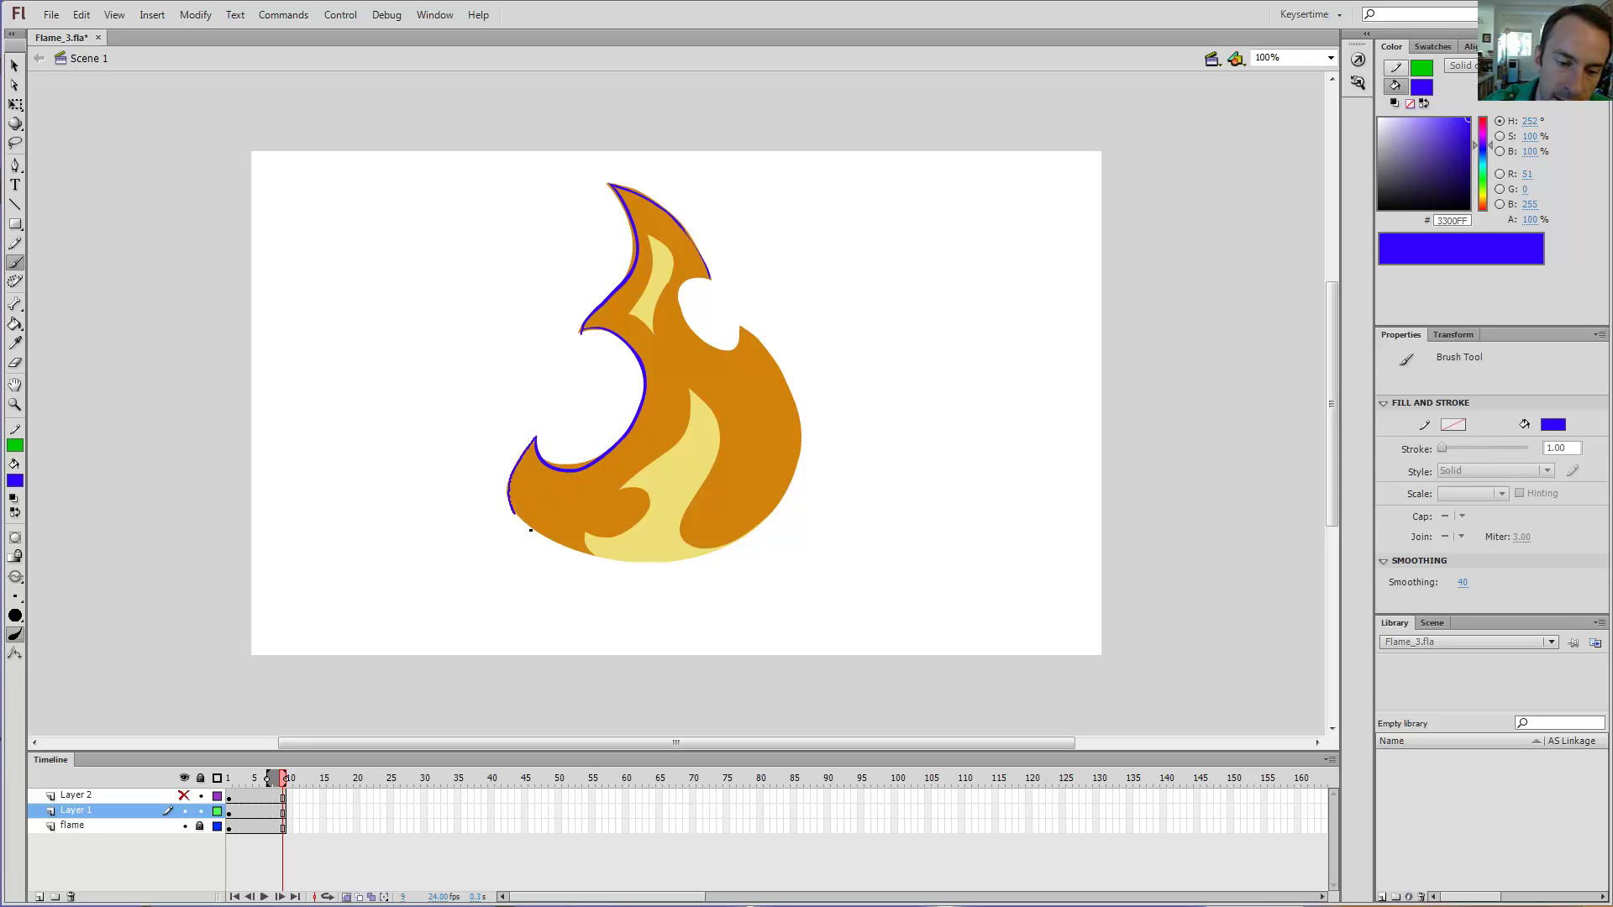
pyautogui.moveTo(630, 570); pyautogui.dragTo(521, 525)
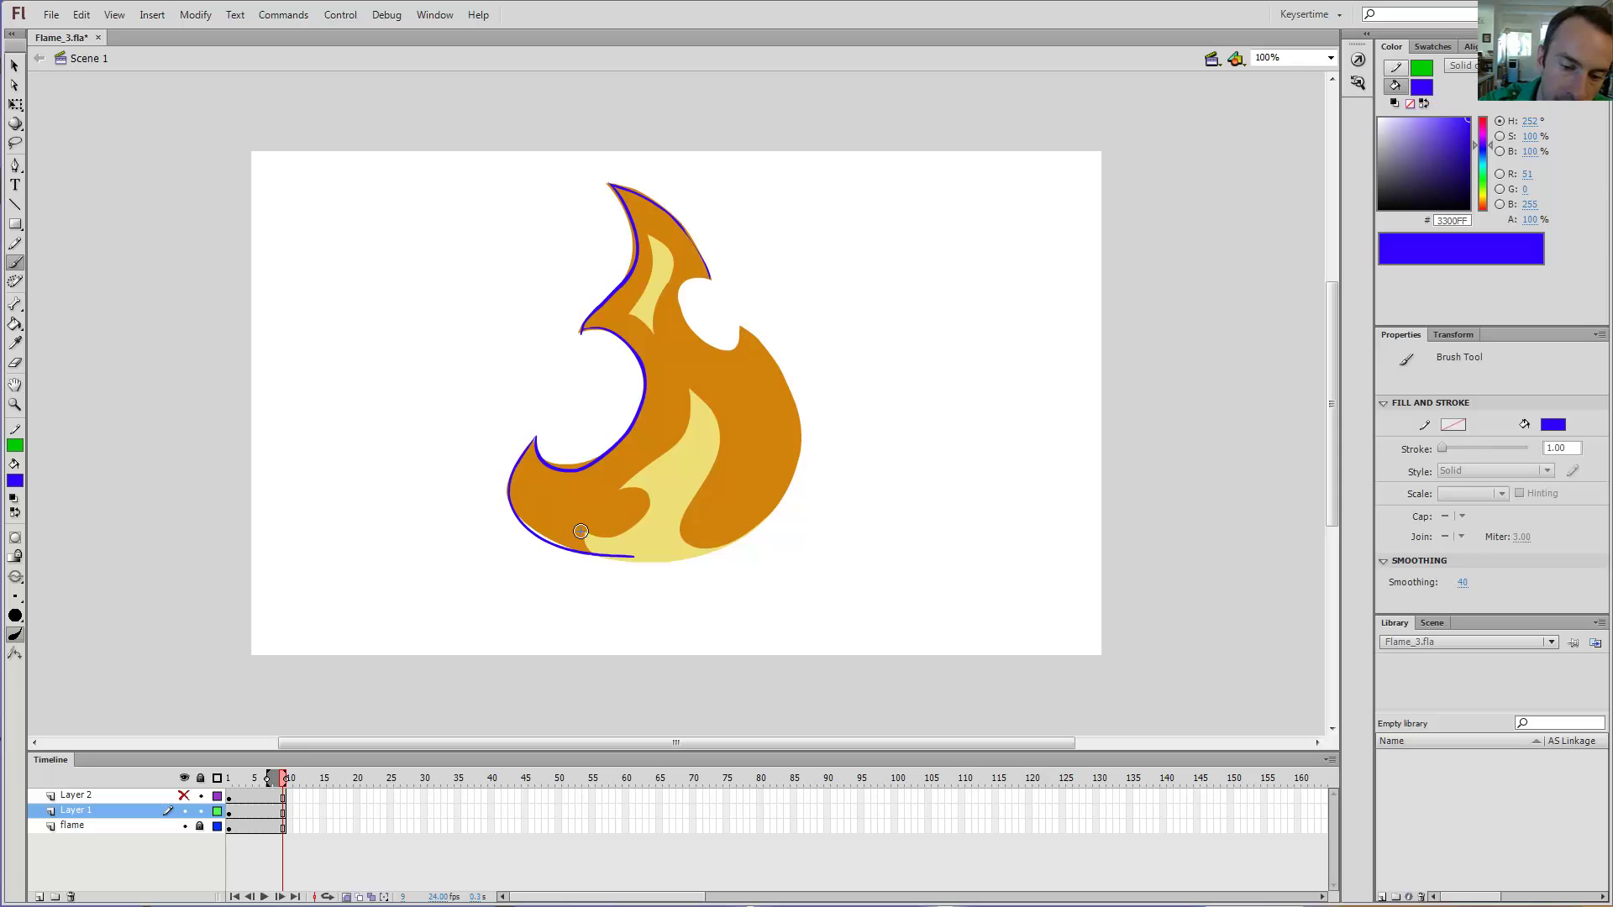
pyautogui.moveTo(700, 553); pyautogui.dragTo(735, 534)
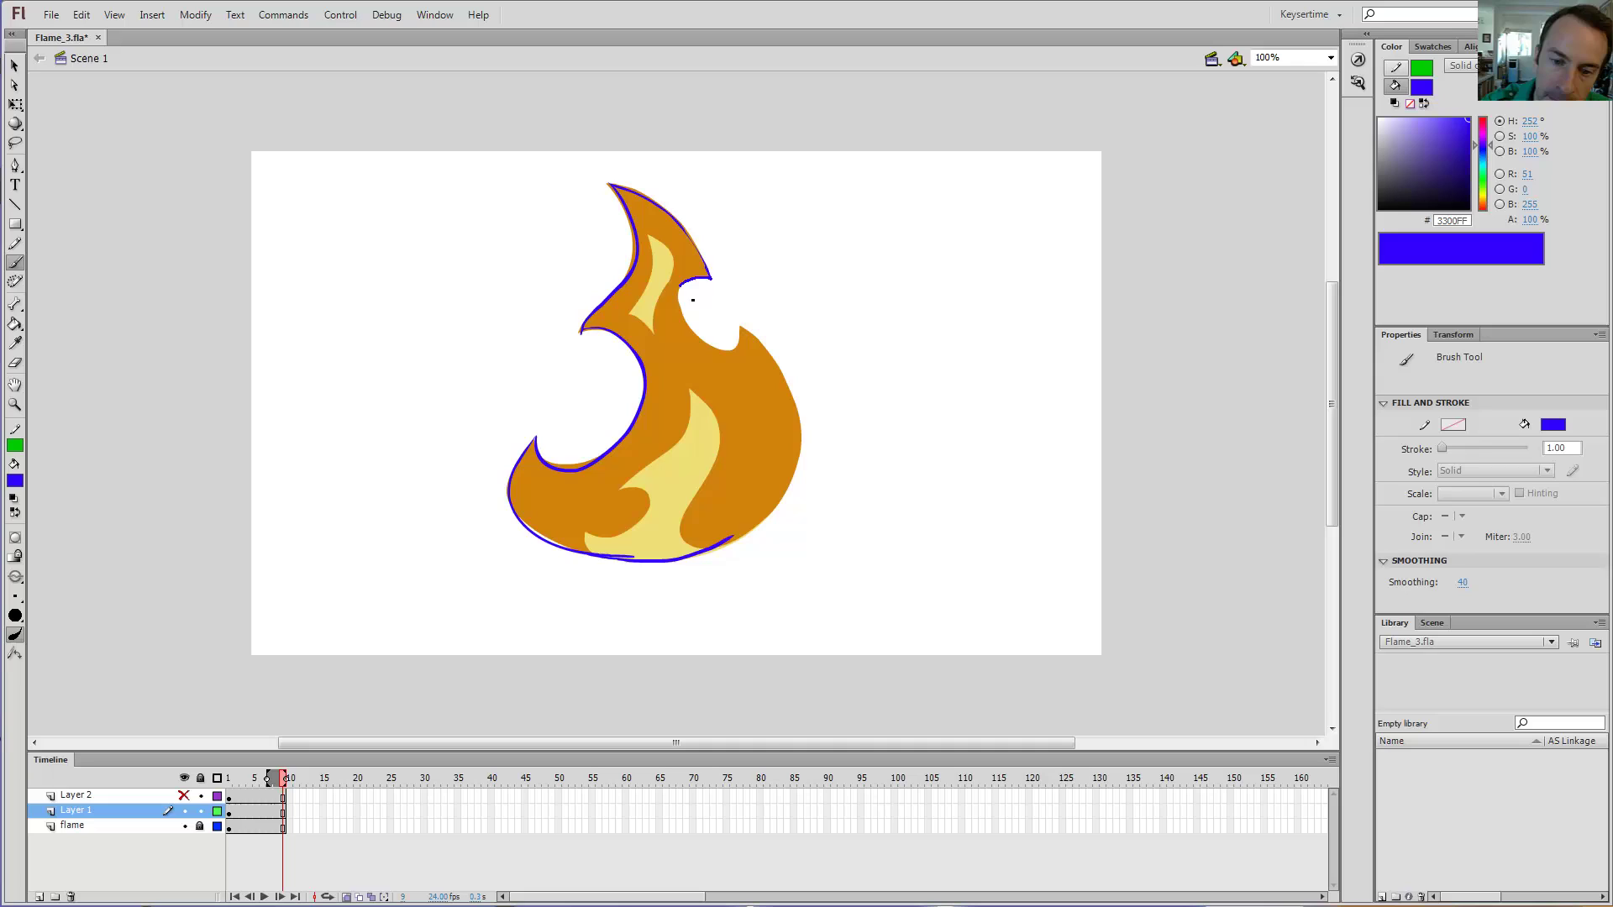
pyautogui.moveTo(752, 347); pyautogui.dragTo(745, 320)
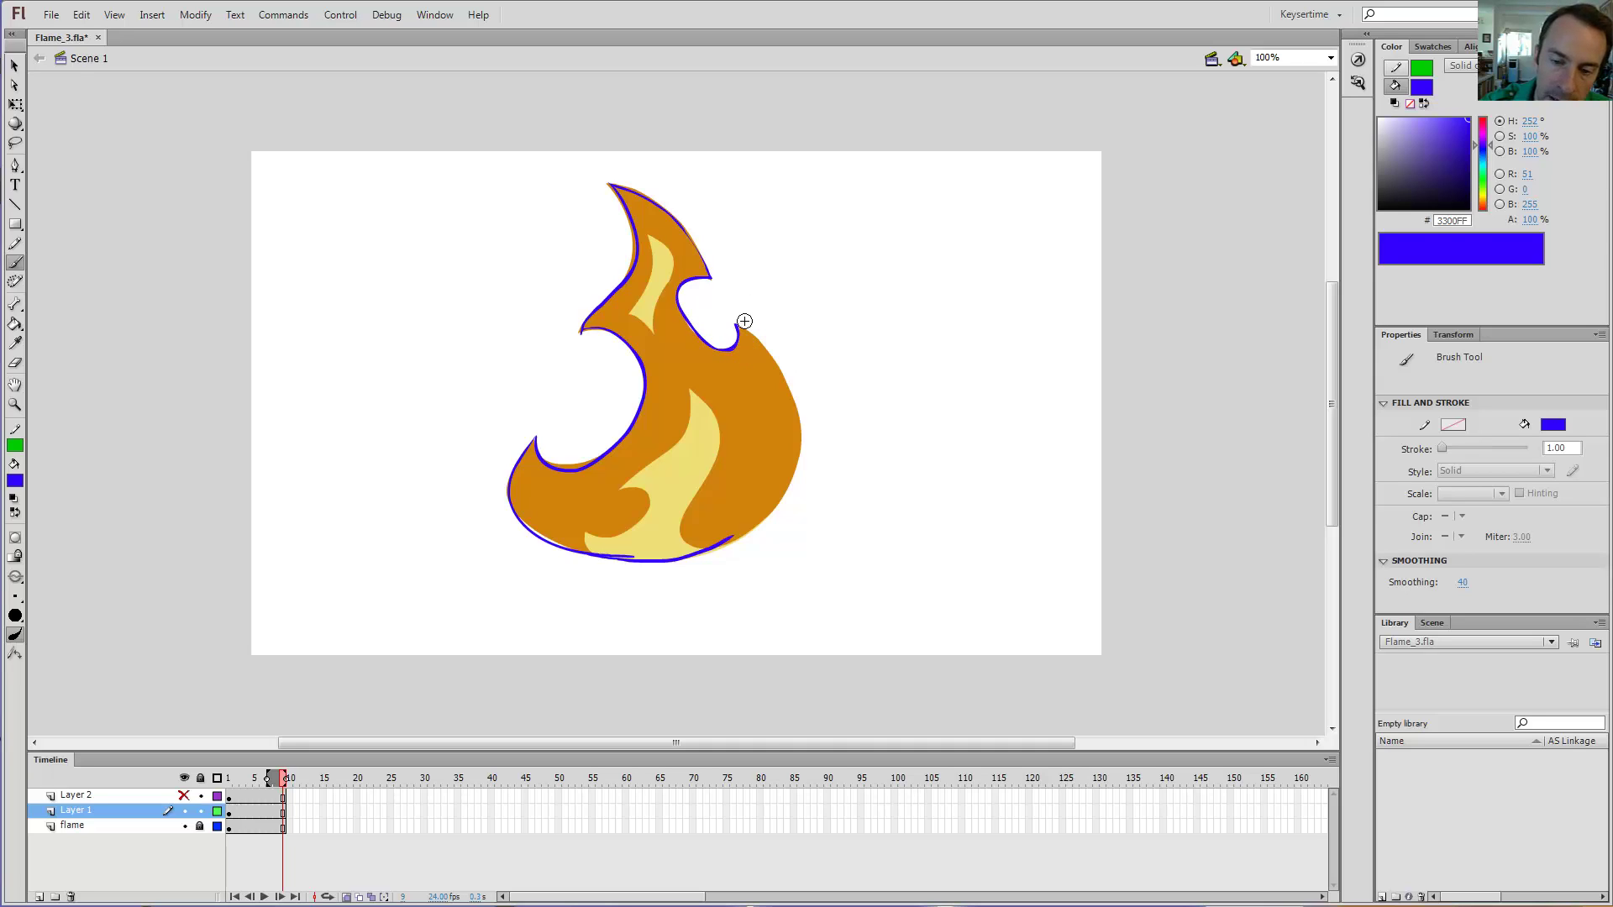
pyautogui.moveTo(802, 409); pyautogui.dragTo(814, 457)
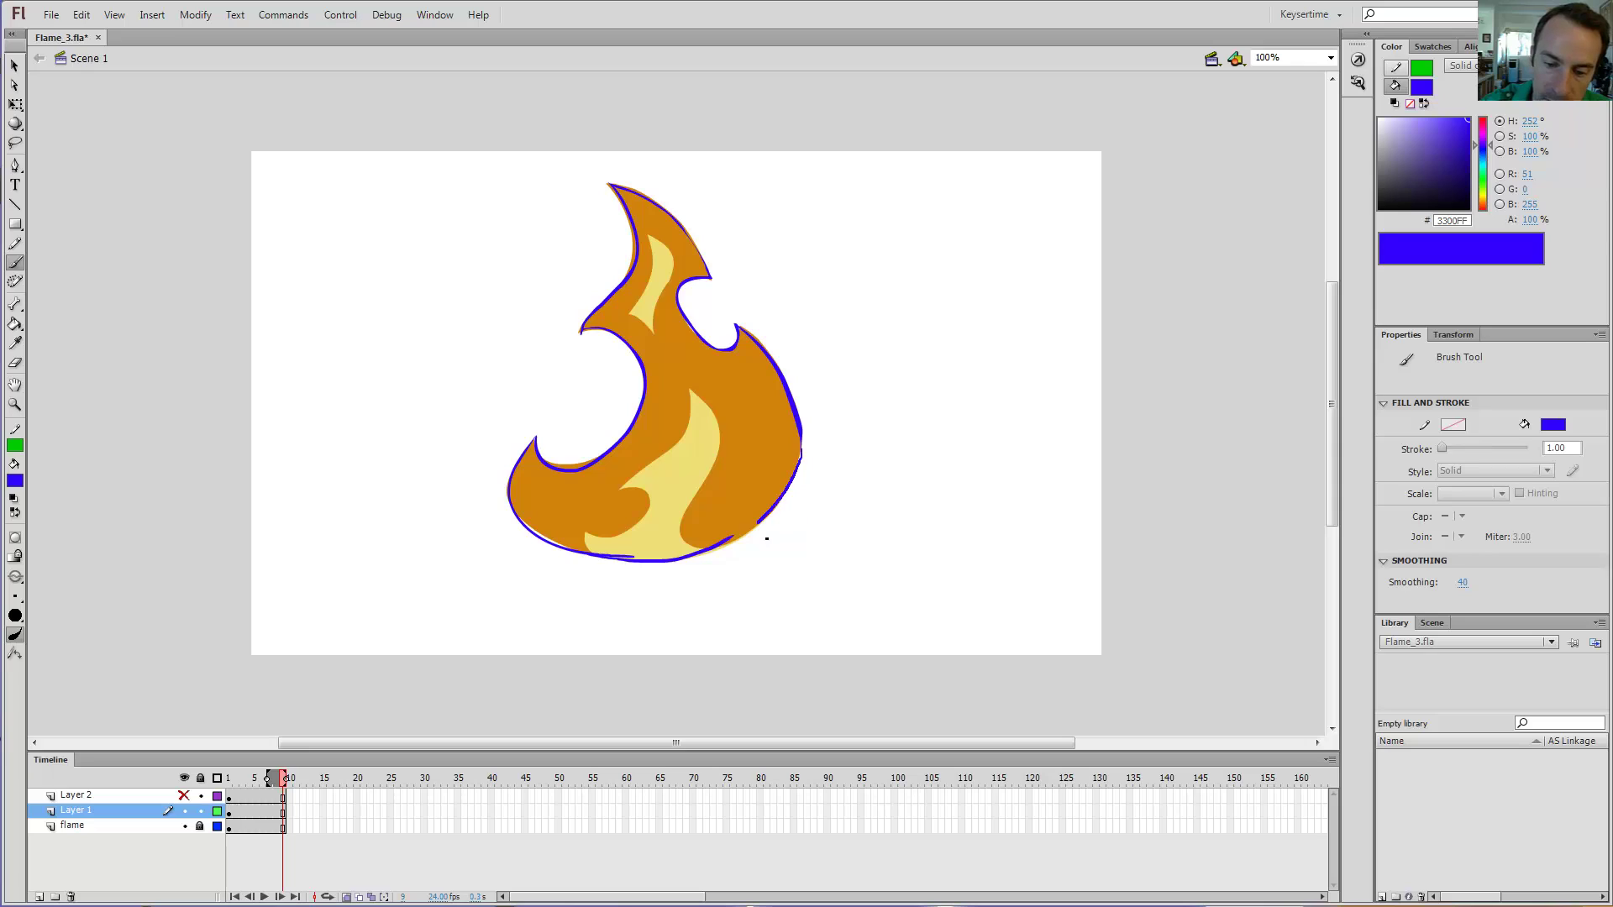
pyautogui.moveTo(801, 449); pyautogui.dragTo(685, 548)
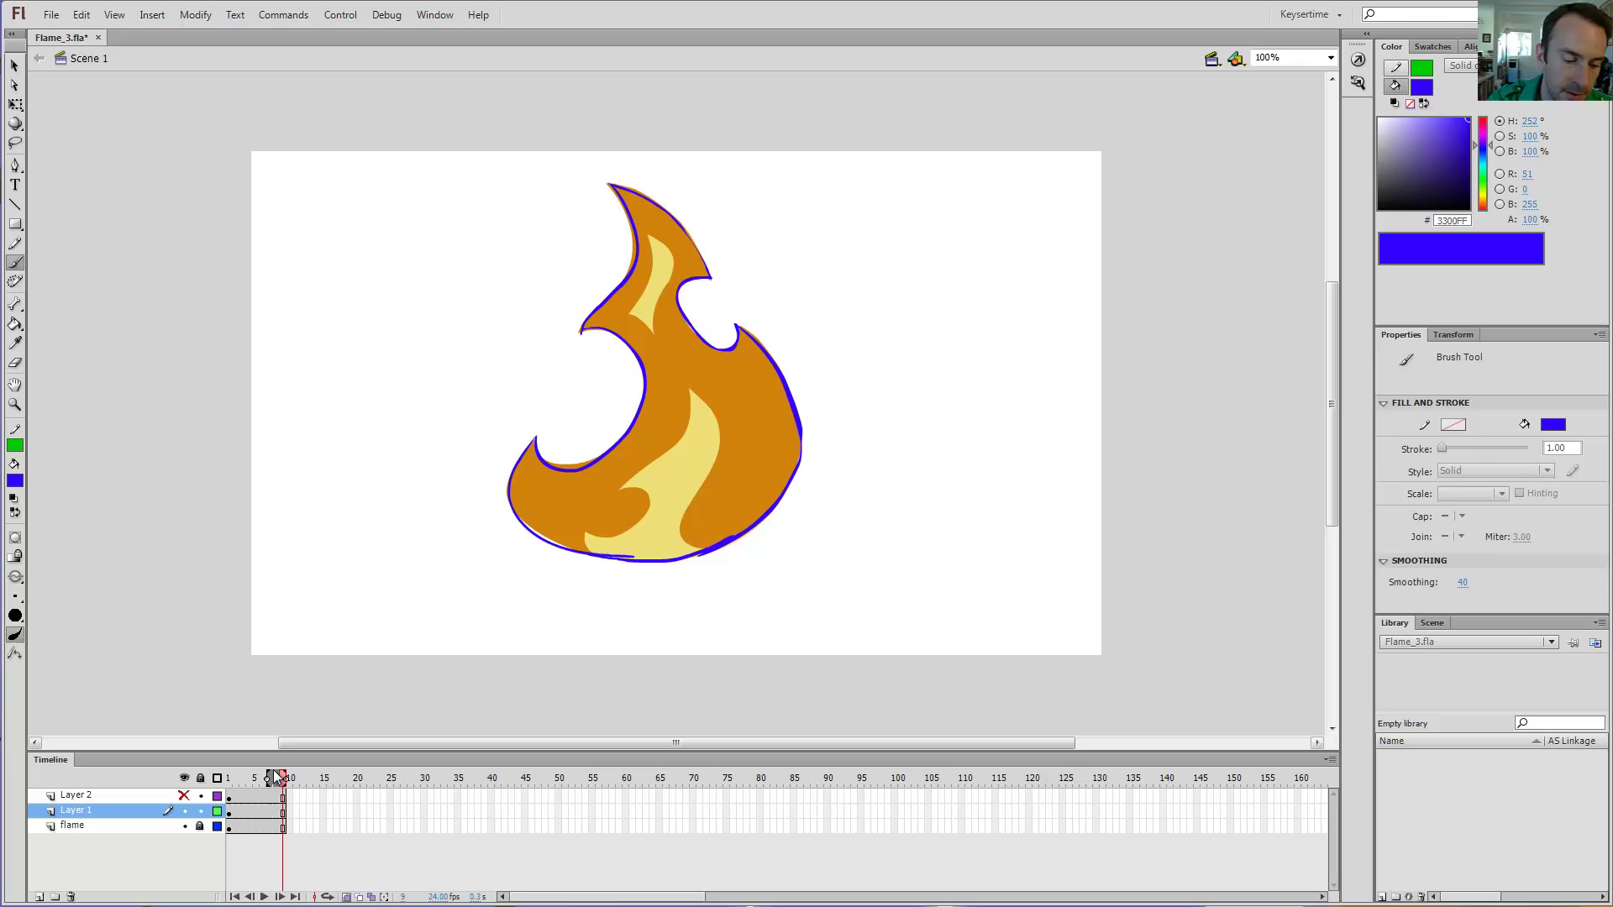
pyautogui.click(185, 826)
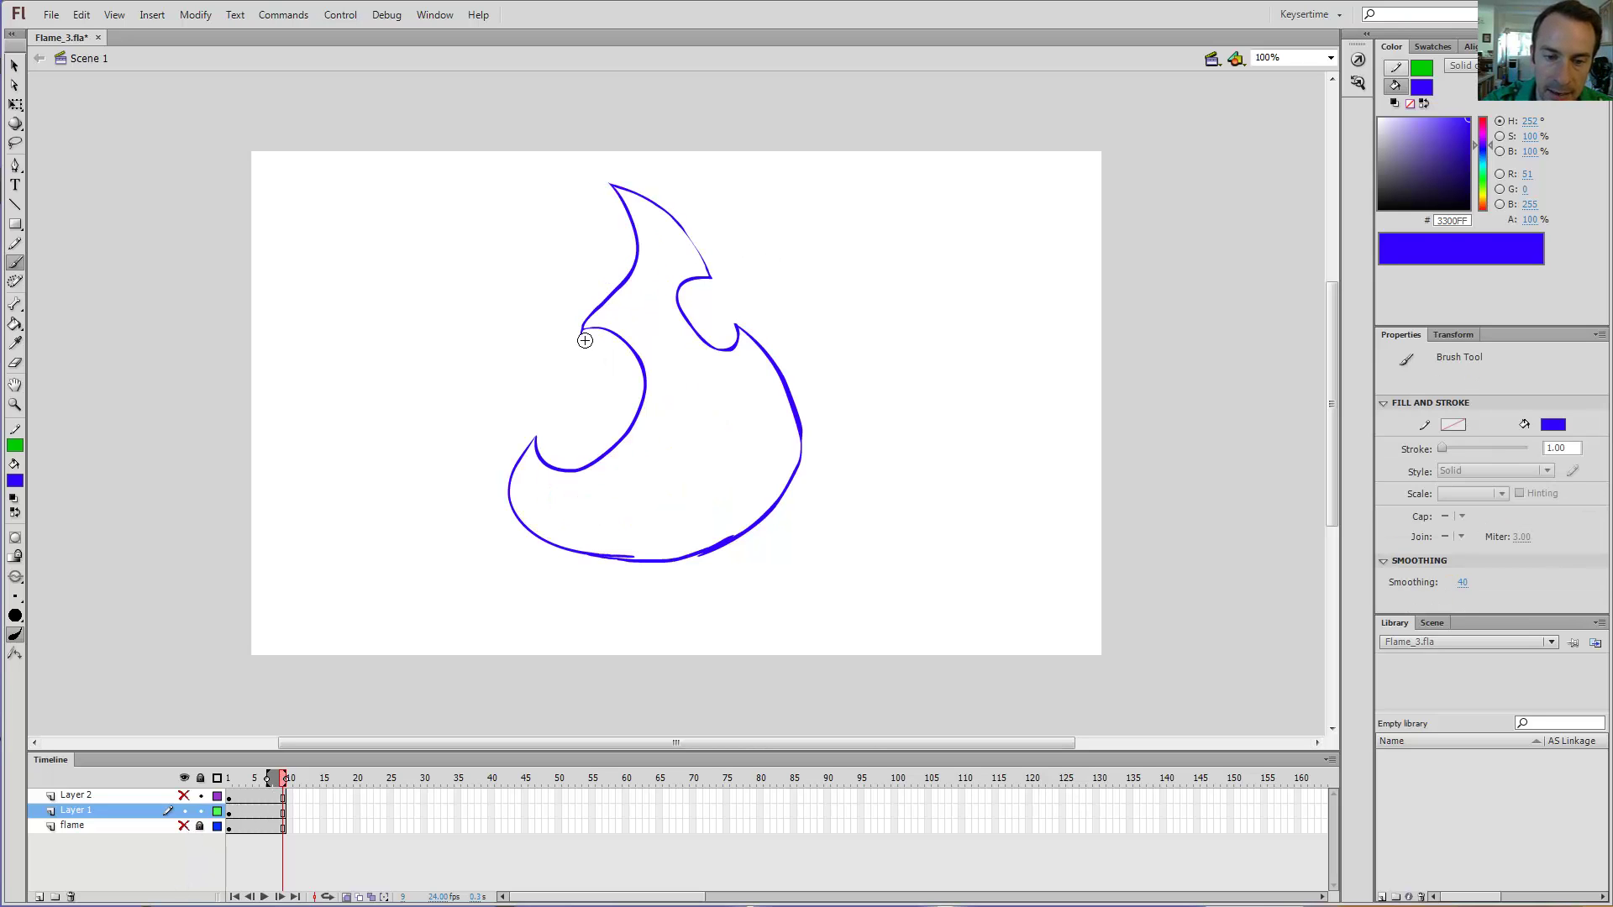
# Step: Insert blank keyframes at frames 3, 5 and 7 on Layer 1
pyautogui.press('e')
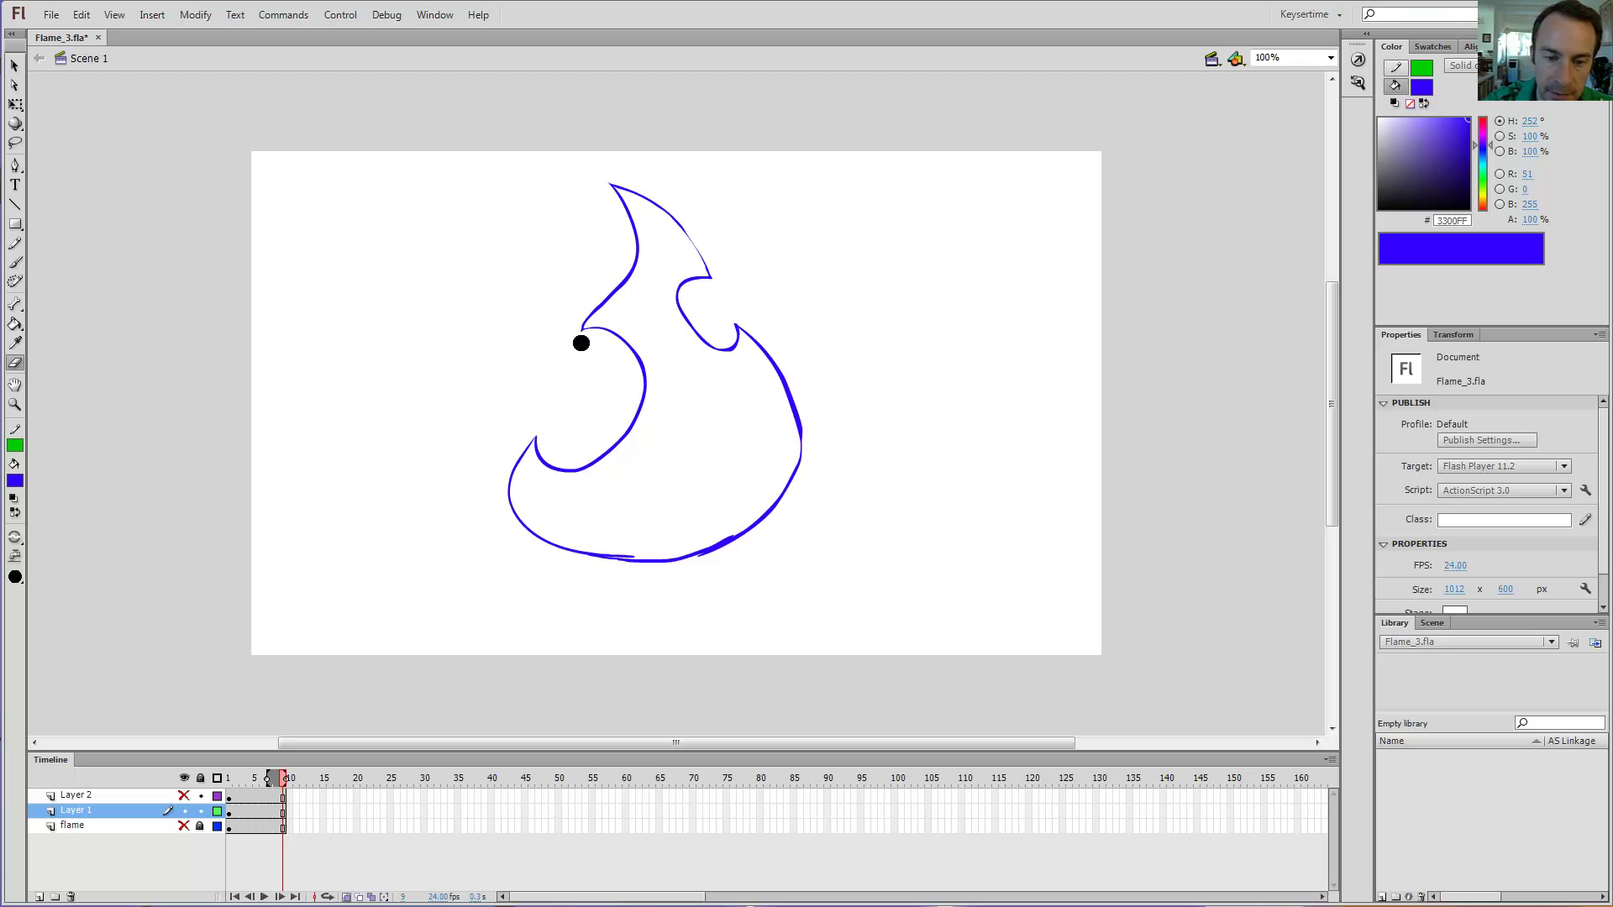
pyautogui.moveTo(252, 824); pyautogui.dragTo(259, 841)
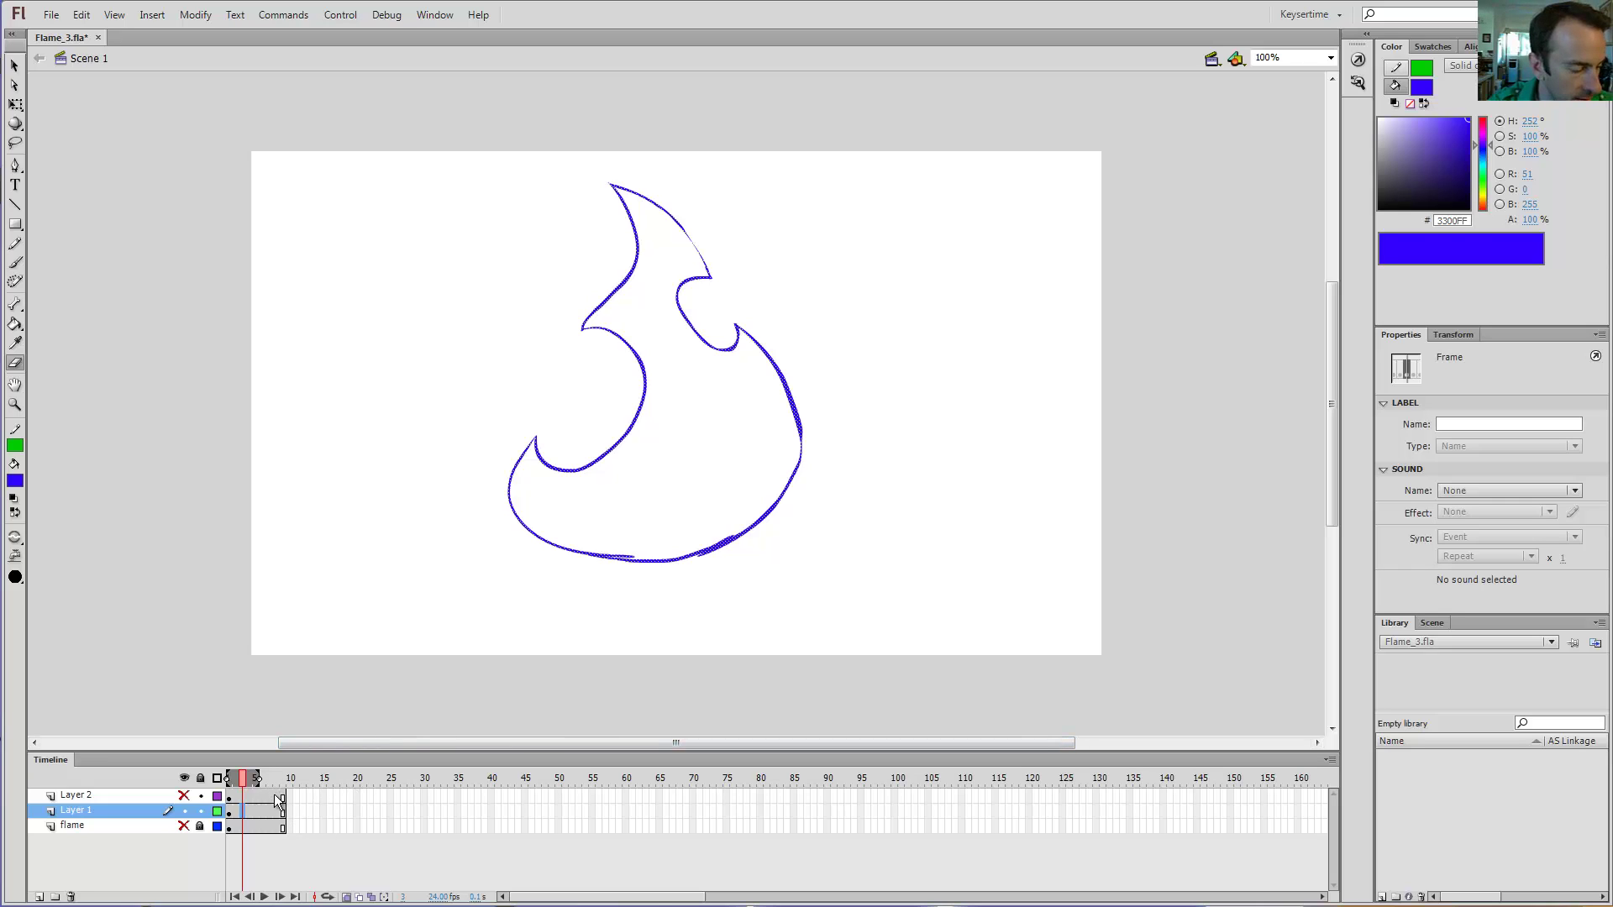
pyautogui.press('F7')
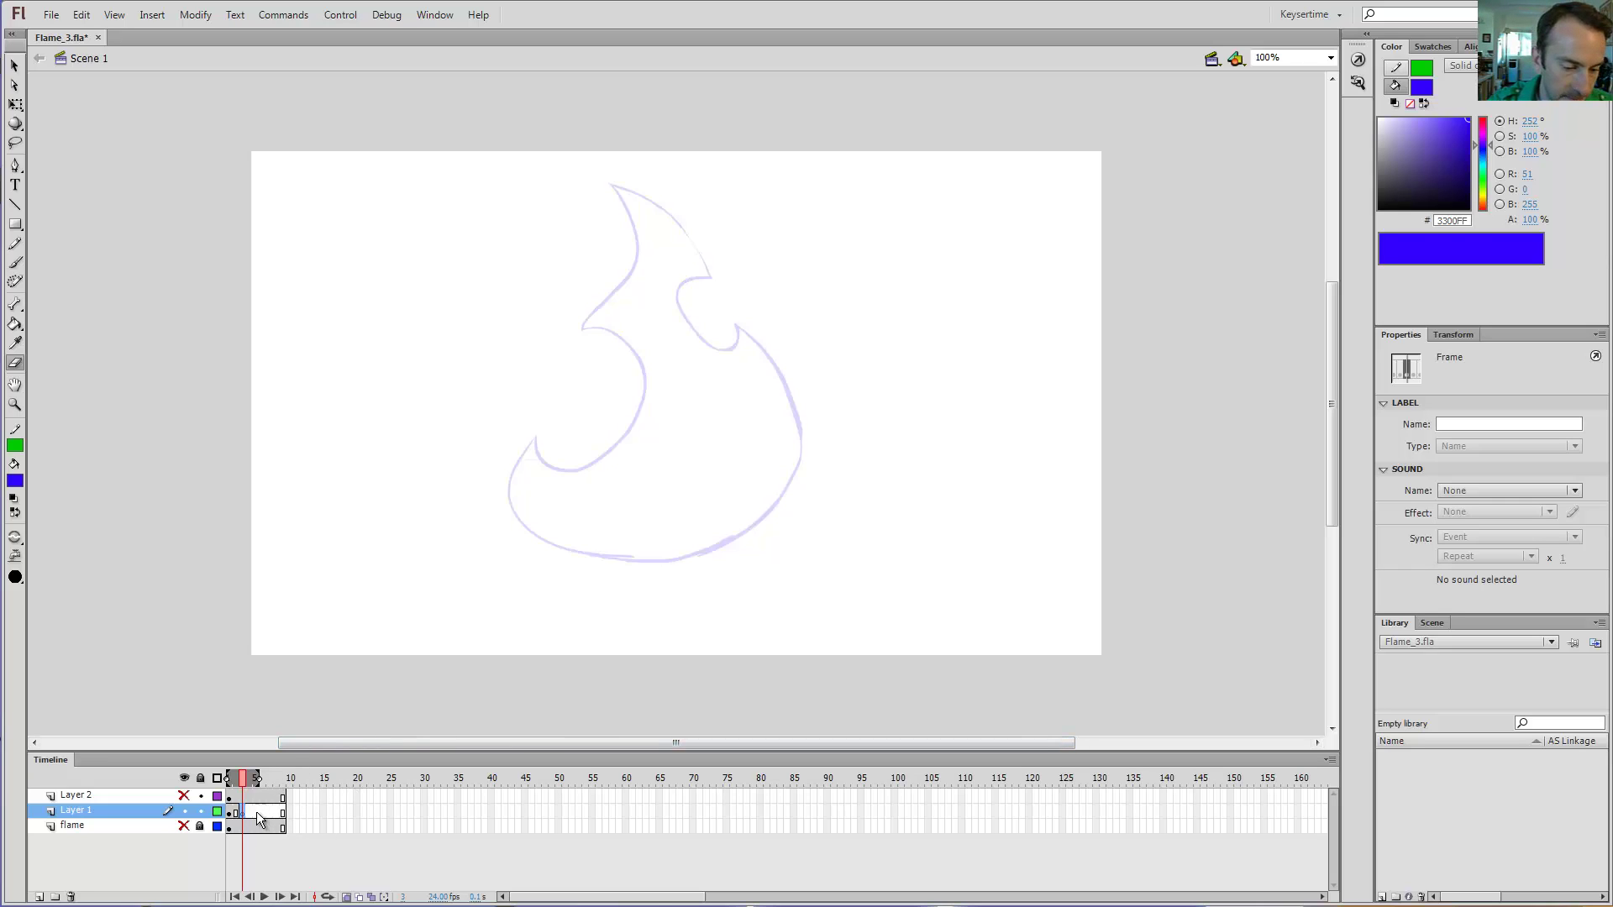
pyautogui.click(255, 812)
pyautogui.press('F7')
pyautogui.click(270, 809)
pyautogui.press('F7')
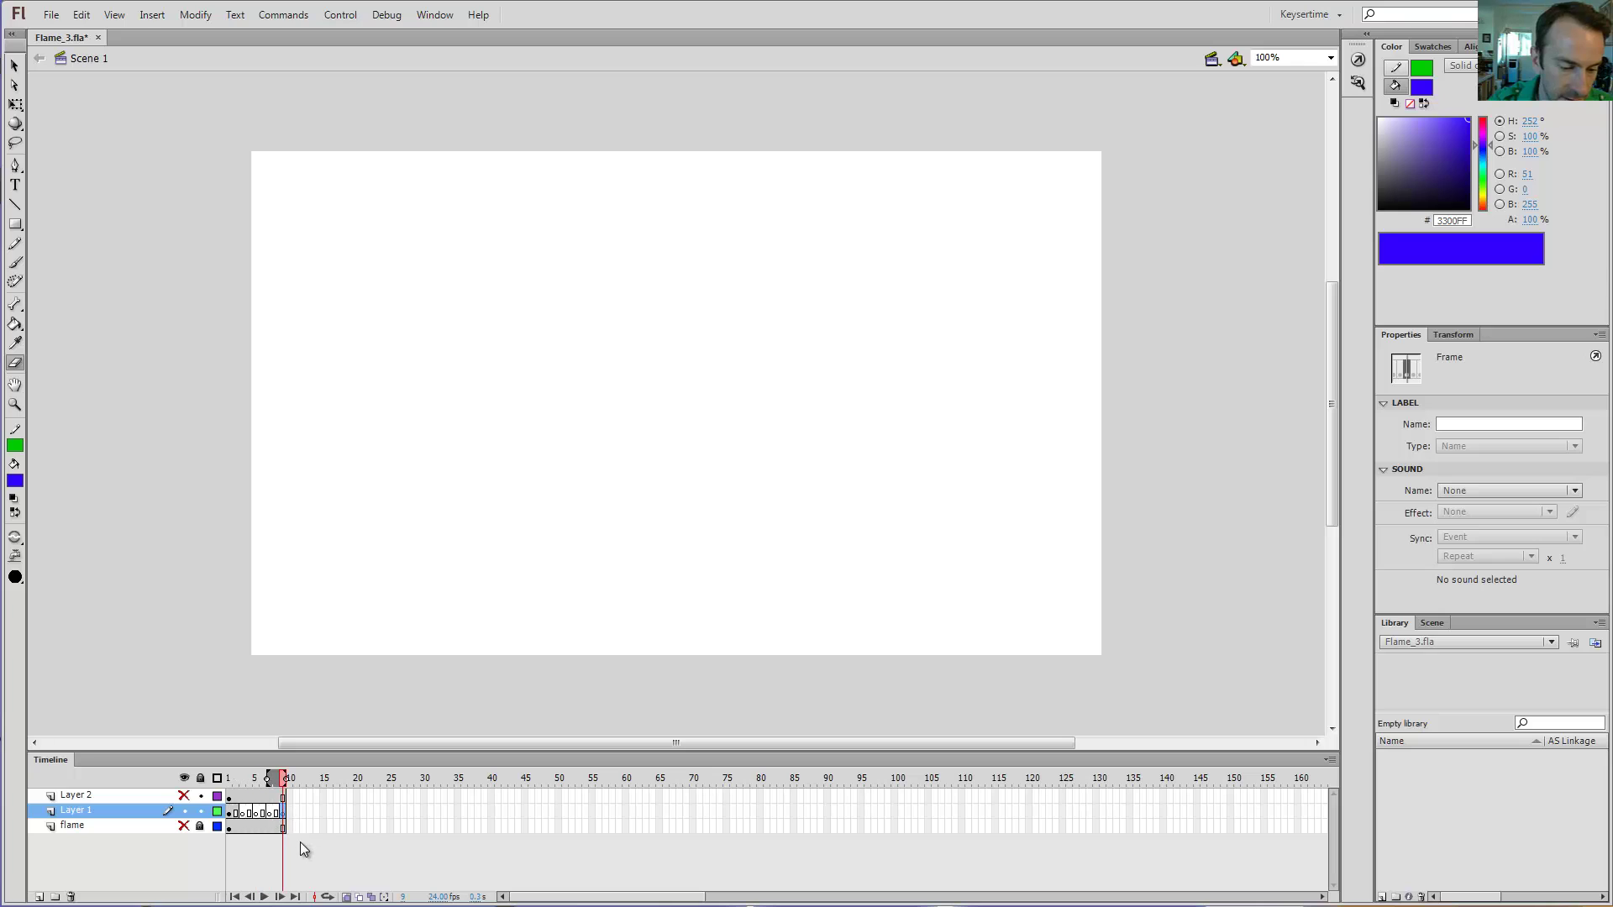
pyautogui.click(242, 811)
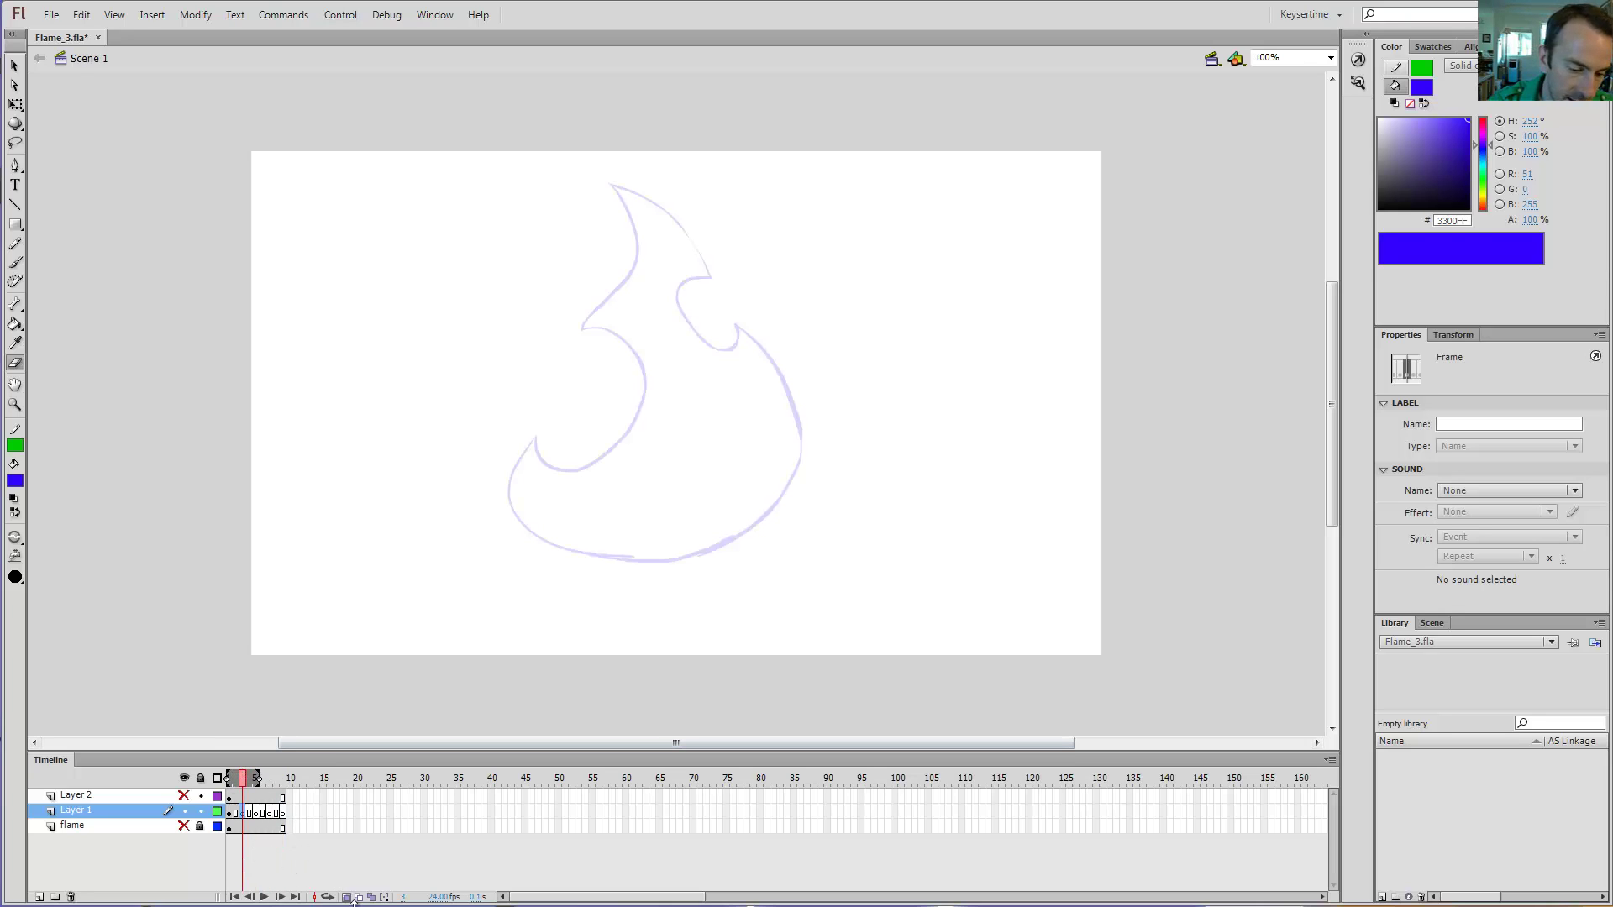
# Step: Extend the onion-skin range back to frame 1 and return to the Brush tool
pyautogui.click(251, 781)
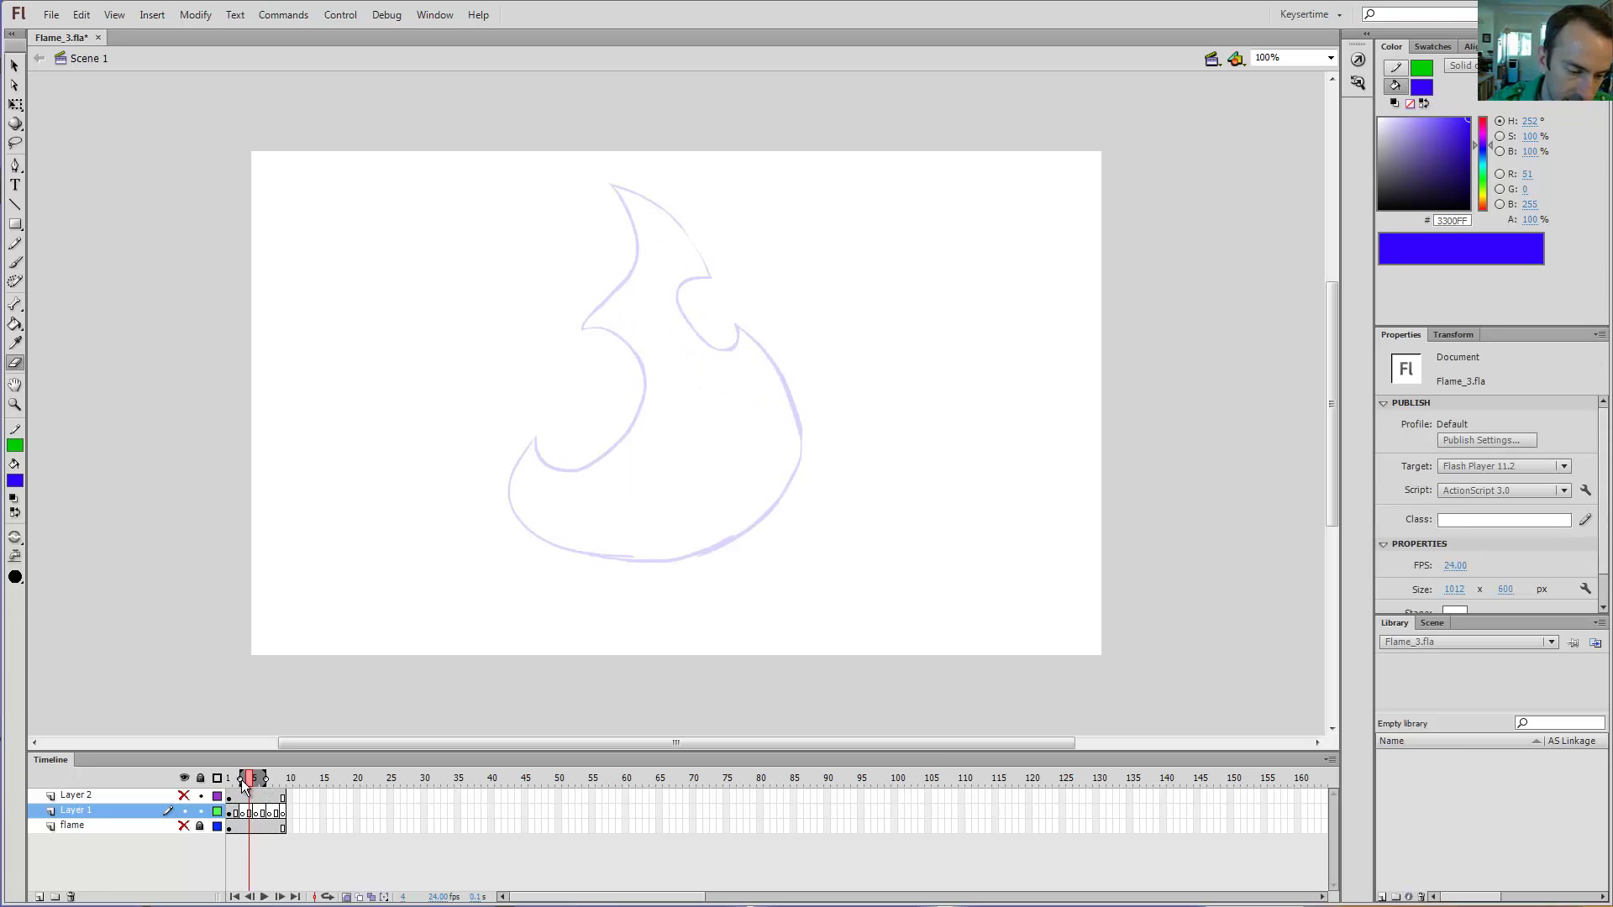
pyautogui.moveTo(240, 780); pyautogui.dragTo(269, 779)
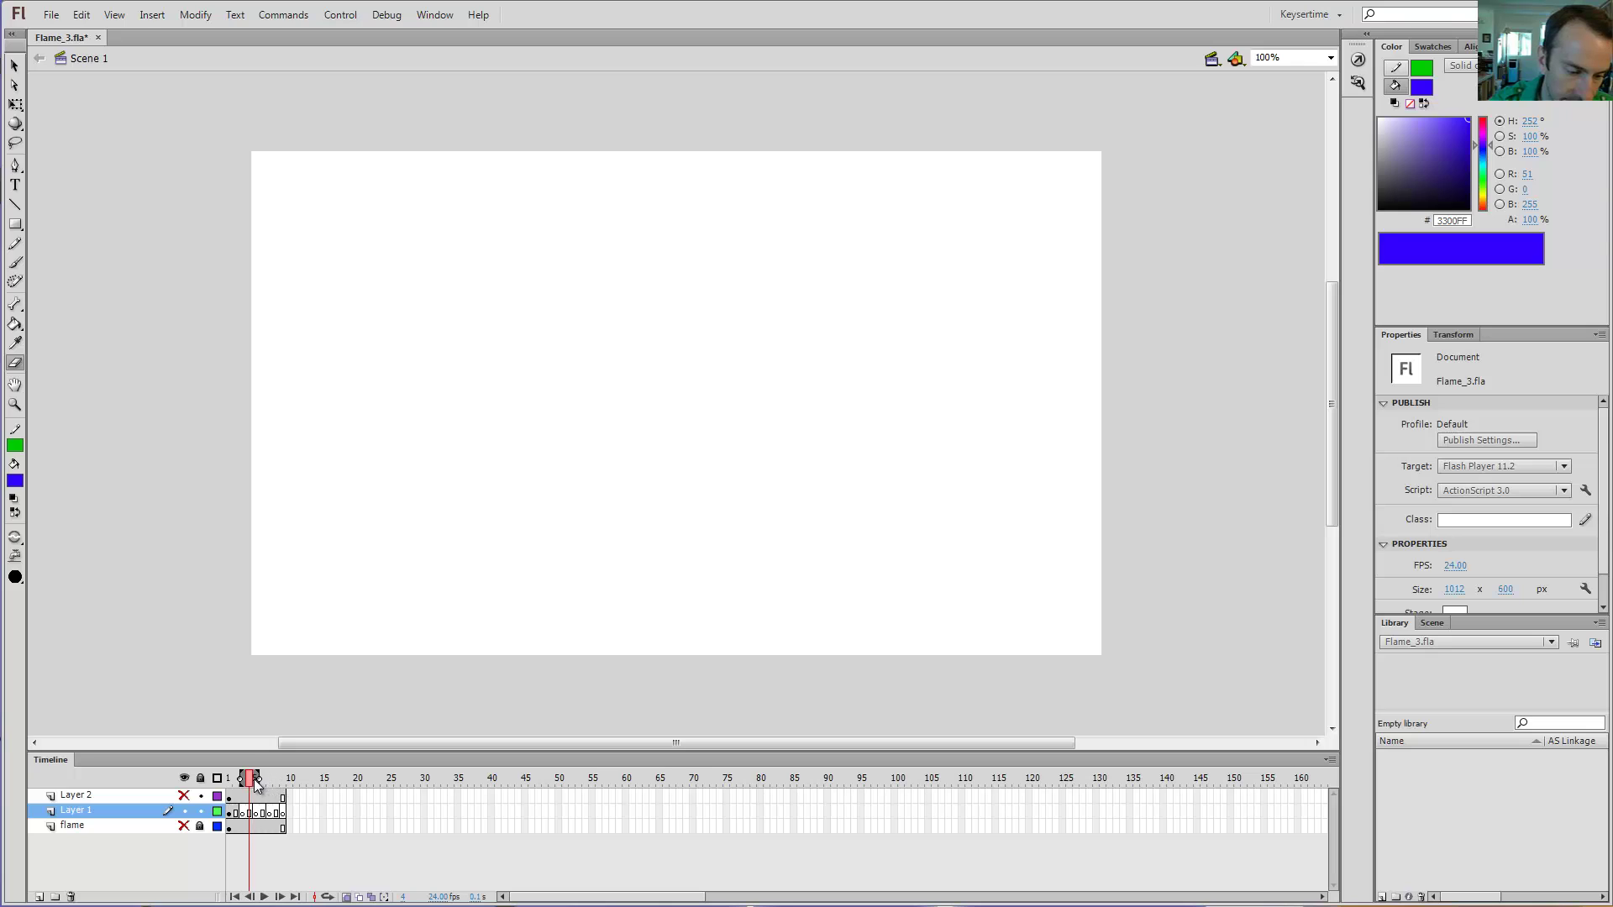
pyautogui.click(241, 781)
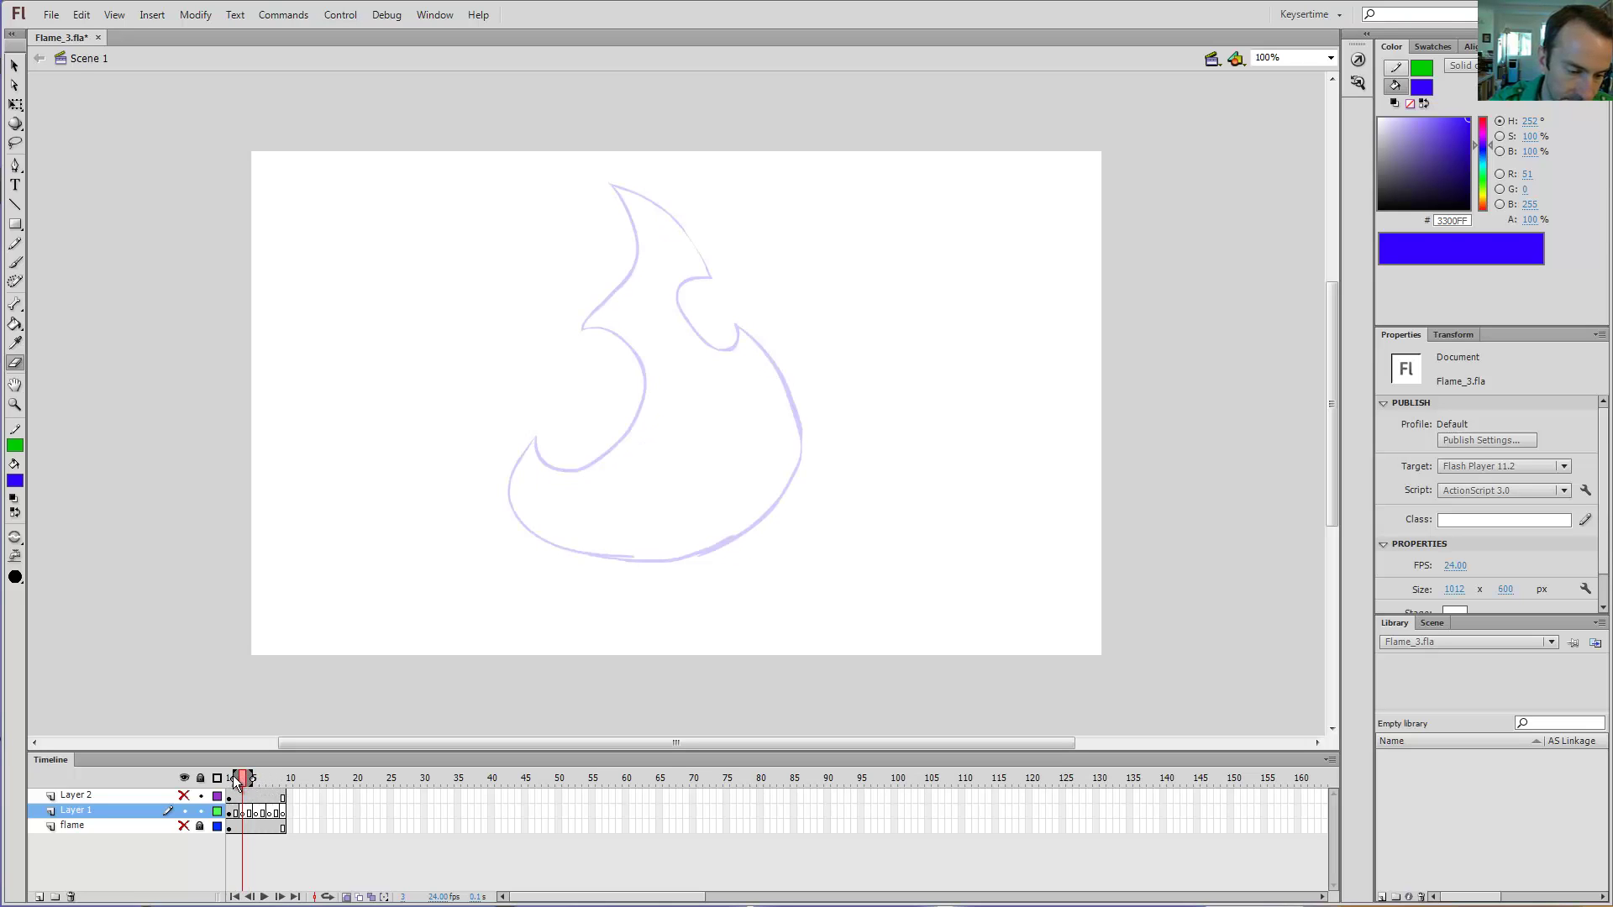
pyautogui.moveTo(251, 779); pyautogui.dragTo(228, 782)
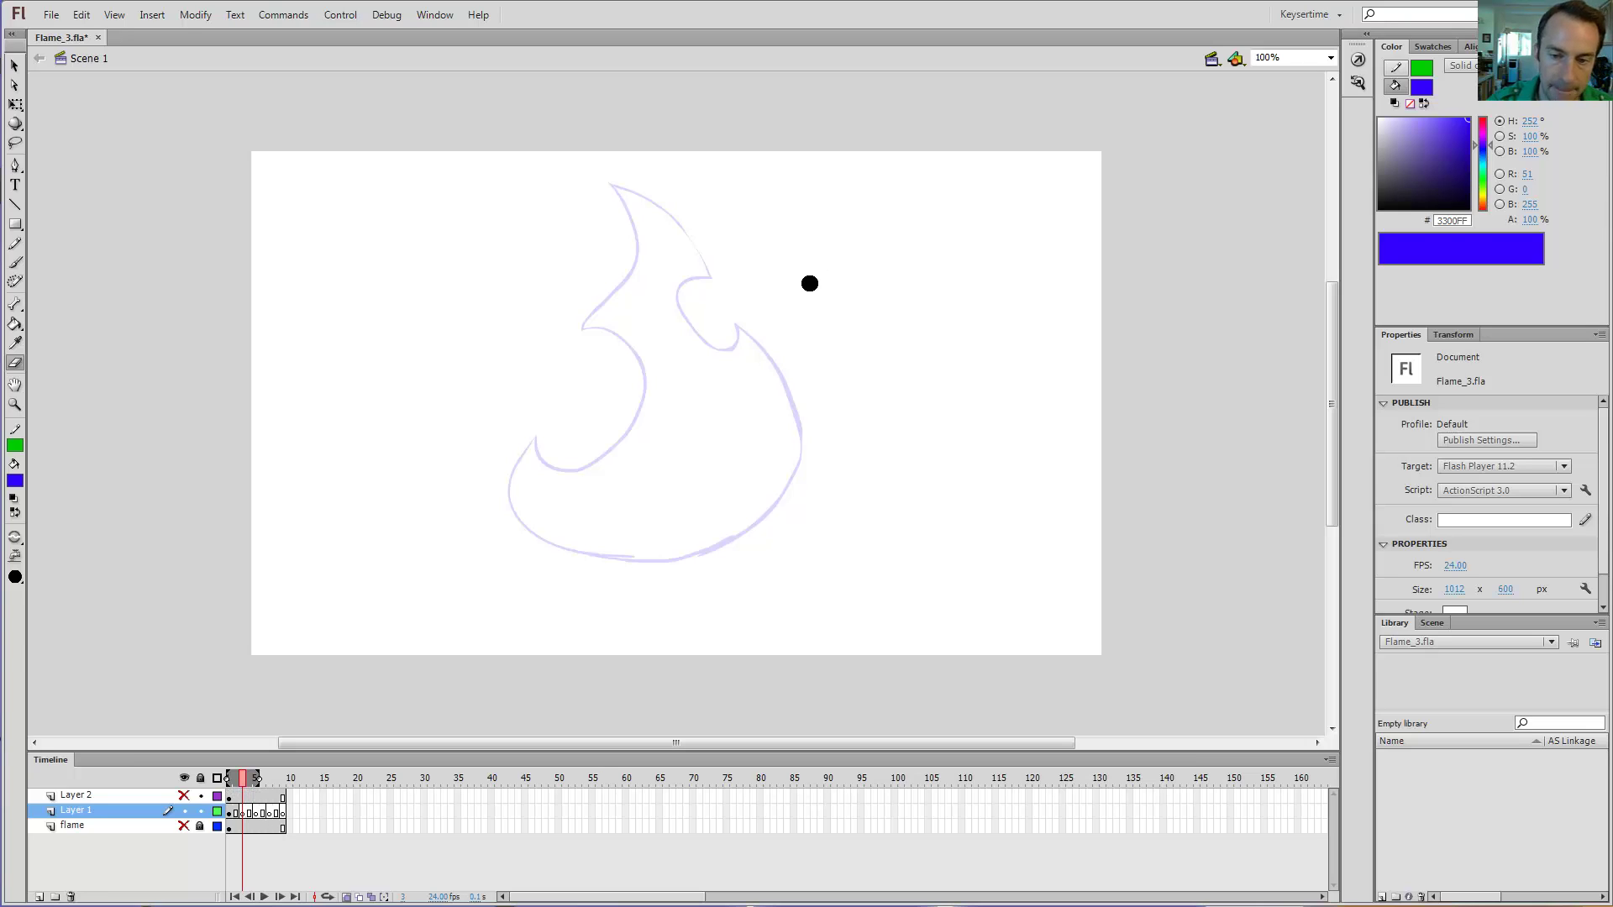
pyautogui.press('b')
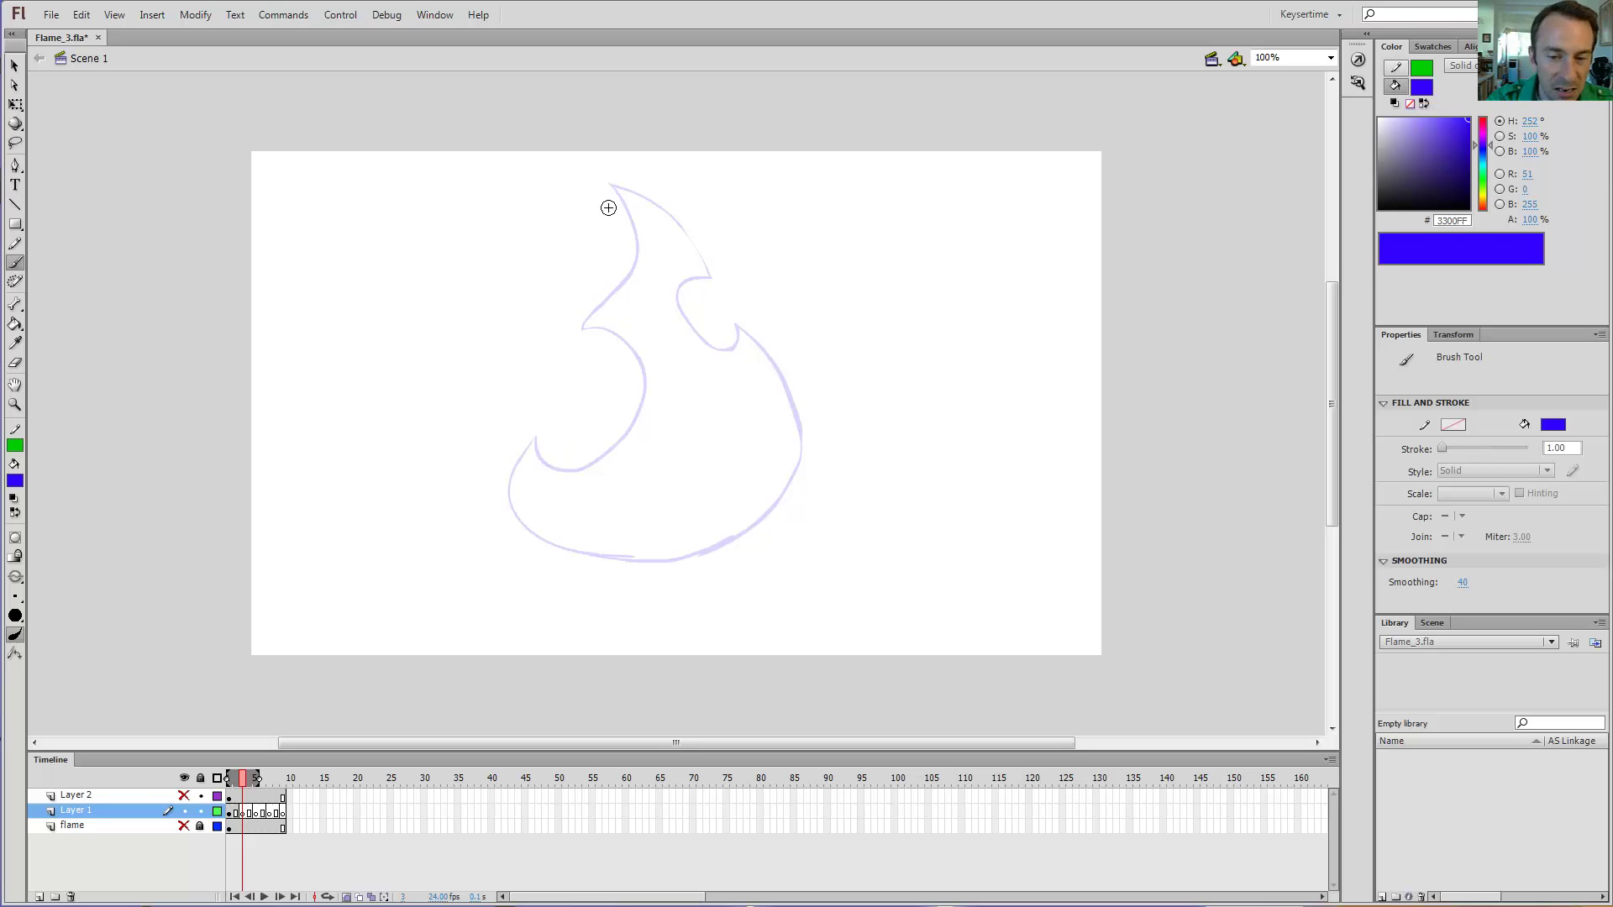
# Step: On frame 5, with frame 1 as onion skin, brush the inner left curve, left tongue, left side and base
pyautogui.click(256, 811)
pyautogui.moveTo(240, 780); pyautogui.dragTo(235, 778)
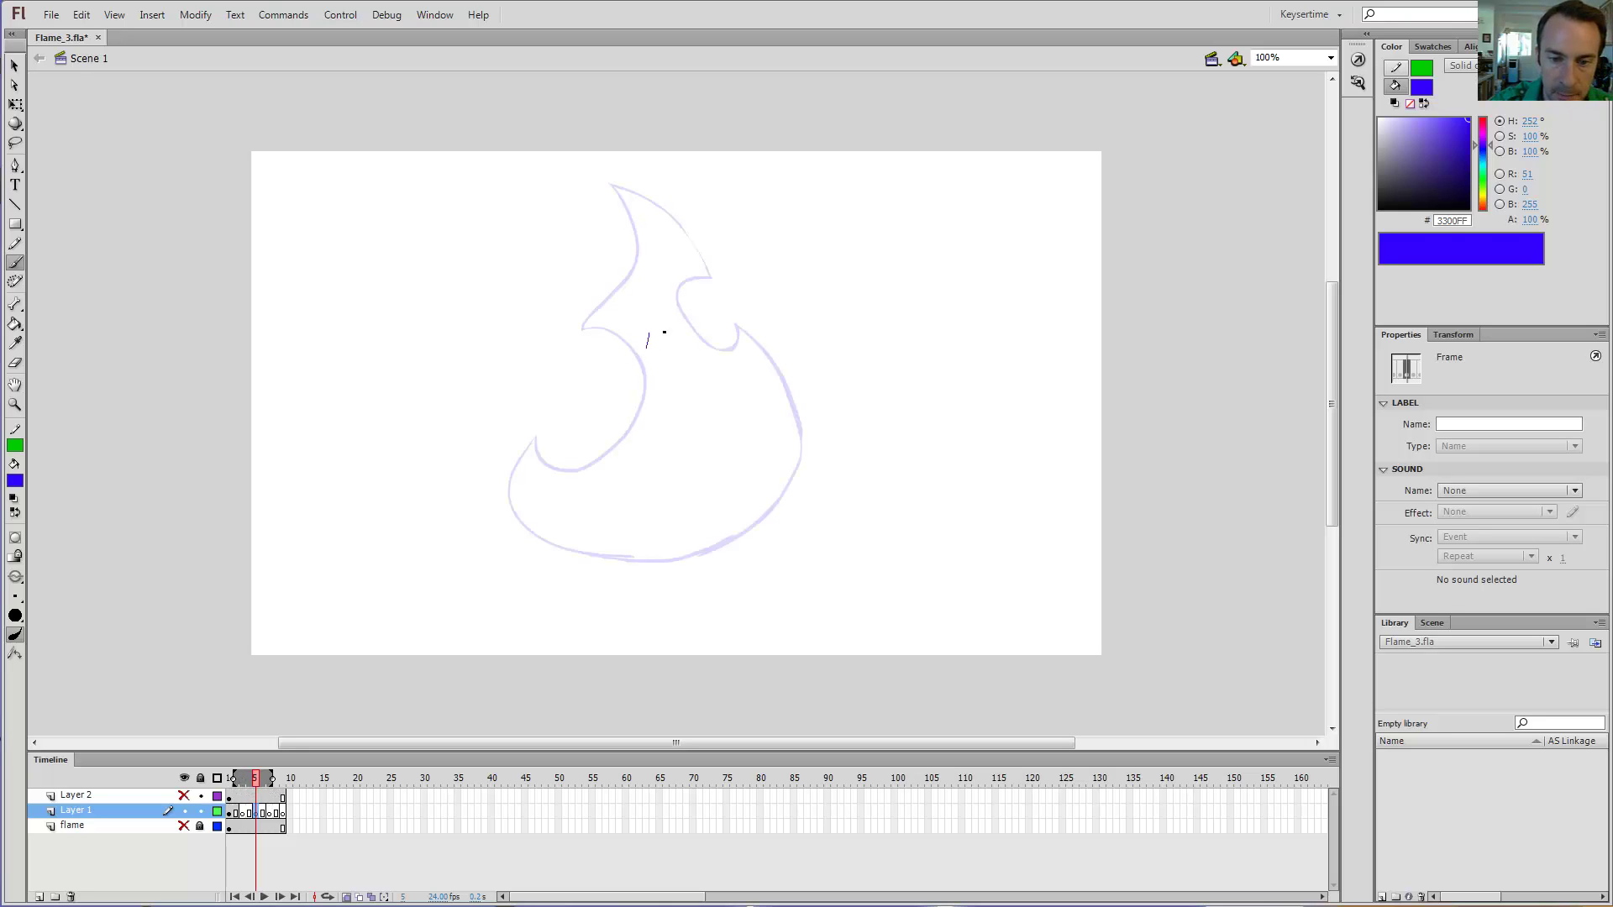
pyautogui.hotkey('ctrl', 'z')
pyautogui.moveTo(652, 341)
pyautogui.mouseDown()
pyautogui.moveTo(639, 255)
pyautogui.moveTo(592, 255)
pyautogui.mouseUp()
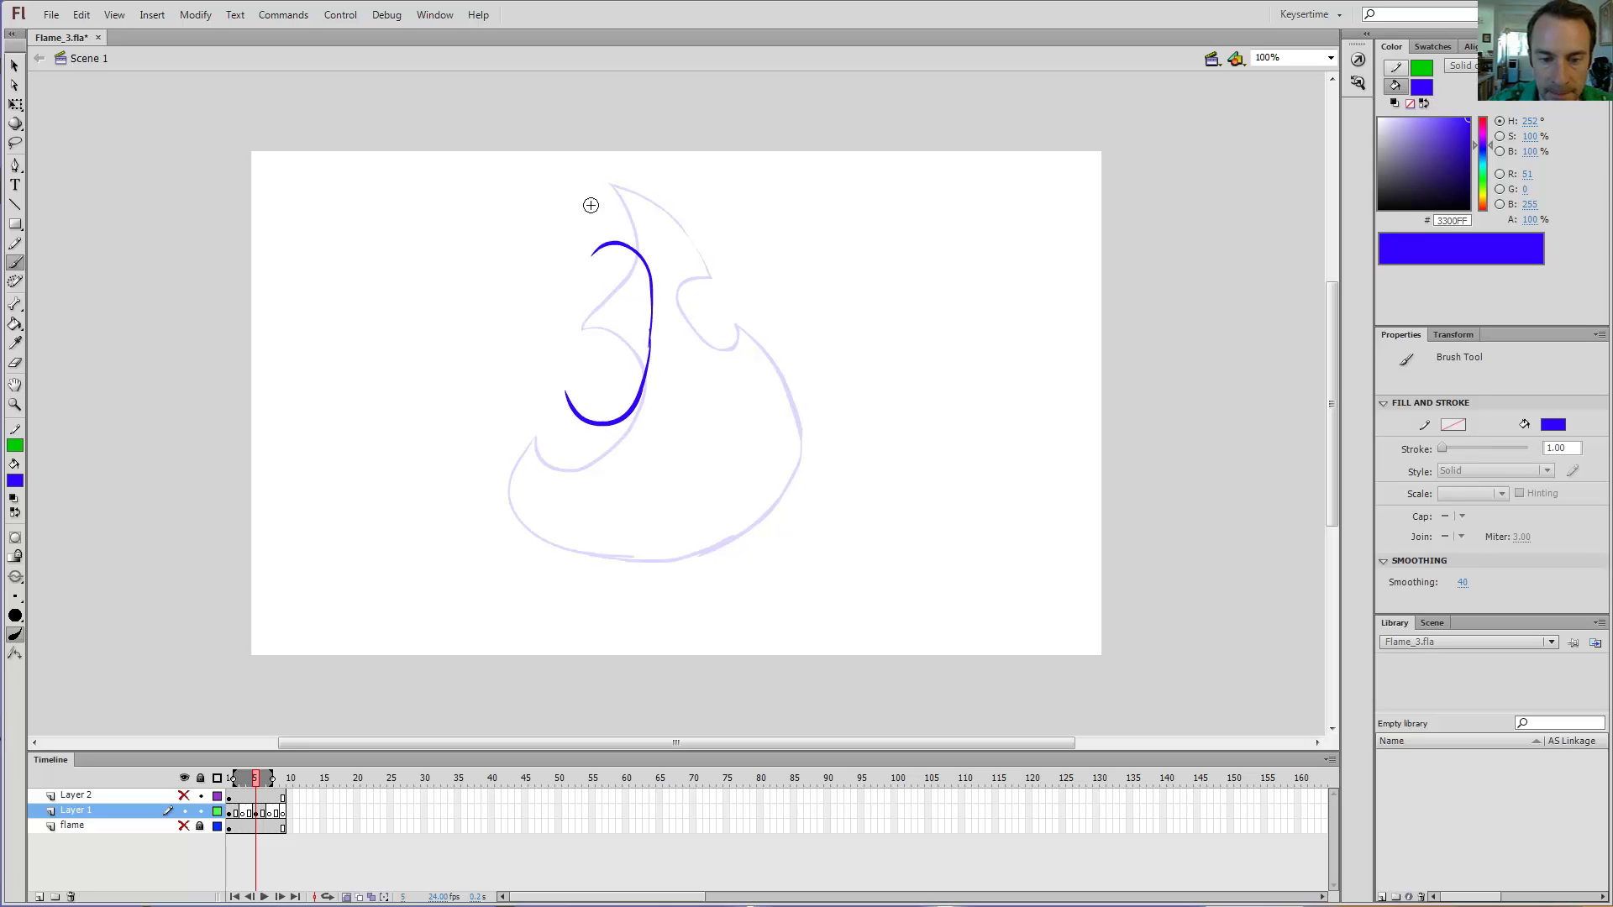
pyautogui.hotkey('ctrl', 'z')
pyautogui.moveTo(647, 334)
pyautogui.mouseDown()
pyautogui.moveTo(634, 412)
pyautogui.moveTo(565, 399)
pyautogui.mouseUp()
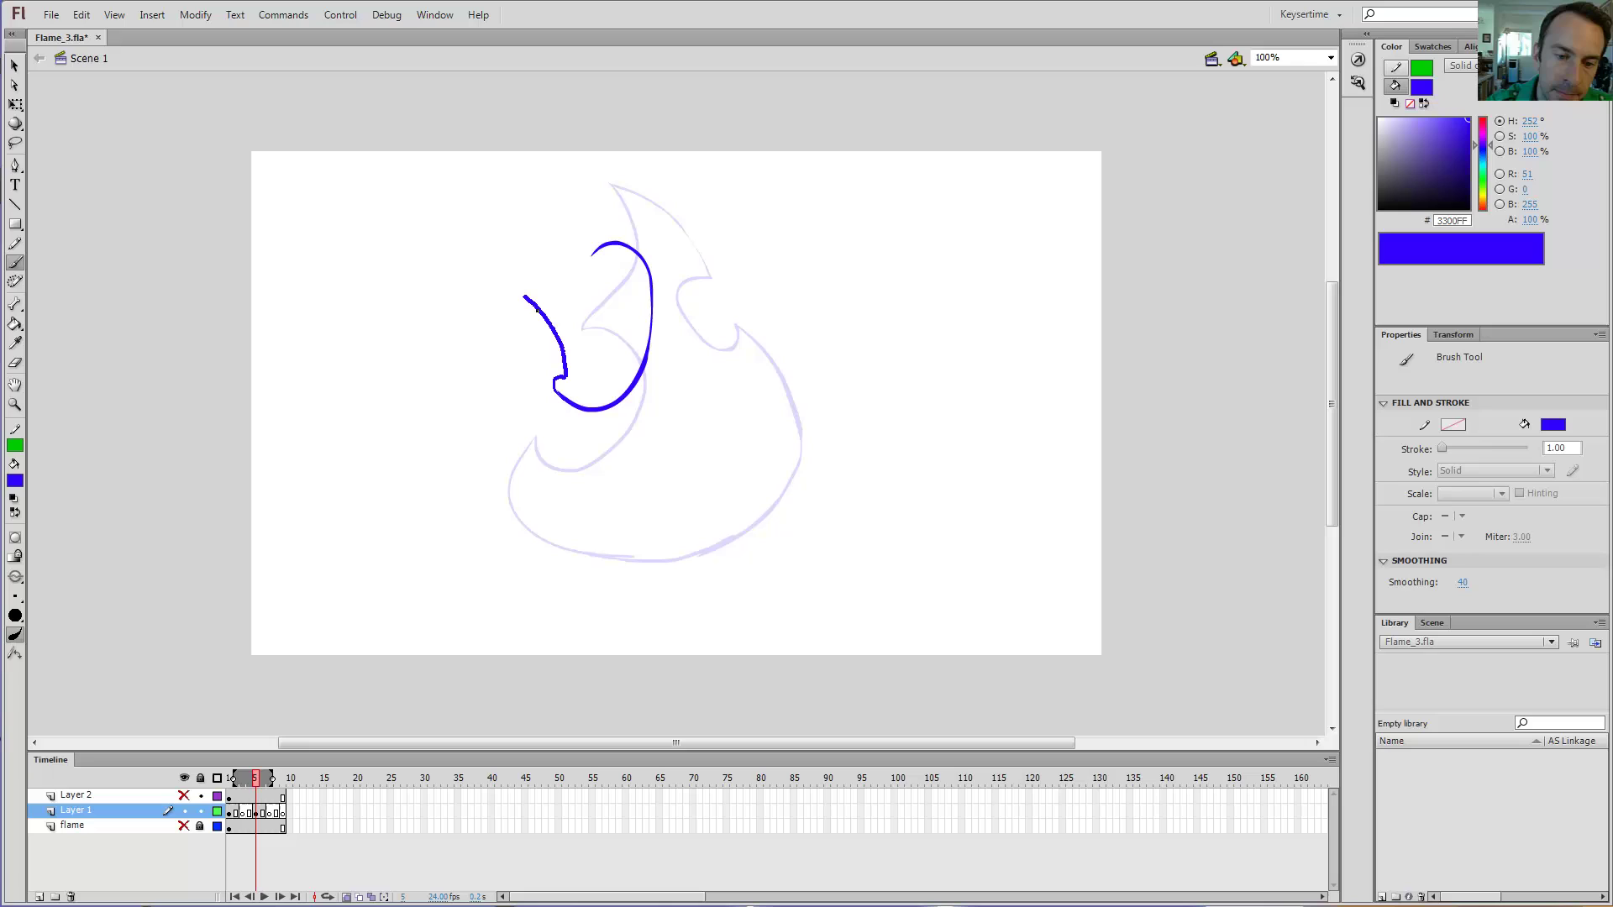
pyautogui.moveTo(536, 309); pyautogui.dragTo(494, 332)
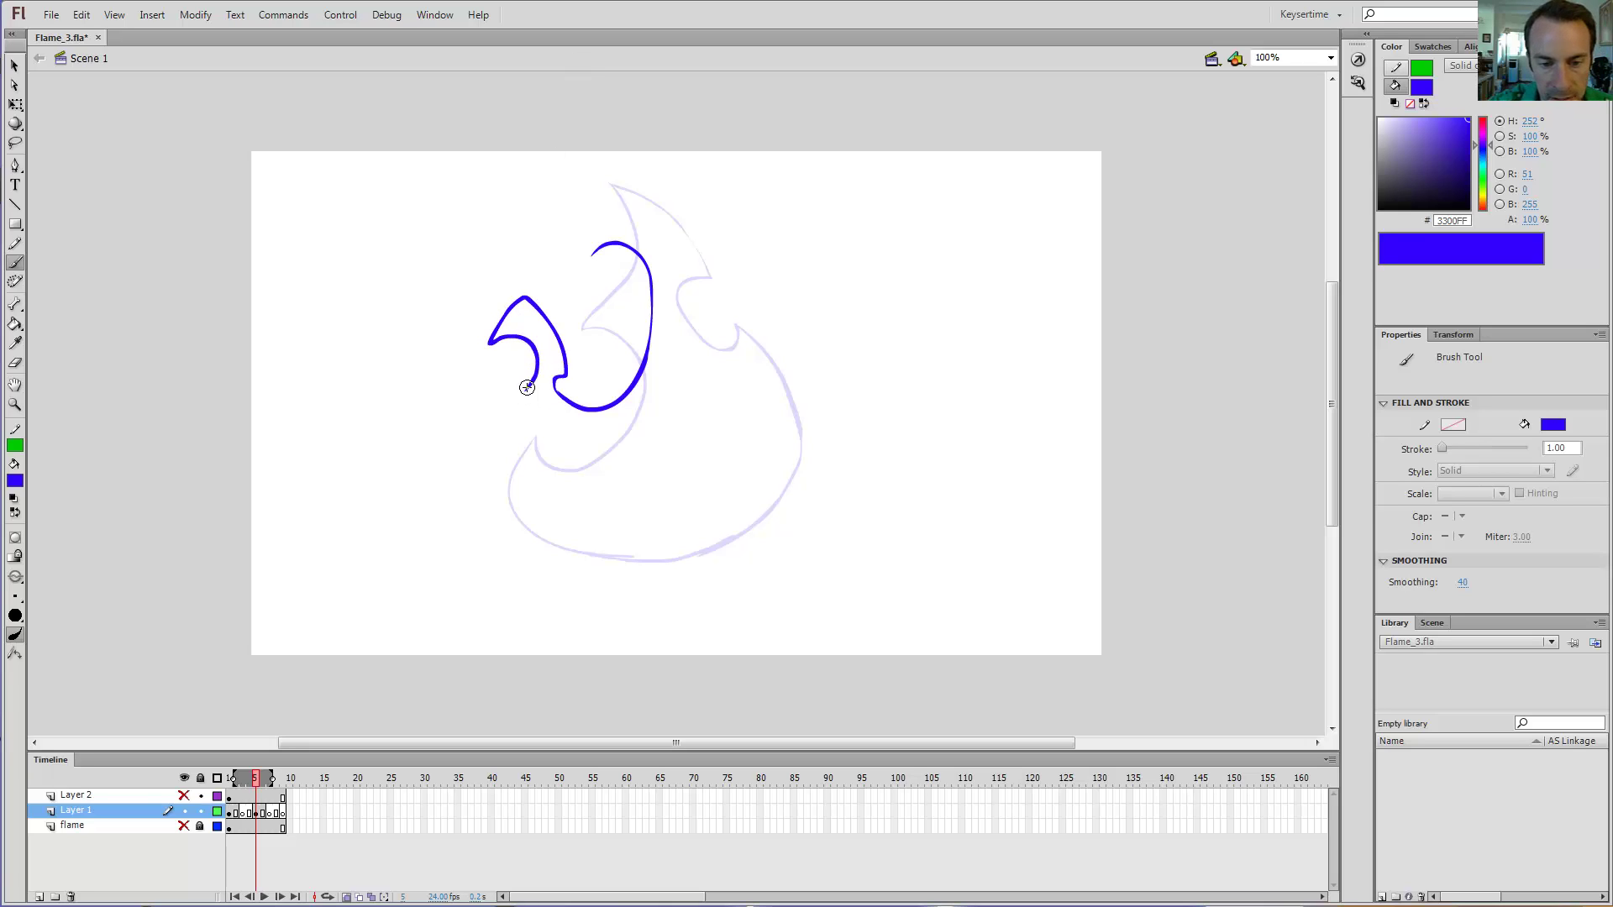
pyautogui.moveTo(534, 409)
pyautogui.mouseDown()
pyautogui.moveTo(542, 471)
pyautogui.moveTo(605, 512)
pyautogui.moveTo(644, 560)
pyautogui.mouseUp()
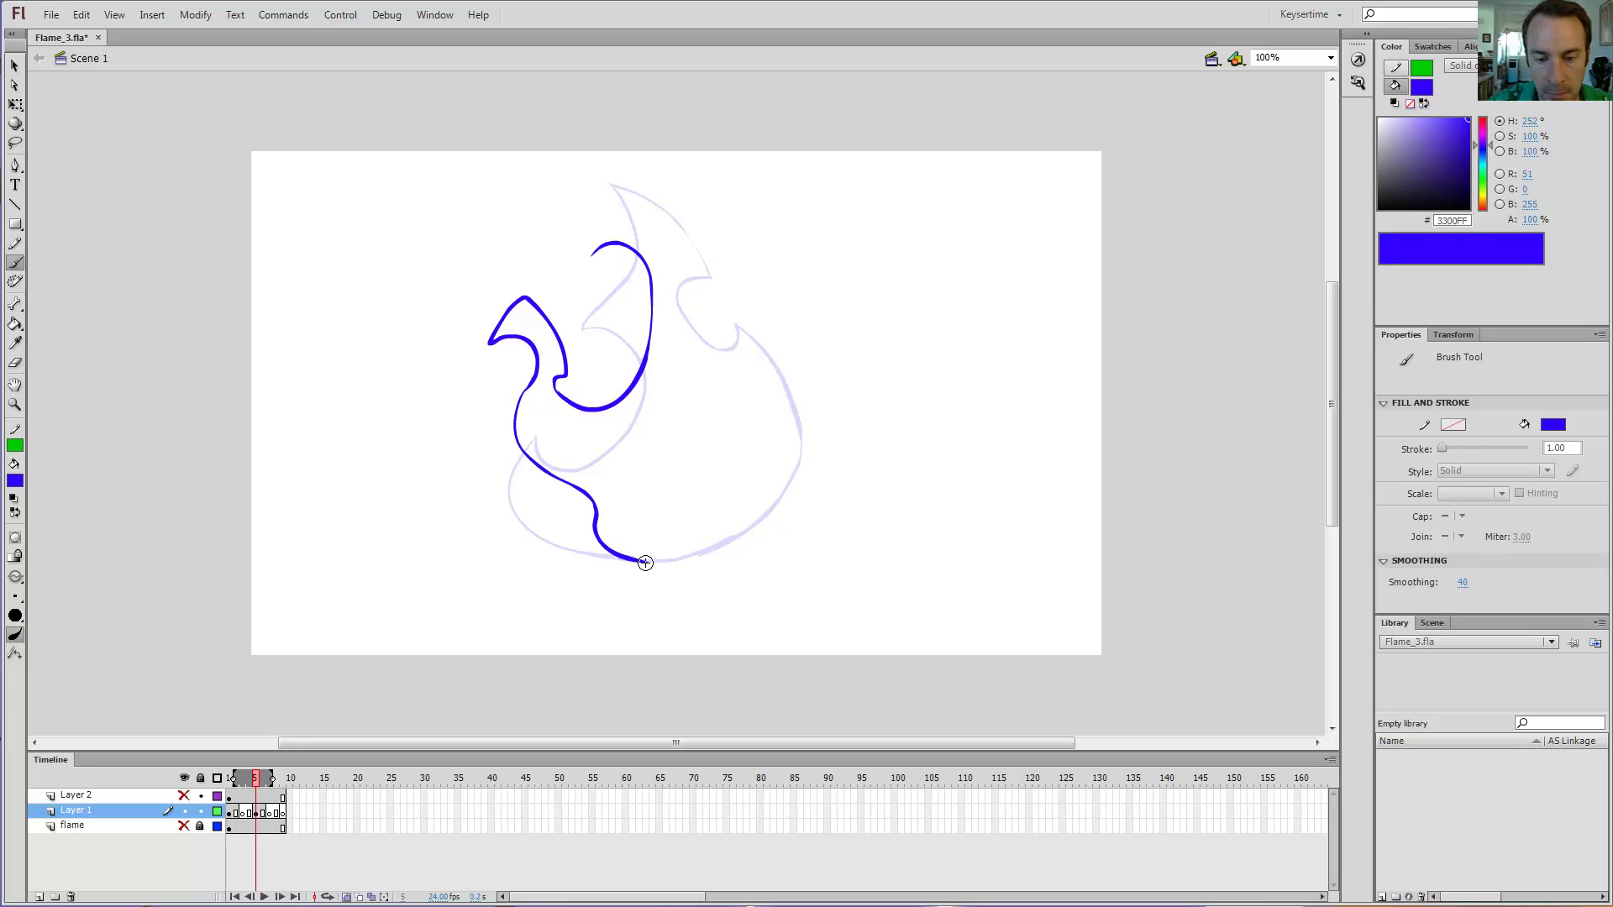
pyautogui.moveTo(705, 571); pyautogui.dragTo(719, 563)
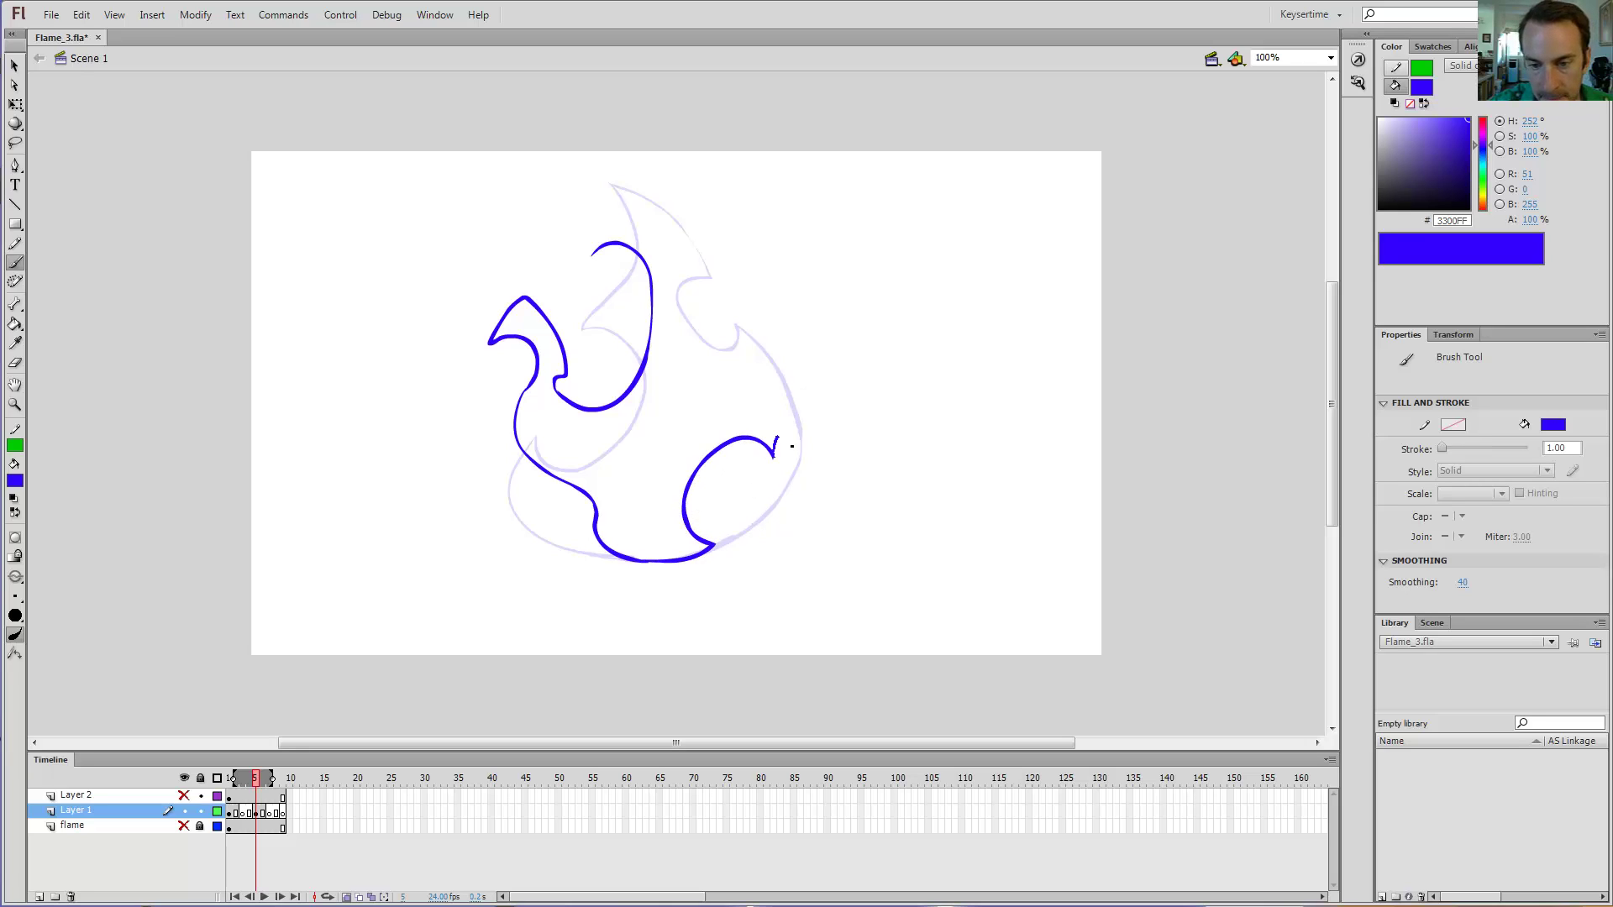
# Step: Sweep the right side into a tall tongue, trim its hooked tip and extend the upper curves
pyautogui.moveTo(825, 385)
pyautogui.mouseDown()
pyautogui.moveTo(811, 299)
pyautogui.moveTo(724, 236)
pyautogui.mouseUp()
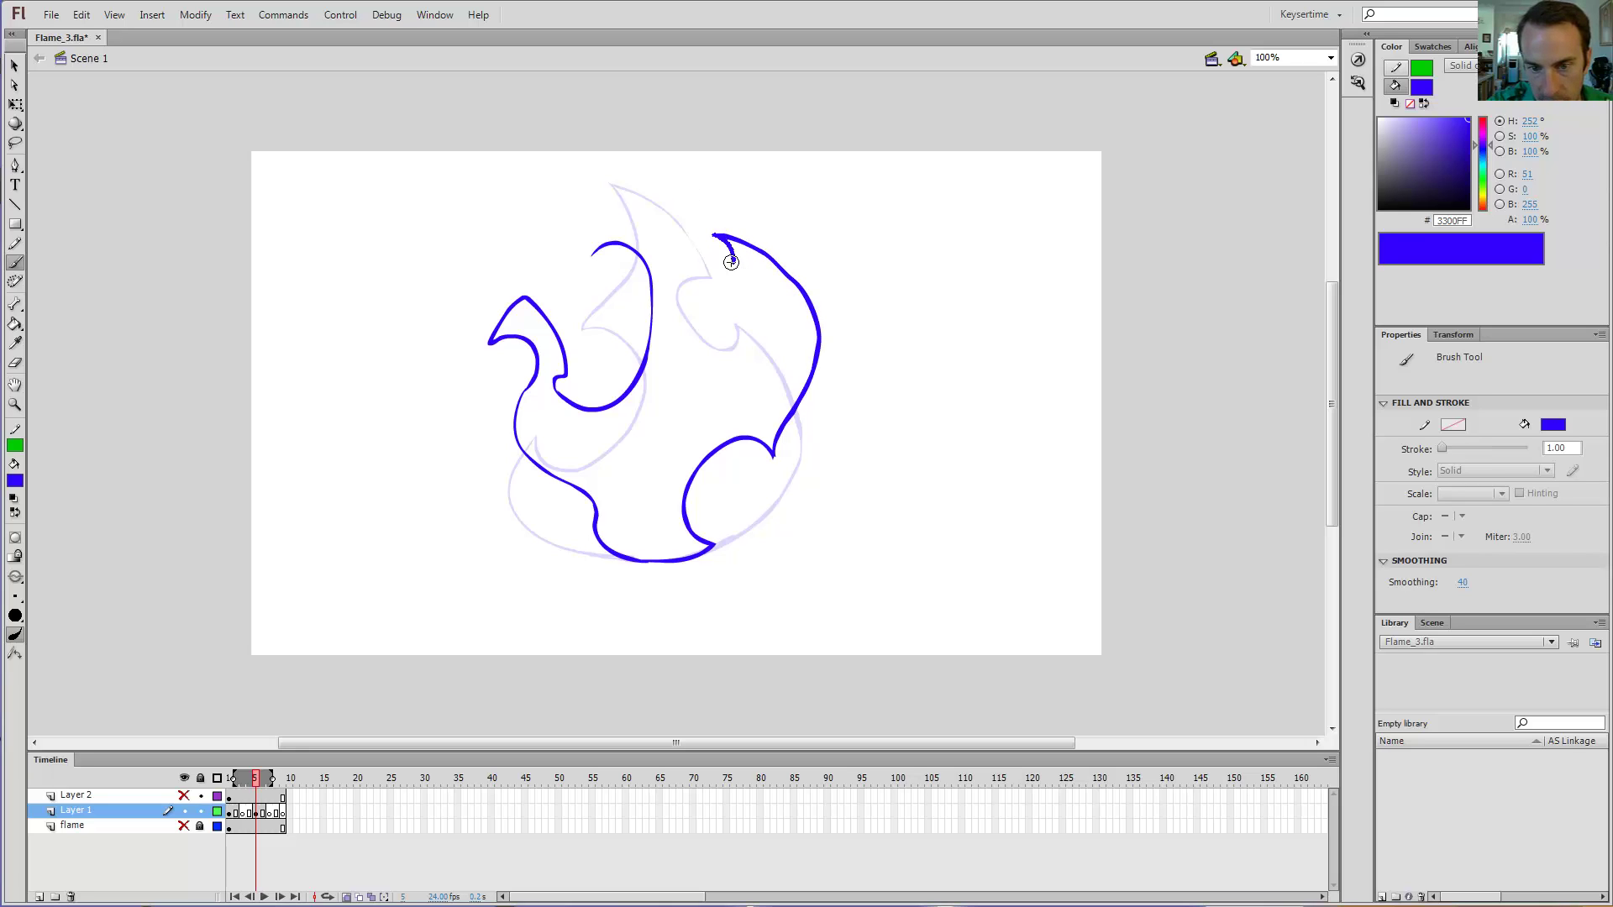
pyautogui.press('e')
pyautogui.moveTo(731, 259); pyautogui.dragTo(695, 216)
pyautogui.press('b')
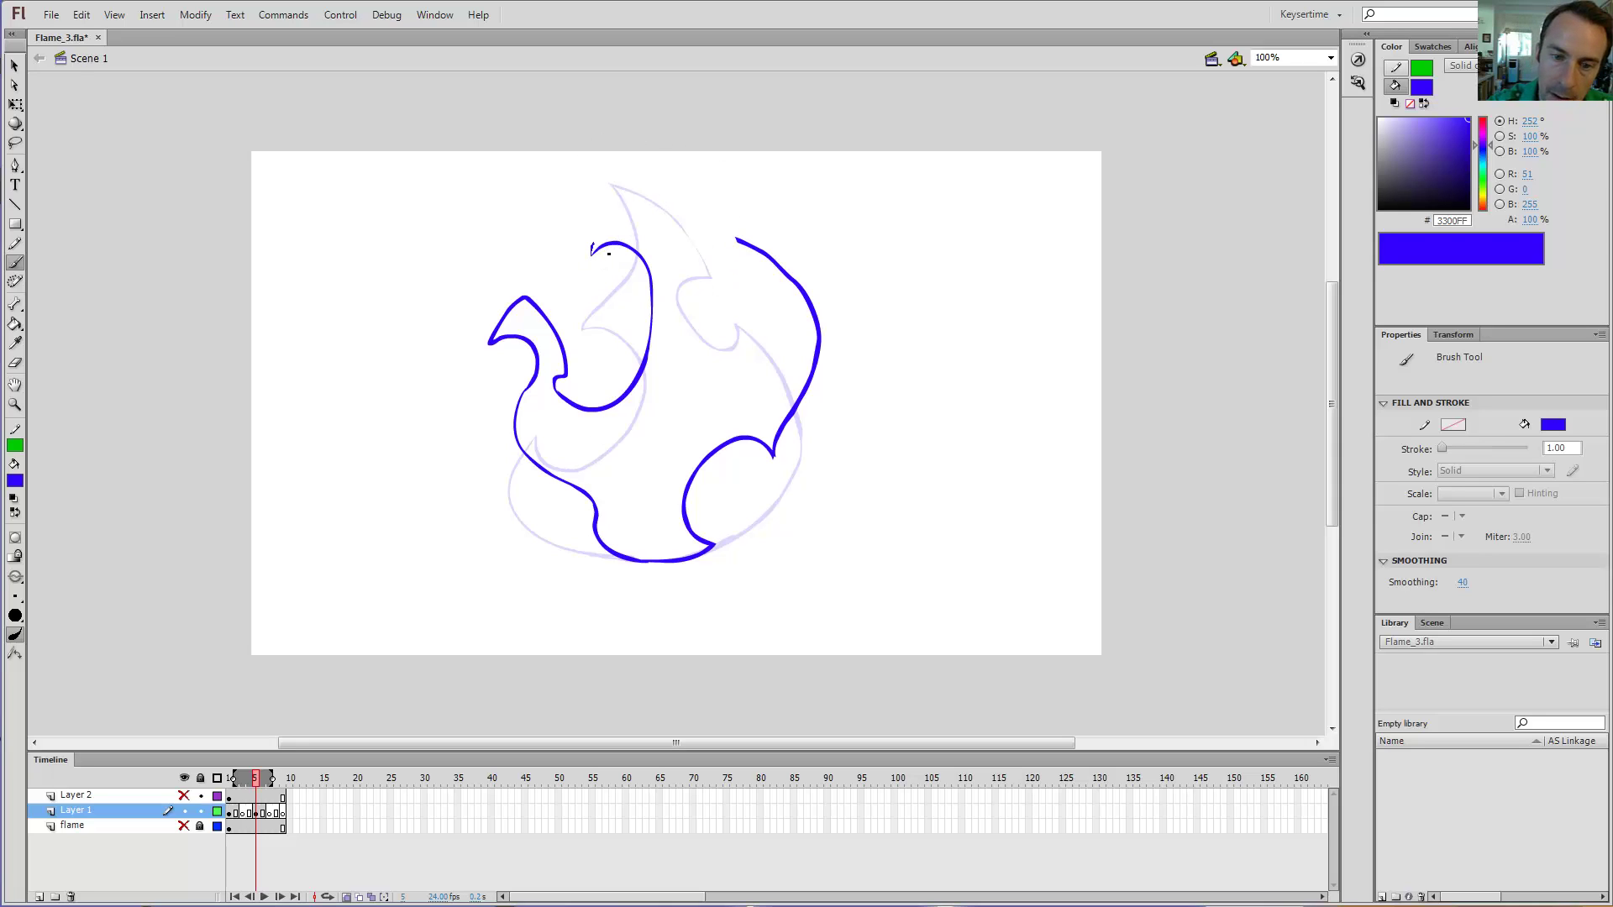
pyautogui.moveTo(626, 215); pyautogui.dragTo(662, 195)
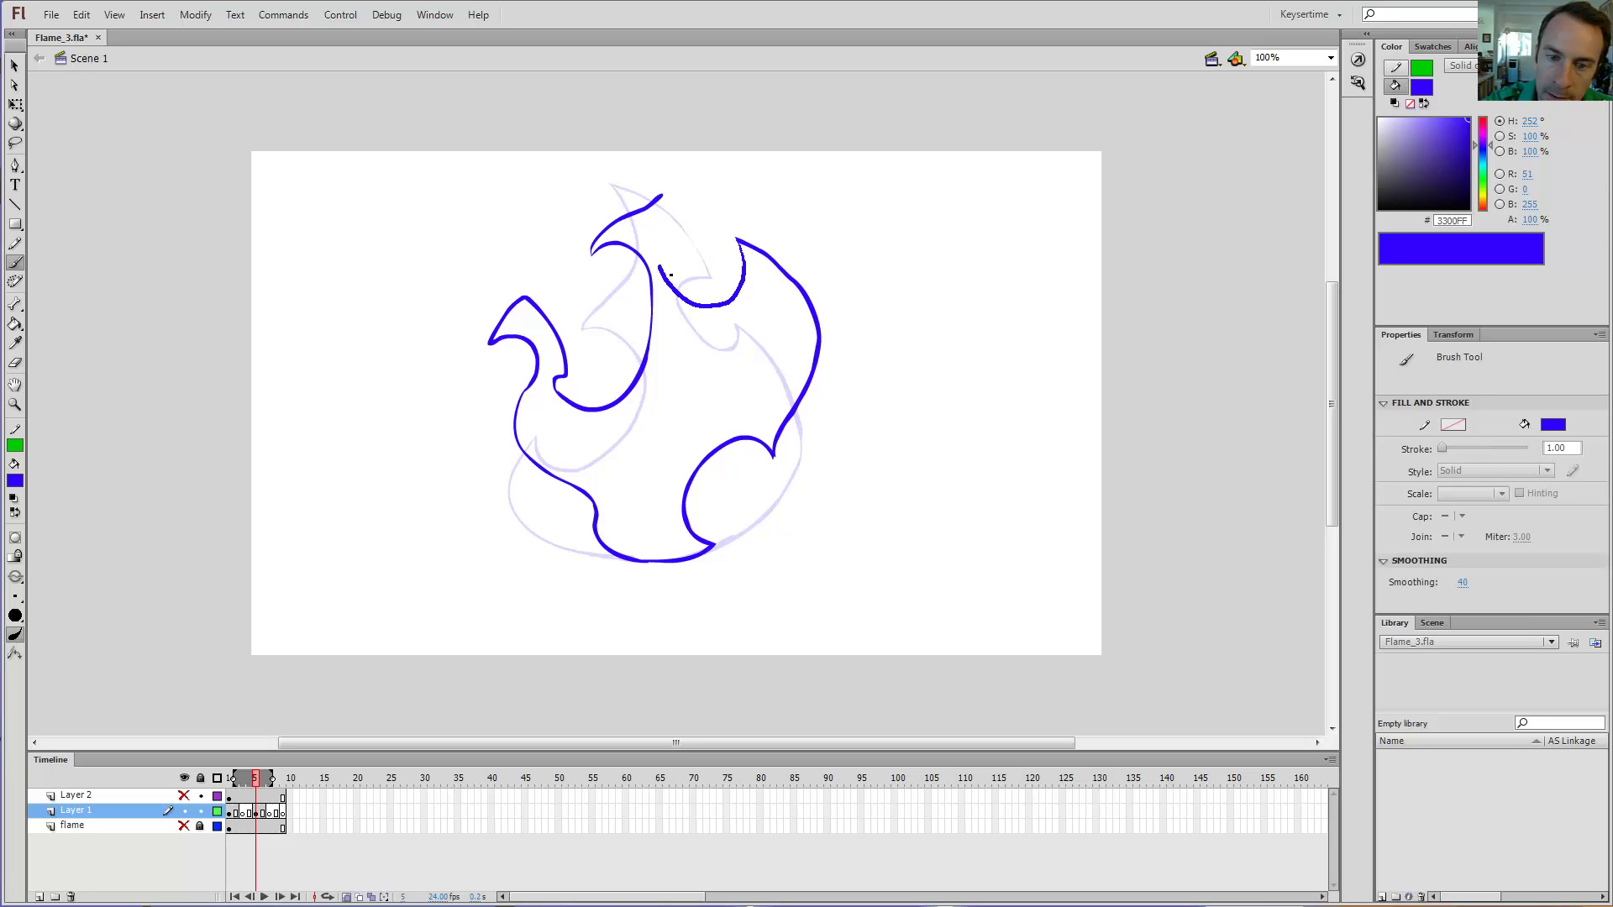
pyautogui.moveTo(688, 208); pyautogui.dragTo(699, 201)
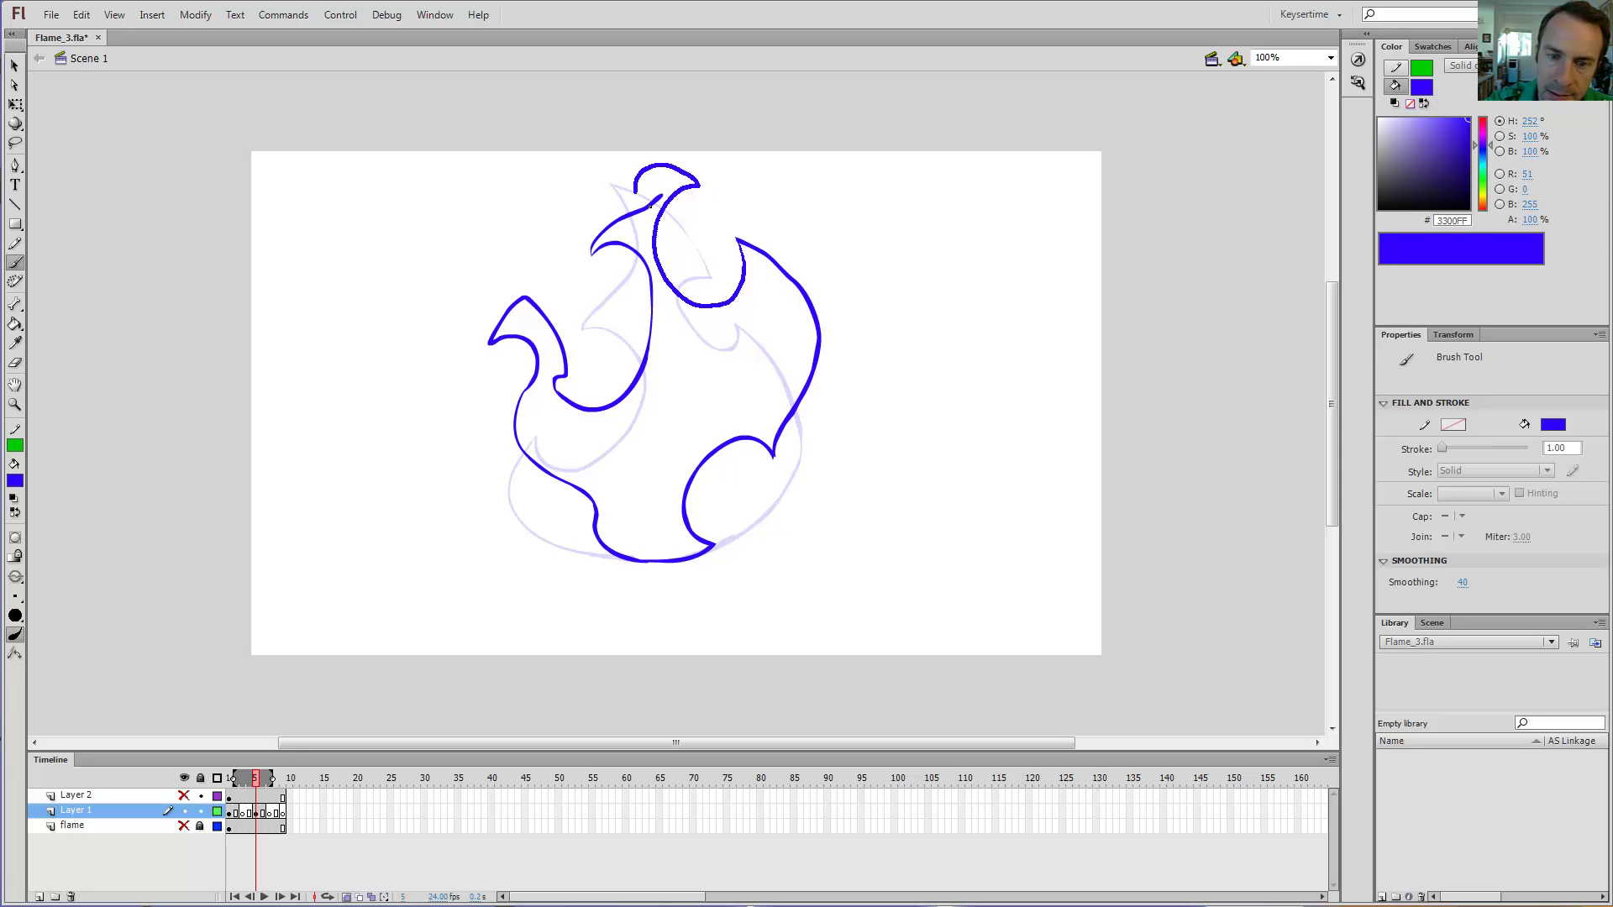
pyautogui.press('e')
pyautogui.moveTo(658, 181); pyautogui.dragTo(647, 206)
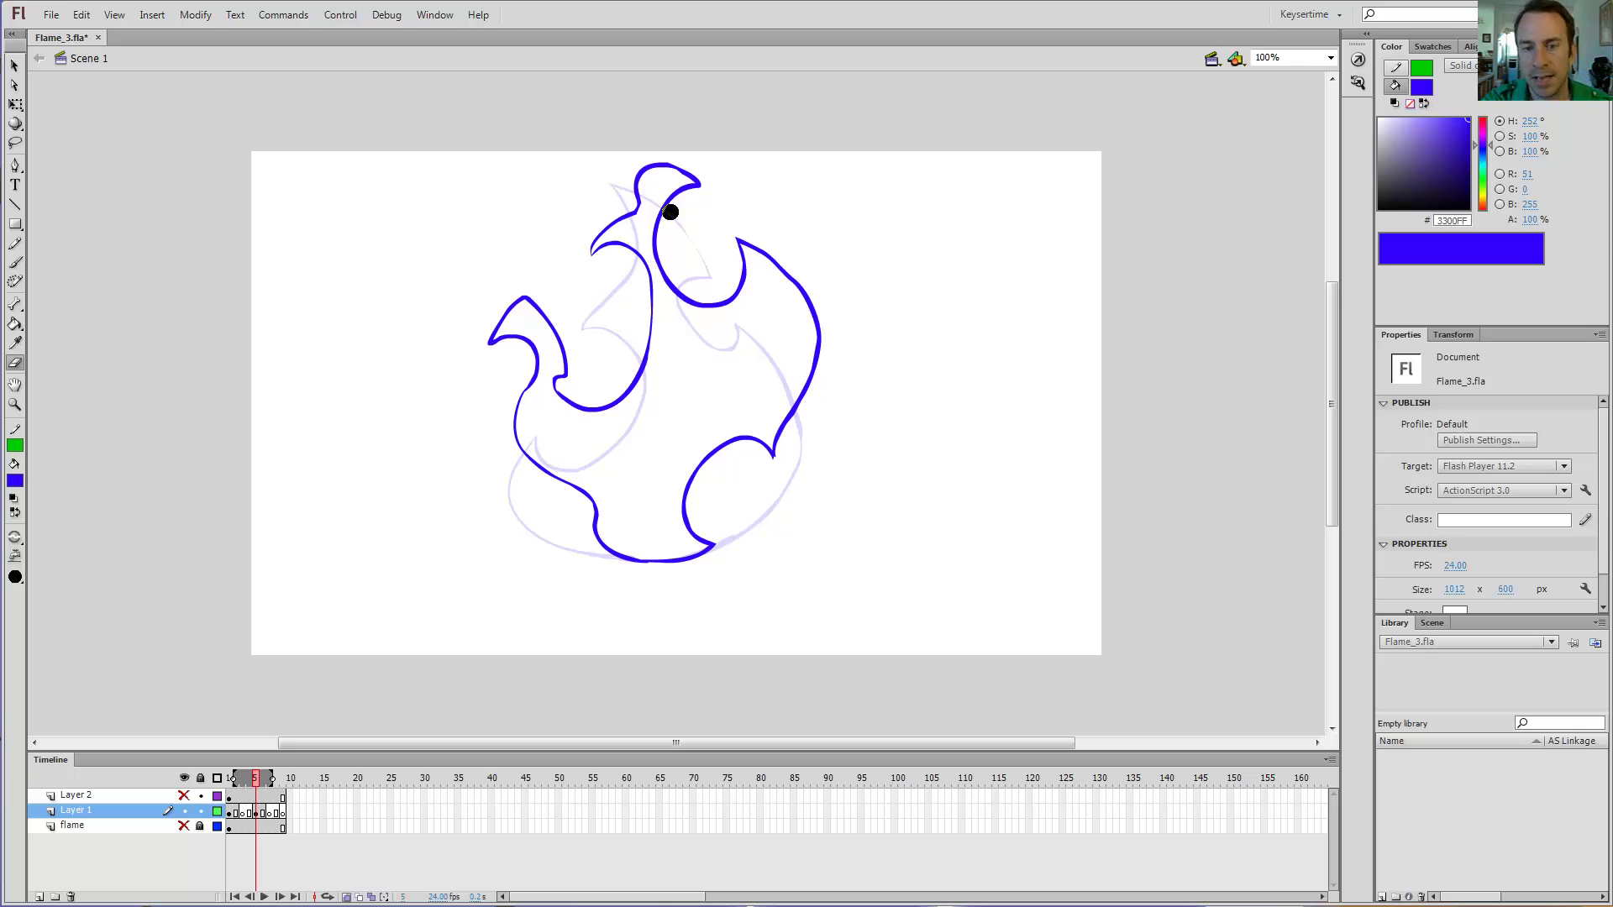
pyautogui.press('b')
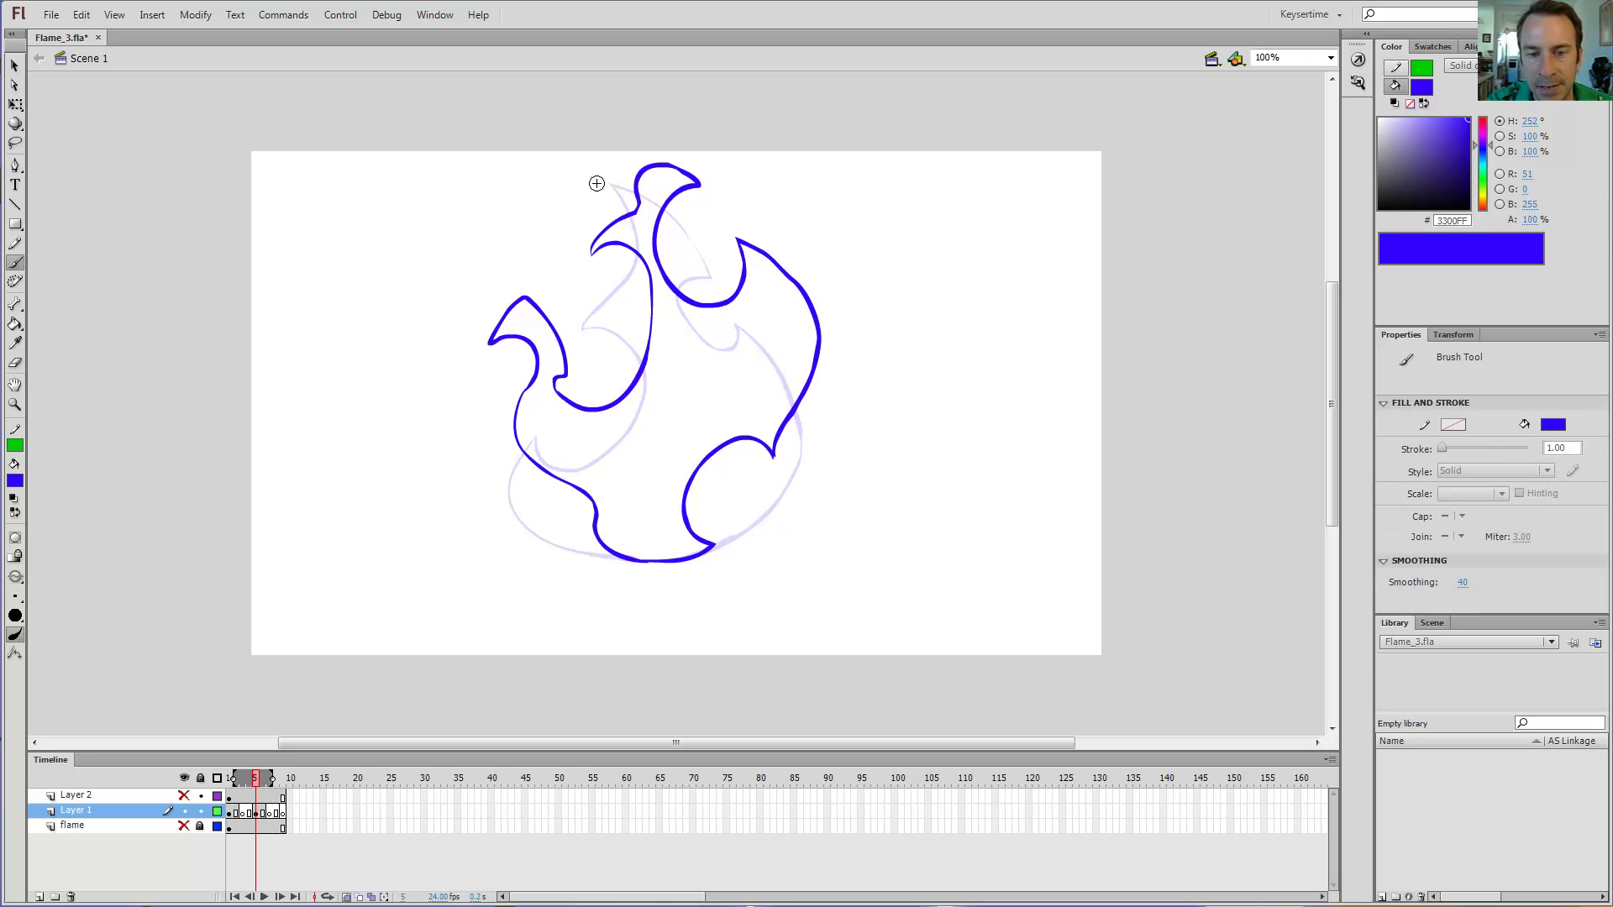
# Step: Undo stray strokes across the upper flame, then erase and redraw the lower-right curl toward the base
pyautogui.moveTo(588, 242); pyautogui.dragTo(713, 249)
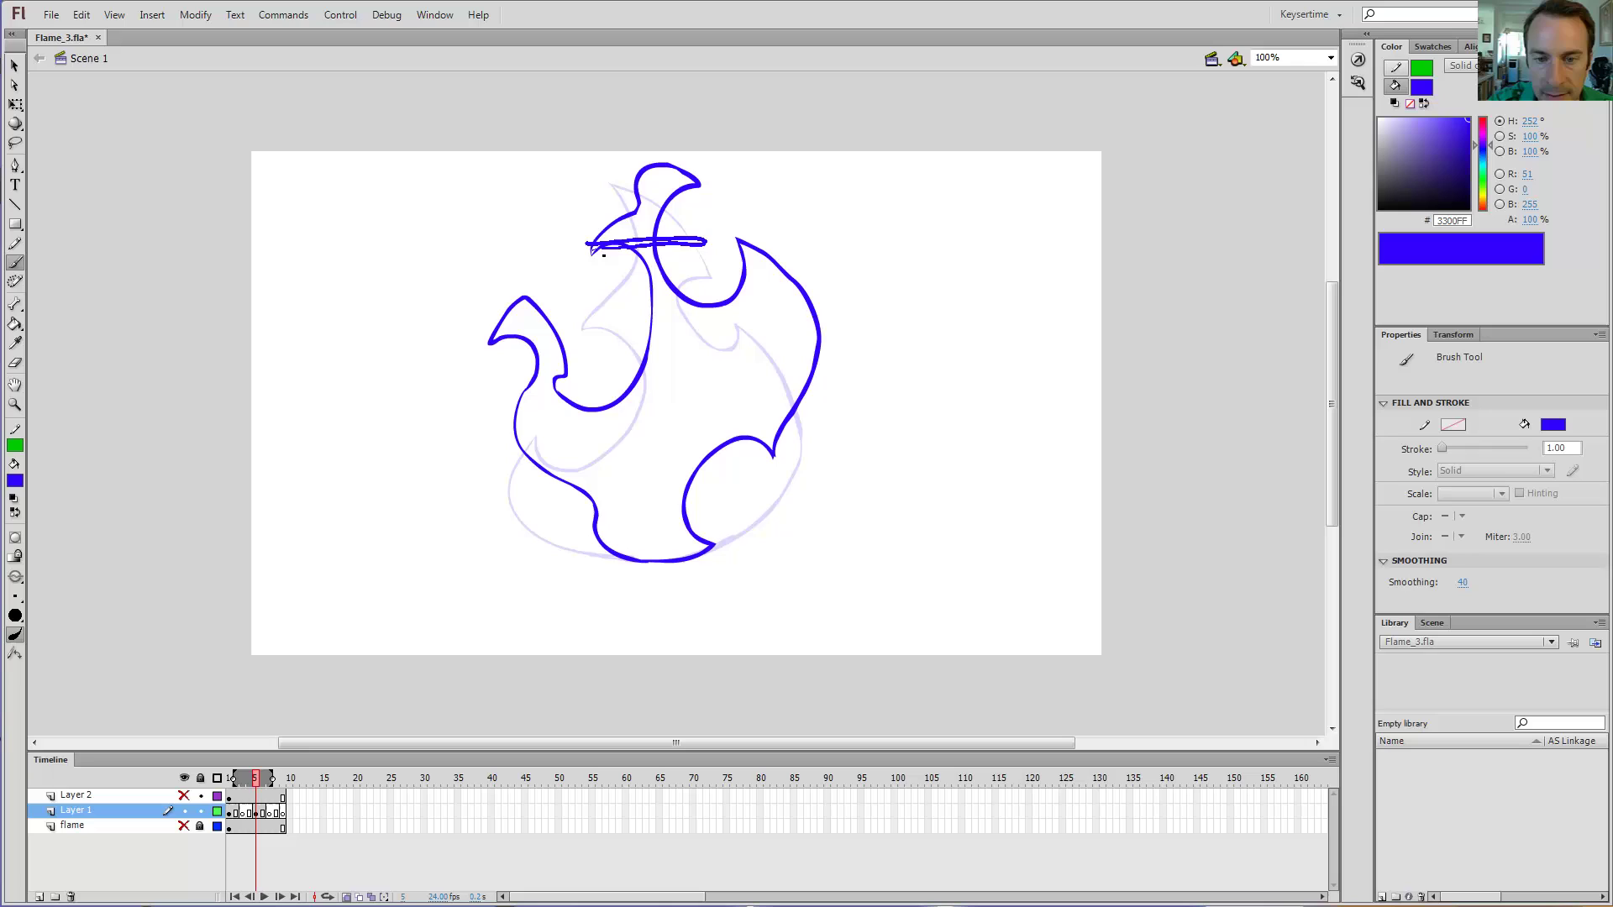
pyautogui.hotkey('ctrl', 'z')
pyautogui.moveTo(710, 179); pyautogui.dragTo(593, 252)
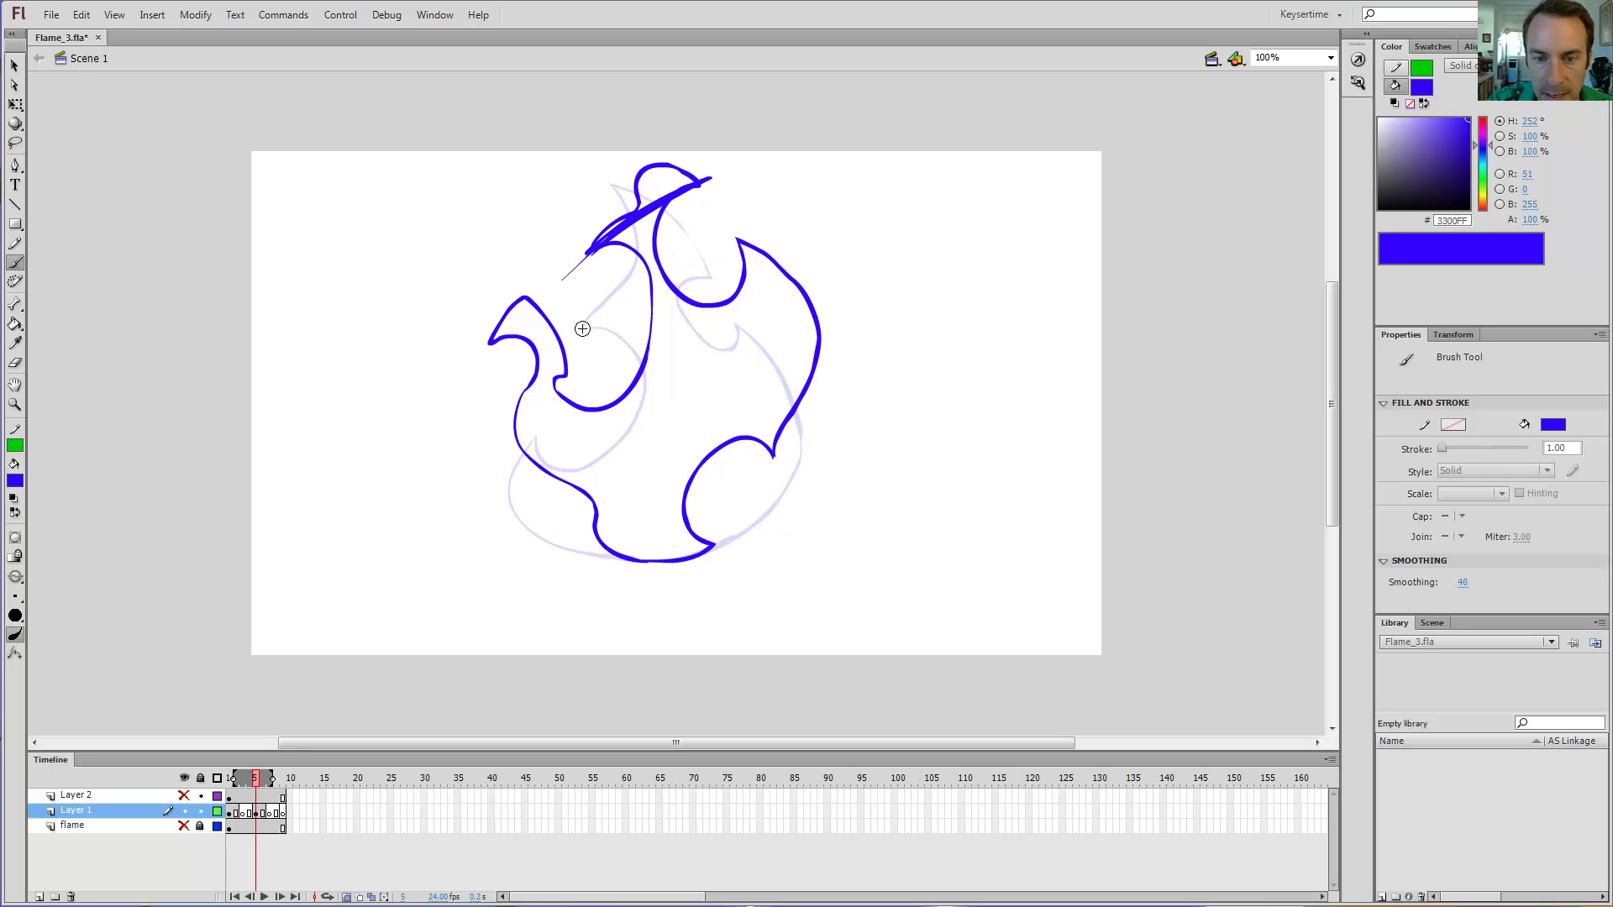
pyautogui.hotkey('ctrl', 'z')
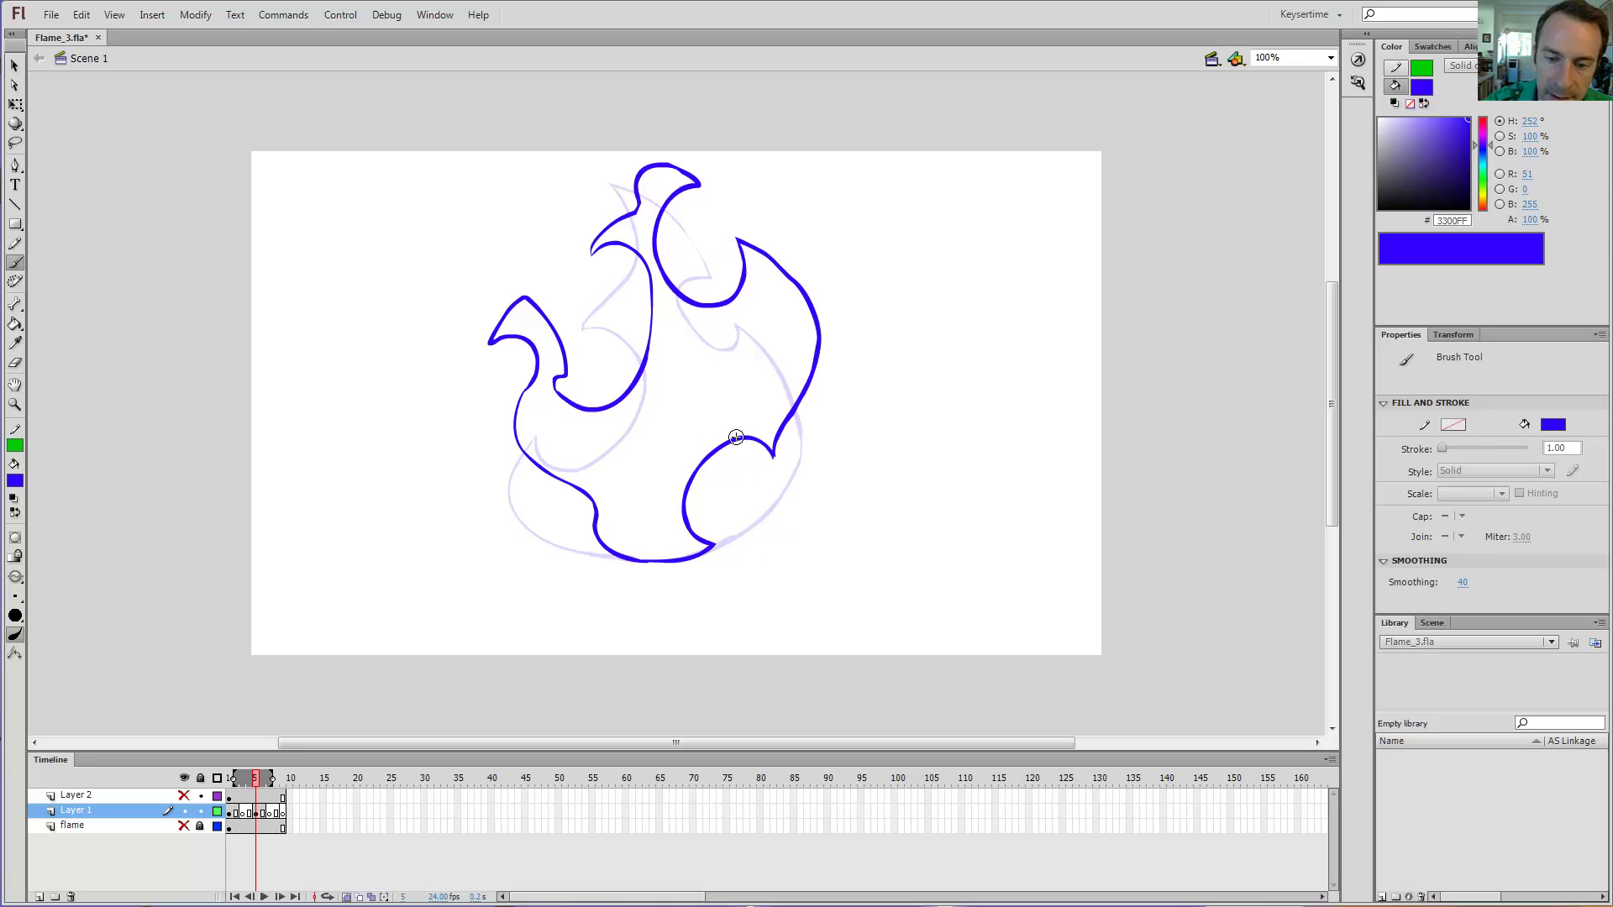
pyautogui.press('e')
pyautogui.moveTo(762, 434)
pyautogui.mouseDown()
pyautogui.moveTo(756, 457)
pyautogui.moveTo(752, 438)
pyautogui.mouseUp()
pyautogui.press('b')
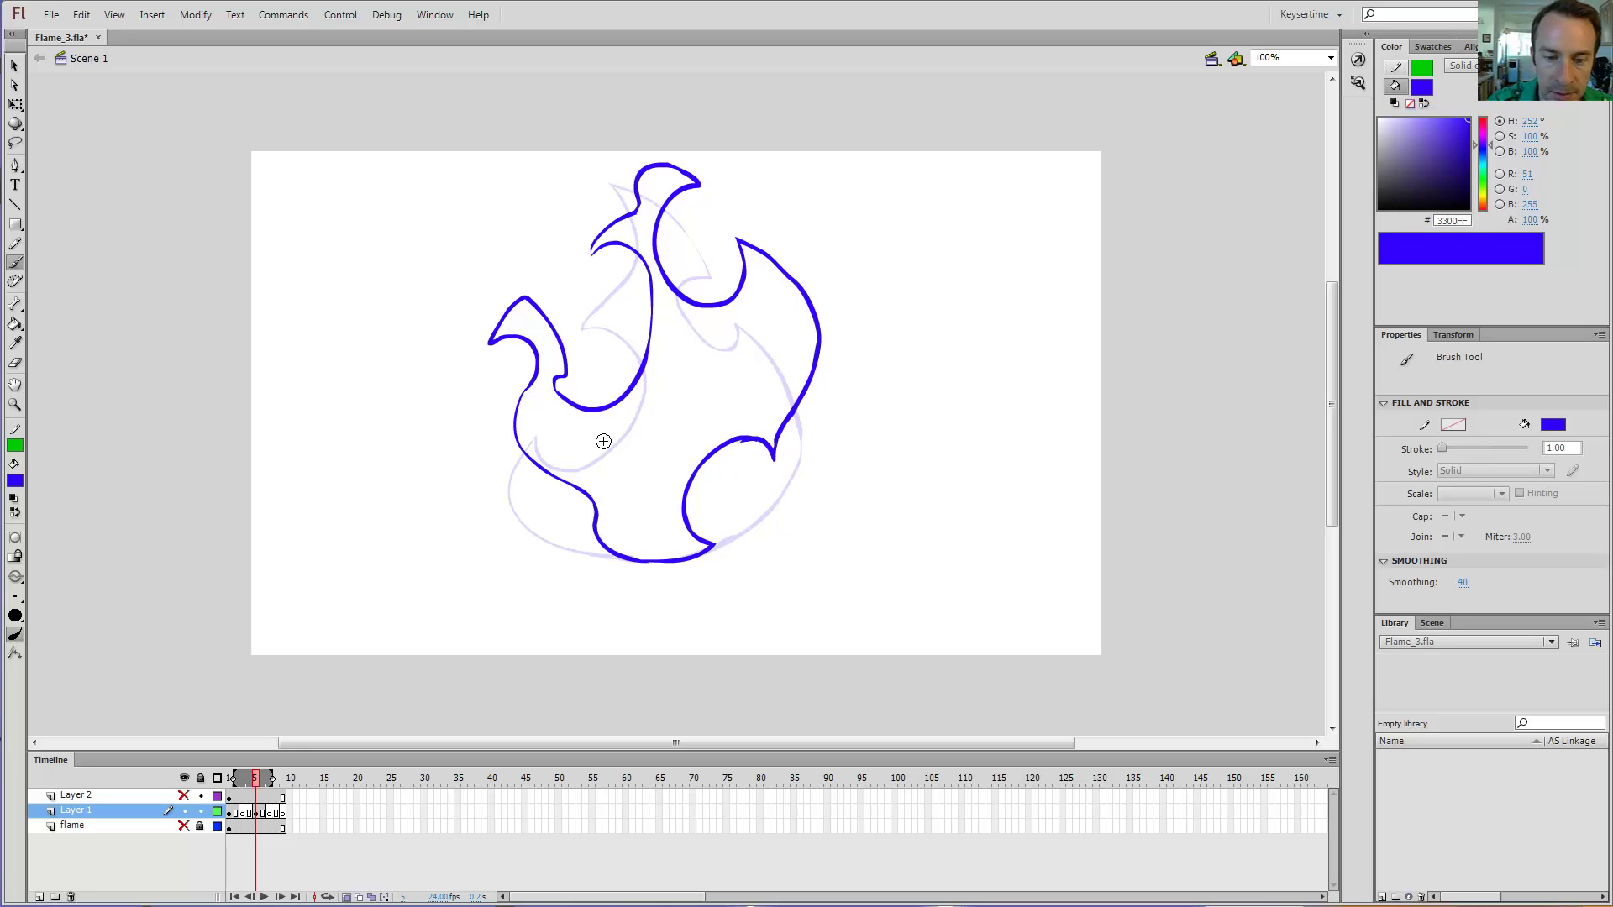
pyautogui.press('e')
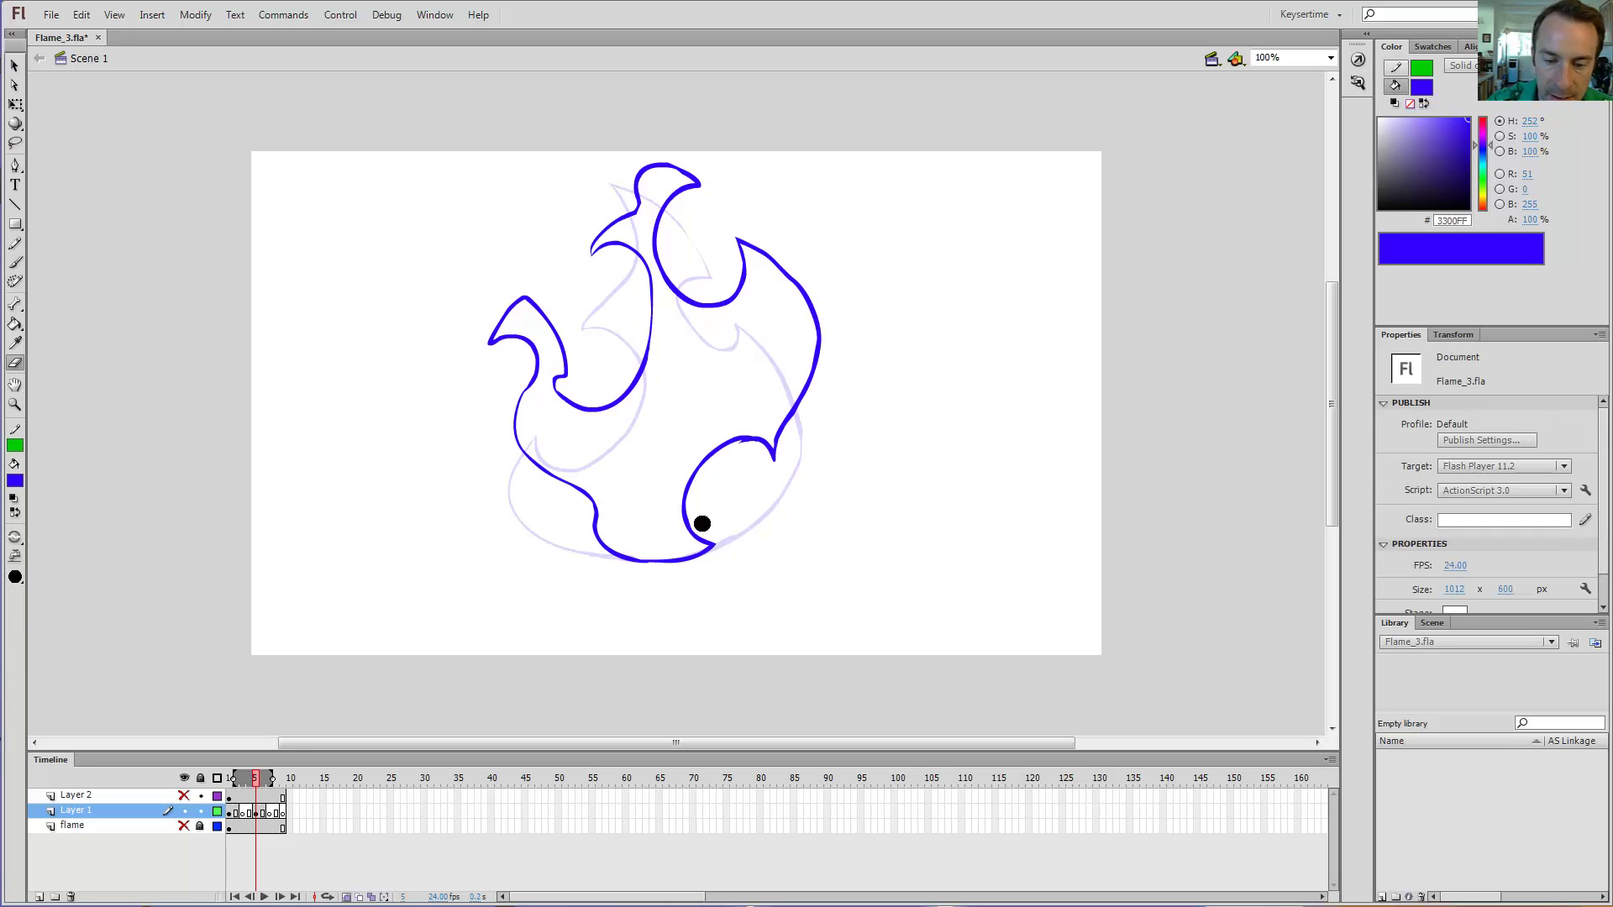
pyautogui.moveTo(713, 532)
pyautogui.mouseDown()
pyautogui.moveTo(719, 431)
pyautogui.moveTo(750, 428)
pyautogui.moveTo(681, 503)
pyautogui.moveTo(774, 418)
pyautogui.mouseUp()
pyautogui.press('b')
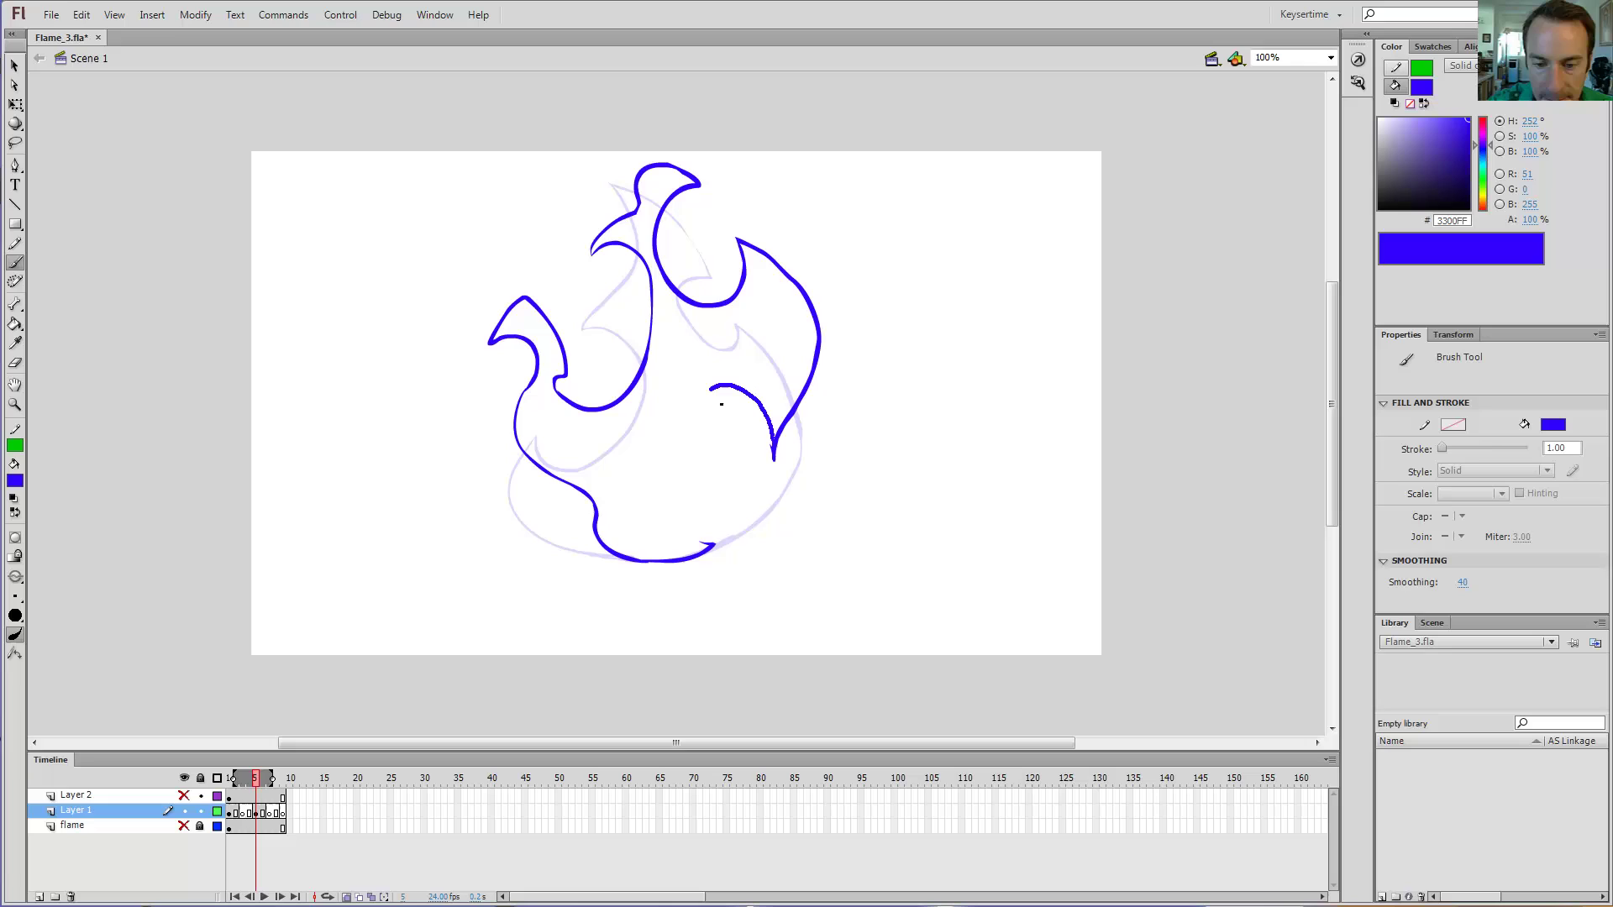
pyautogui.moveTo(721, 404); pyautogui.dragTo(687, 469)
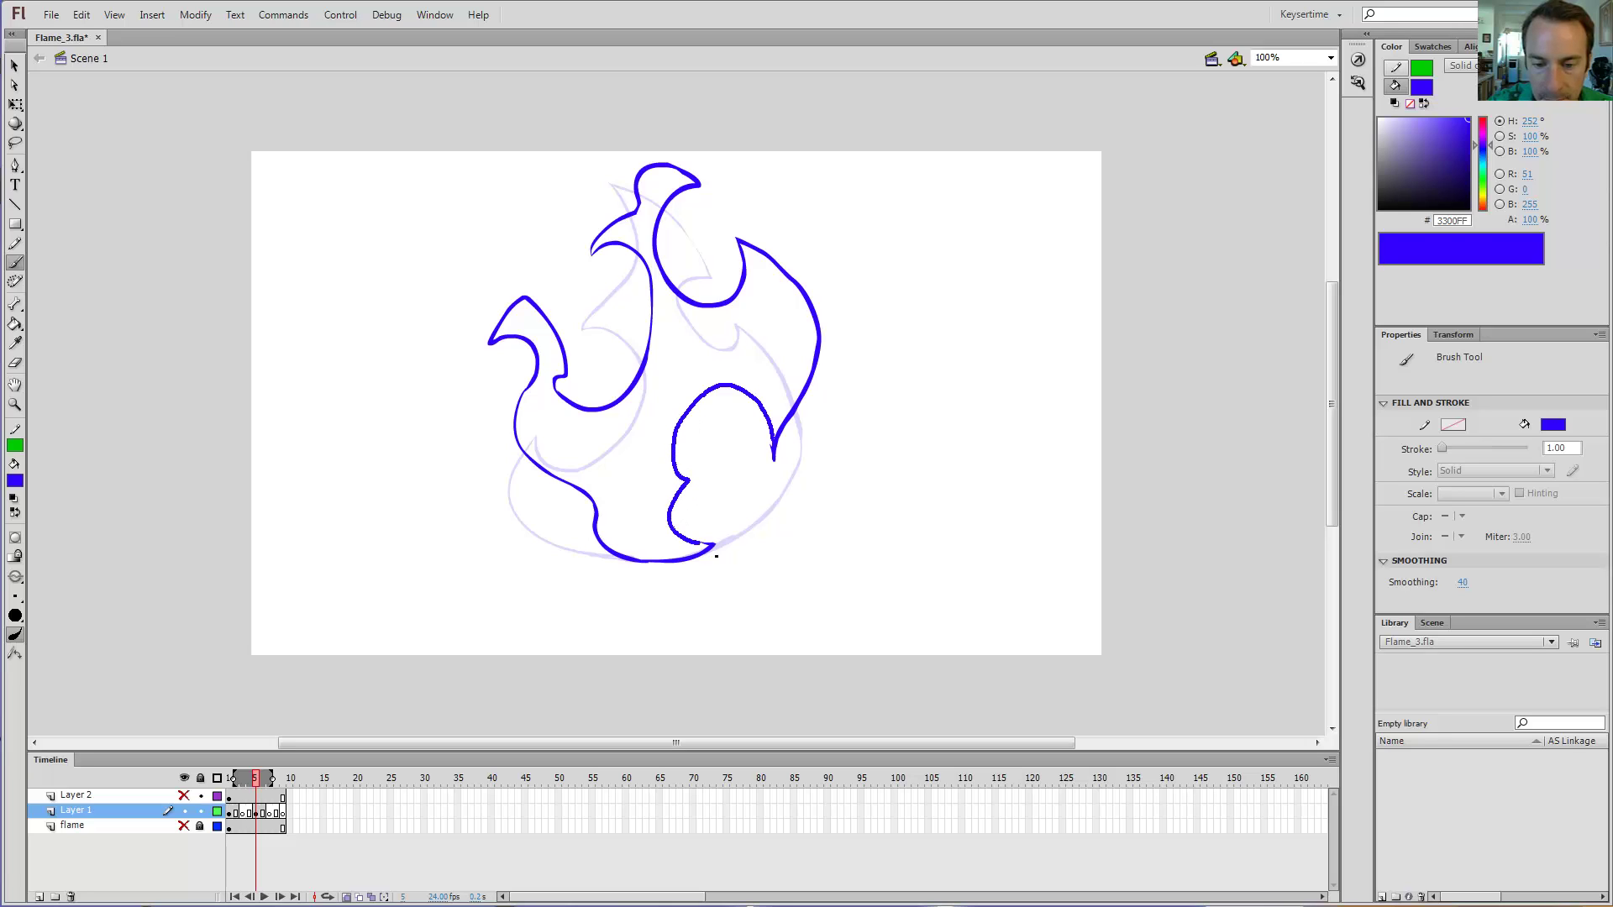
pyautogui.moveTo(716, 556); pyautogui.dragTo(717, 553)
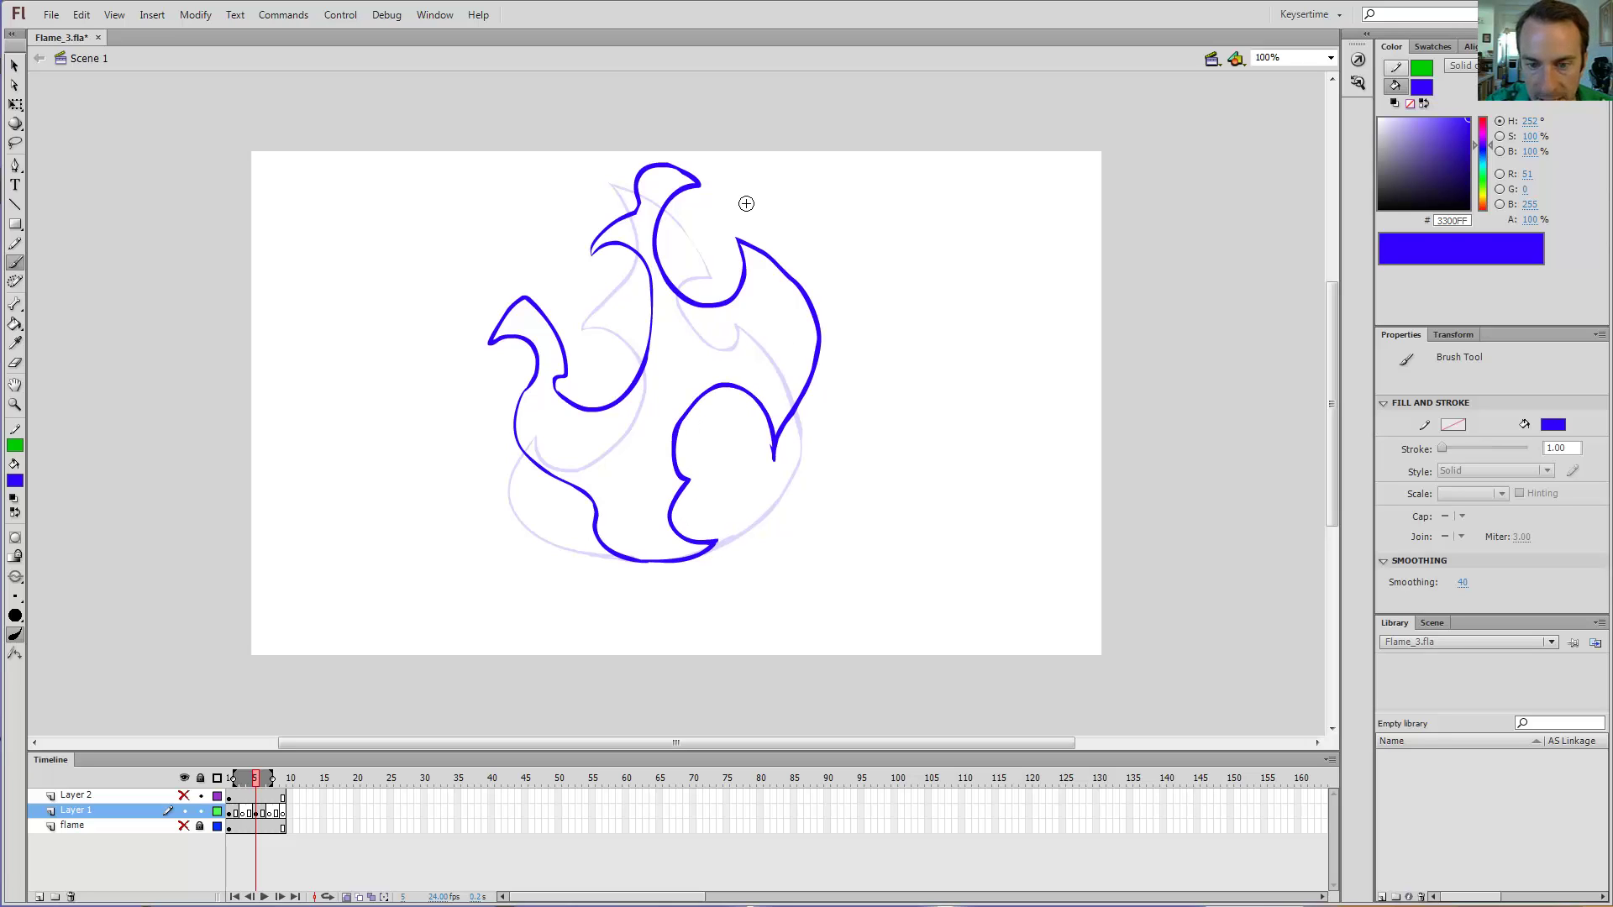
# Step: On frame 3, trace the inner left curve up to the flame's upper-left tip
pyautogui.press('.')
pyautogui.press('.')
pyautogui.press('.')
pyautogui.press('.')
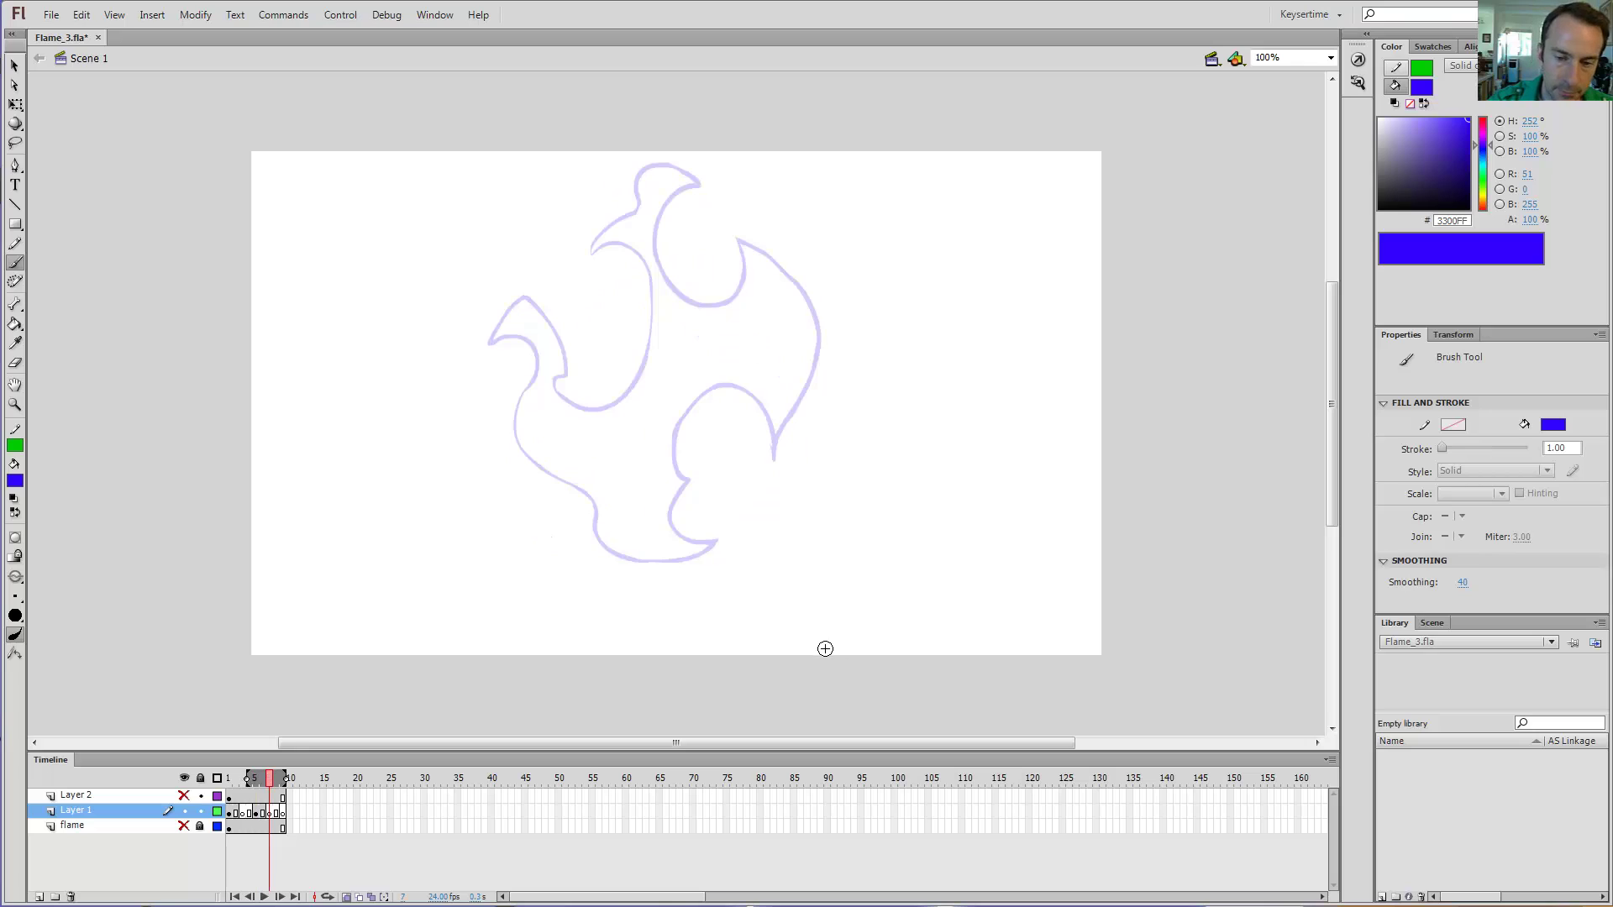
pyautogui.press(',')
pyautogui.press(',')
pyautogui.press(',')
pyautogui.press(',')
pyautogui.press(',')
pyautogui.press(',')
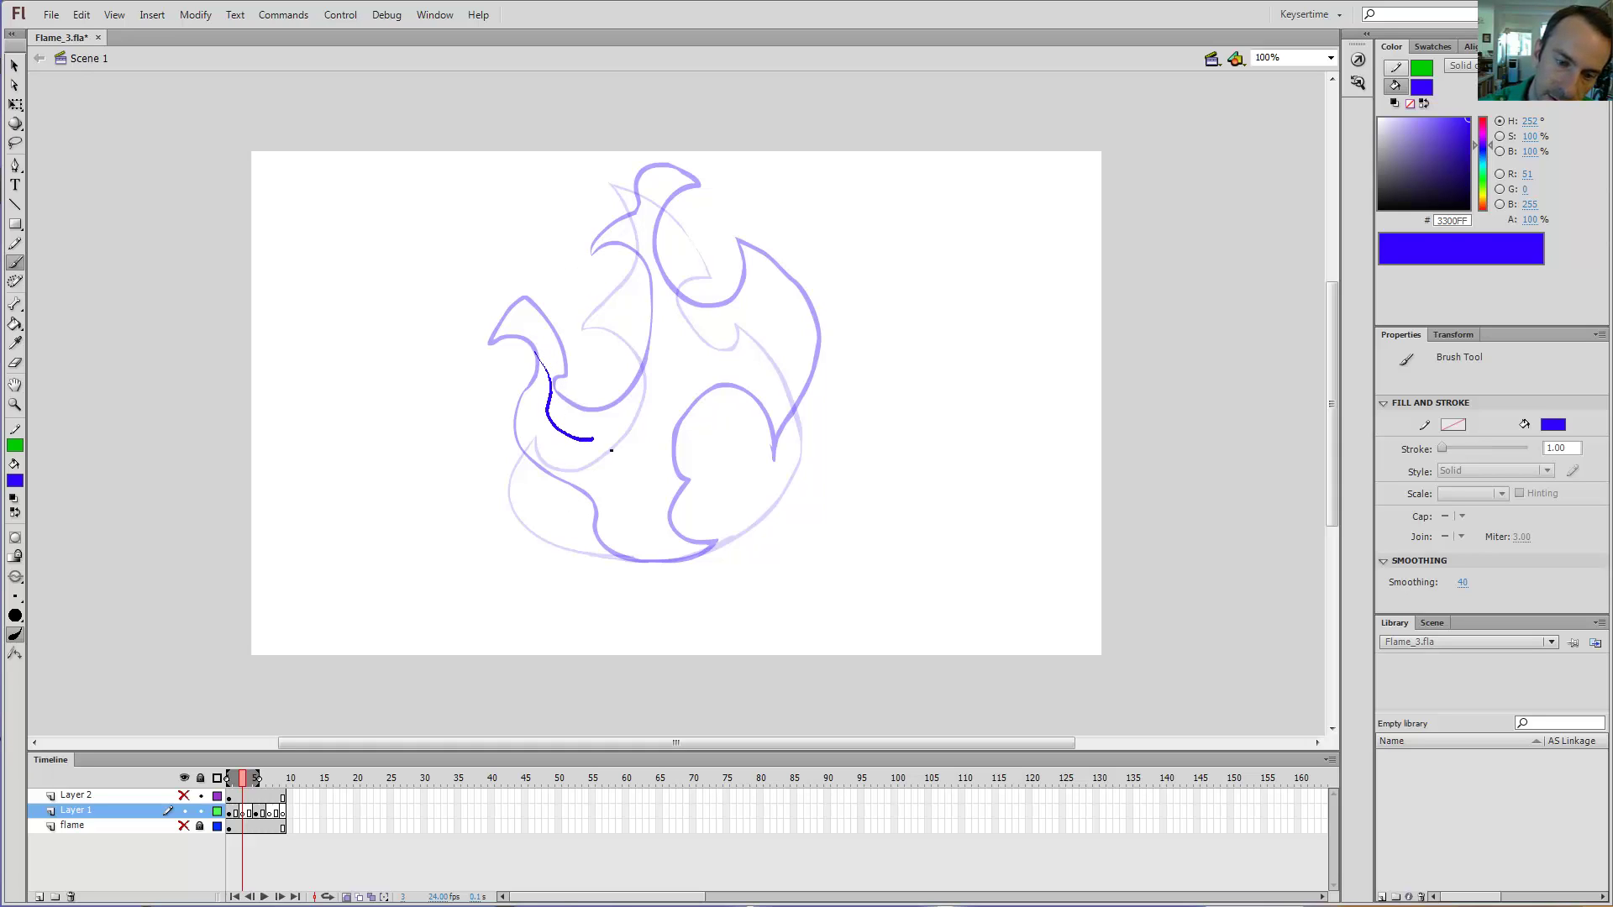
pyautogui.moveTo(630, 291); pyautogui.dragTo(600, 300)
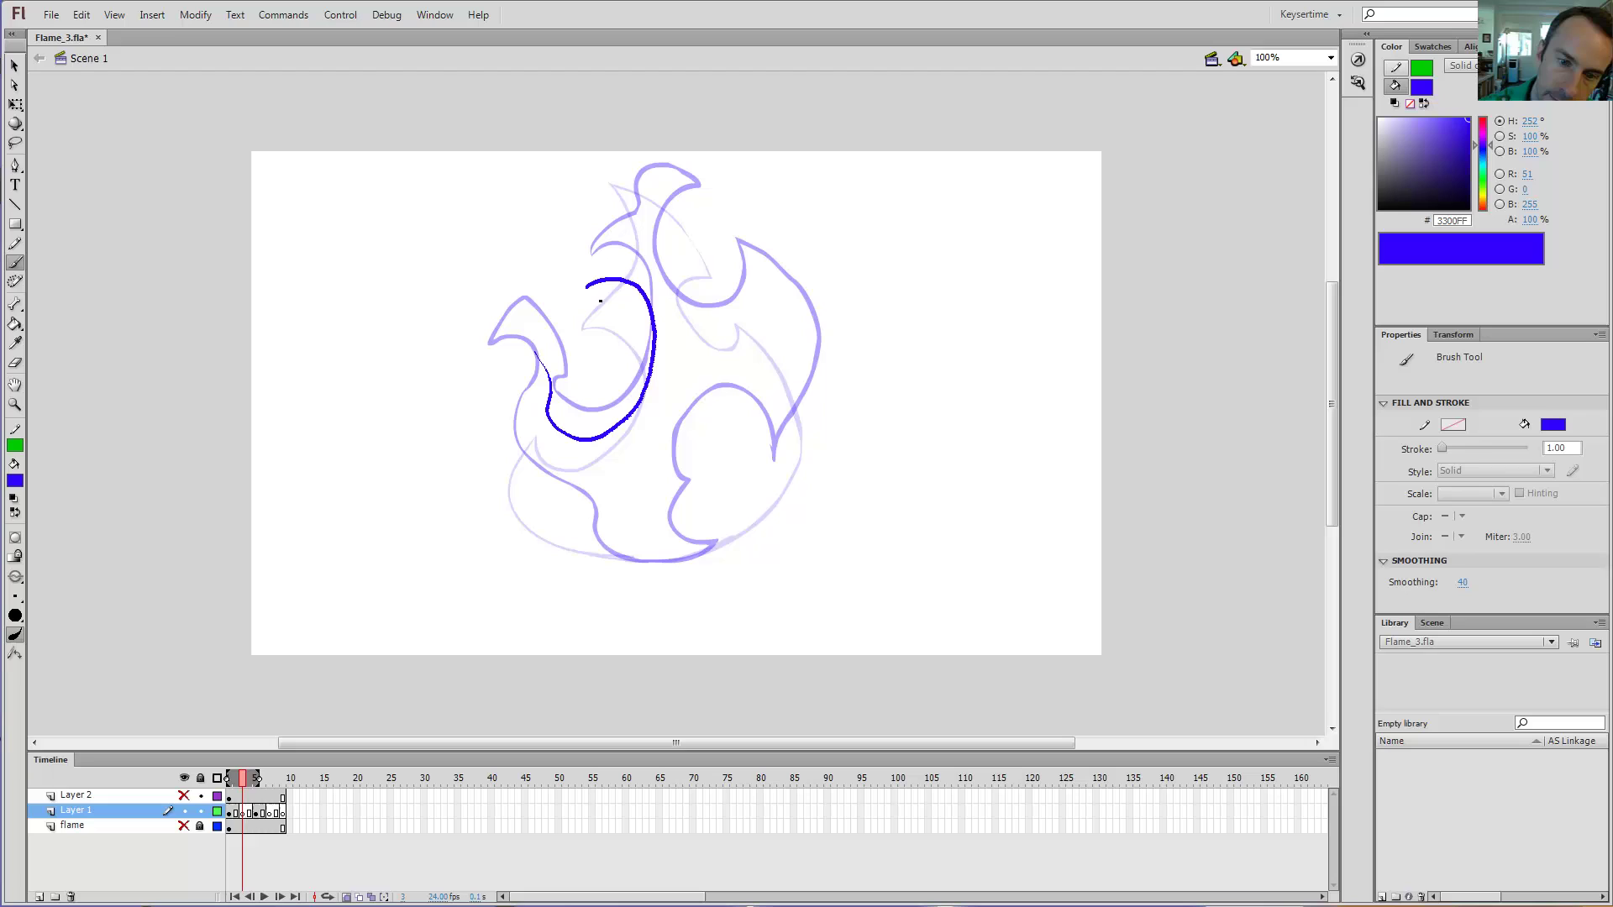
pyautogui.moveTo(611, 244); pyautogui.dragTo(634, 229)
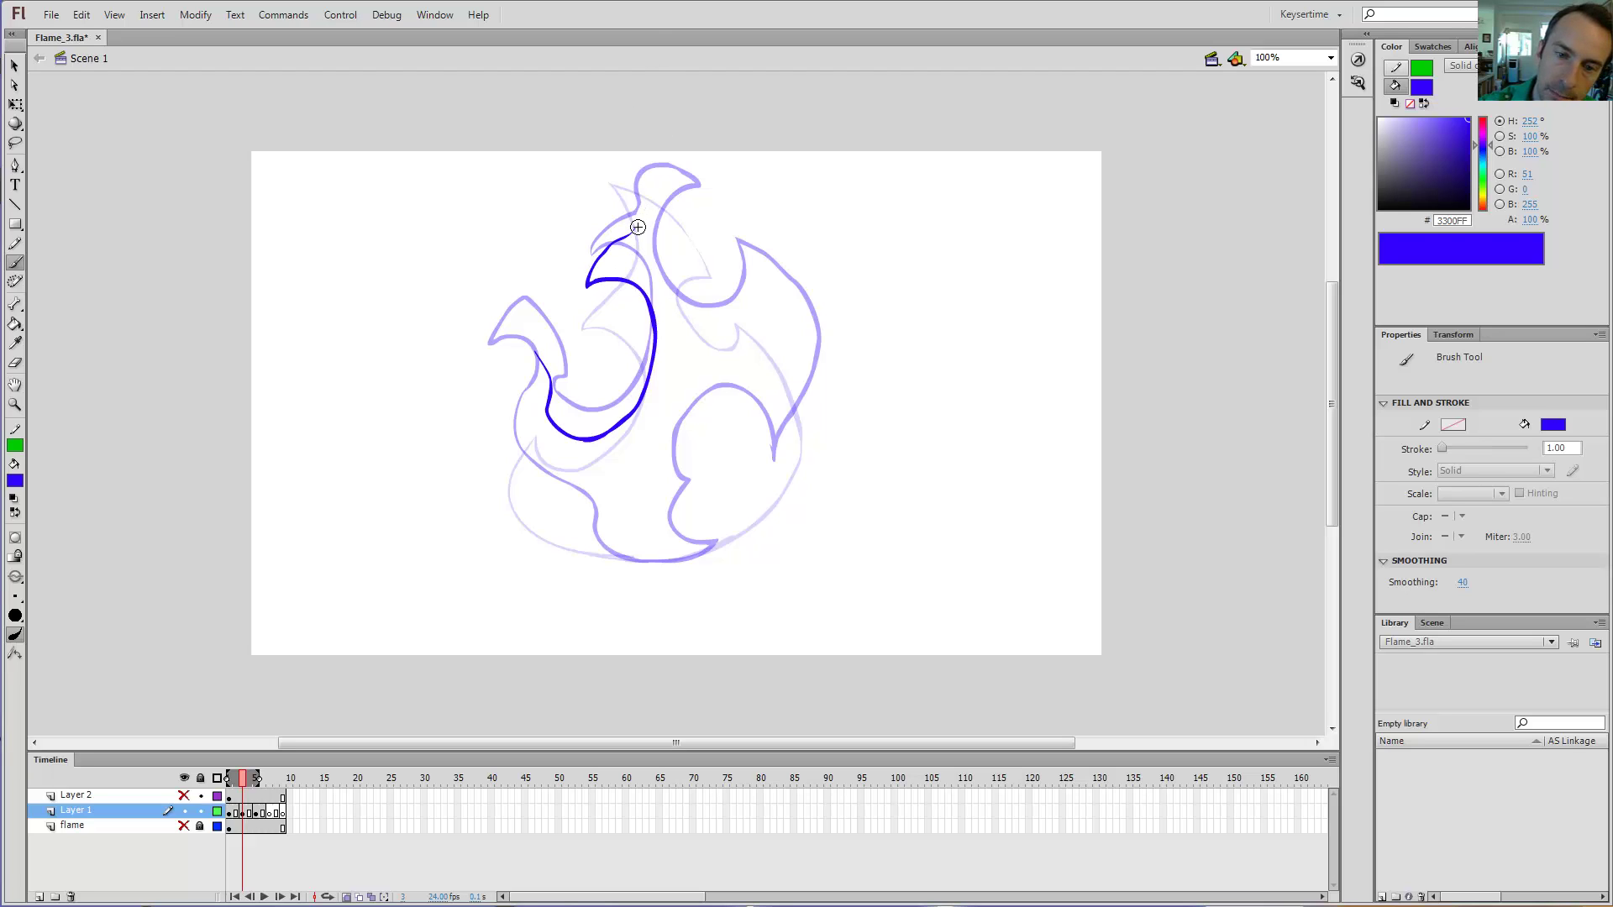
pyautogui.moveTo(644, 221); pyautogui.dragTo(670, 286)
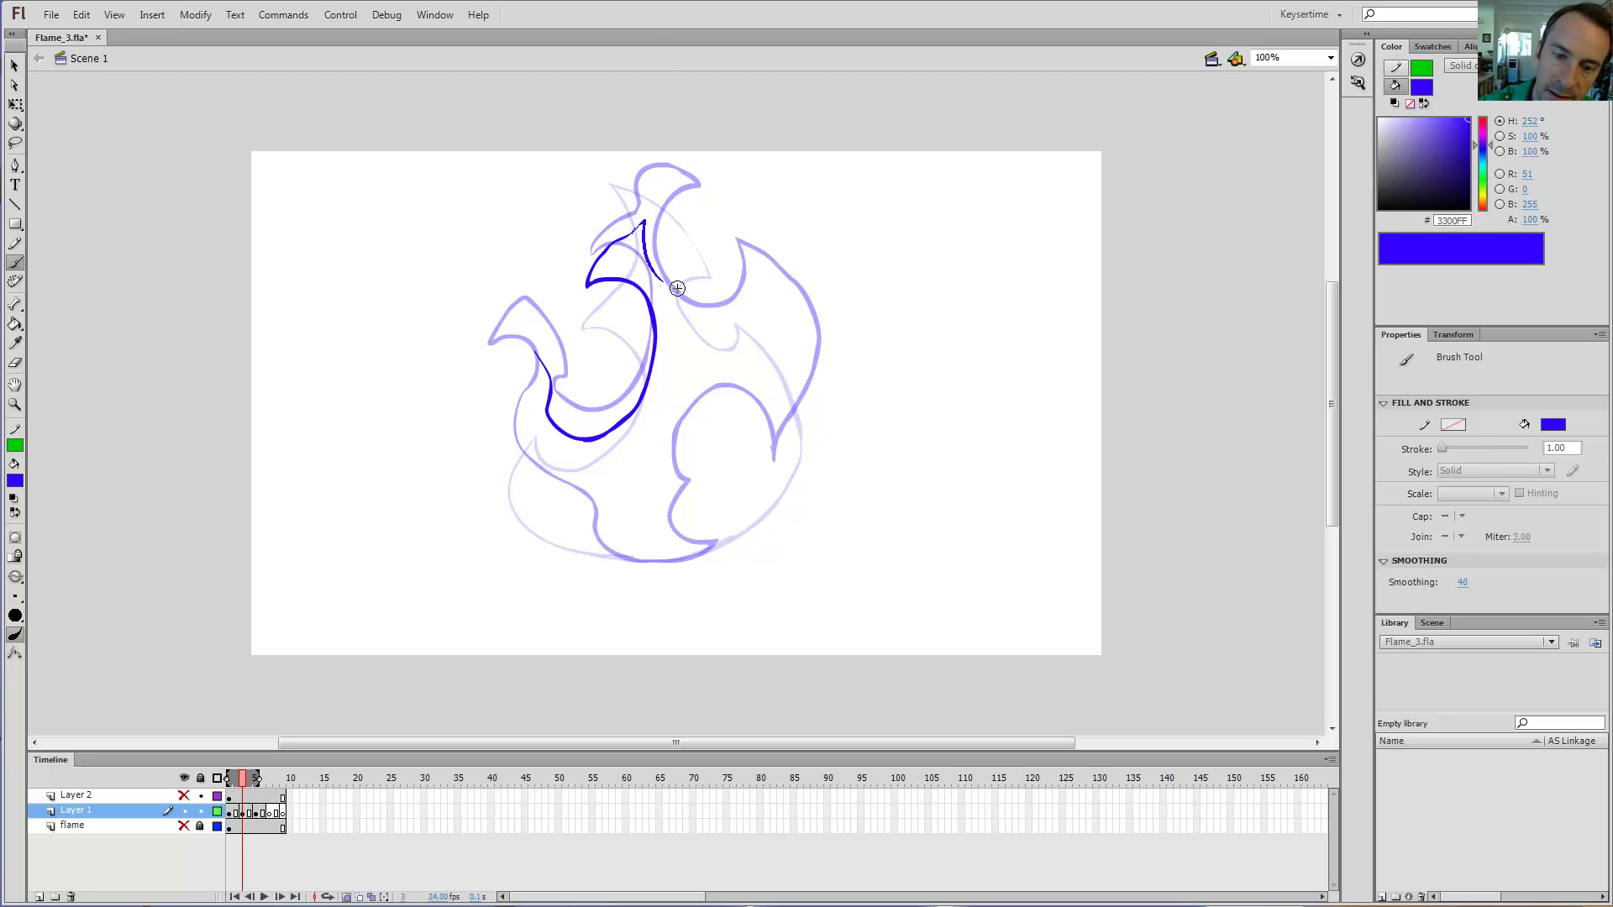
pyautogui.moveTo(642, 207); pyautogui.dragTo(612, 169)
# Step: Compare frame 3 against frame 1, undo the last stroke and erase the thin spike and leftover mark
pyautogui.press(',')
pyautogui.press(',')
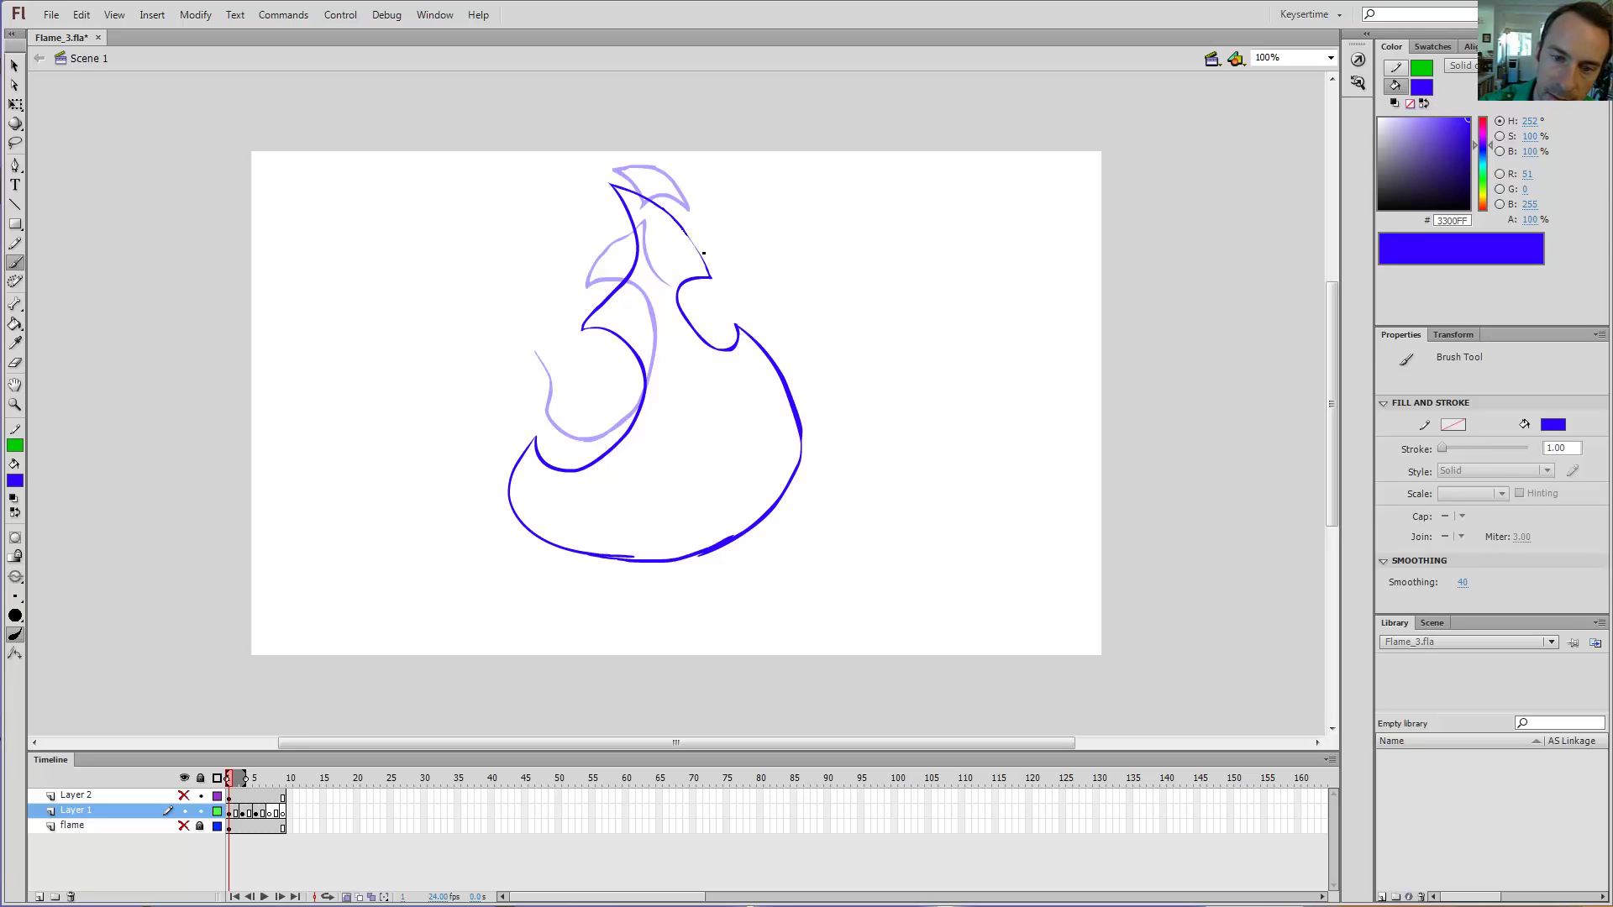
pyautogui.press('.')
pyautogui.press('.')
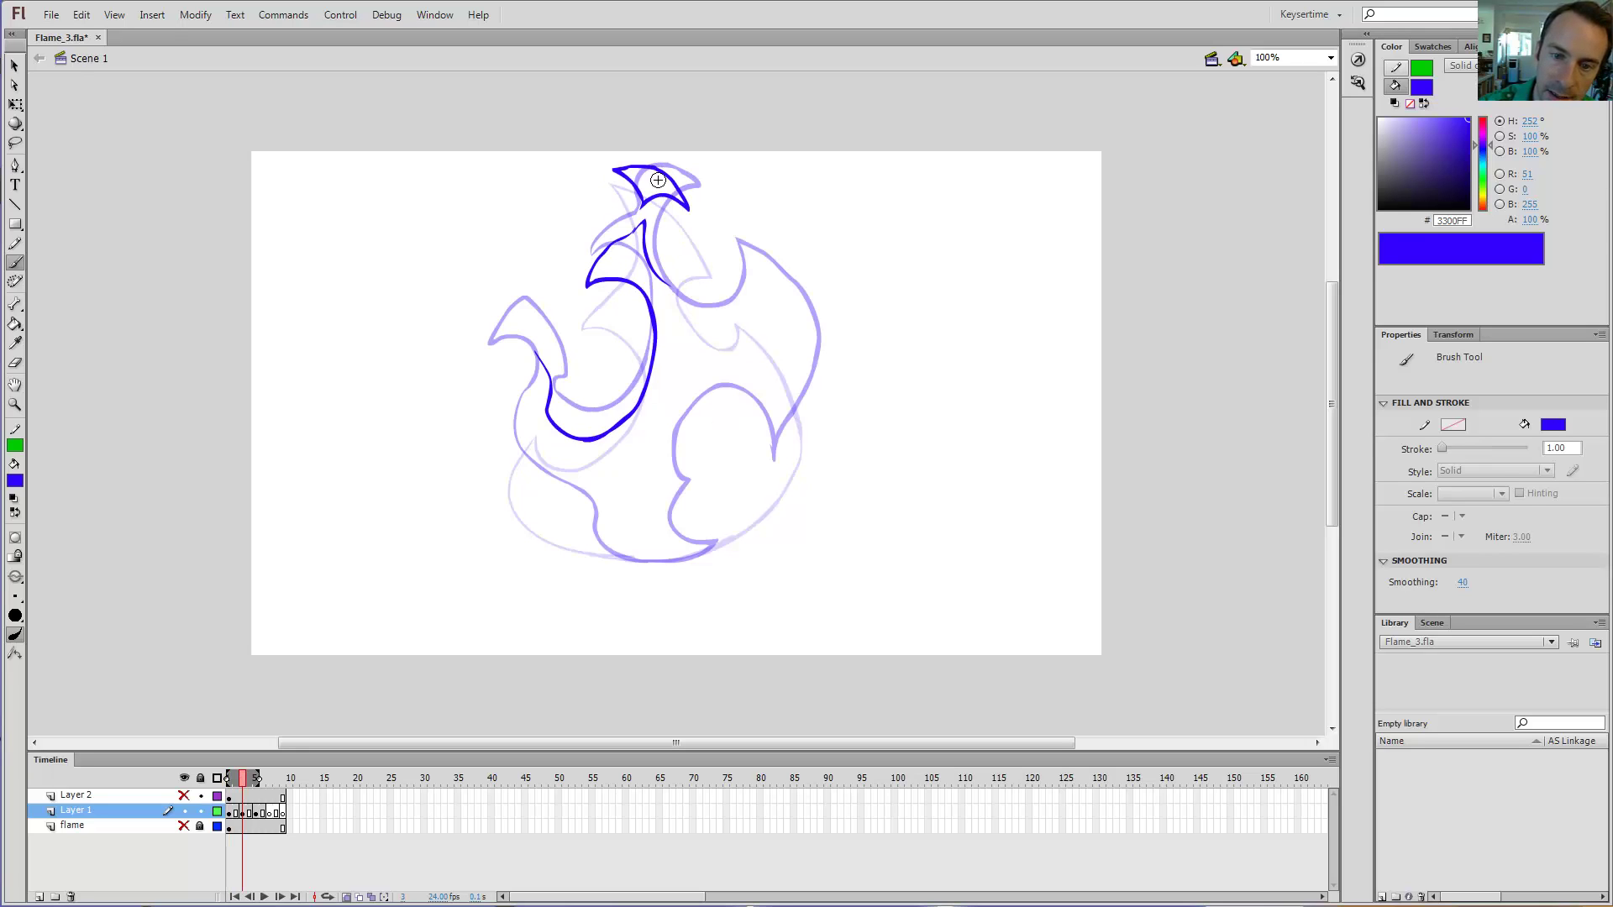
pyautogui.hotkey('ctrl', 'z')
pyautogui.press('e')
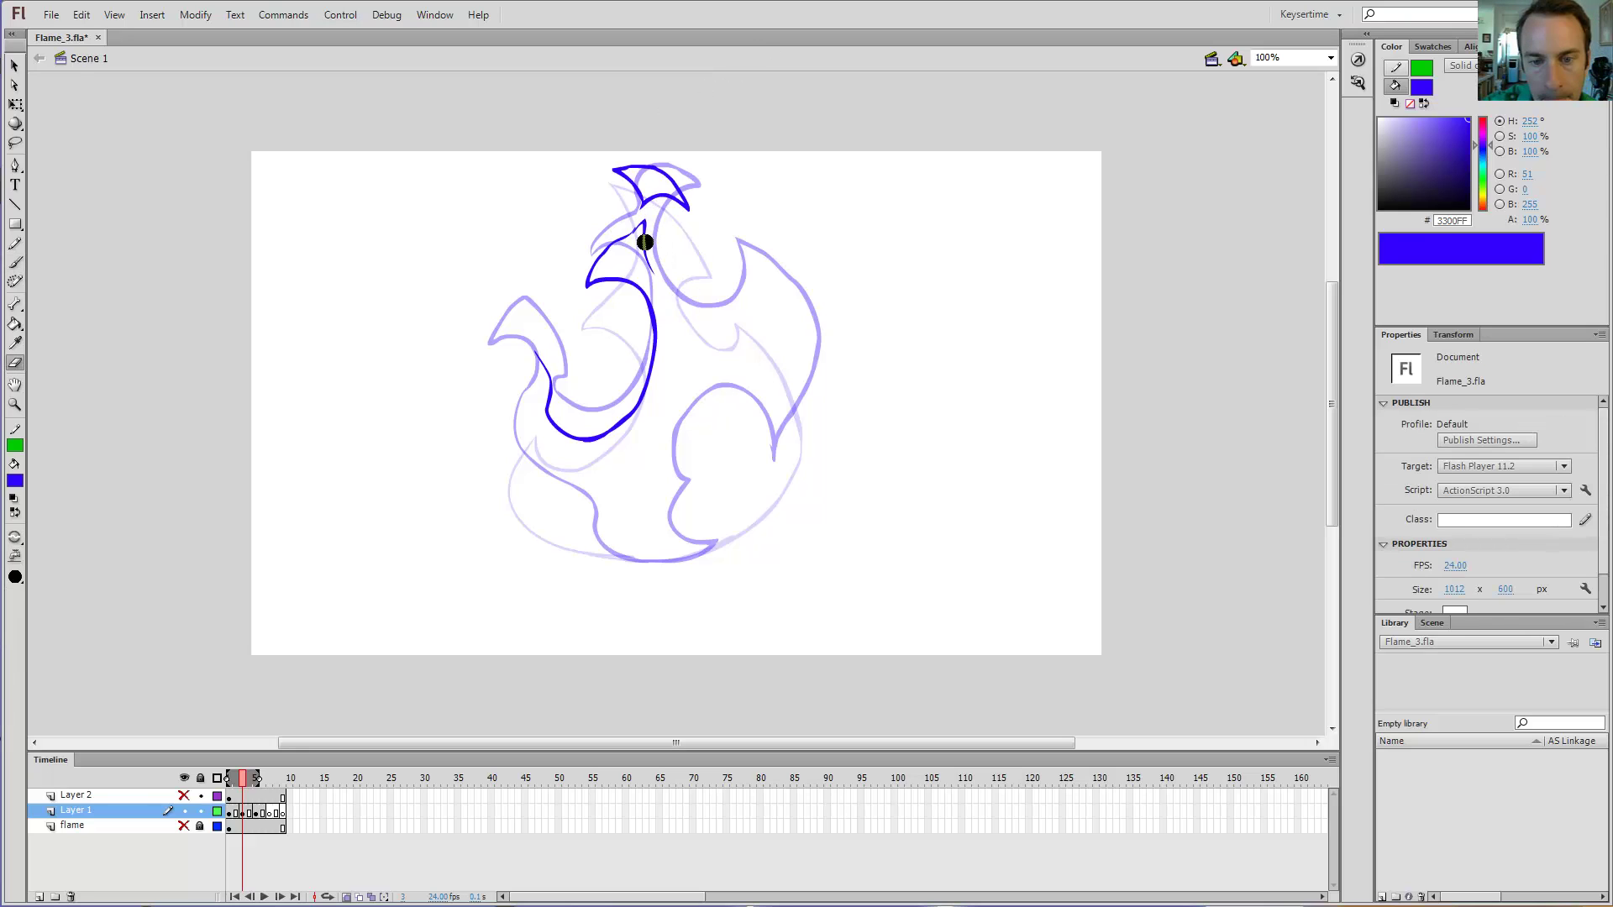
pyautogui.moveTo(648, 234); pyautogui.dragTo(661, 284)
pyautogui.moveTo(683, 188); pyautogui.dragTo(669, 281)
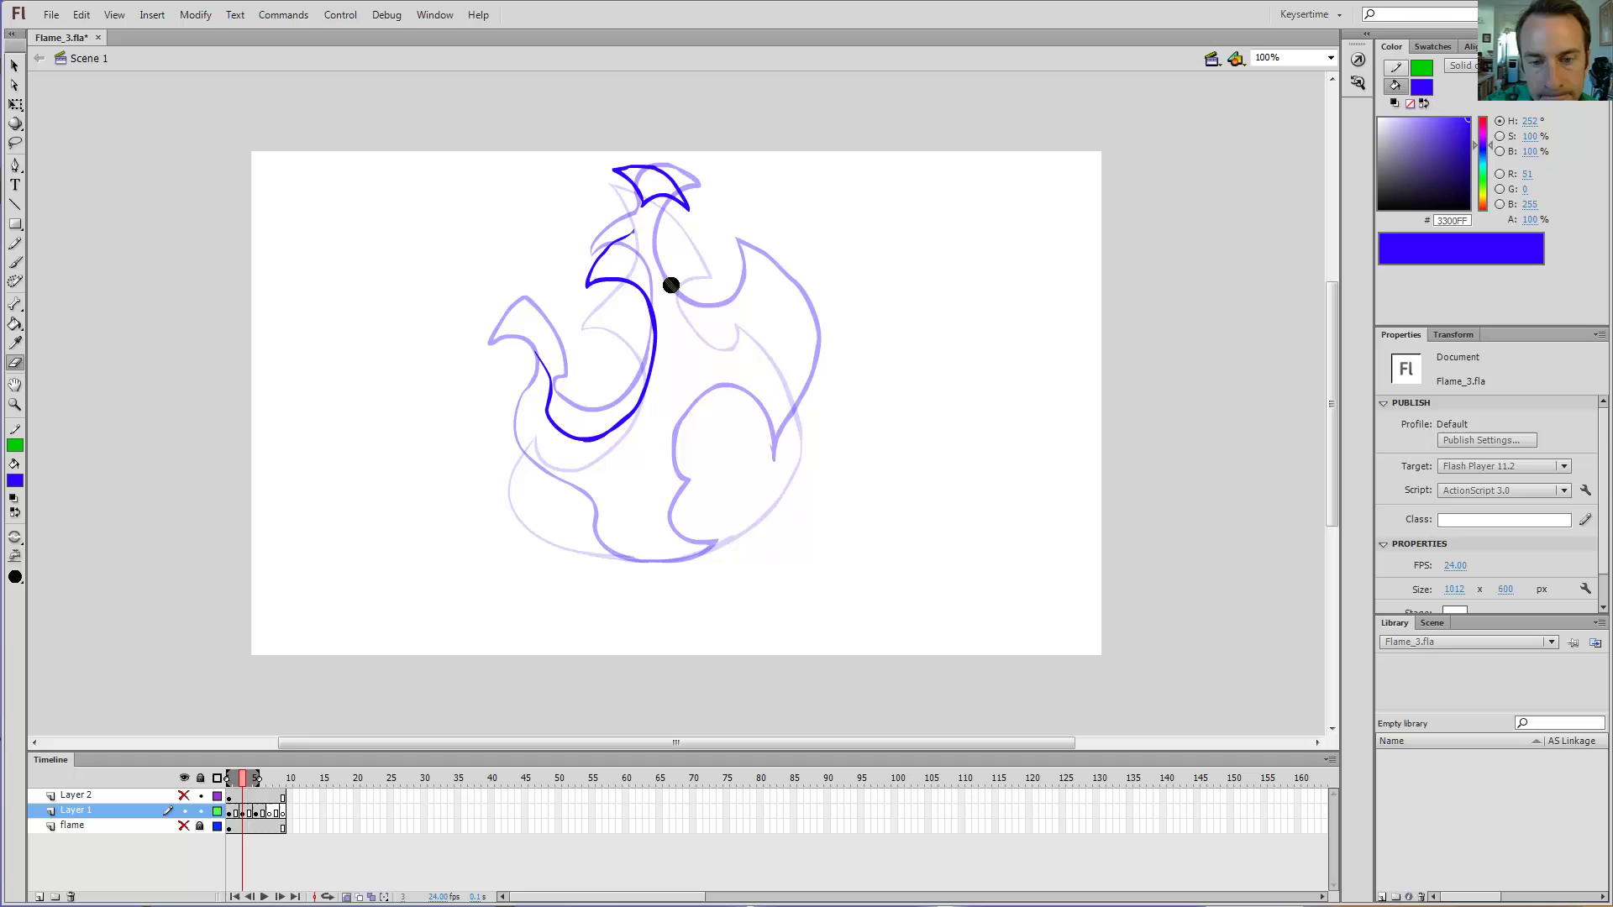
pyautogui.press(',')
pyautogui.press(',')
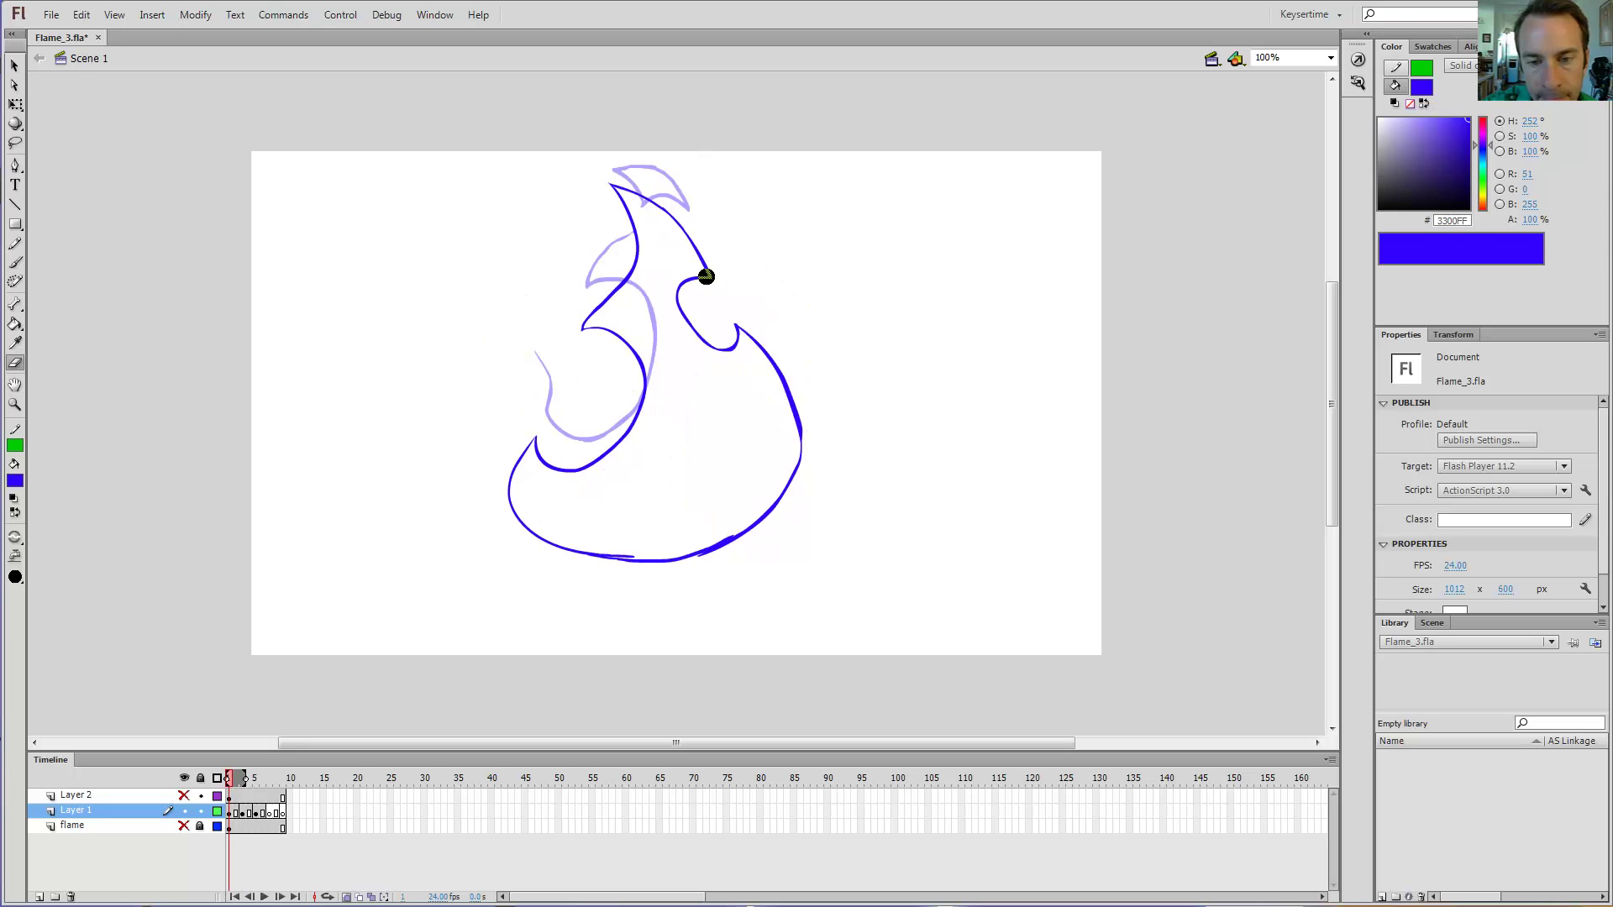
pyautogui.press('.')
pyautogui.press('.')
pyautogui.press(',')
pyautogui.press(',')
pyautogui.press('.')
pyautogui.press('.')
pyautogui.press(',')
pyautogui.press(',')
pyautogui.press('.')
pyautogui.press('.')
pyautogui.press(',')
pyautogui.press(',')
pyautogui.press('.')
pyautogui.press('.')
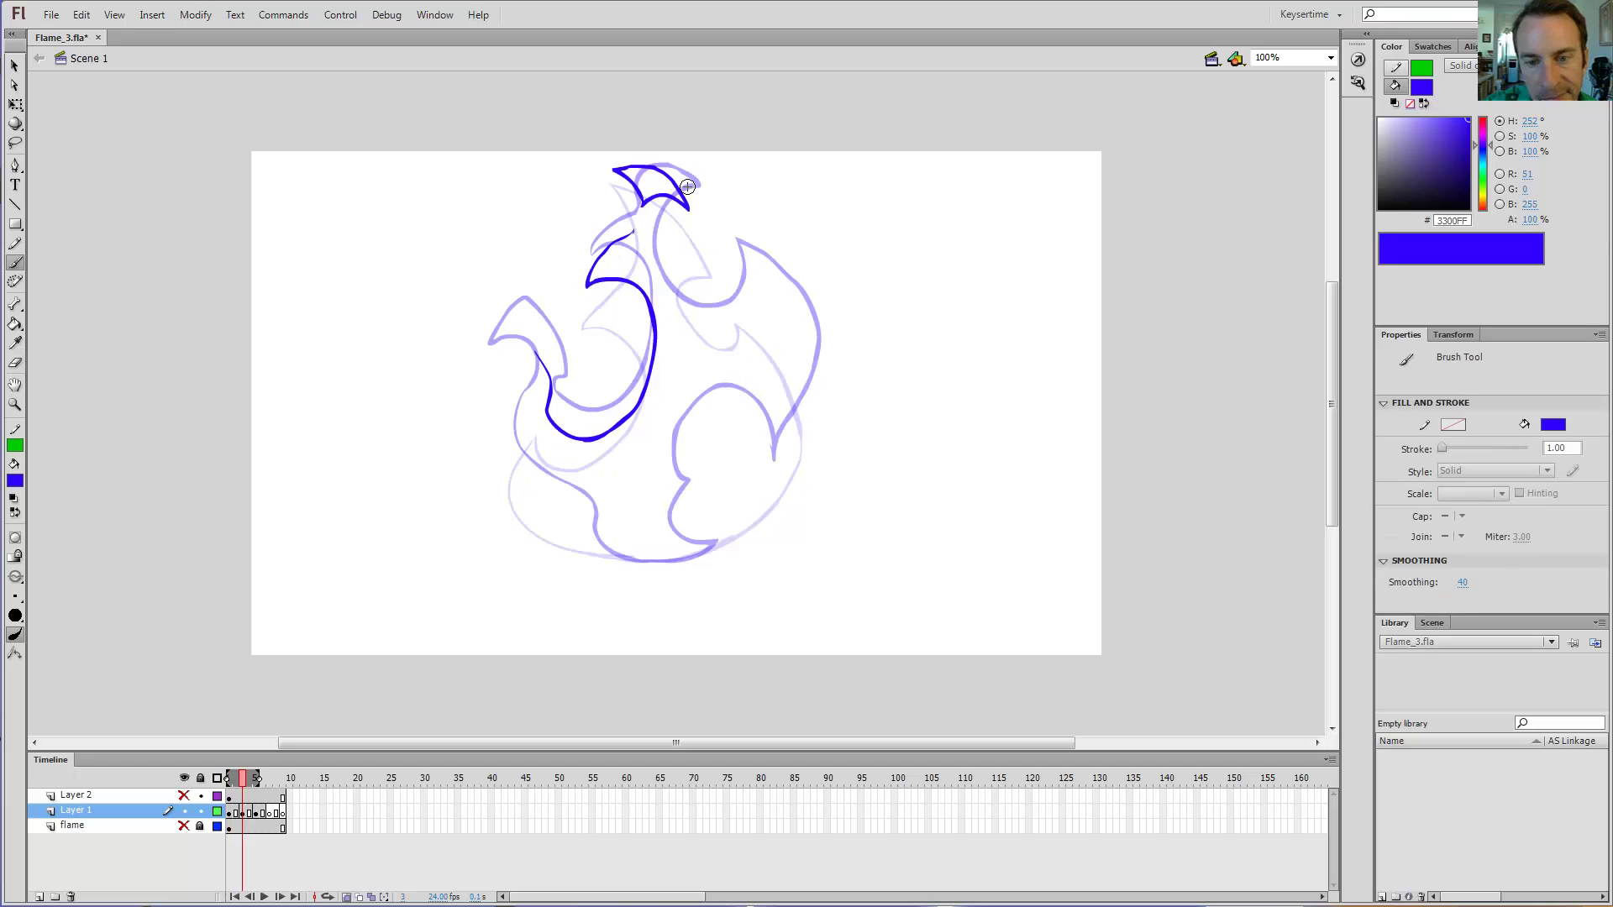
# Step: Brush the top flame curl near the tip, ending in a small hook
pyautogui.press('b')
pyautogui.press('e')
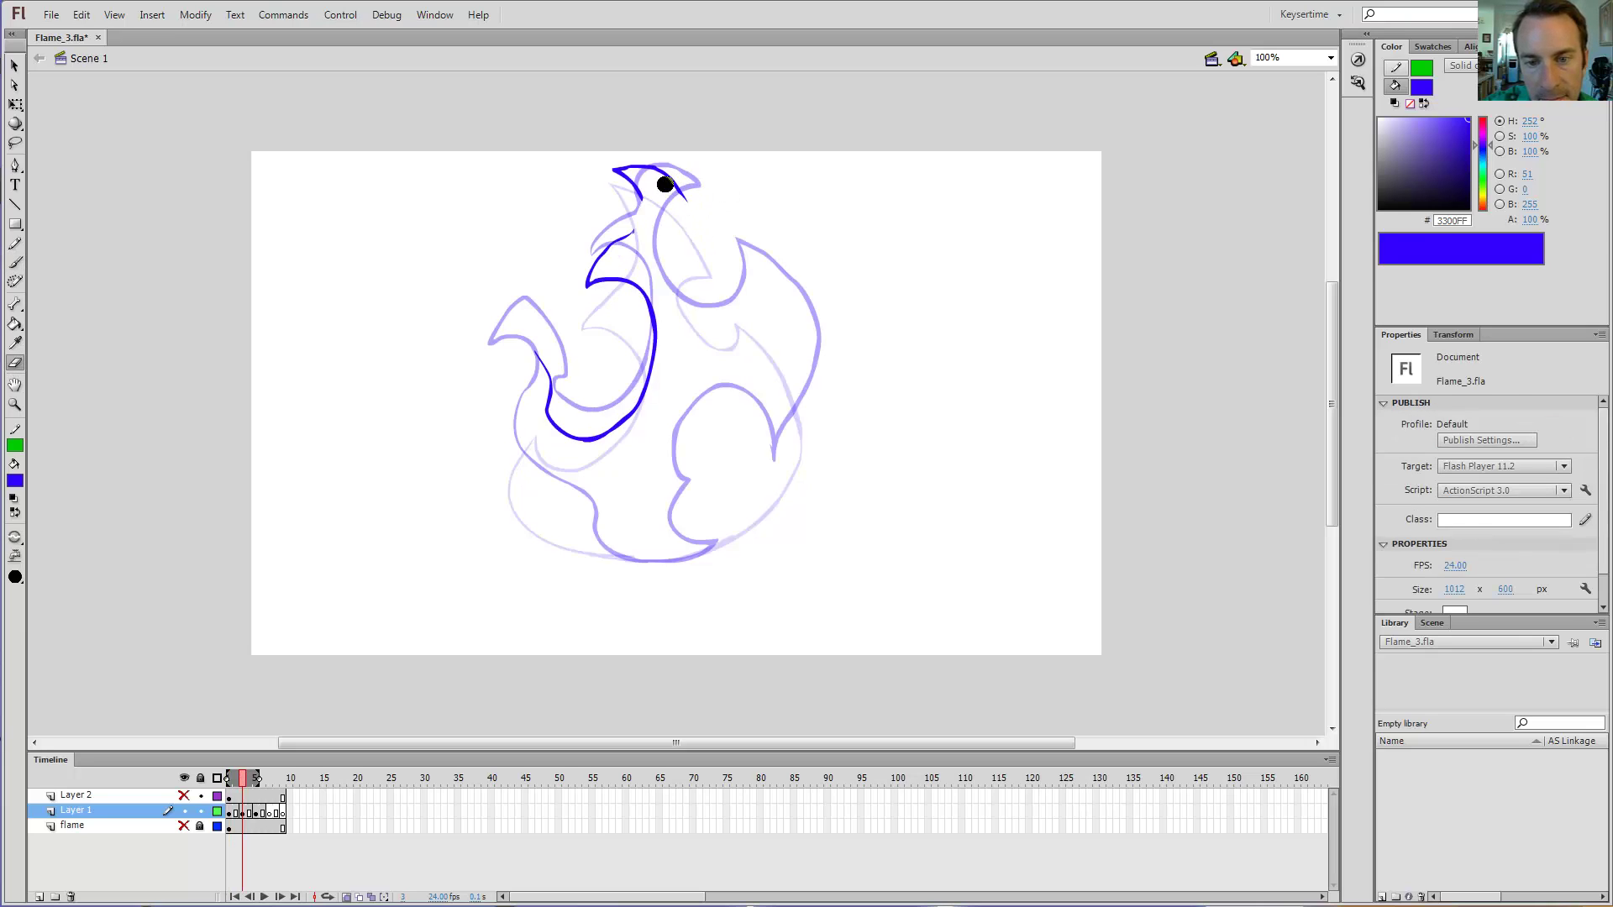
pyautogui.press('b')
pyautogui.moveTo(706, 226)
pyautogui.mouseDown()
pyautogui.moveTo(672, 252)
pyautogui.moveTo(694, 317)
pyautogui.moveTo(752, 277)
pyautogui.moveTo(734, 353)
pyautogui.mouseUp()
pyautogui.press('e')
pyautogui.press('b')
pyautogui.moveTo(747, 294); pyautogui.dragTo(737, 280)
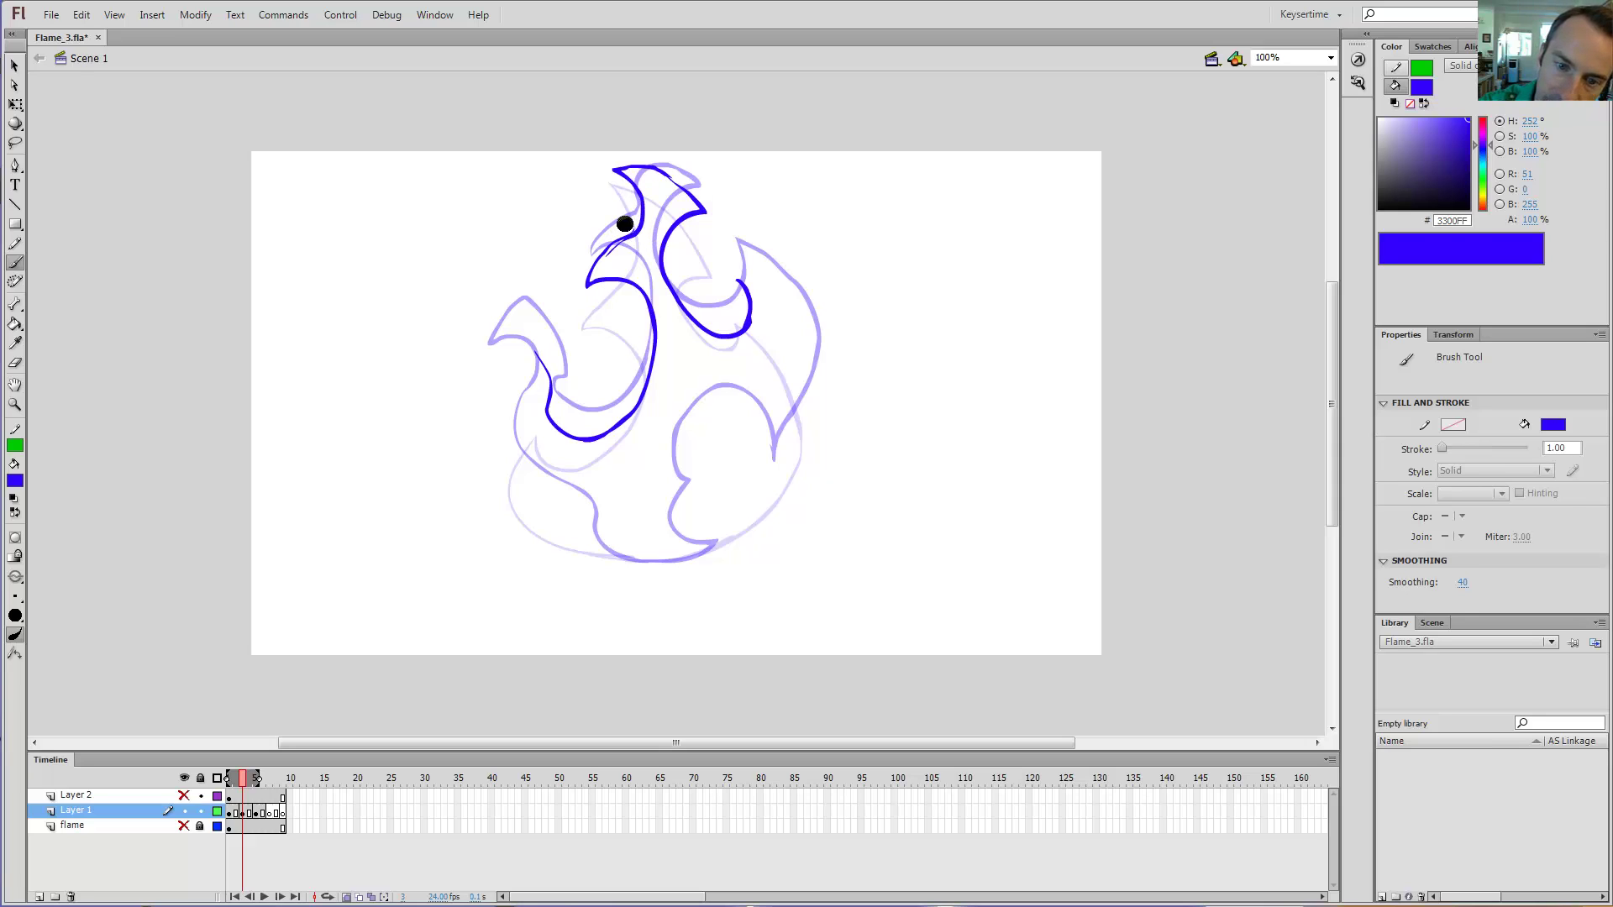
# Step: Brush frame 3's right edge, left side and bottom edge, undoing the hook on the left stroke
pyautogui.press('e')
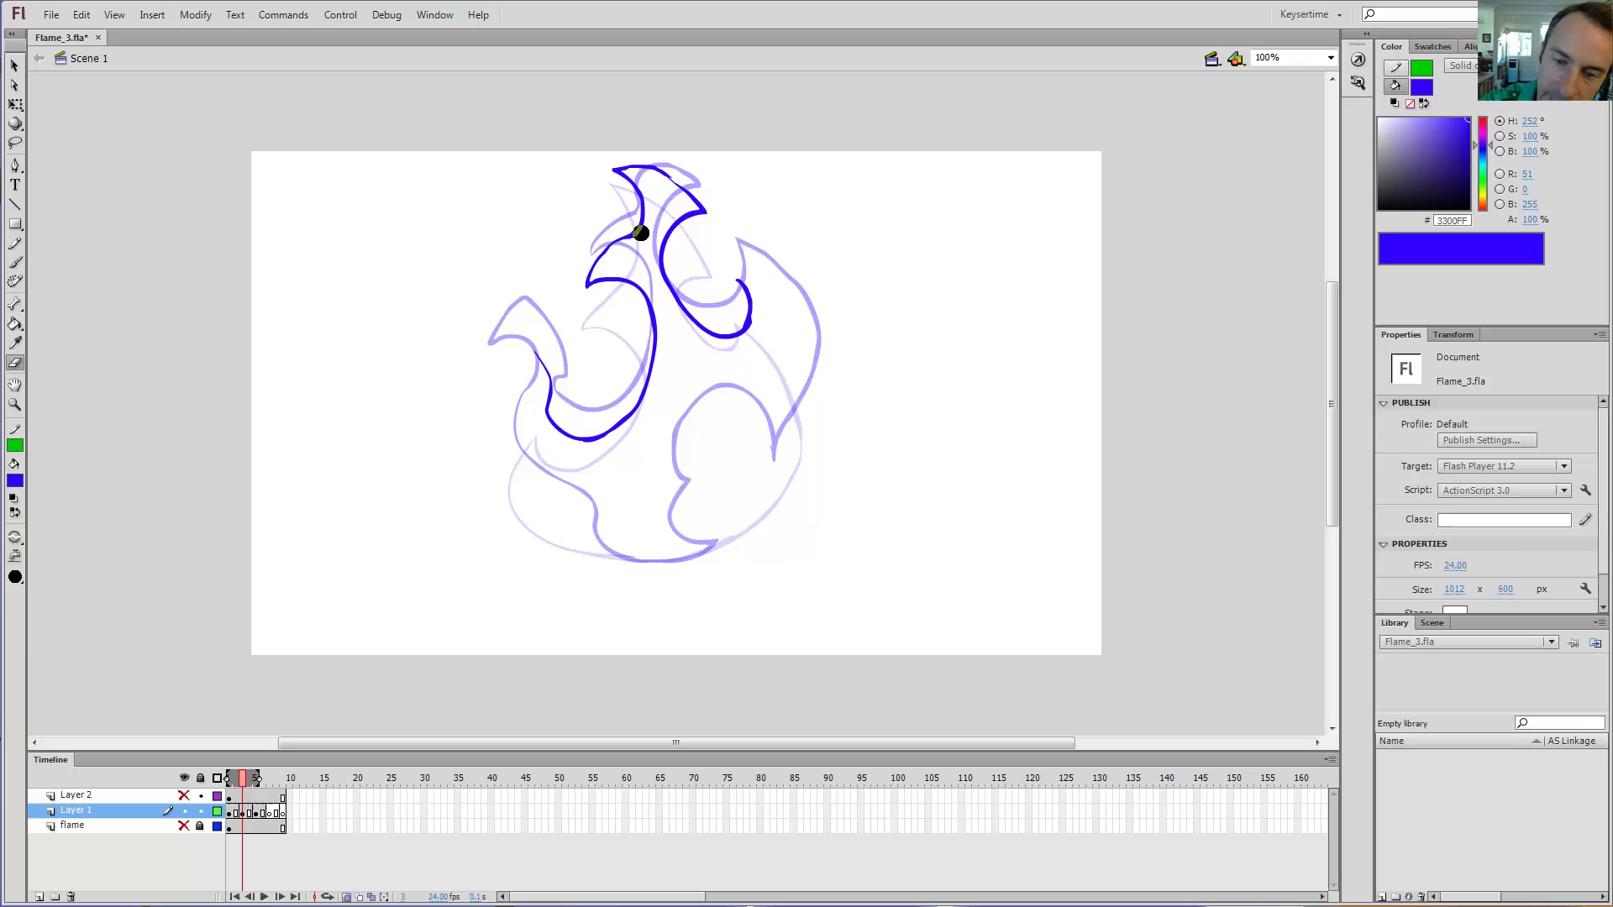
pyautogui.press('b')
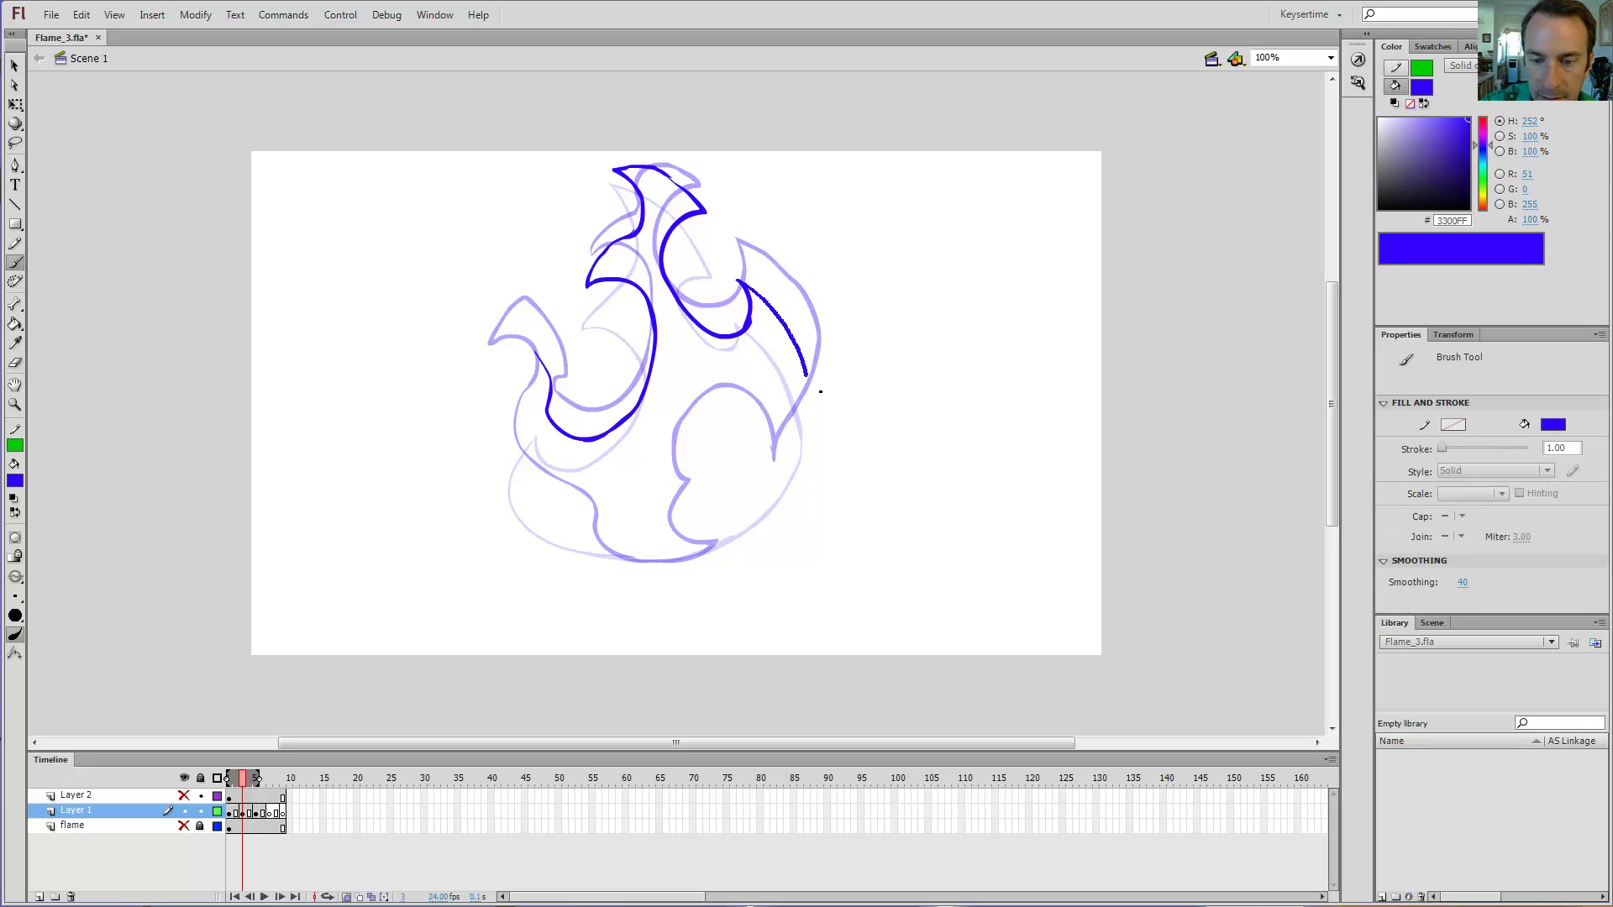
pyautogui.moveTo(806, 481)
pyautogui.mouseDown()
pyautogui.moveTo(759, 496)
pyautogui.moveTo(708, 473)
pyautogui.moveTo(728, 528)
pyautogui.moveTo(687, 563)
pyautogui.mouseUp()
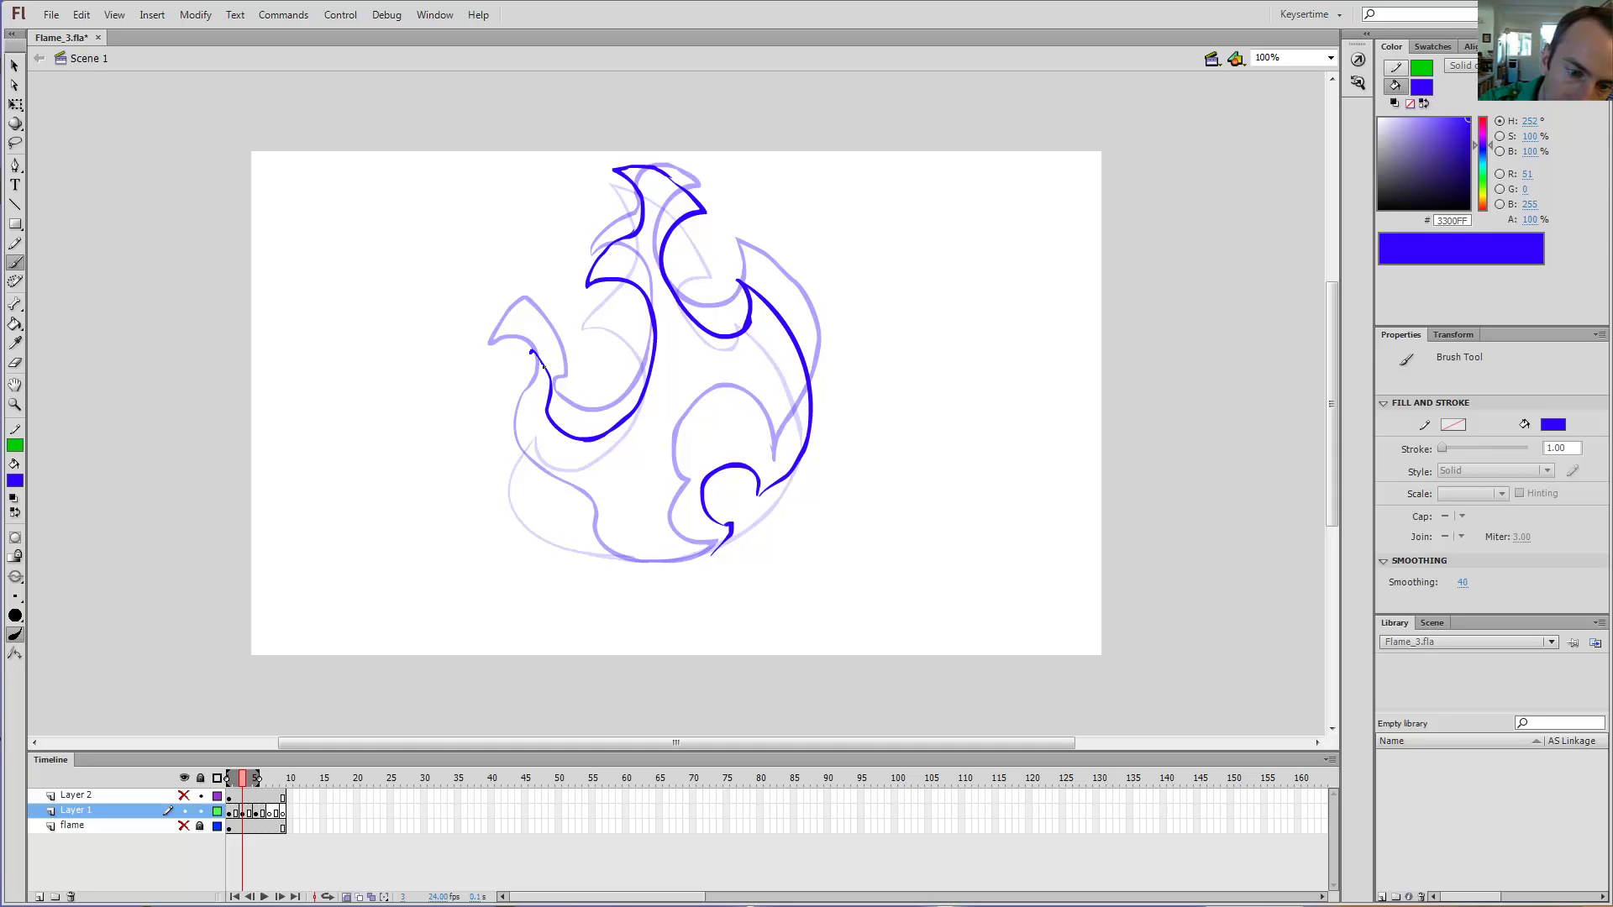
pyautogui.moveTo(522, 400); pyautogui.dragTo(503, 441)
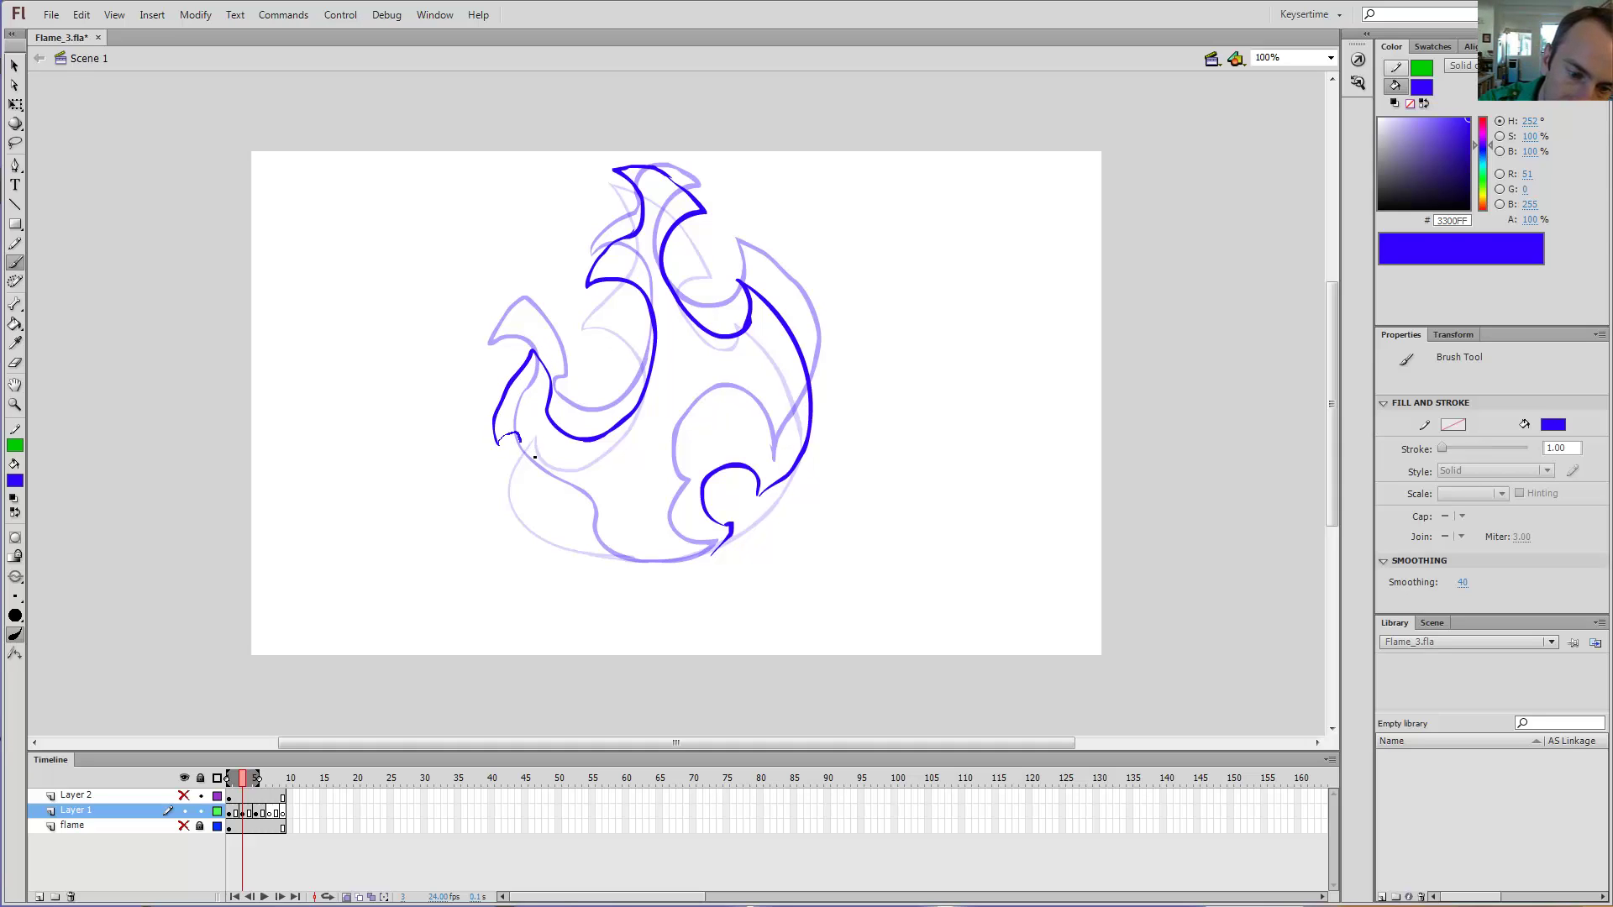
pyautogui.hotkey('ctrl', 'z')
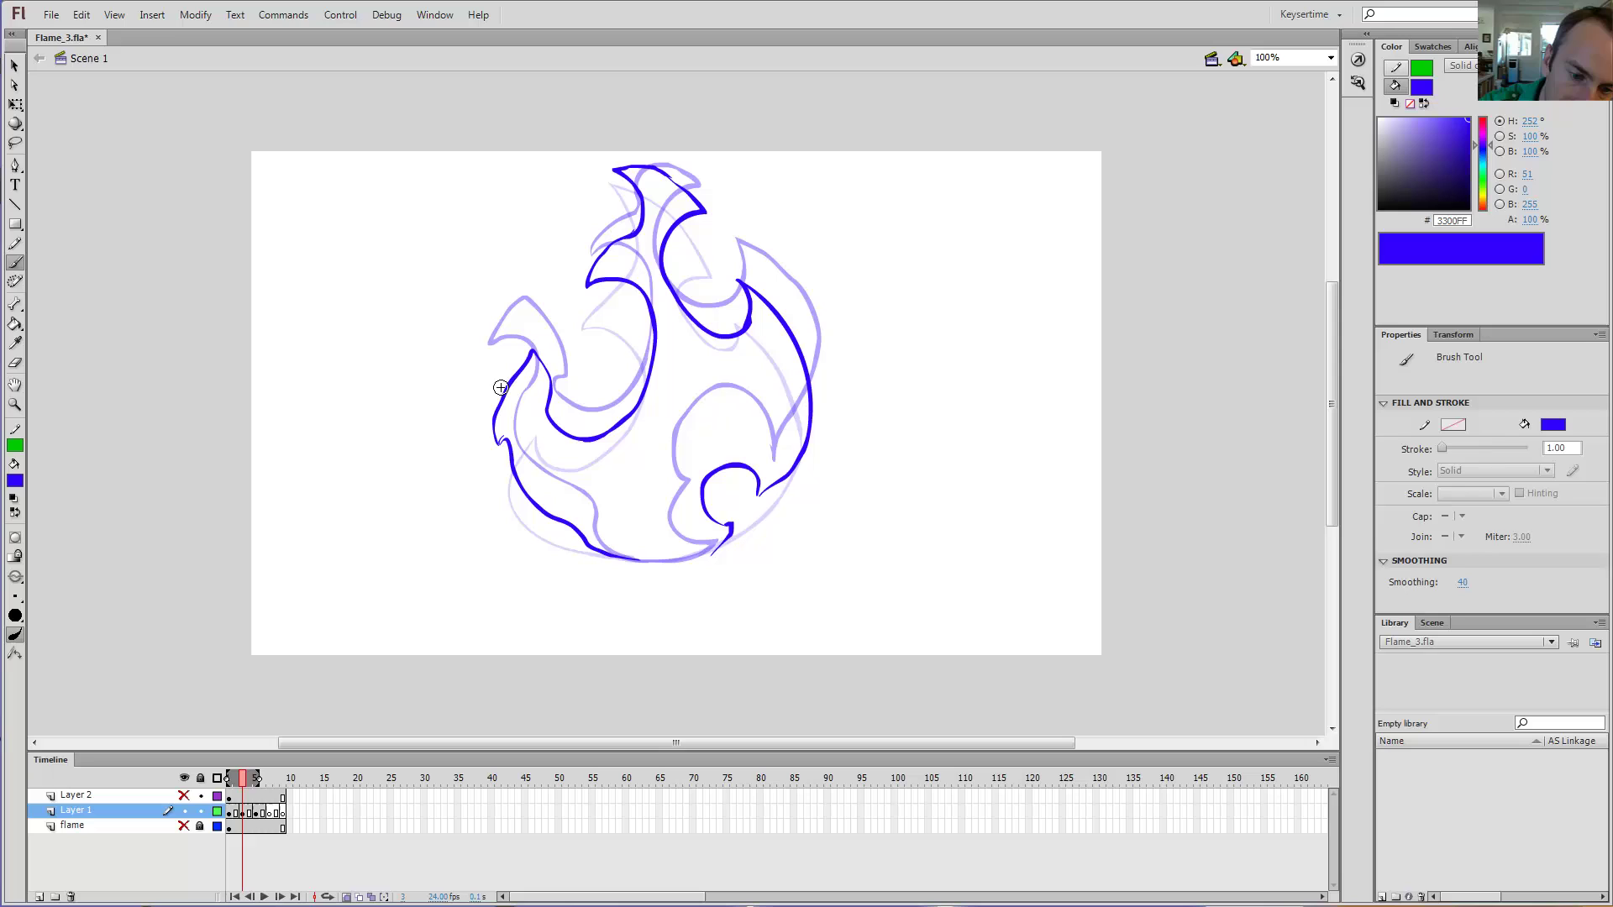
pyautogui.press('e')
pyautogui.press('b')
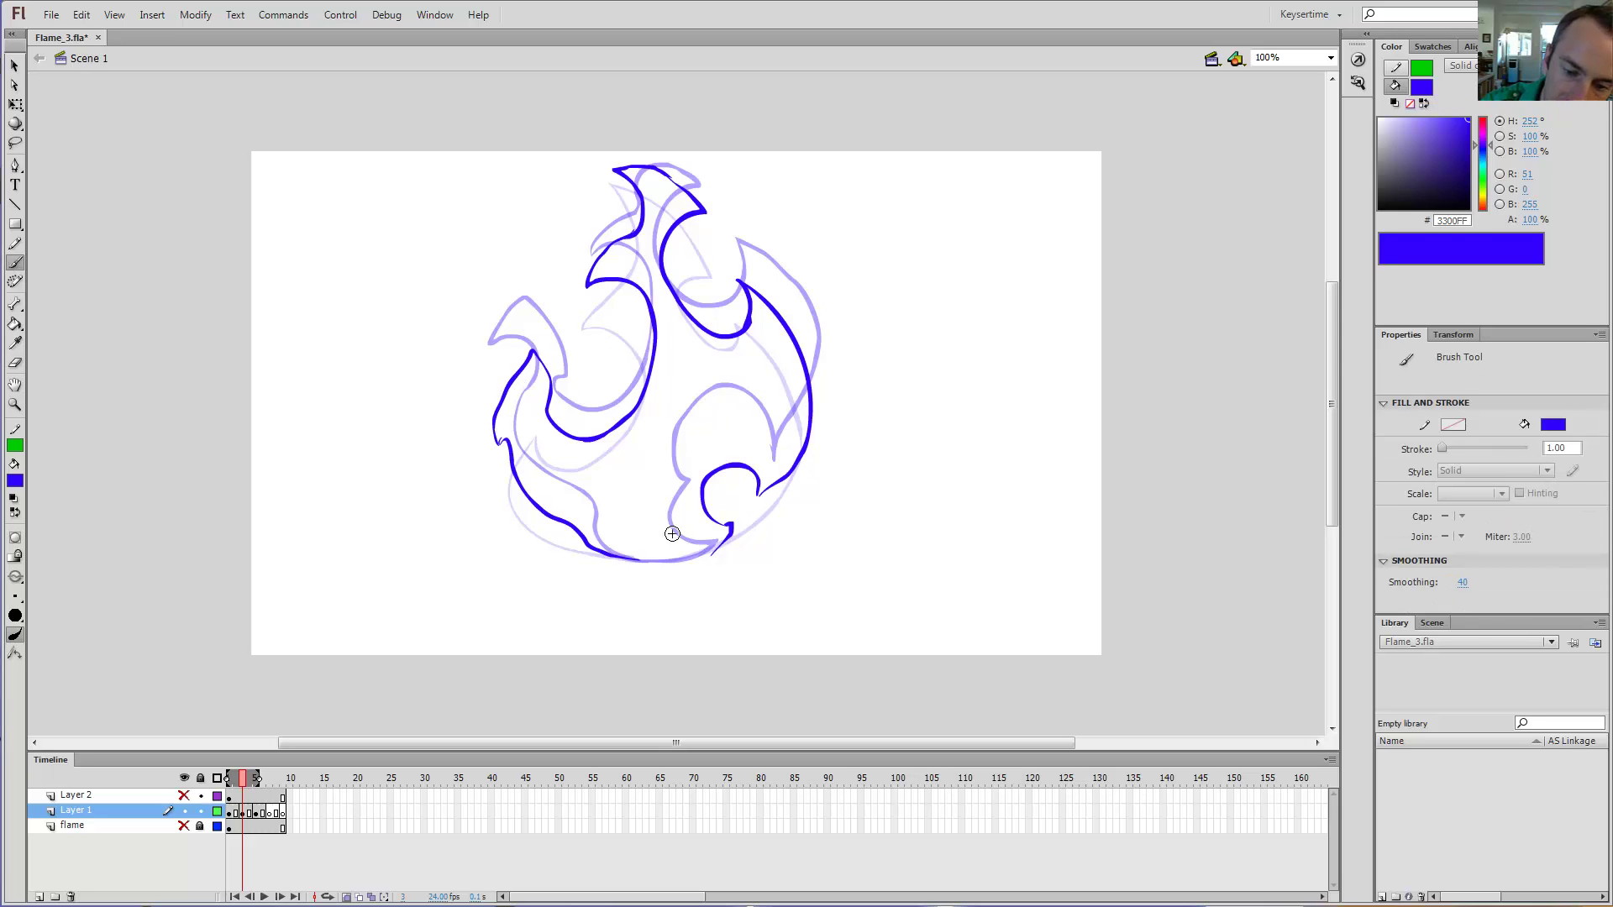
pyautogui.moveTo(722, 564); pyautogui.dragTo(716, 556)
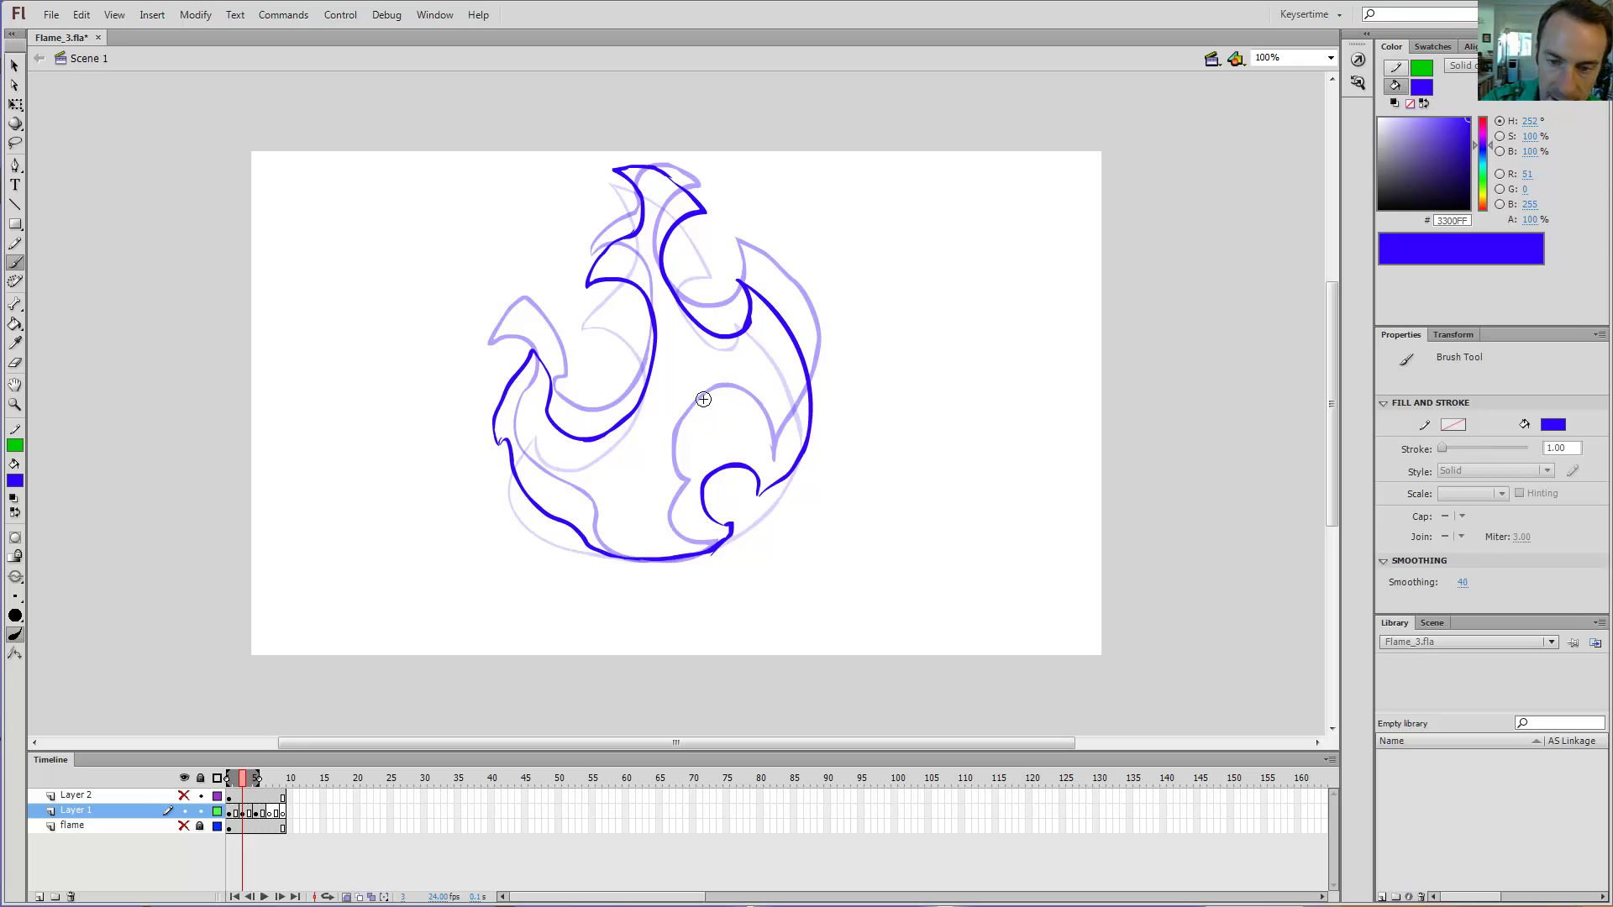
pyautogui.press('.')
pyautogui.press('.')
pyautogui.press('.')
pyautogui.press('.')
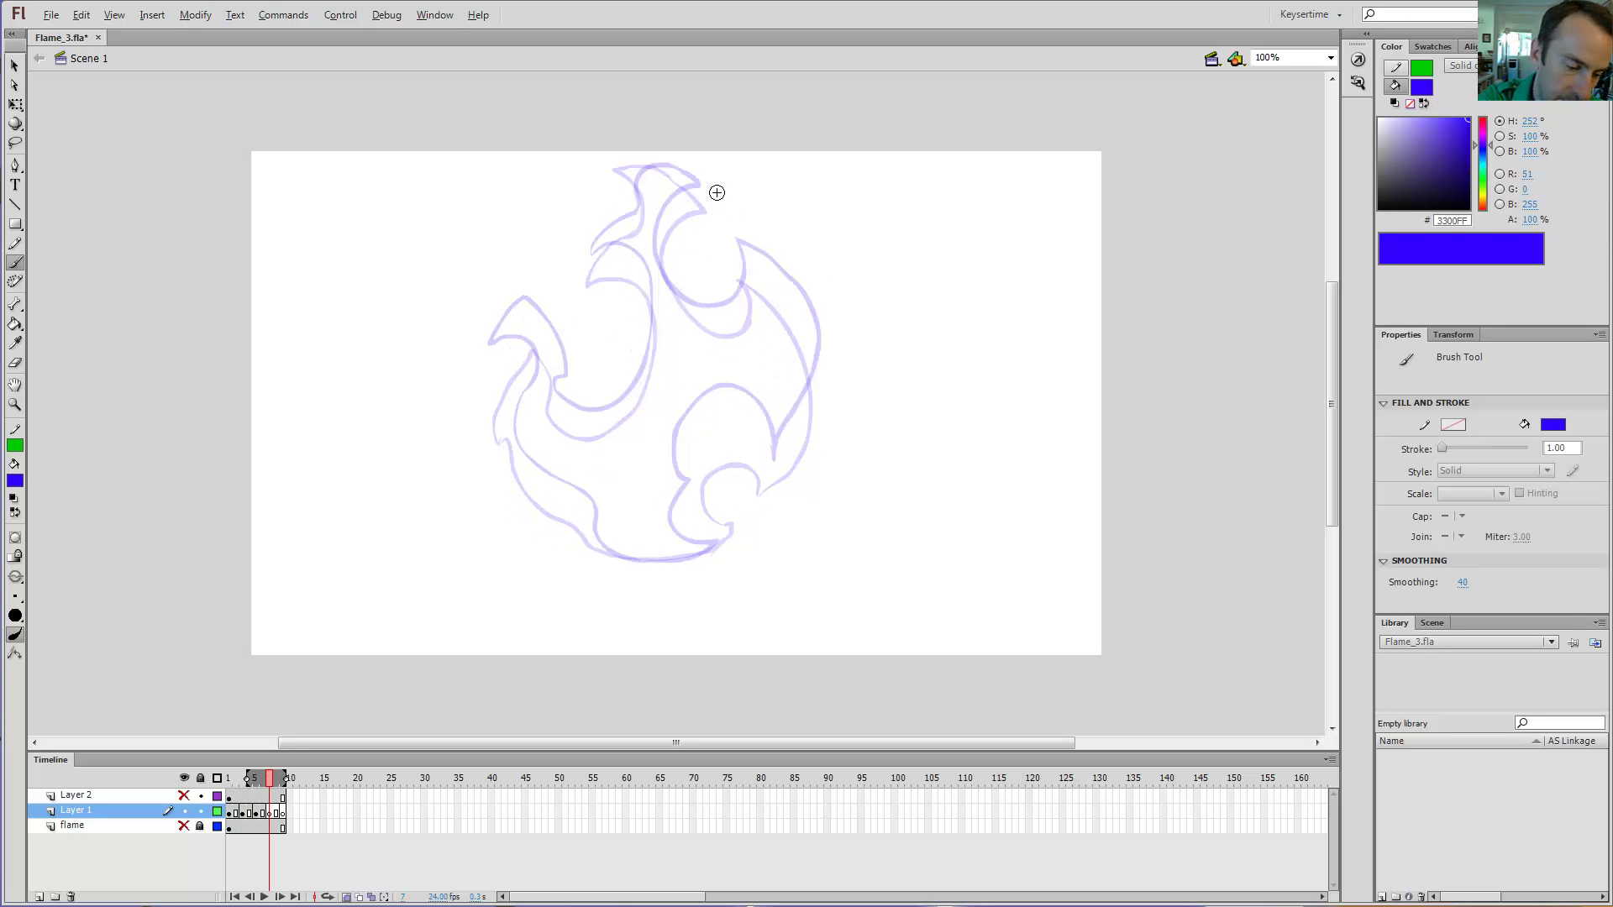
# Step: Step through the later frames and inspect frame 10's flame outline
pyautogui.press('.')
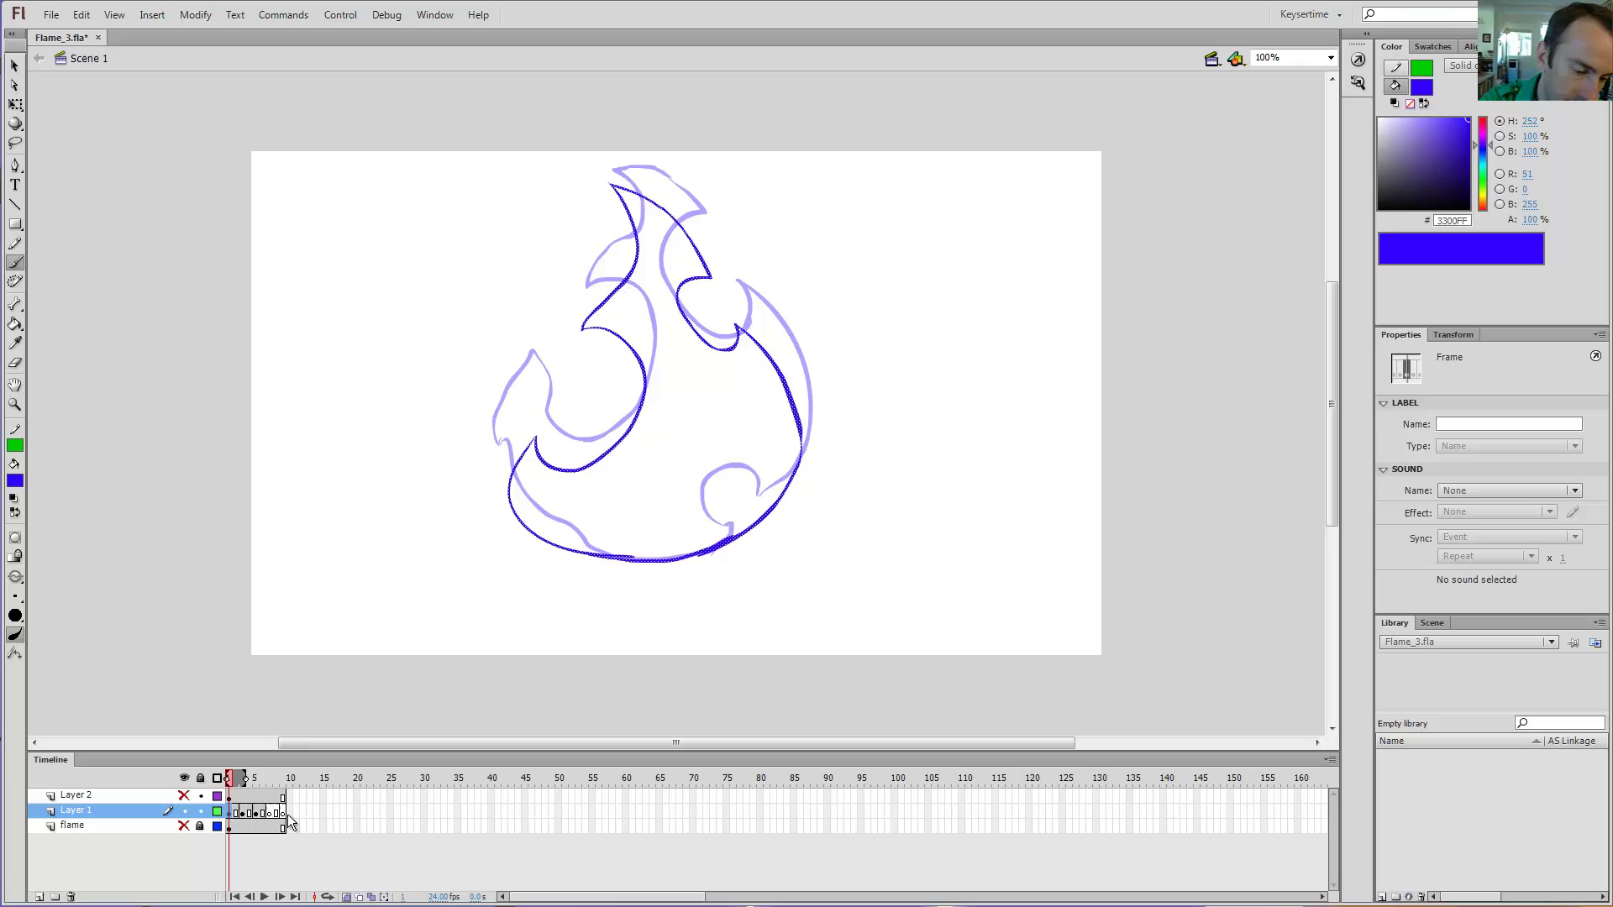
pyautogui.press('.')
pyautogui.click(288, 809)
pyautogui.hotkey('shift', ',')
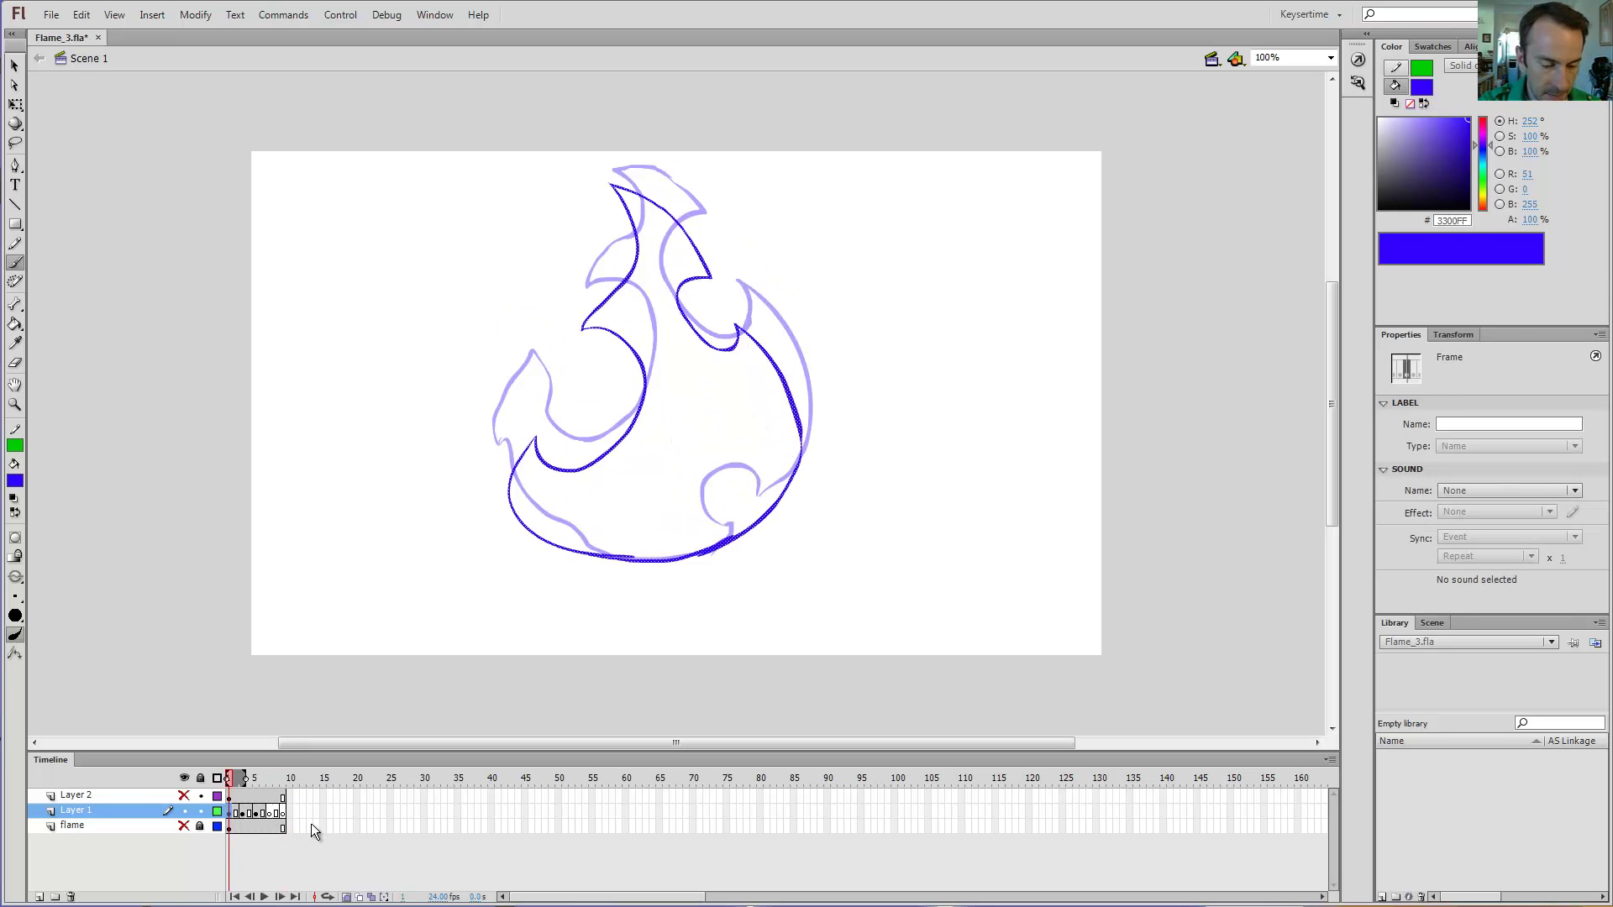
pyautogui.click(286, 809)
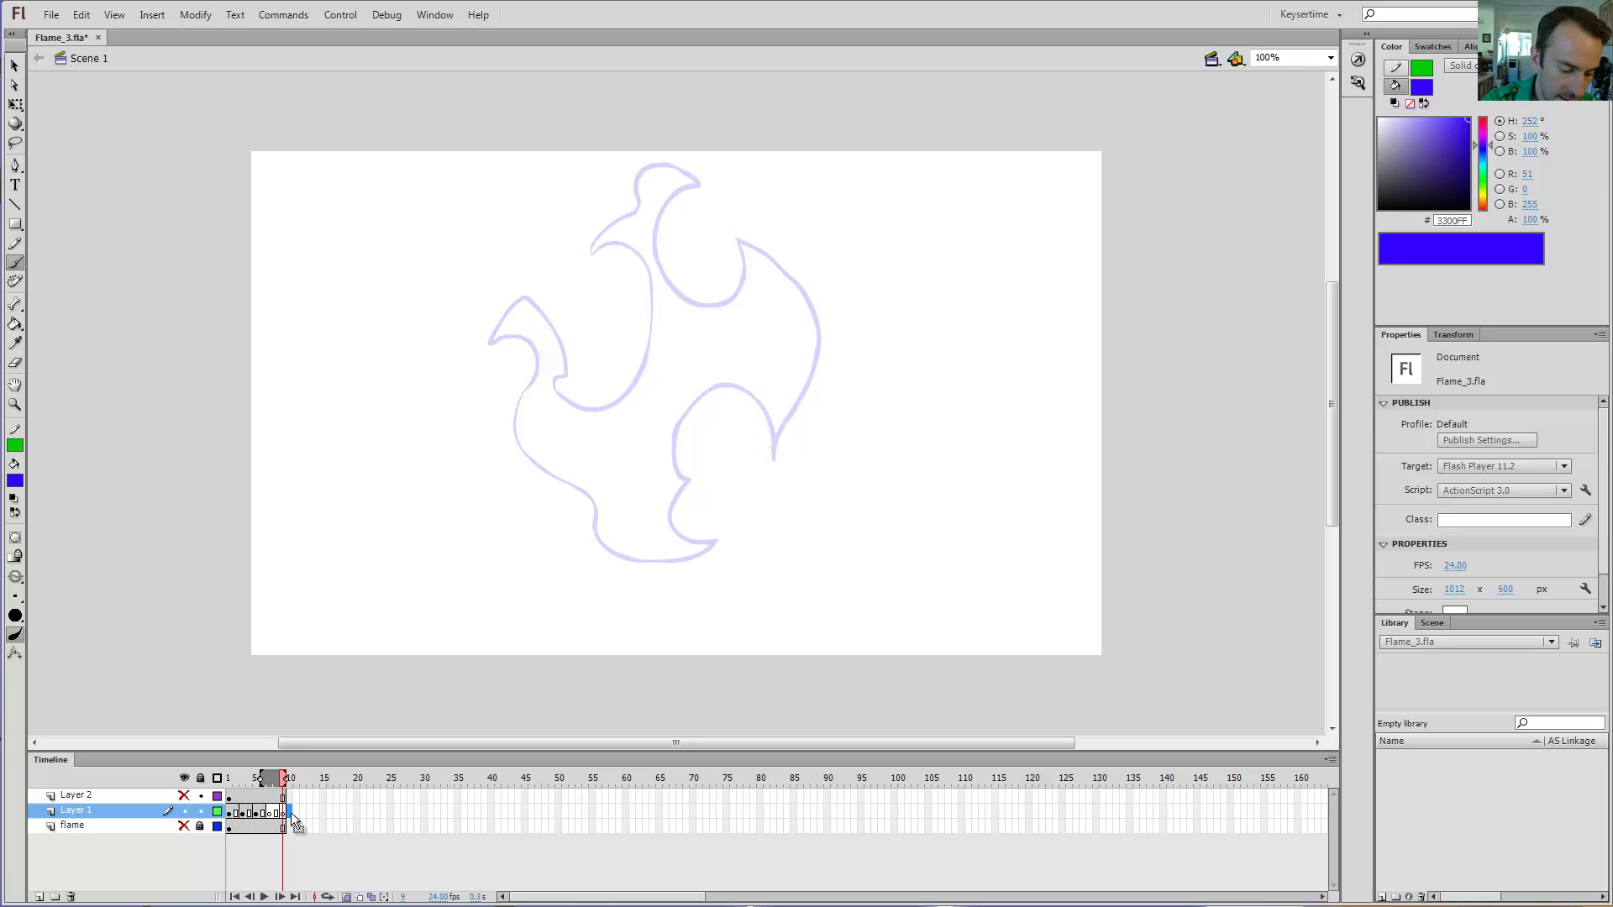
pyautogui.click(290, 812)
pyautogui.press('F7')
pyautogui.hotkey('ctrl', 'shift', 'v')
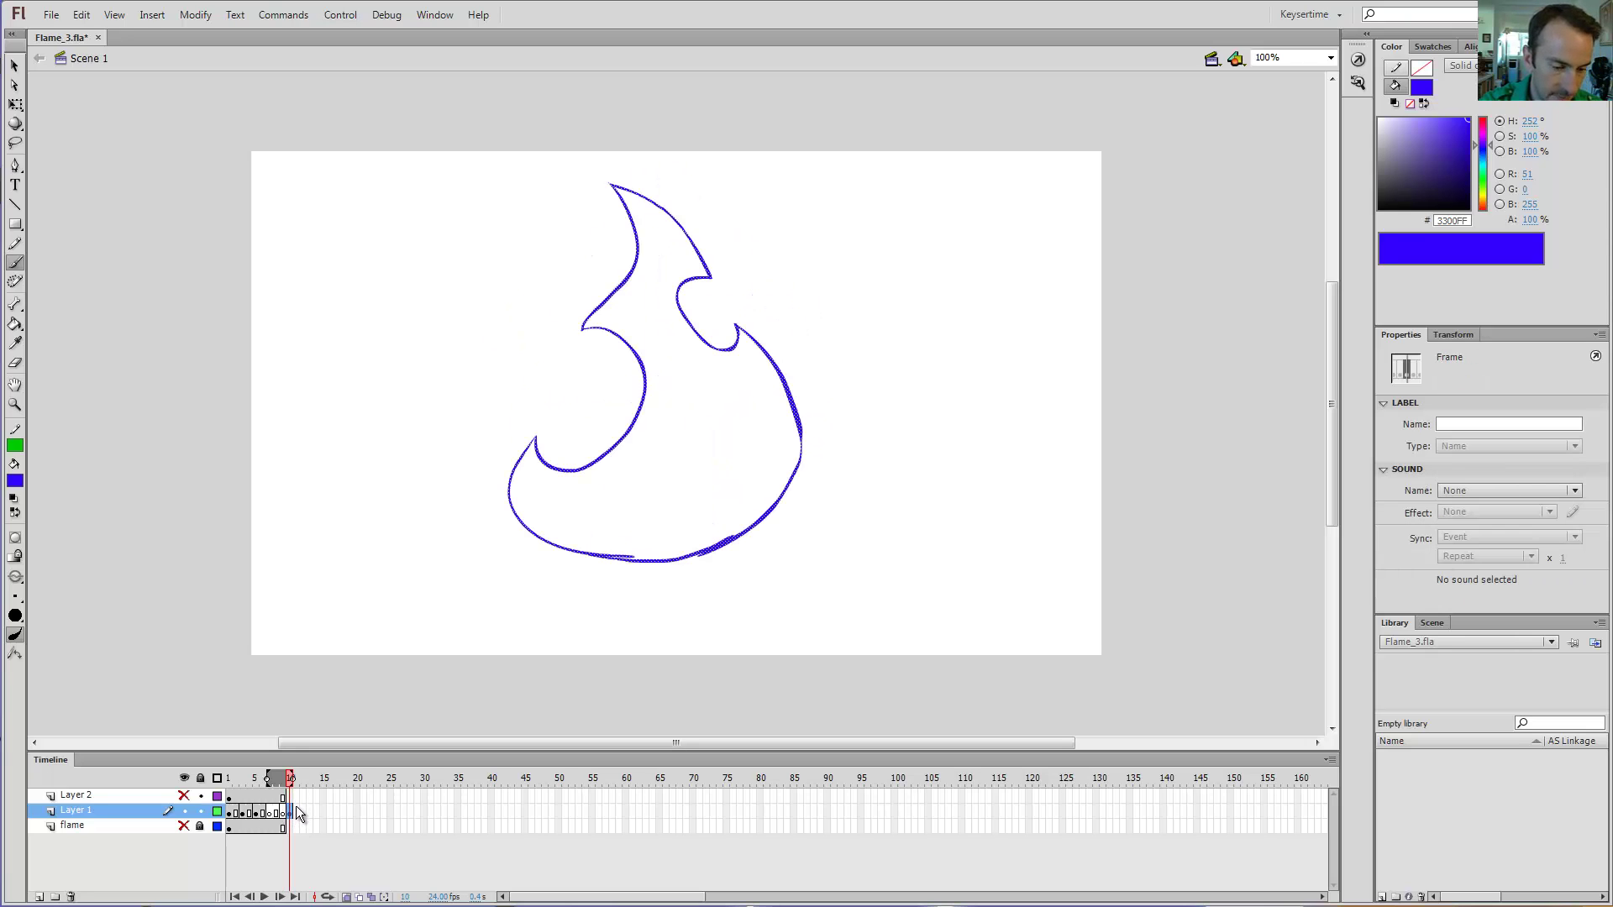
# Step: On frame 7, shift the onion-skin range one frame later and brush the upper-right curl and right edge
pyautogui.click(269, 812)
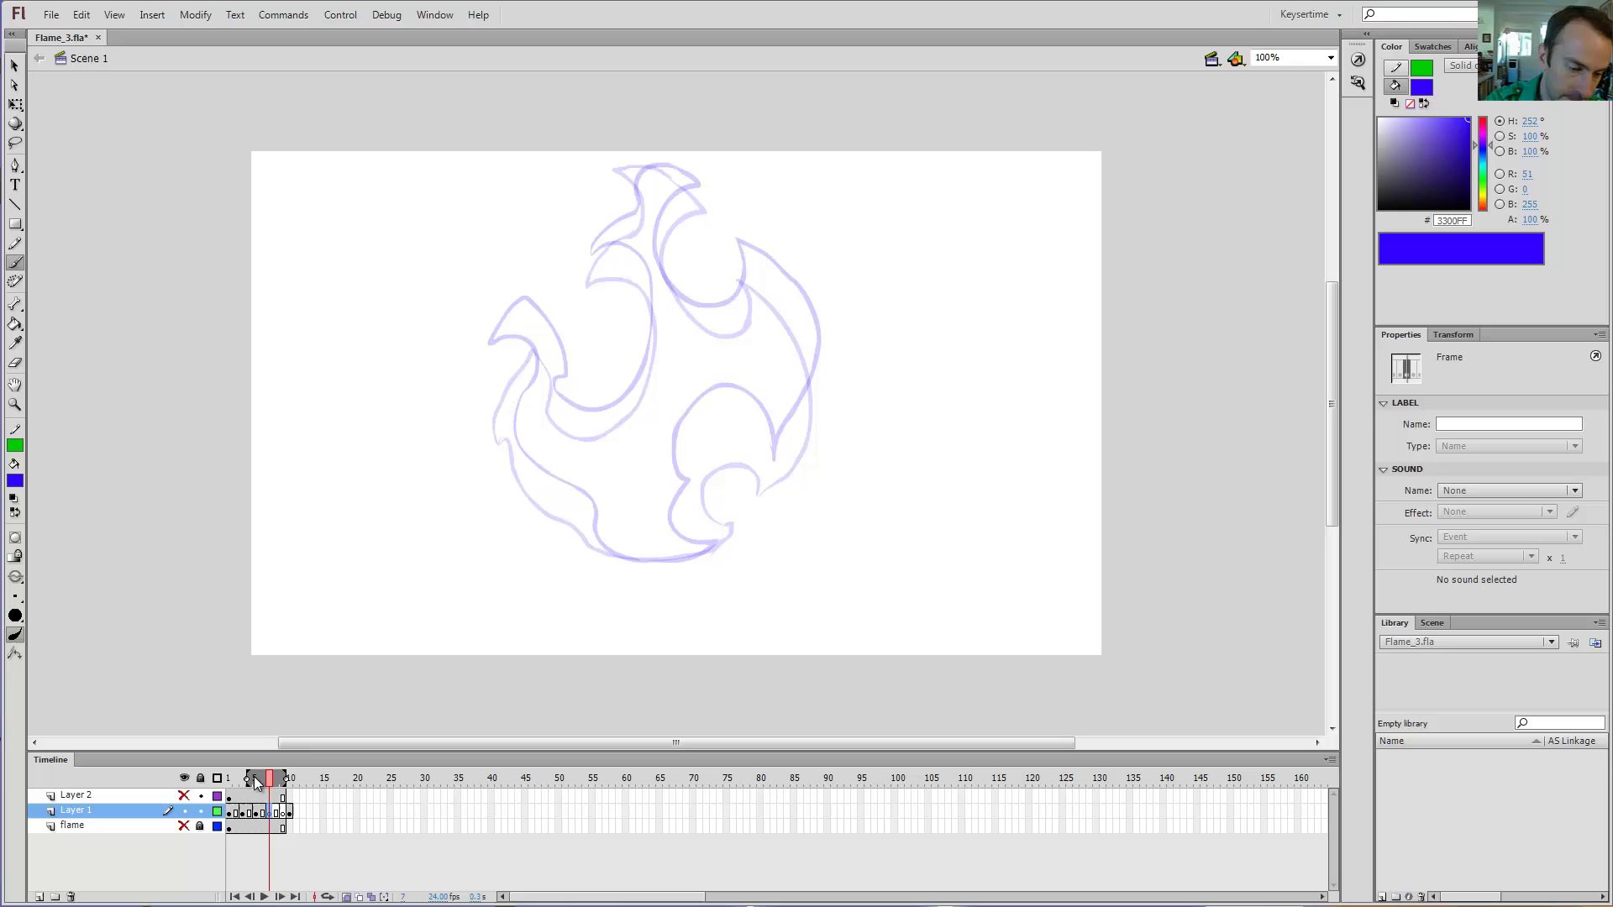
pyautogui.moveTo(253, 778); pyautogui.dragTo(290, 776)
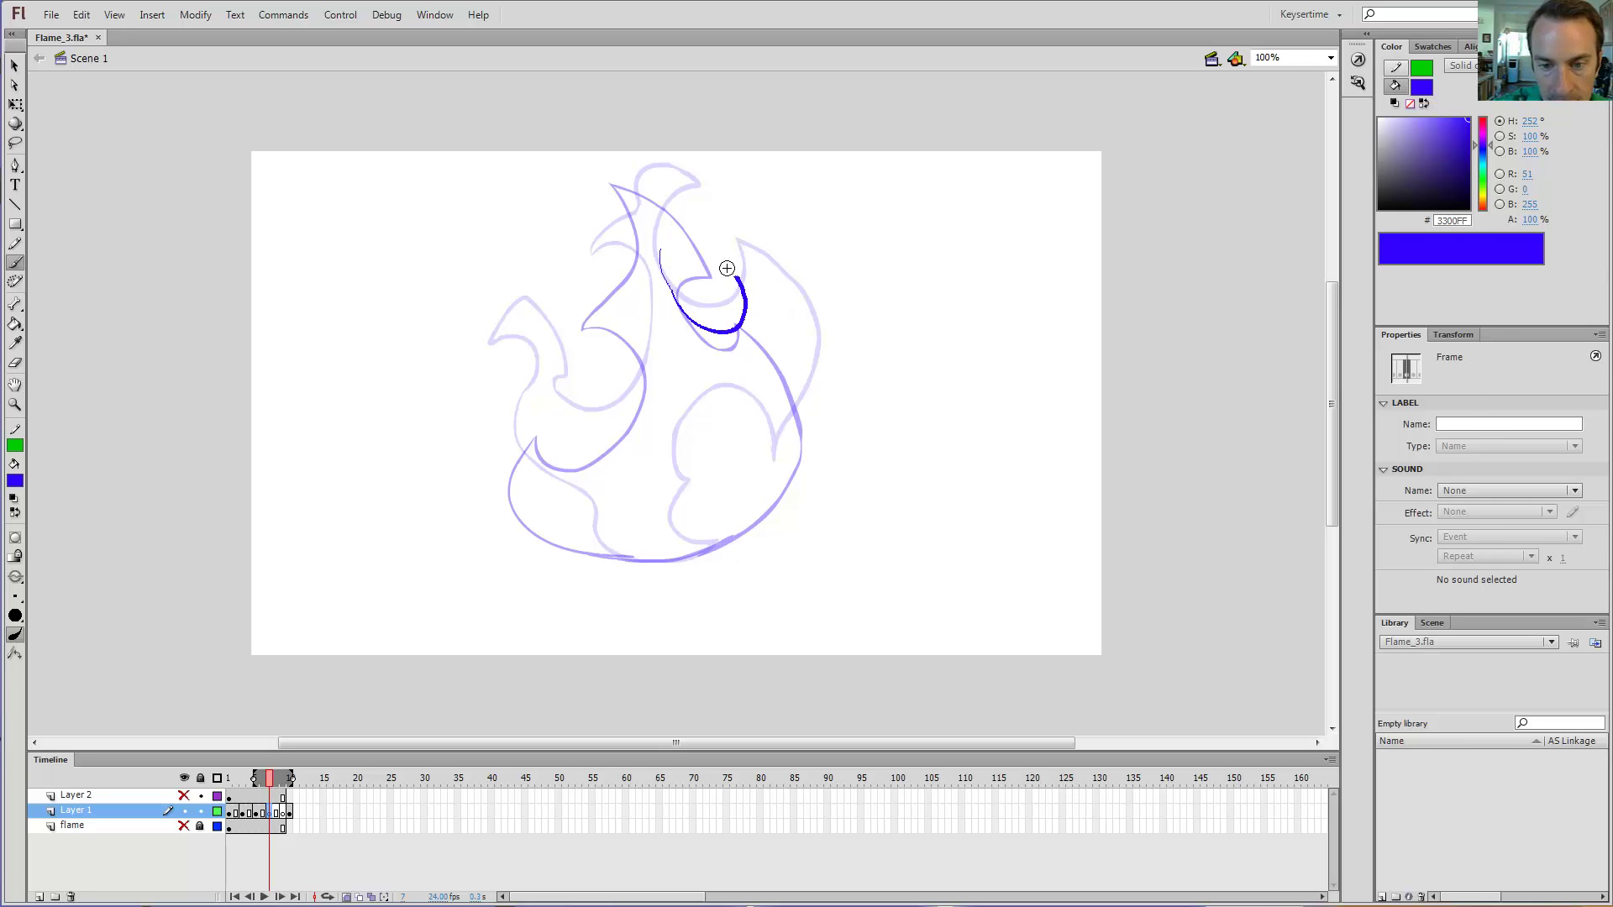
pyautogui.moveTo(726, 268); pyautogui.dragTo(737, 276)
pyautogui.moveTo(814, 358); pyautogui.dragTo(766, 488)
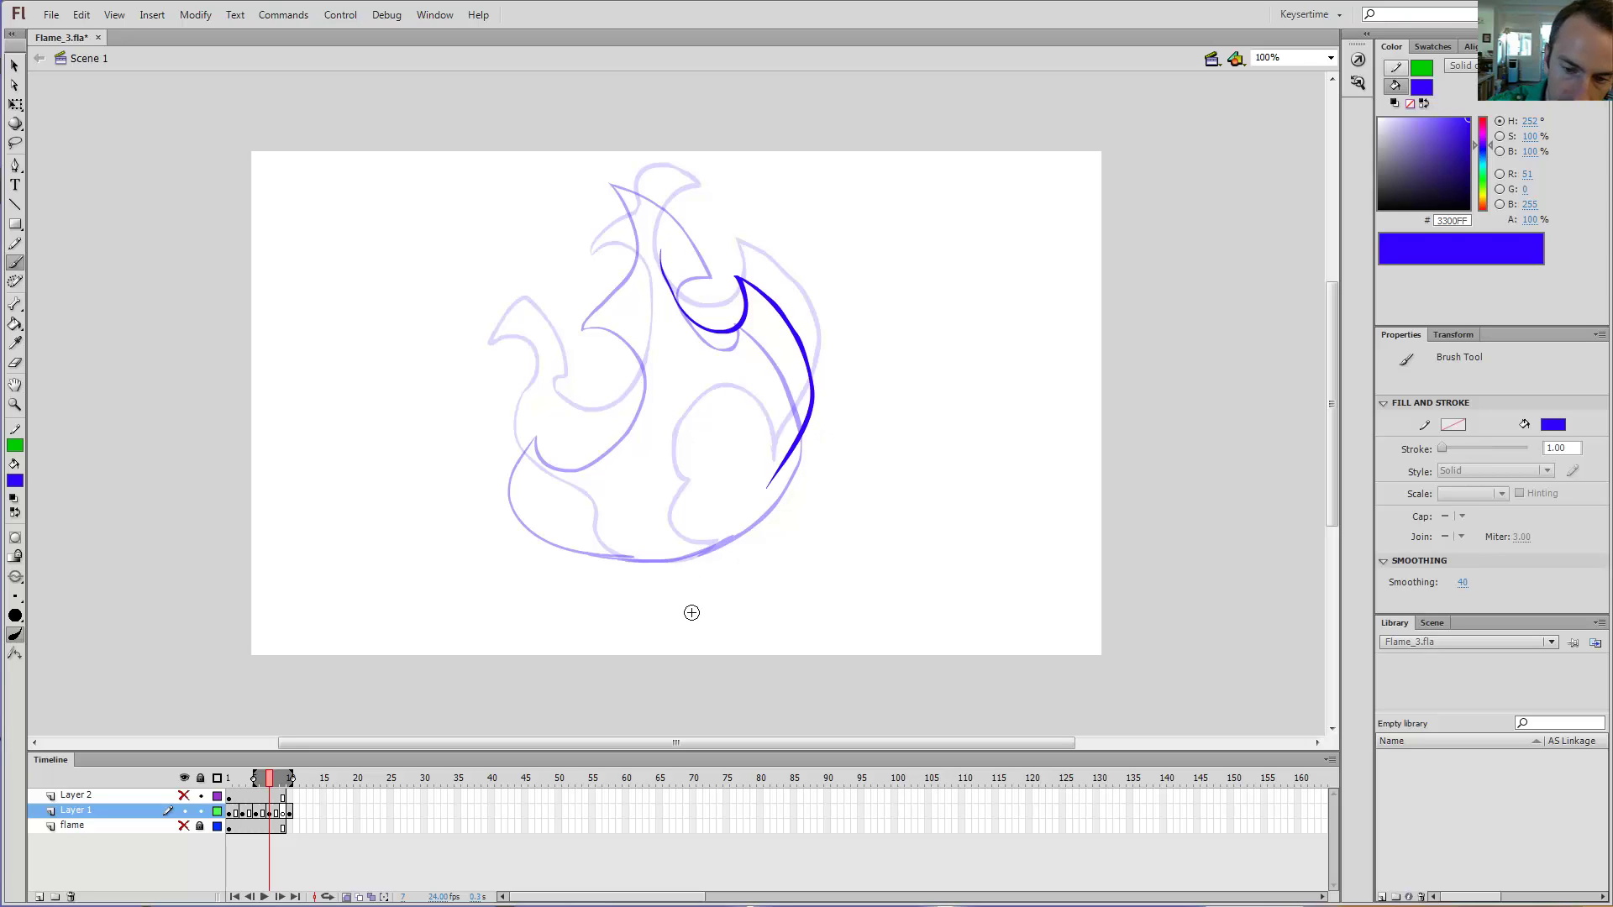
# Step: Delete and restore frame 7's right-hand blue stroke, checking frame 5's outline for reference
pyautogui.press(',')
pyautogui.press(',')
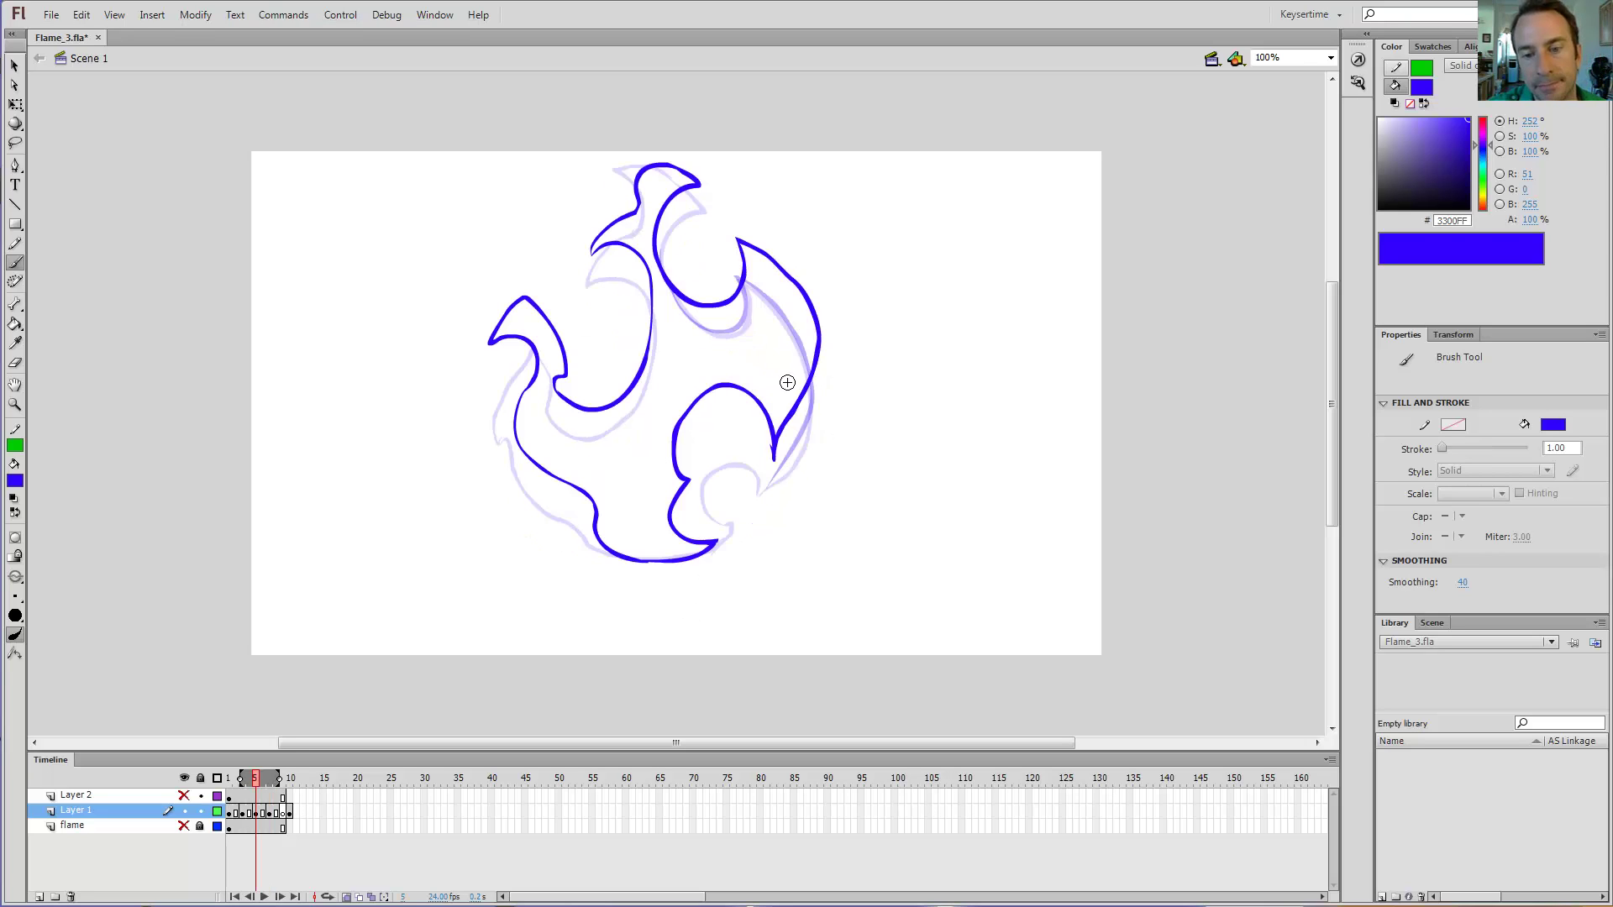
pyautogui.press('.')
pyautogui.press('.')
pyautogui.press('v')
pyautogui.click(810, 410)
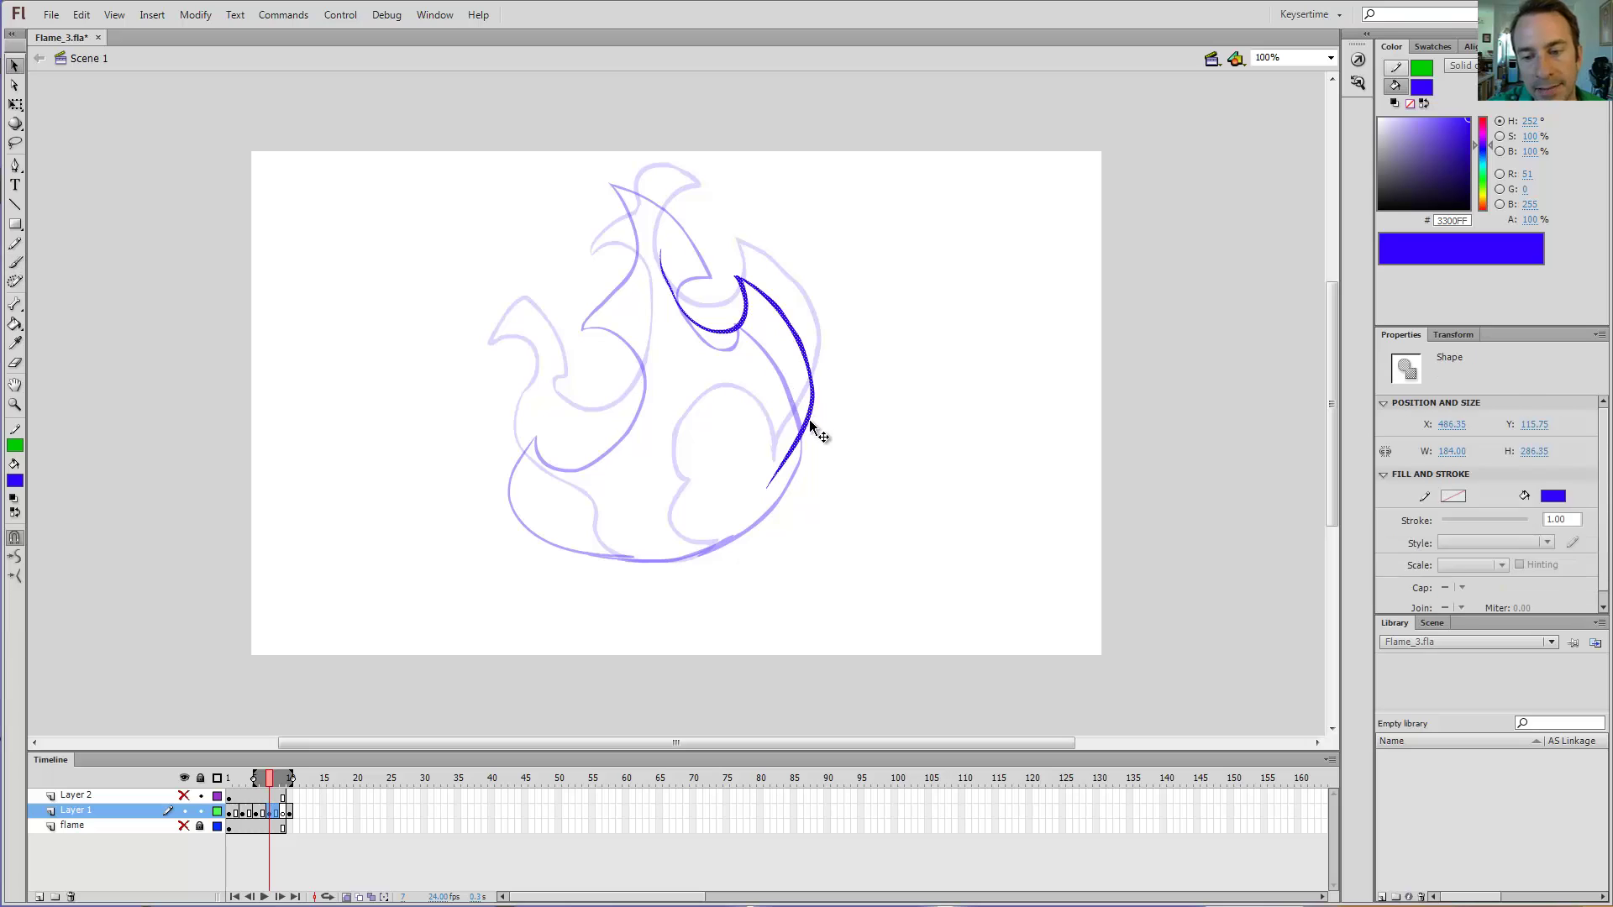
pyautogui.press('Delete')
pyautogui.hotkey('ctrl', 'z')
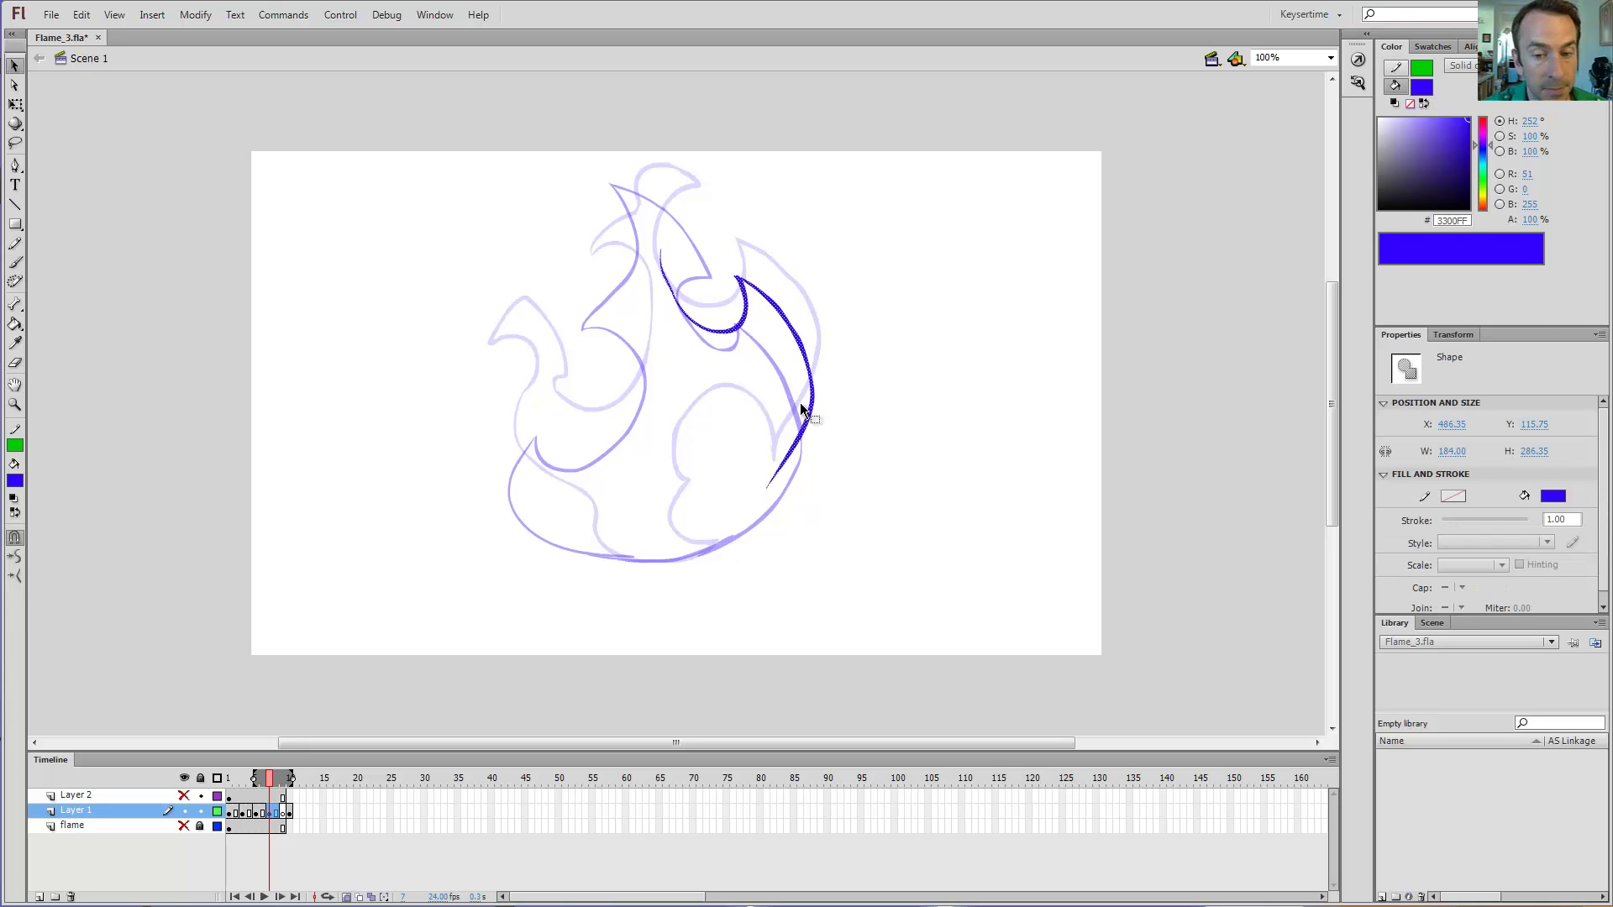
pyautogui.press(',')
pyautogui.press(',')
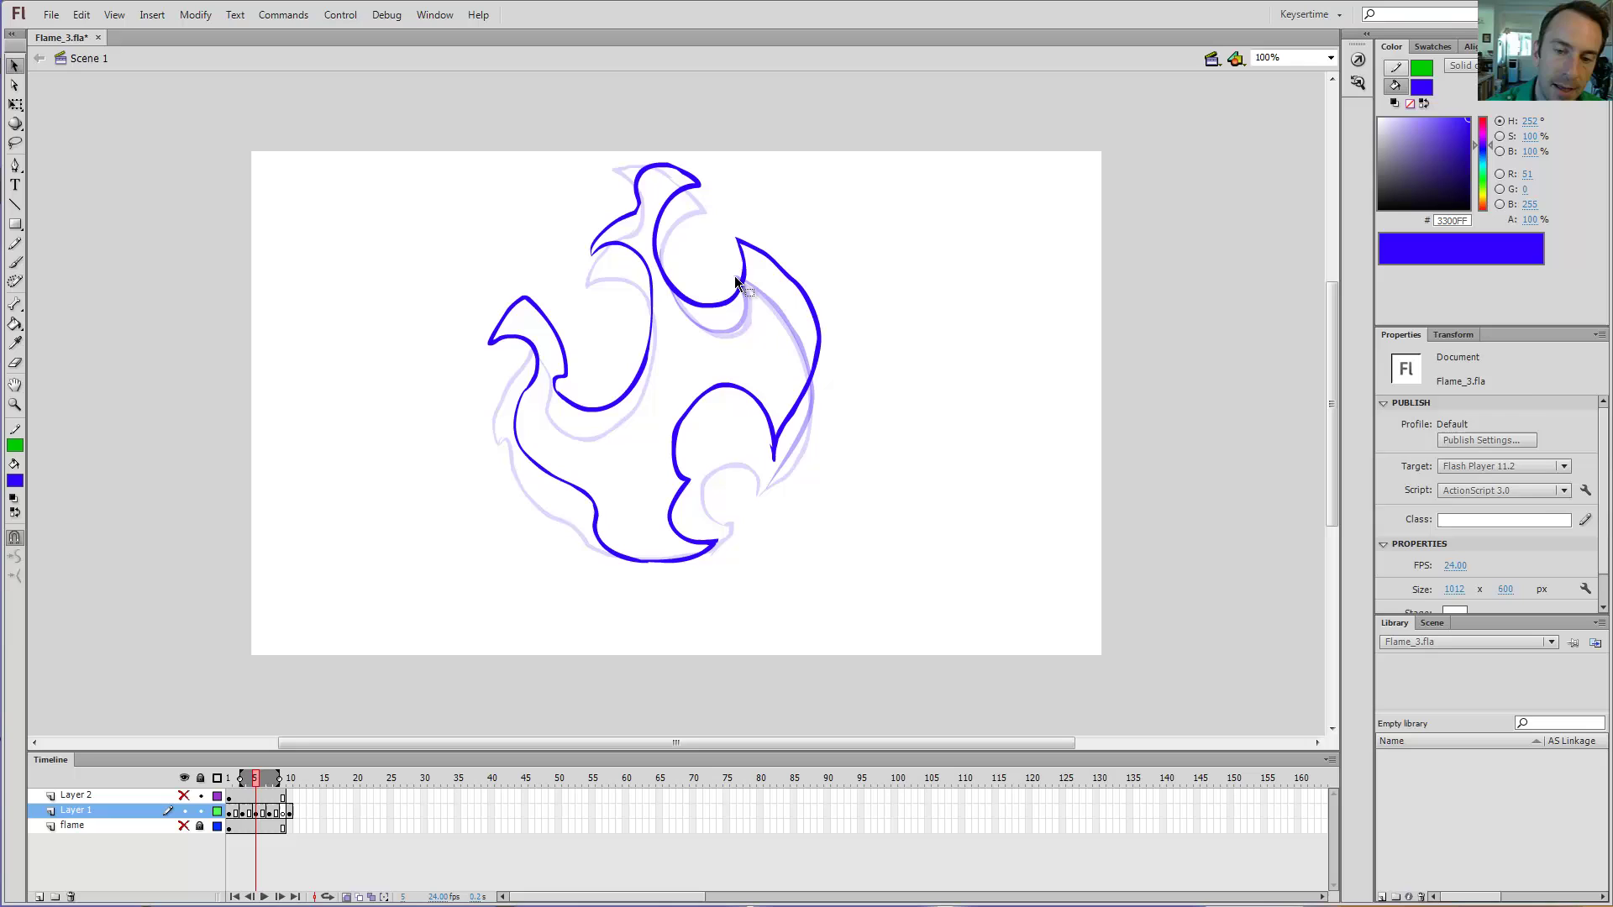
pyautogui.click(729, 299)
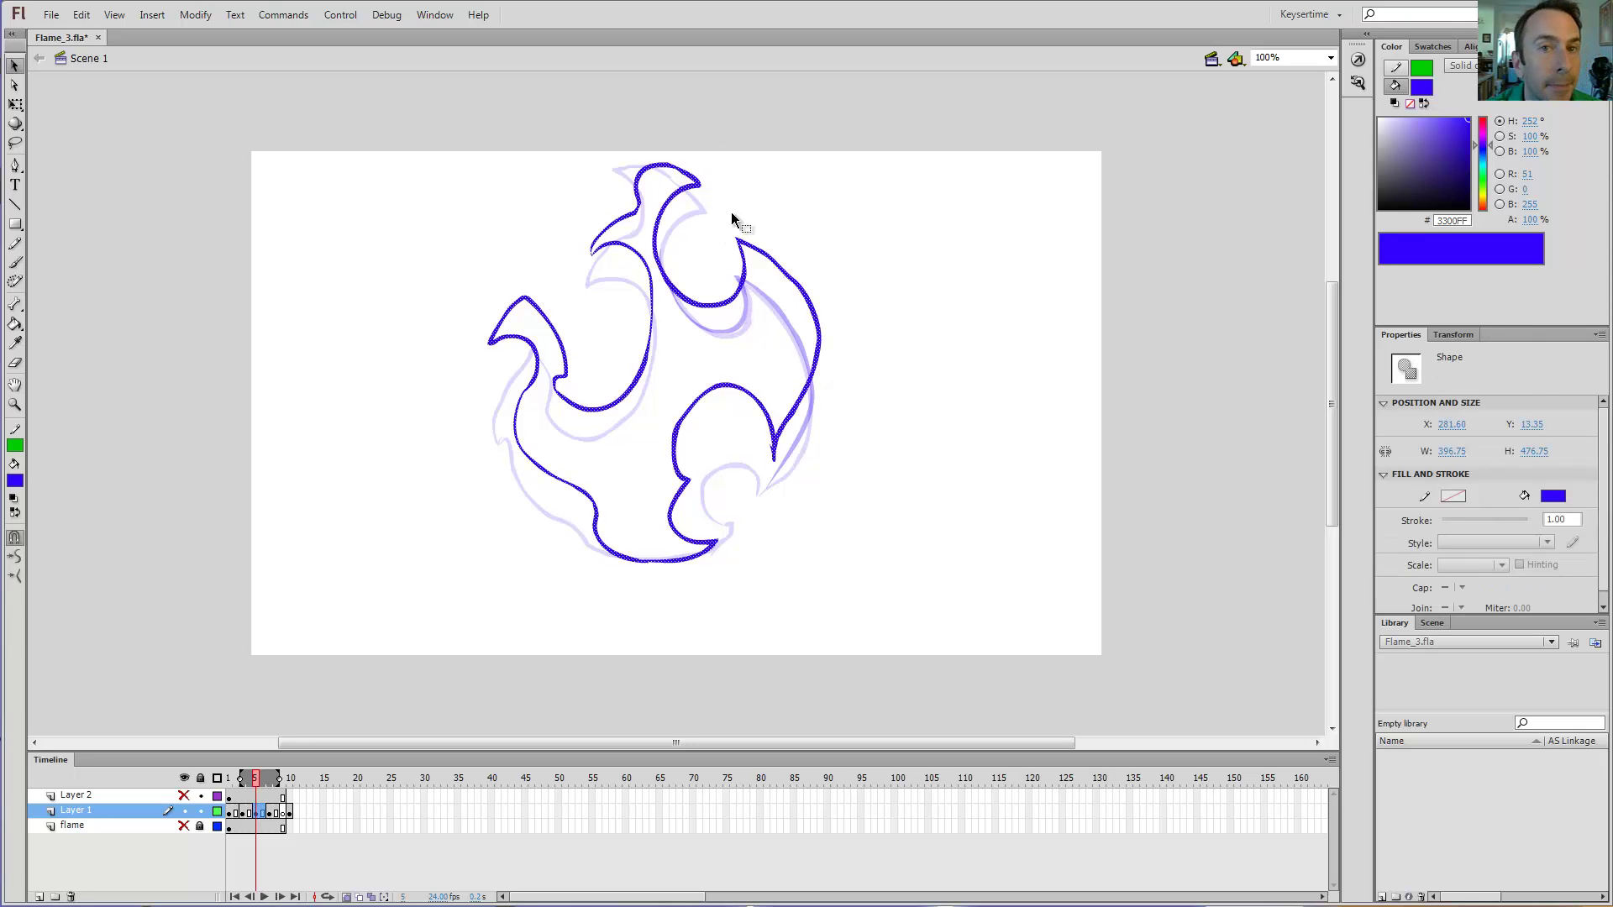
pyautogui.press('.')
pyautogui.press('.')
pyautogui.click(734, 328)
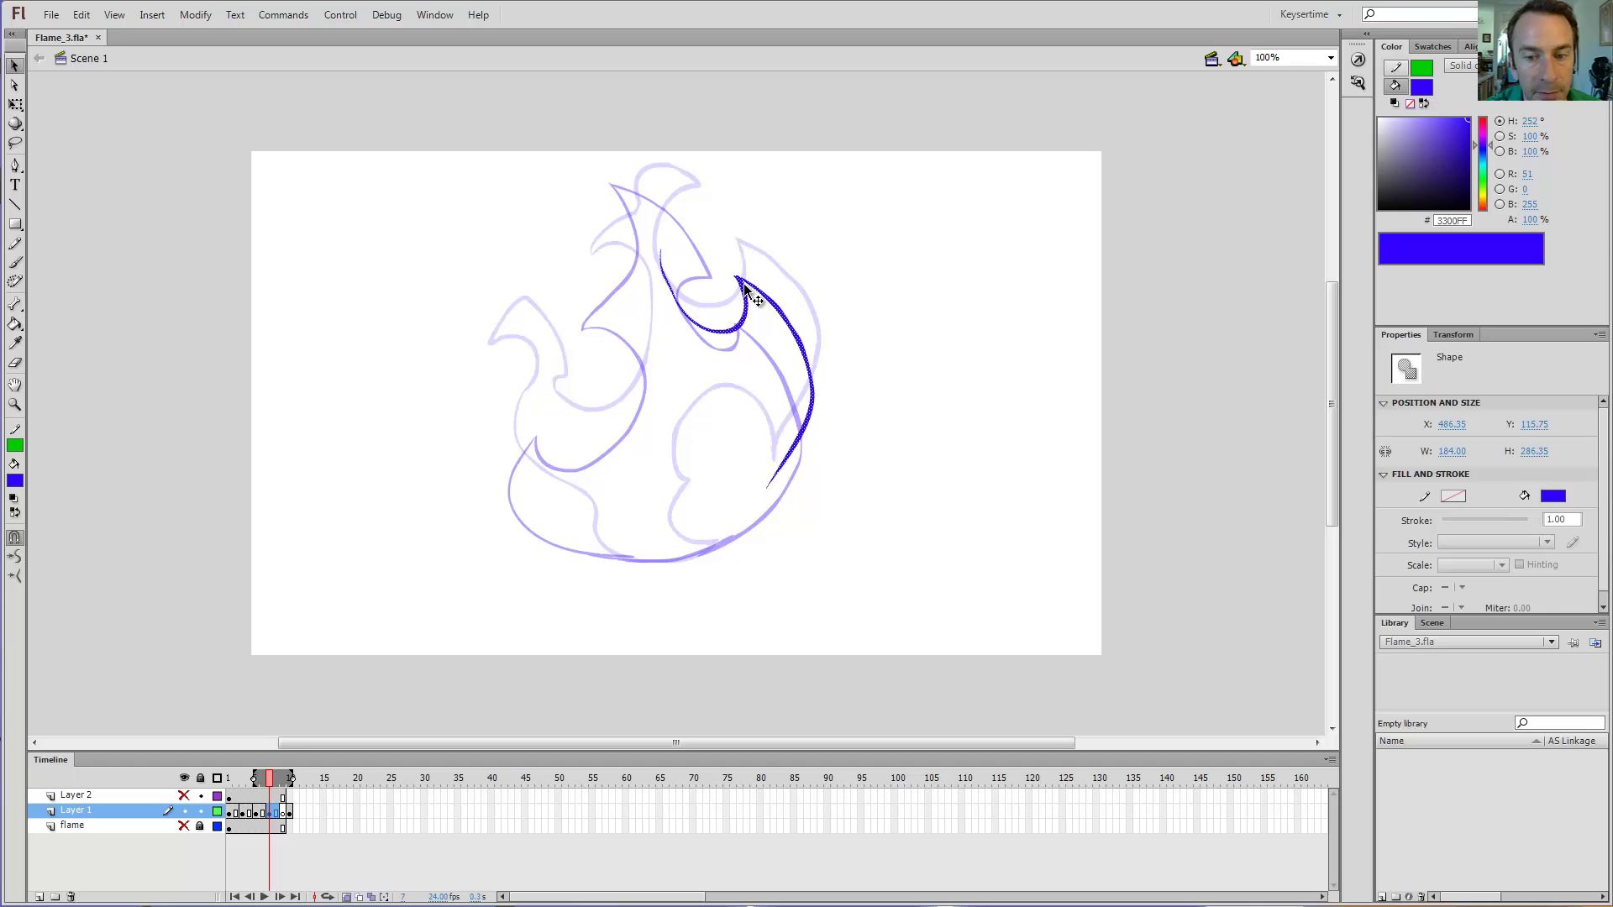
# Step: Remove frame 7's right-hand stroke, scrub neighbouring frames and play the animation to preview
pyautogui.hotkey('ctrl', 'z')
pyautogui.press('b')
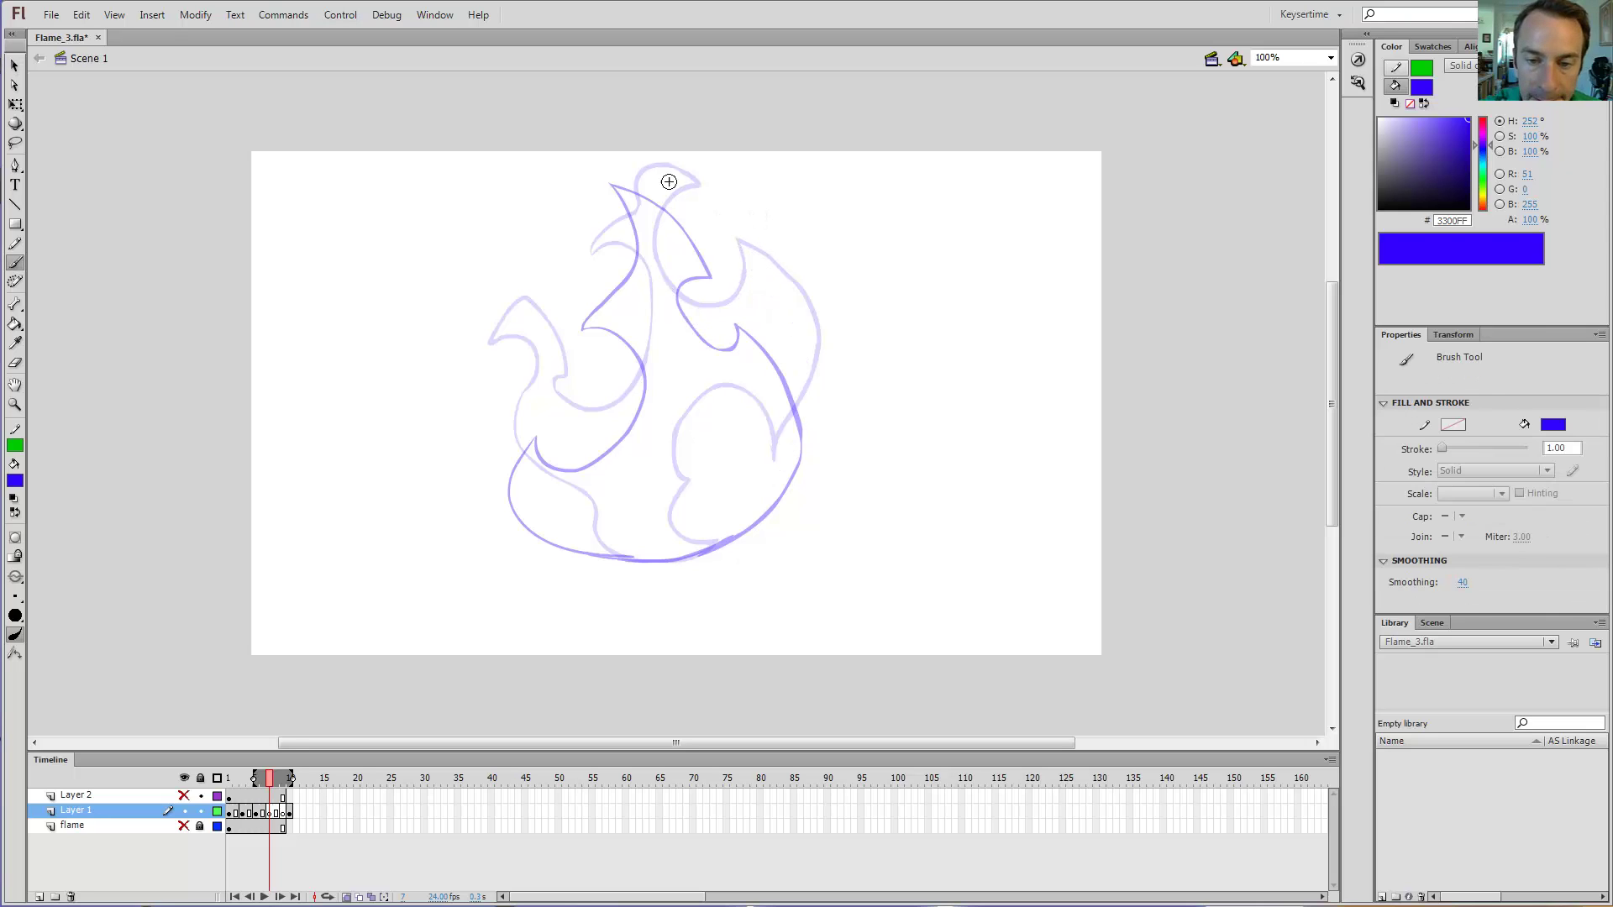
pyautogui.press('.')
pyautogui.press(',')
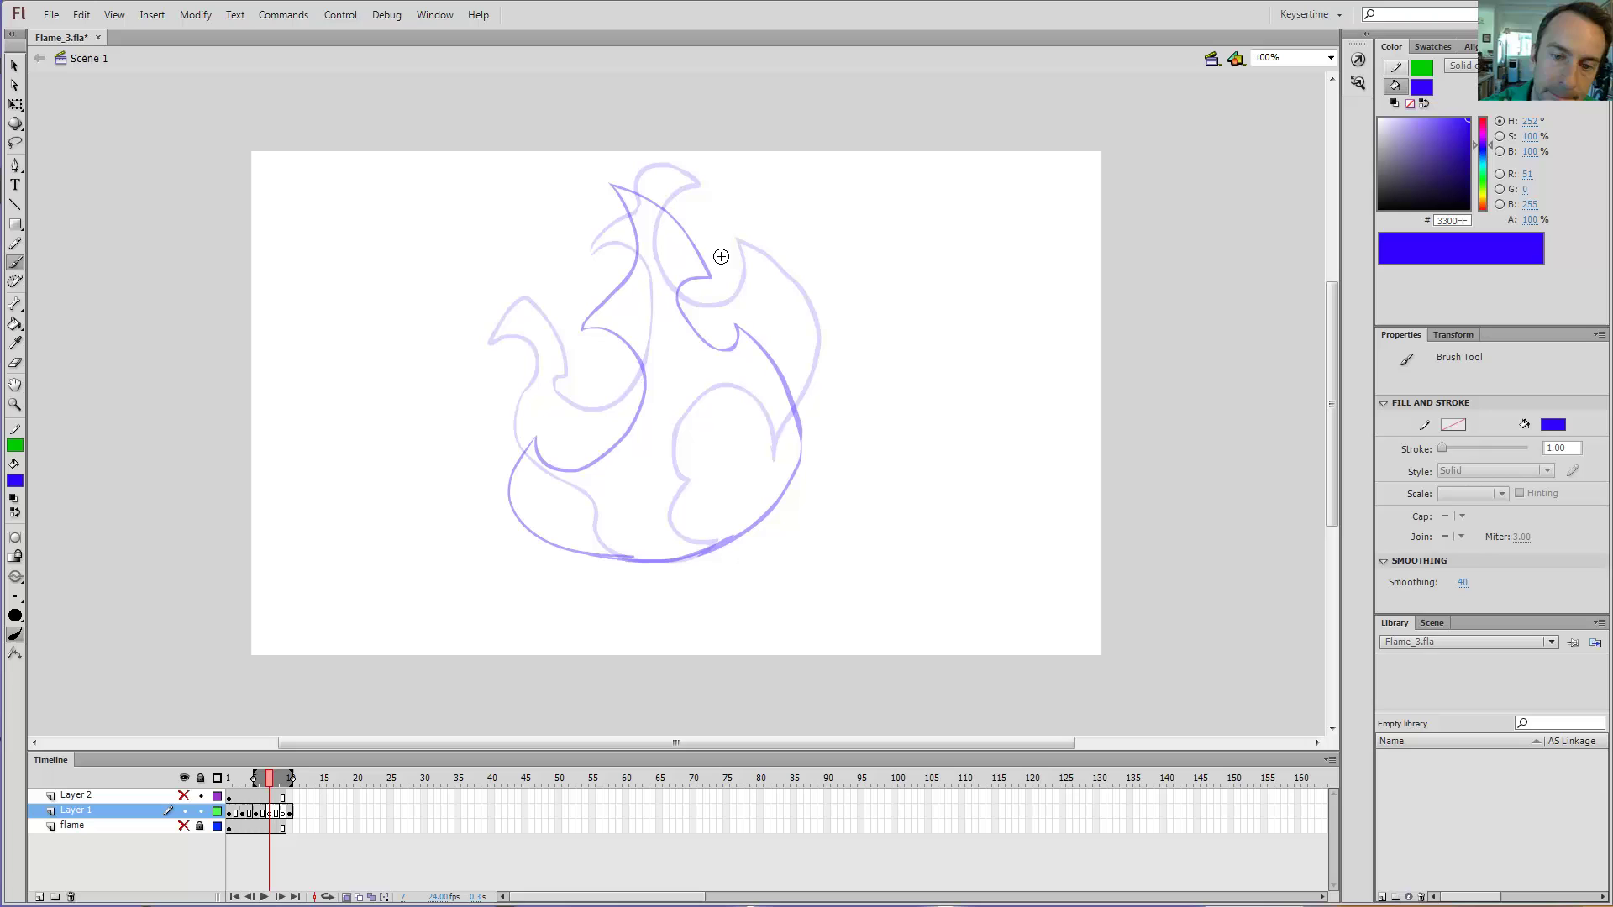
pyautogui.press(',')
pyautogui.press(',')
pyautogui.press(',')
pyautogui.press(',')
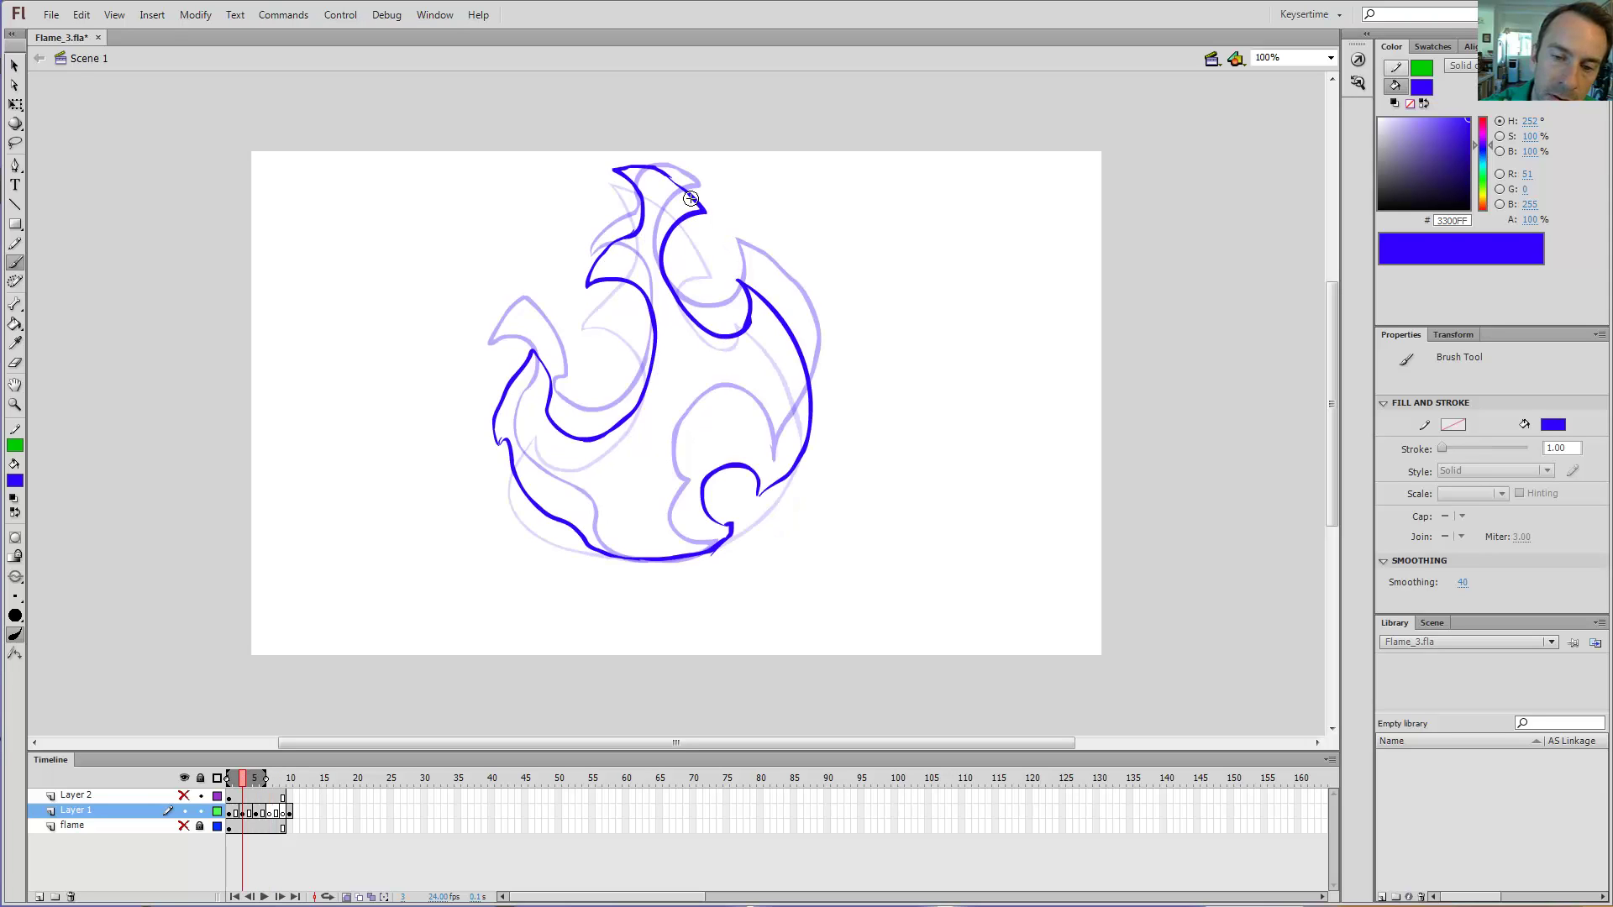
pyautogui.press('Return')
pyautogui.press(',')
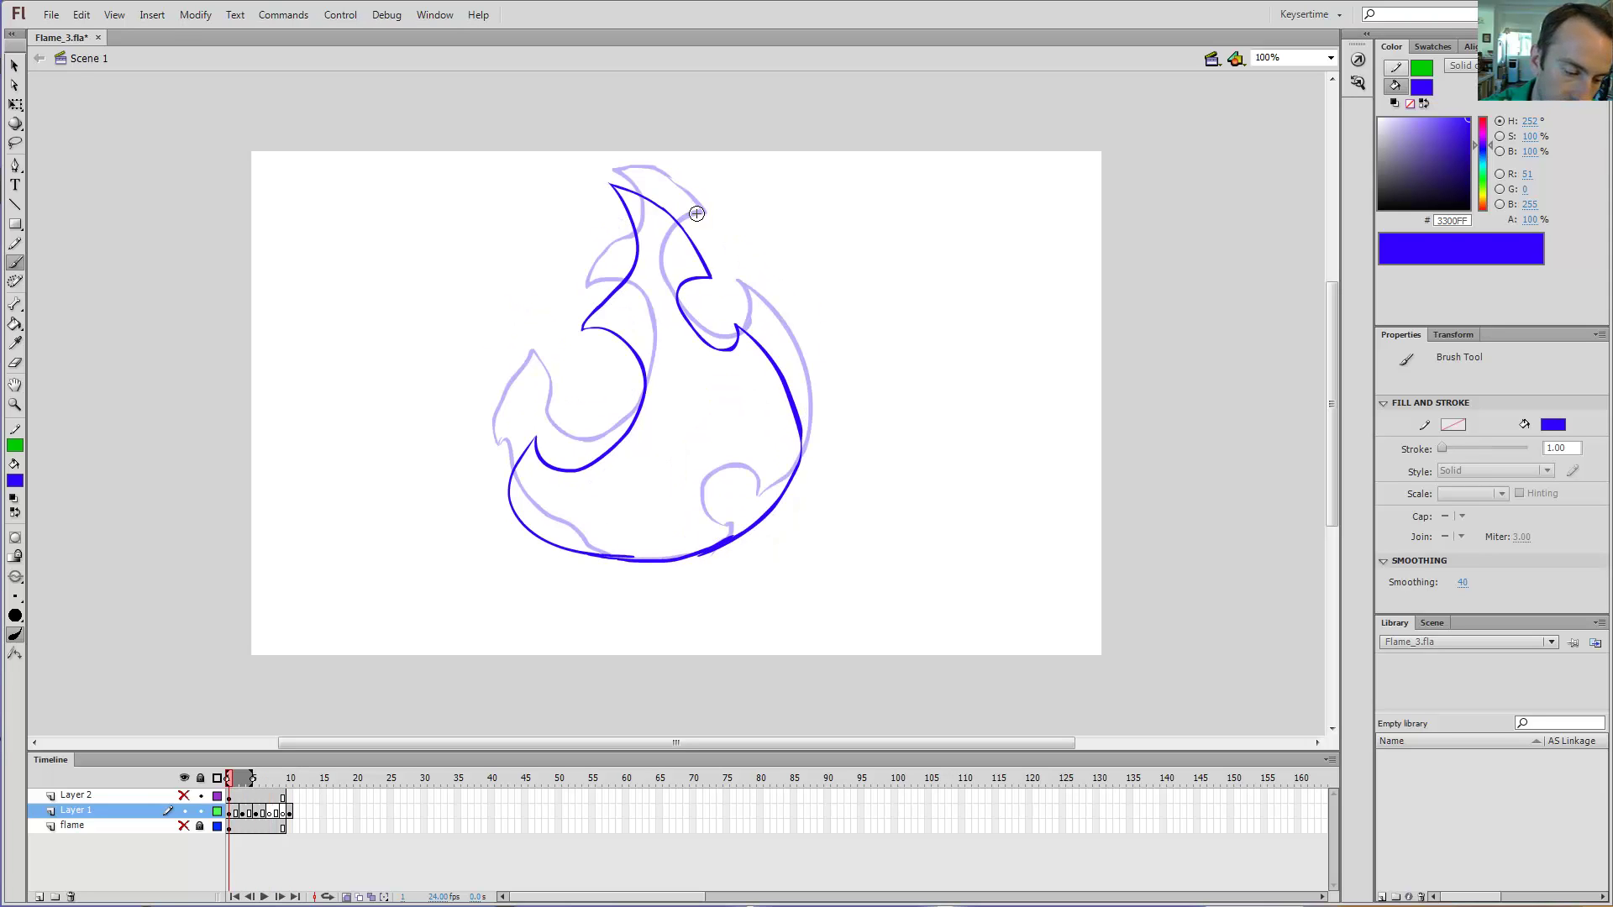
pyautogui.press(',')
pyautogui.press(',')
pyautogui.press('Return')
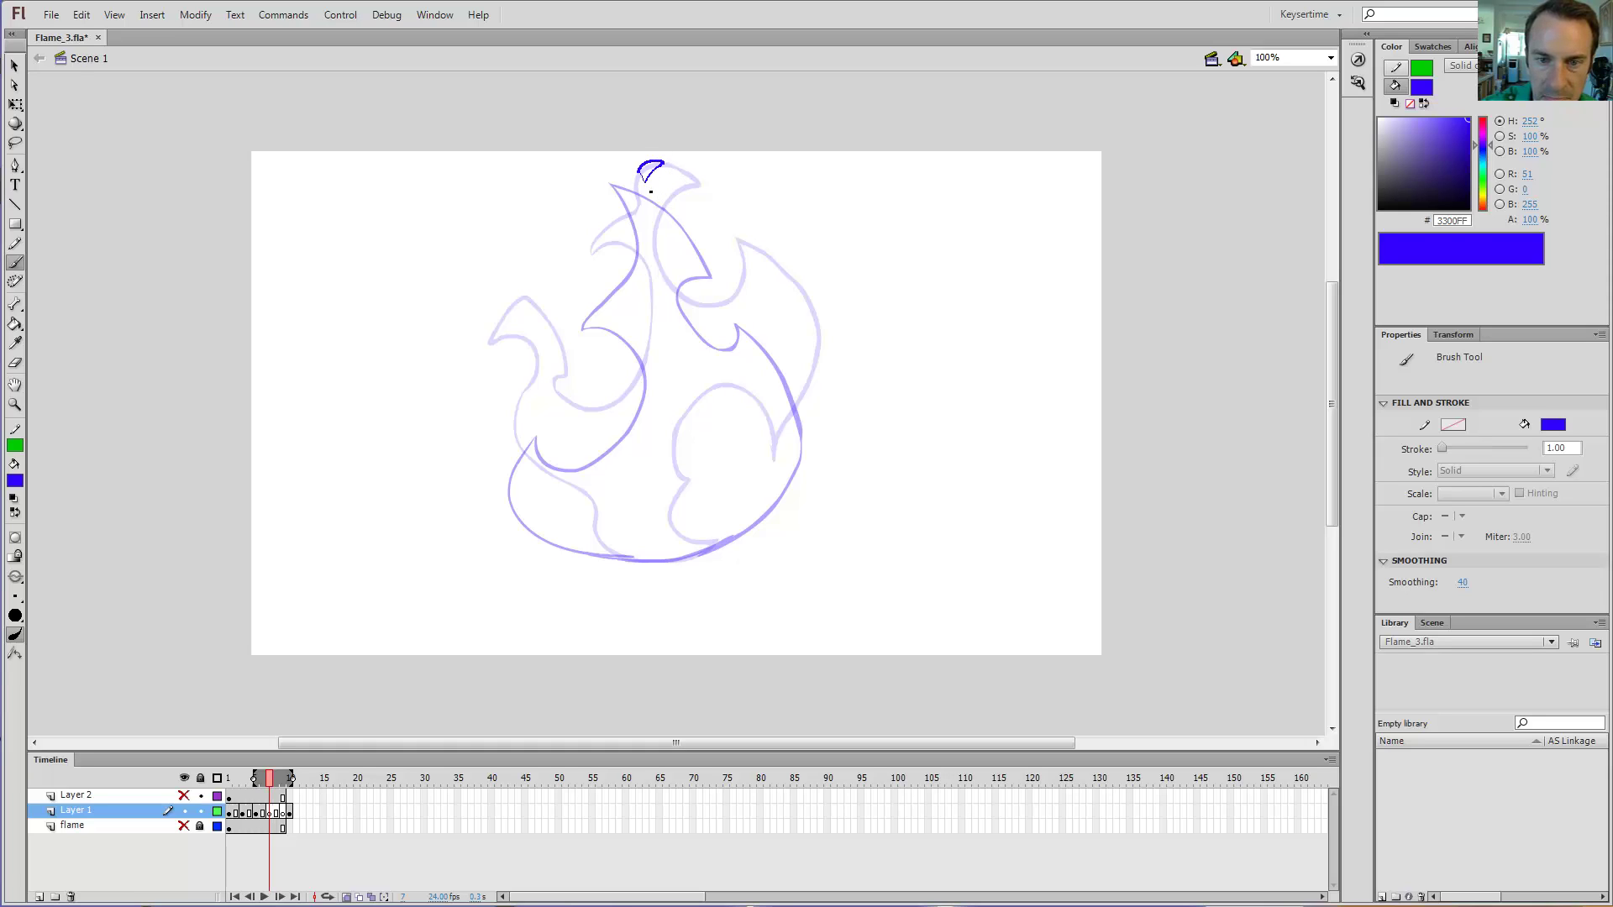
# Step: Brush a blue stroke at the flame's top tip on frame 7, comparing with frame 5
pyautogui.moveTo(651, 191); pyautogui.dragTo(646, 198)
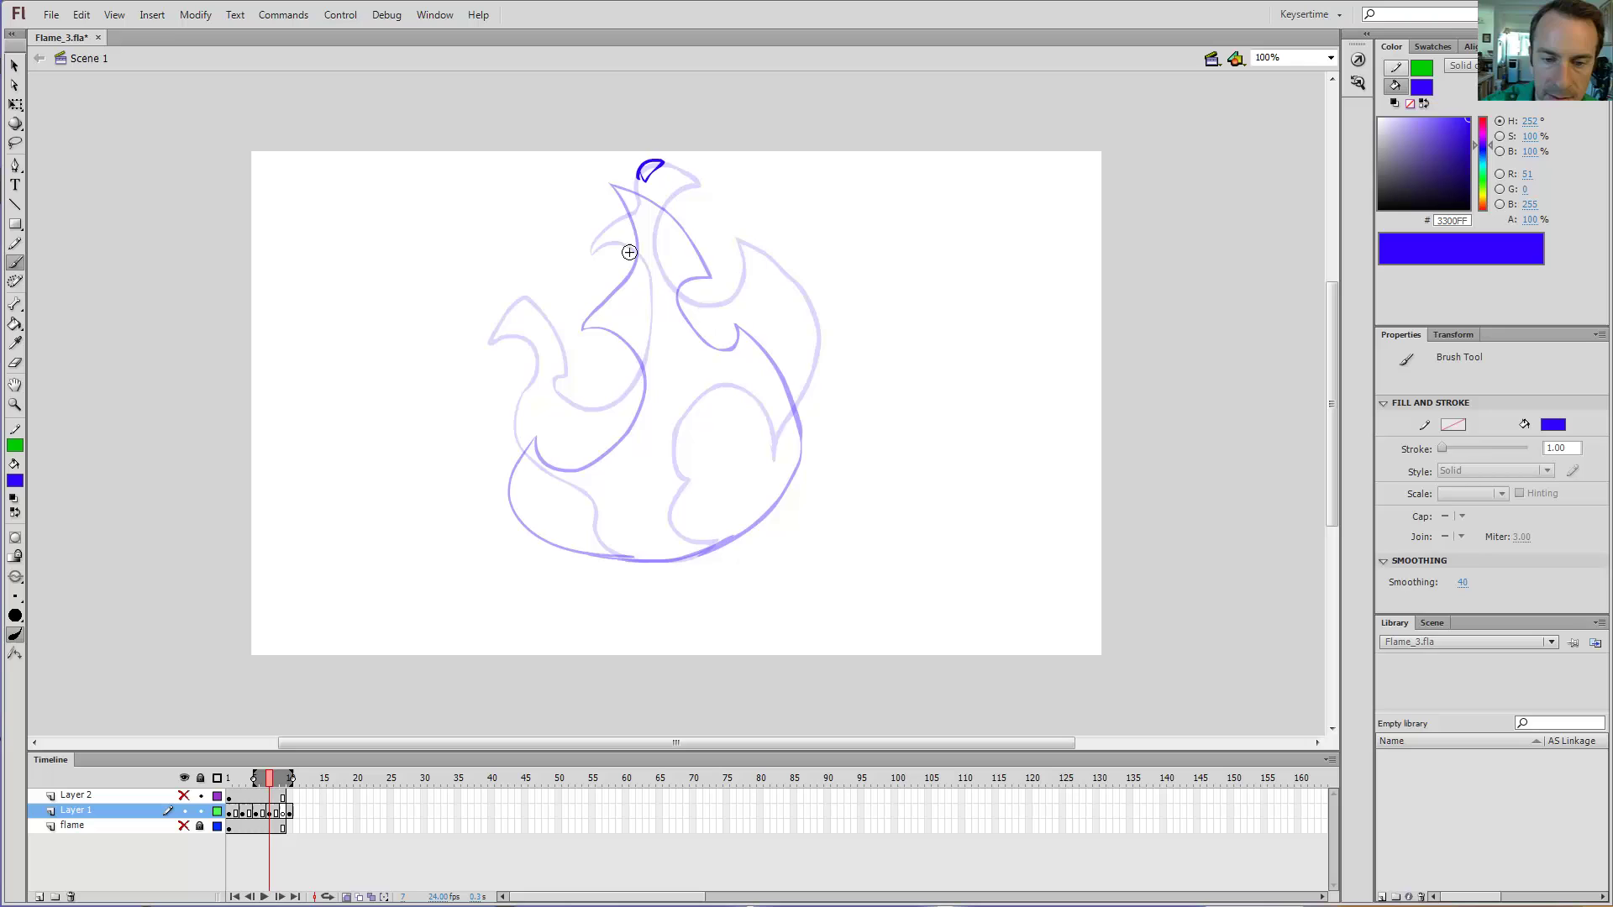
pyautogui.press(',')
pyautogui.press(',')
pyautogui.press('.')
pyautogui.press('.')
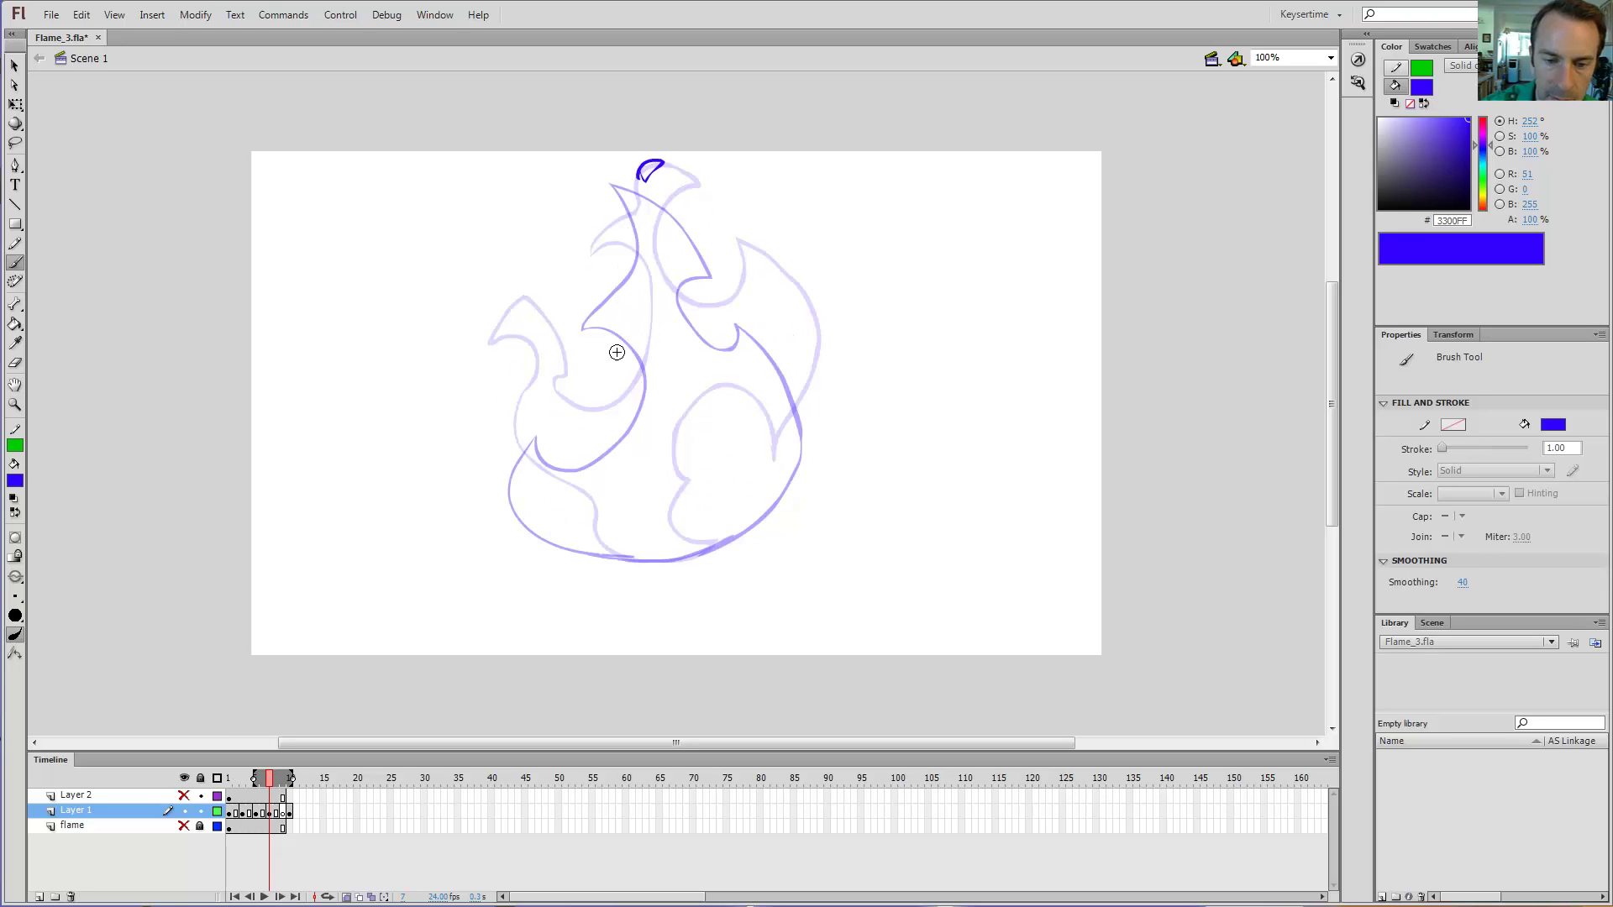
pyautogui.press(',')
pyautogui.press(',')
pyautogui.press('.')
pyautogui.press('.')
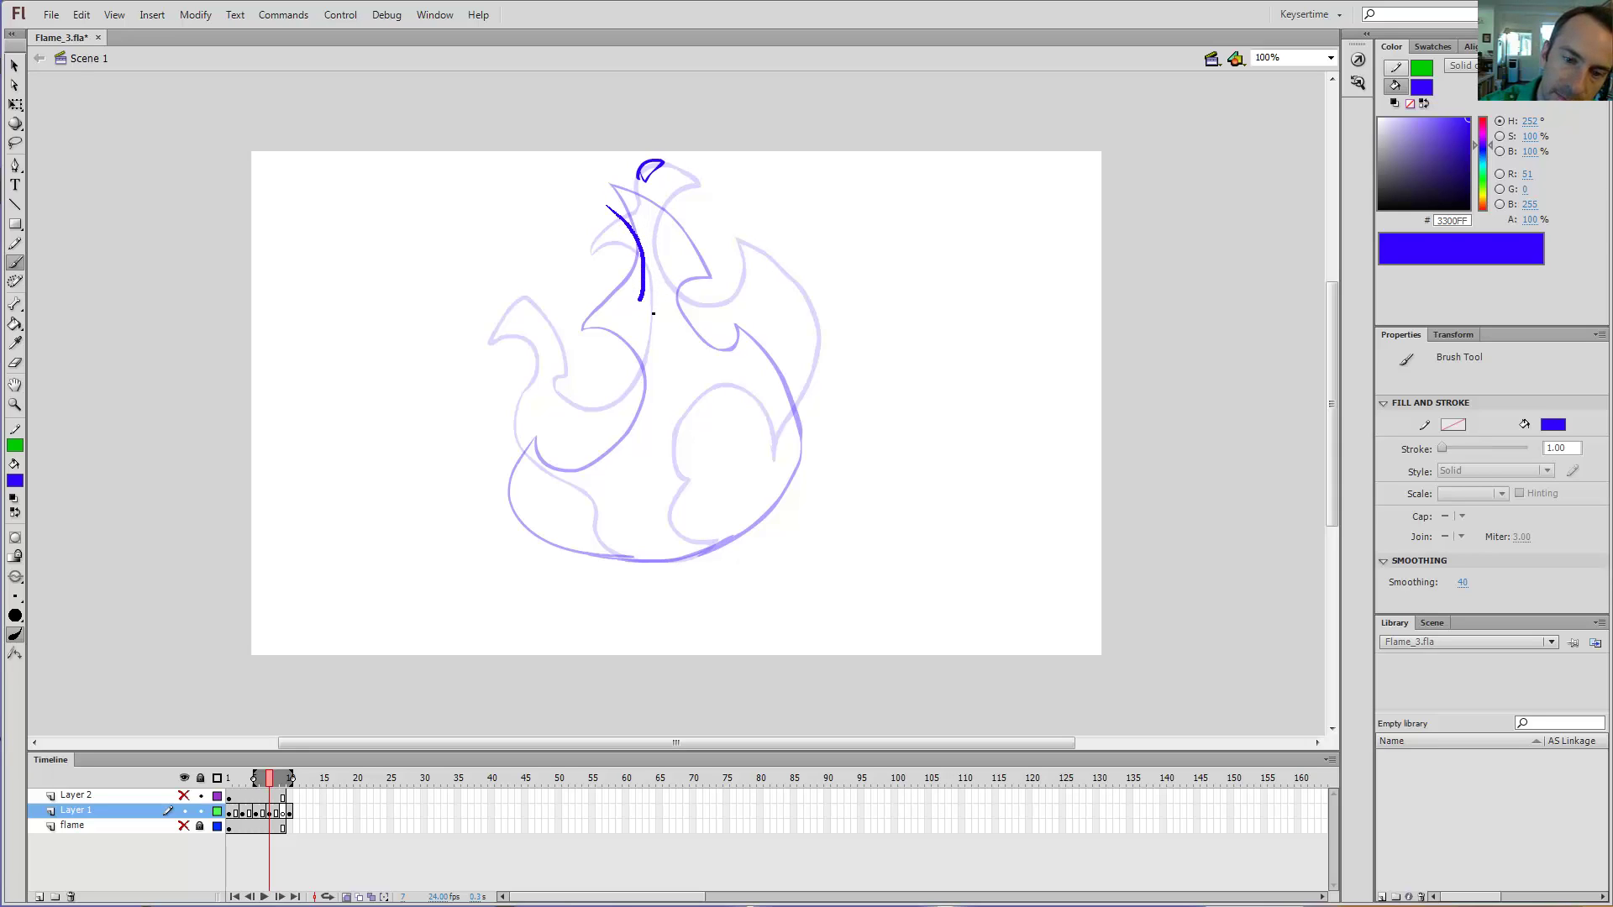
# Step: Draw the central tongue curve and the small hook on the flame's left side
pyautogui.moveTo(652, 313); pyautogui.dragTo(648, 317)
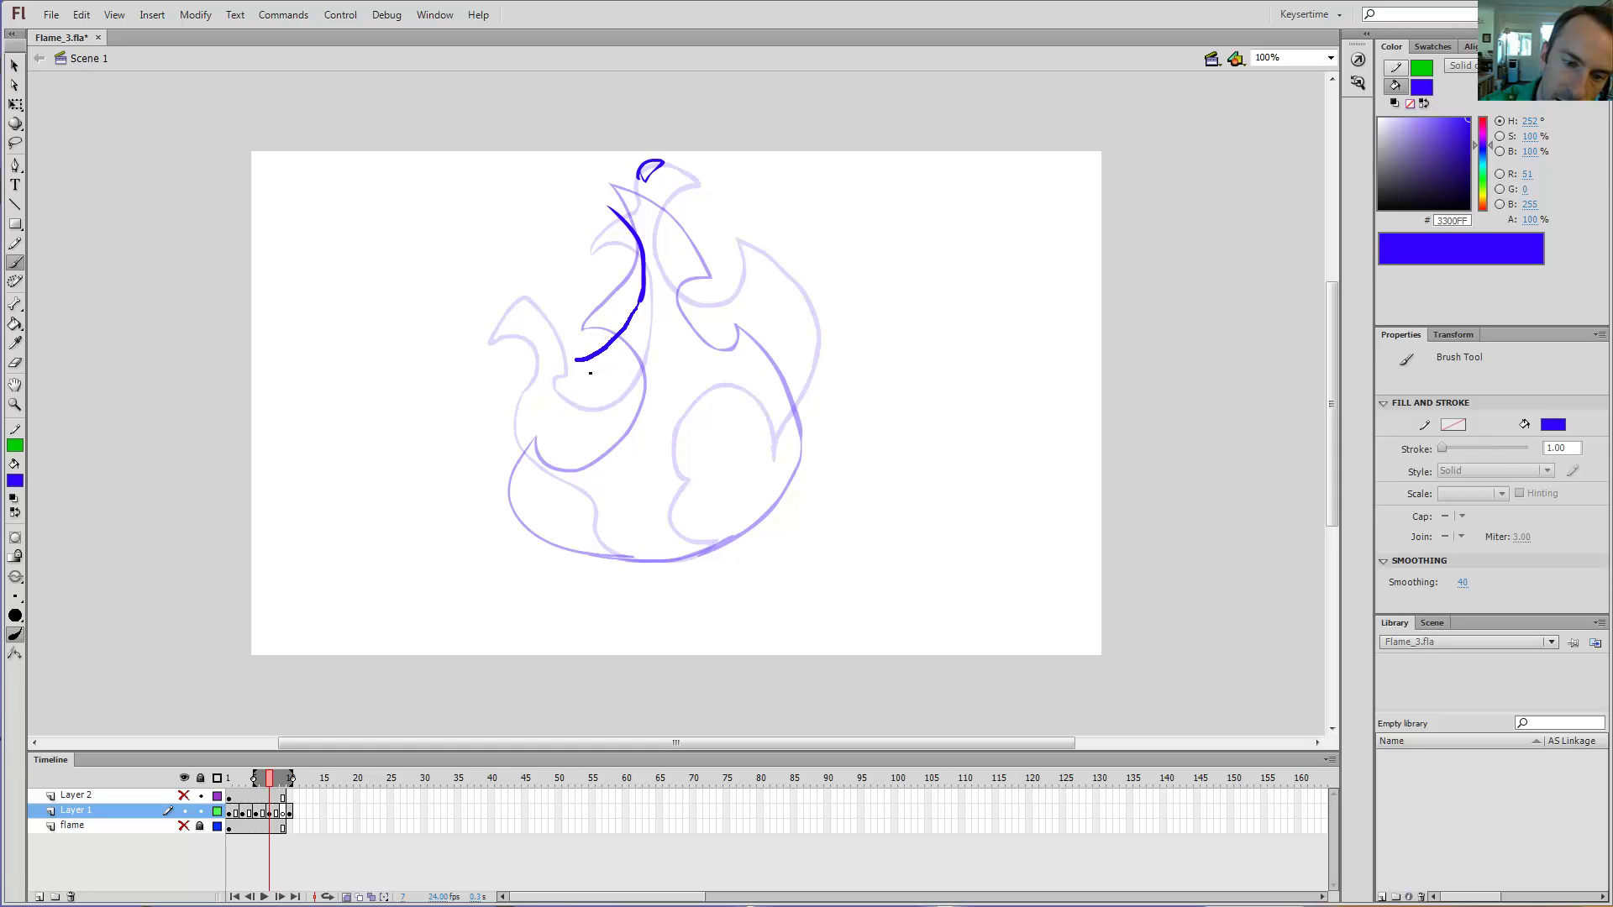
pyautogui.moveTo(540, 274); pyautogui.dragTo(505, 277)
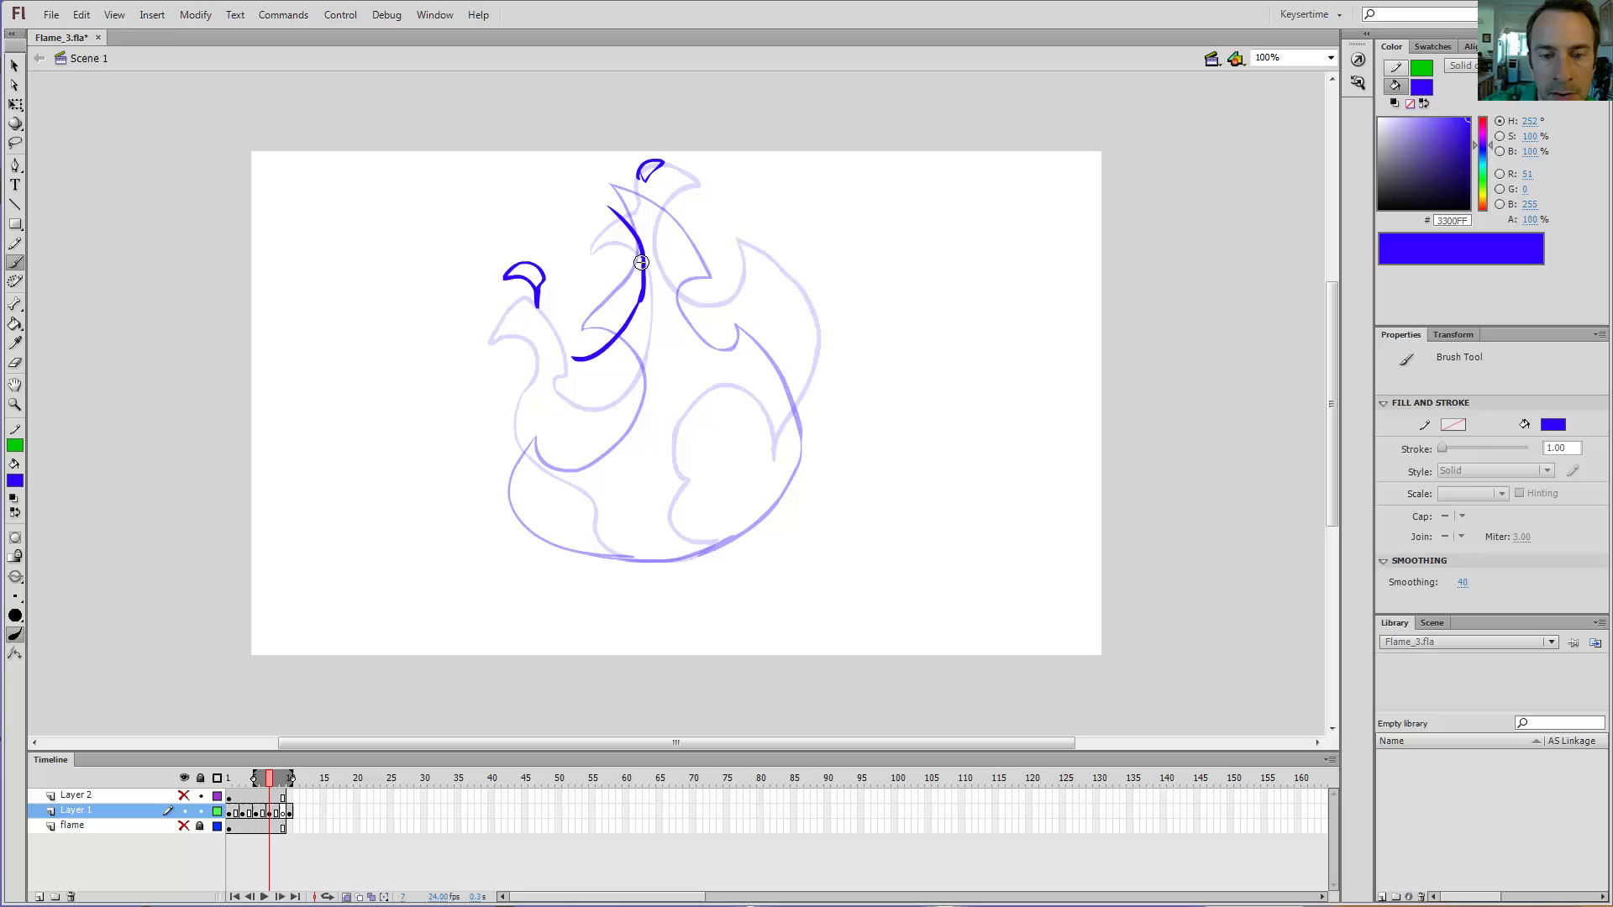
pyautogui.press('.')
pyautogui.press(',')
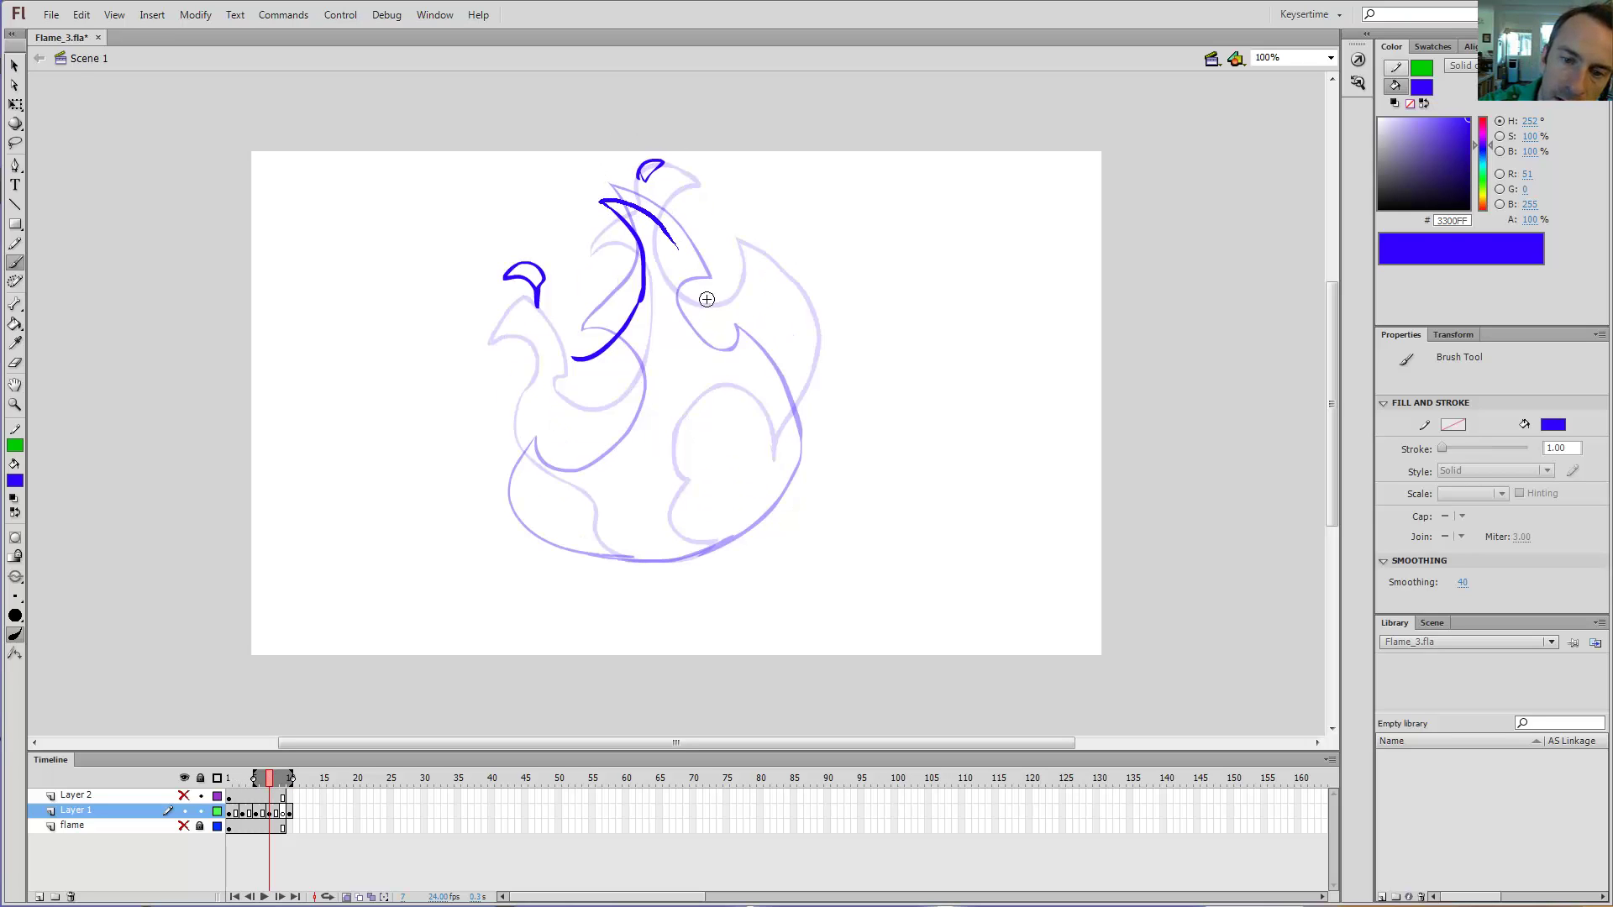
pyautogui.press('e')
pyautogui.press('b')
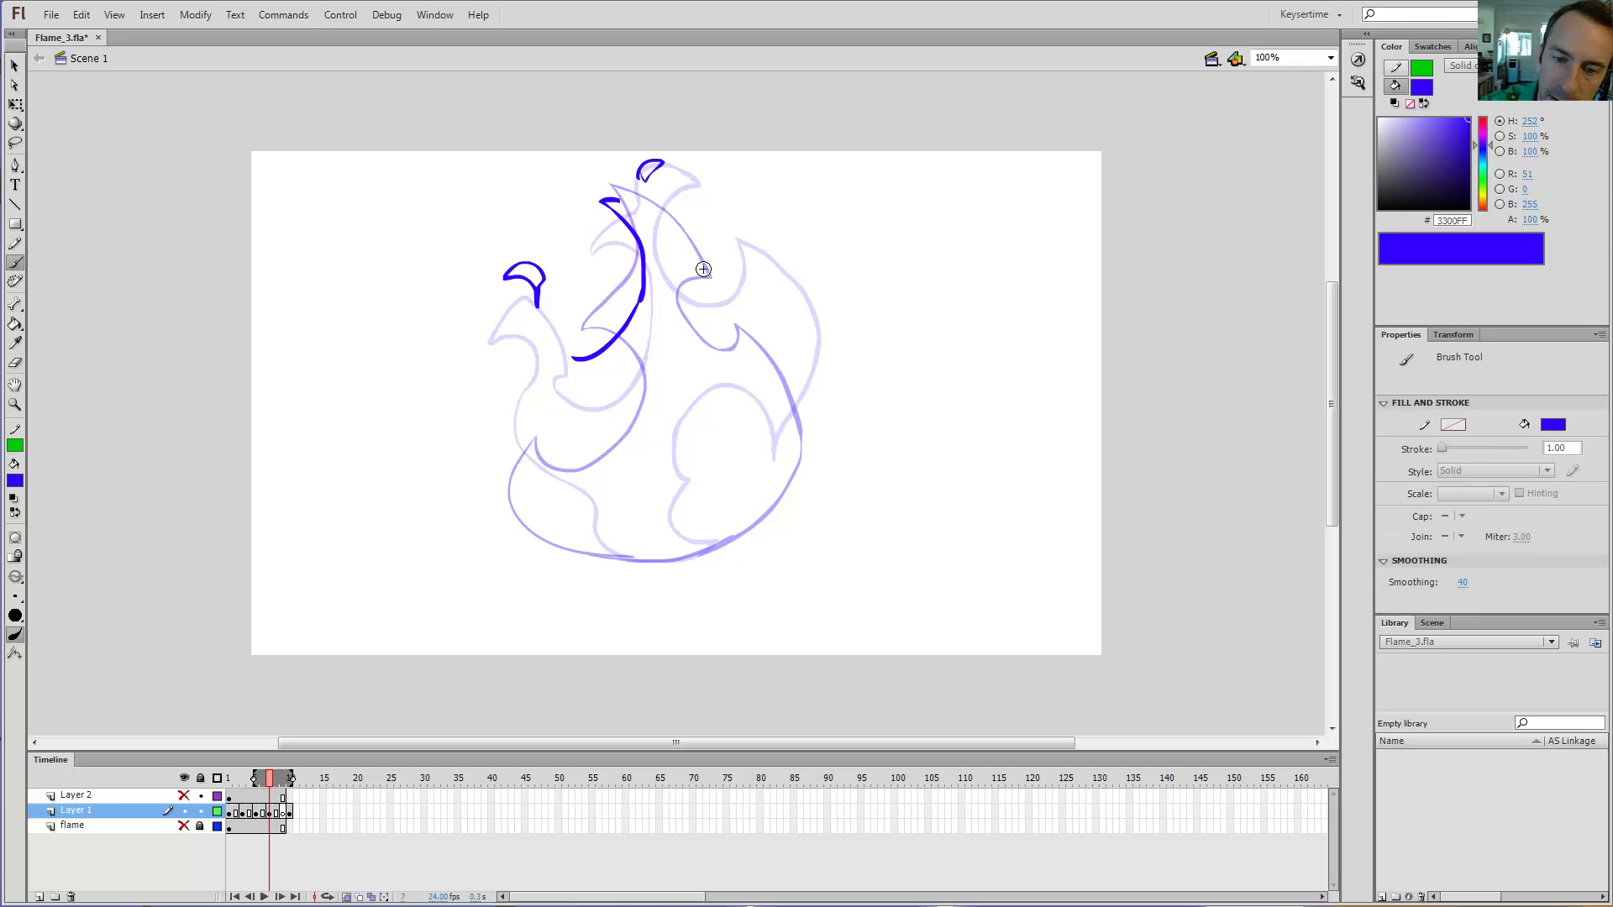
pyautogui.press(',')
pyautogui.press(',')
pyautogui.press('.')
pyautogui.press('.')
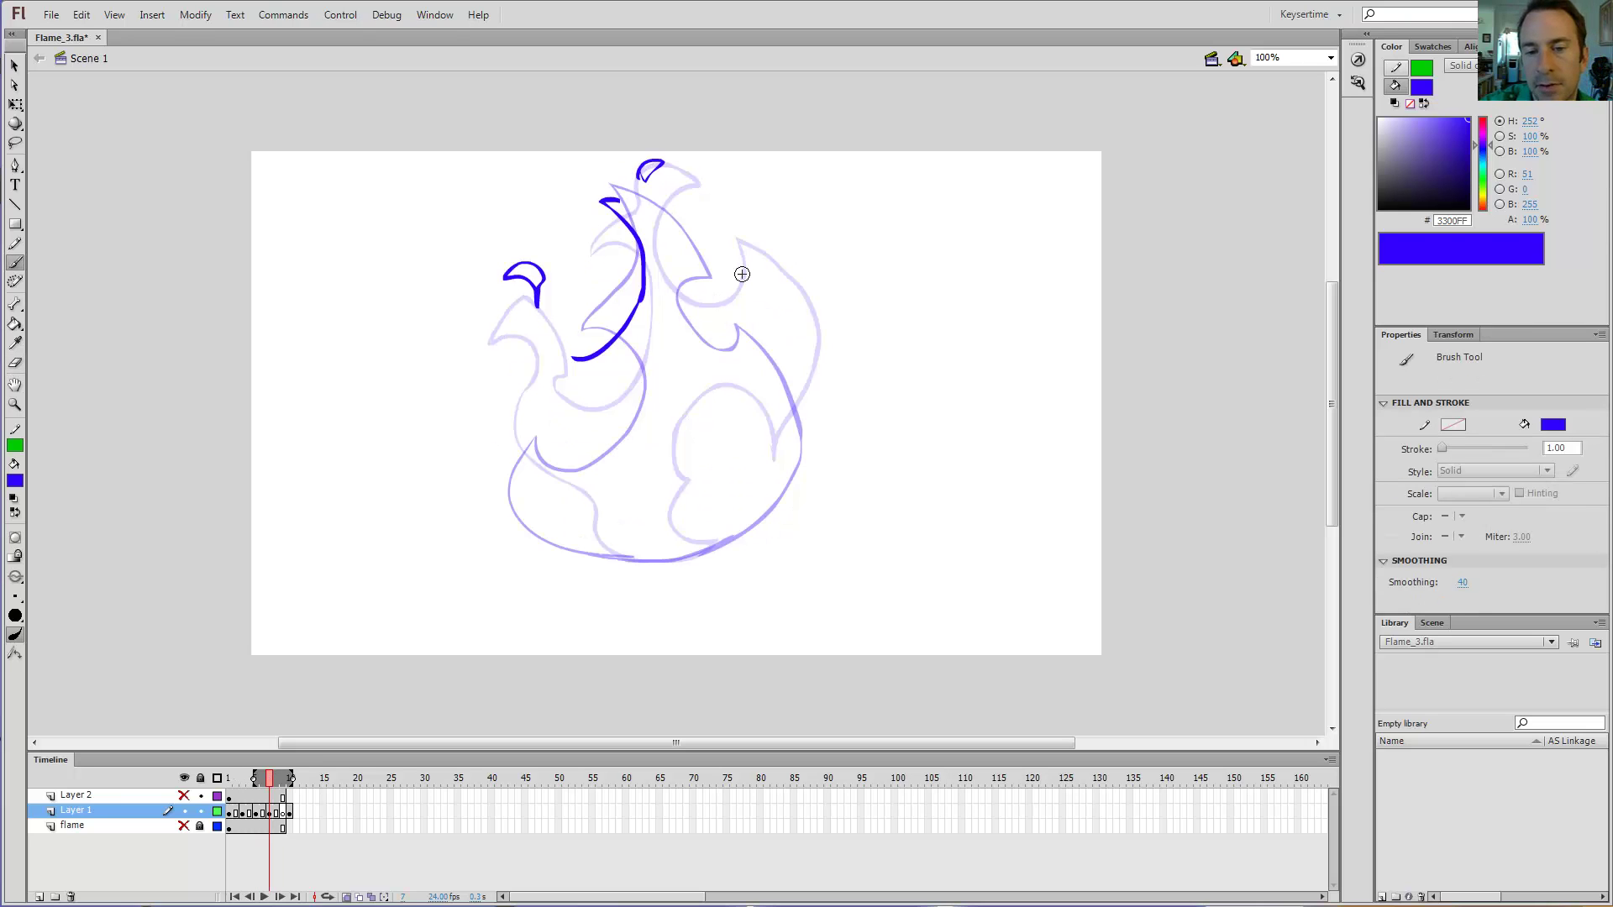
pyautogui.press(',')
pyautogui.press(',')
pyautogui.press('.')
pyautogui.press('.')
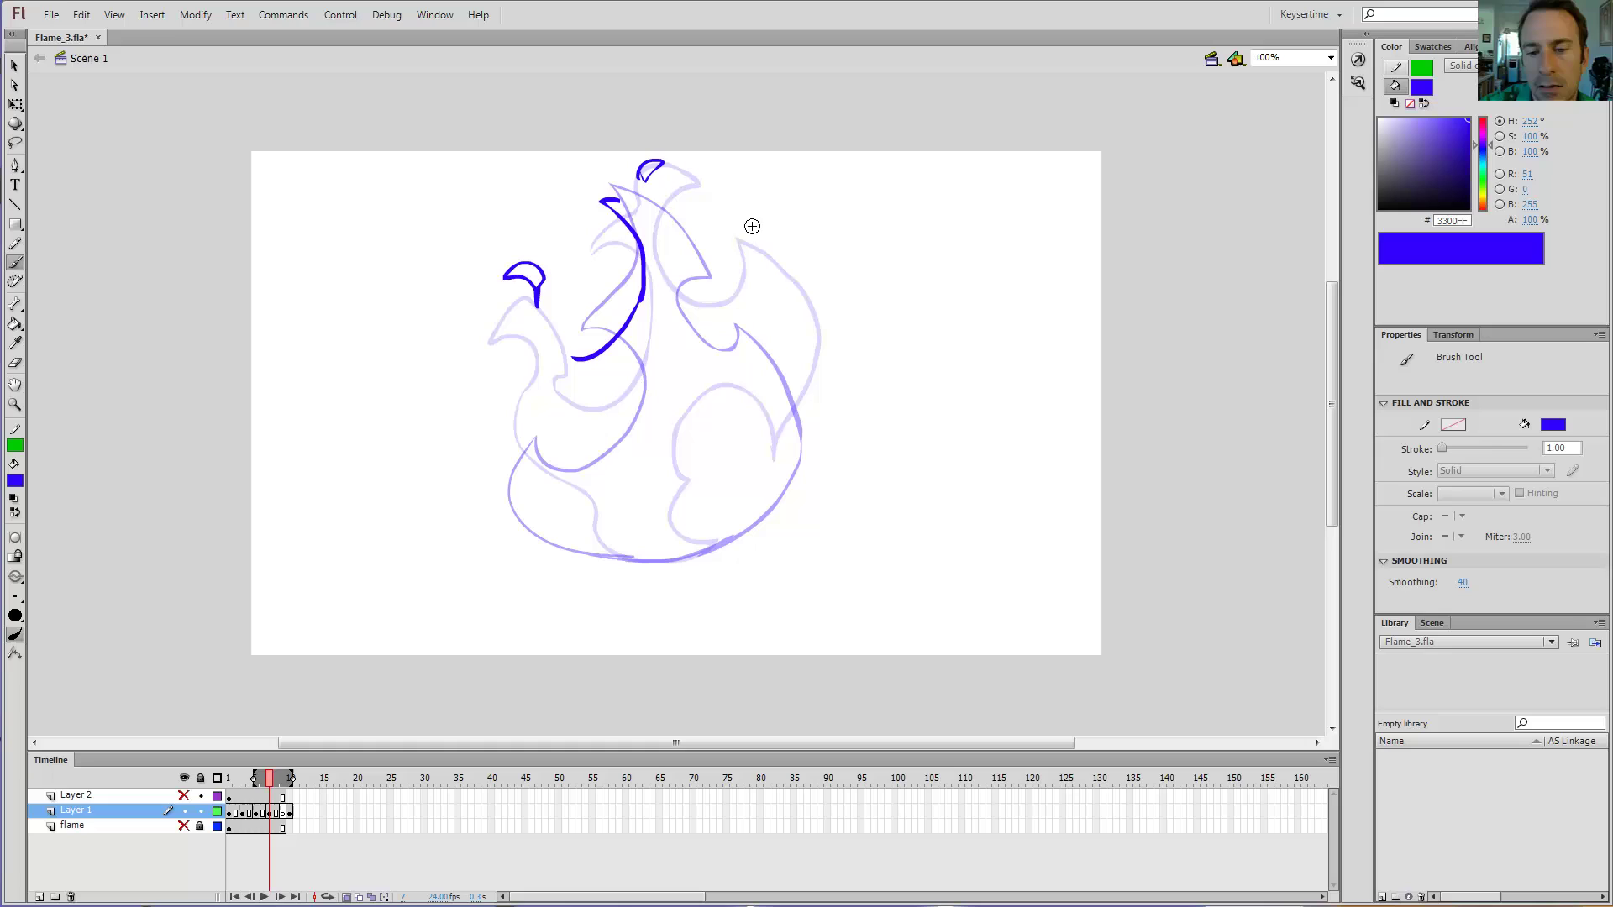
# Step: Draw and close the upper-right flame tongue, flipping between neighbouring frames to compare
pyautogui.moveTo(827, 282); pyautogui.dragTo(806, 322)
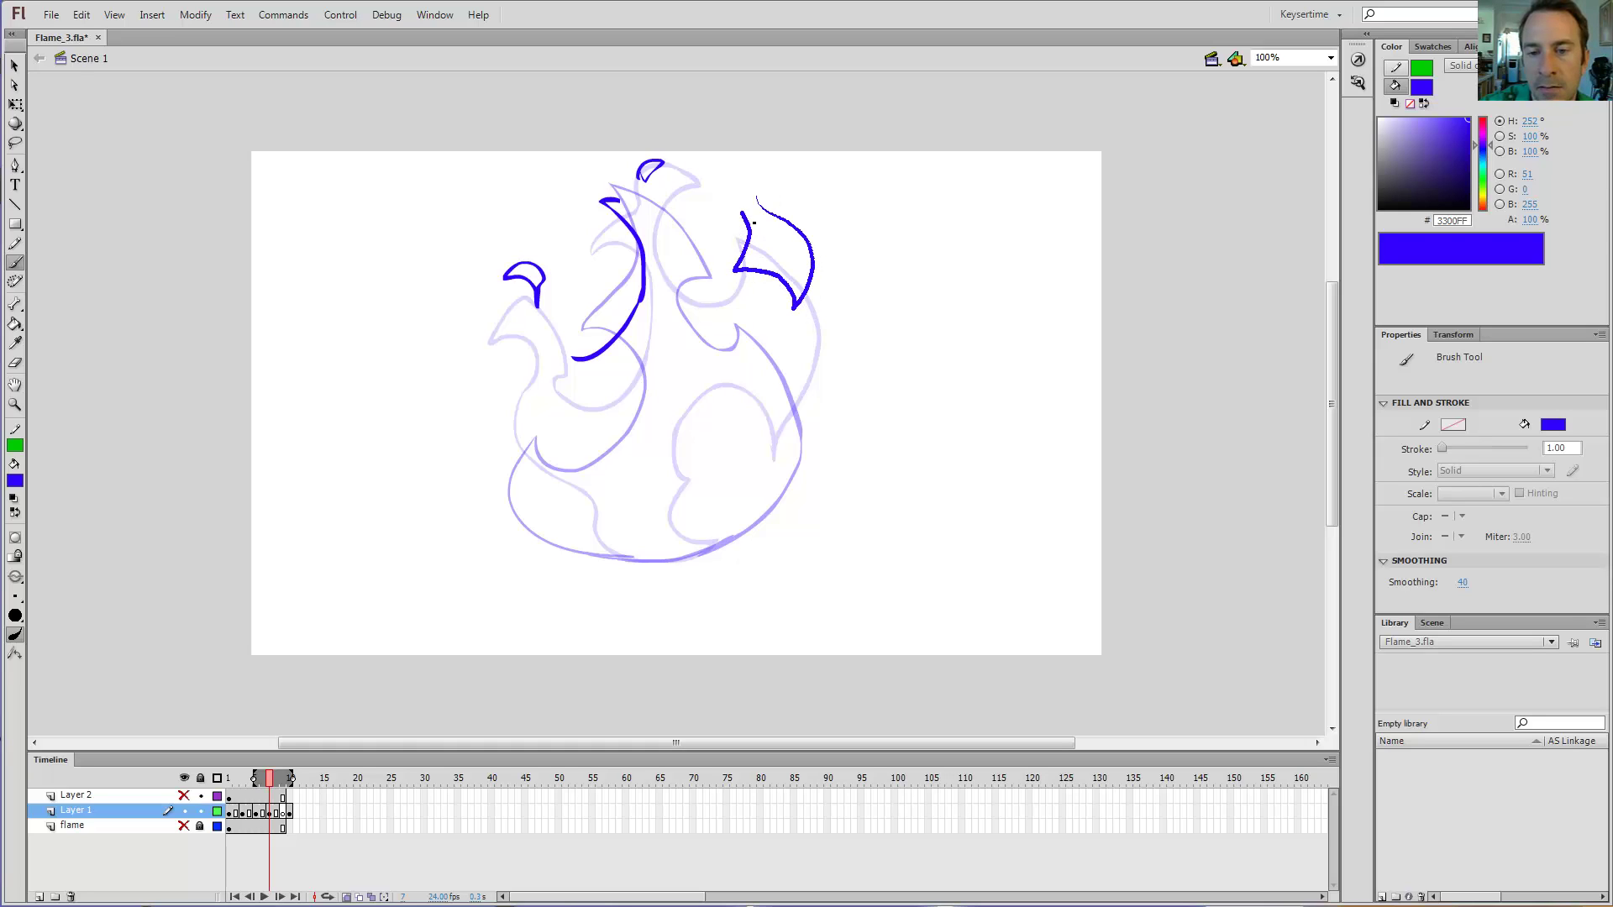
pyautogui.moveTo(752, 185); pyautogui.dragTo(777, 216)
pyautogui.press(',')
pyautogui.press(',')
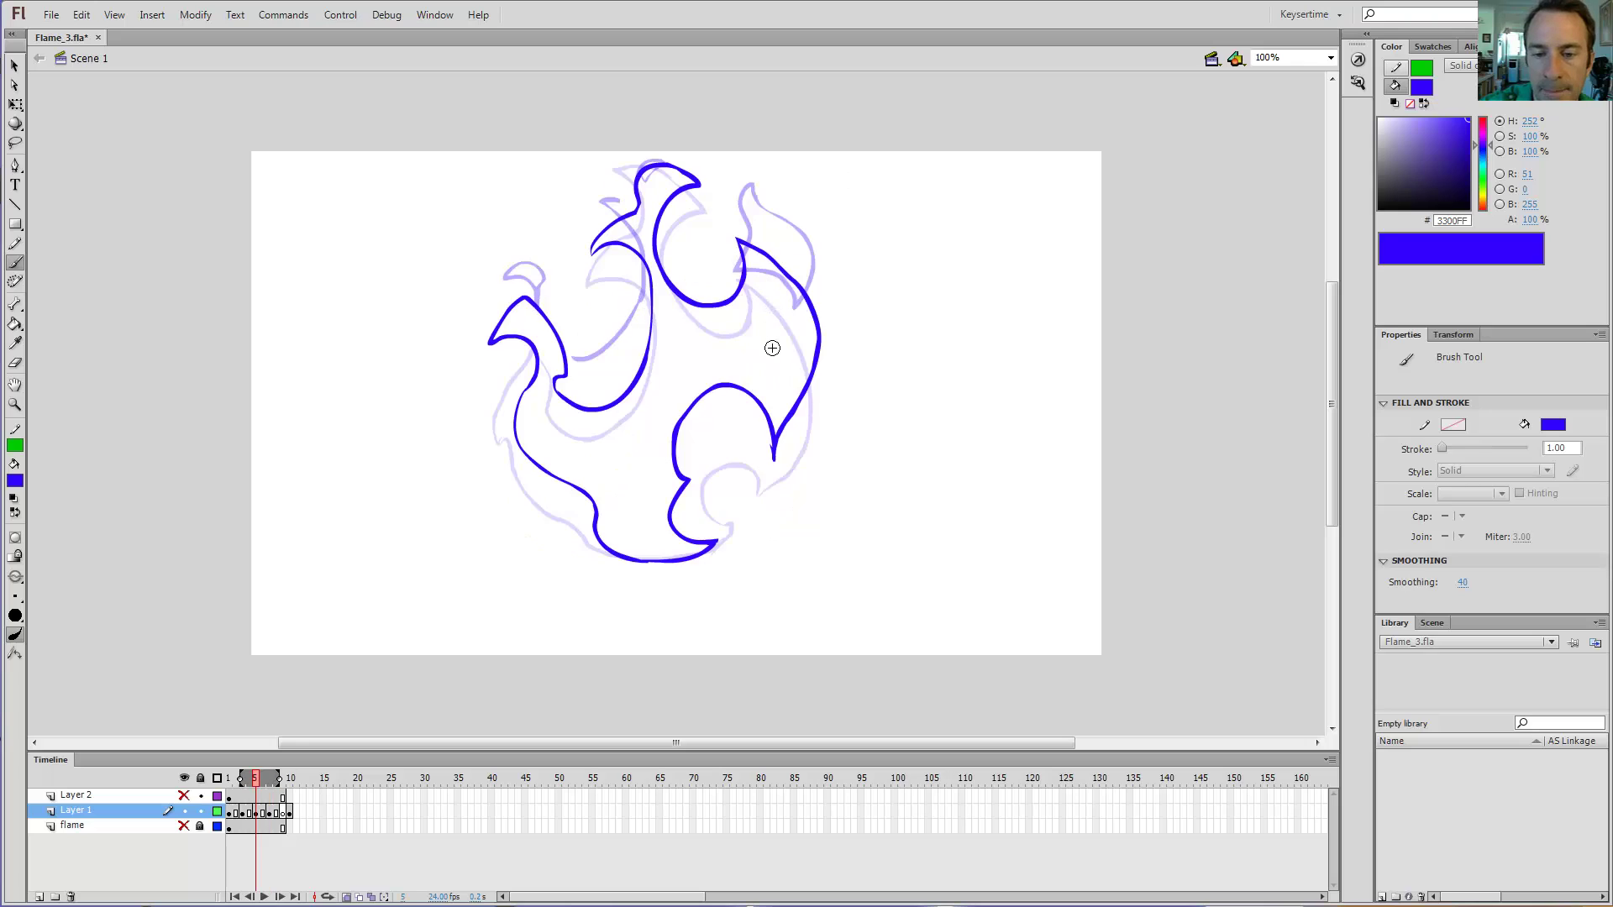
pyautogui.press('.')
pyautogui.press('.')
pyautogui.press(',')
pyautogui.press('.')
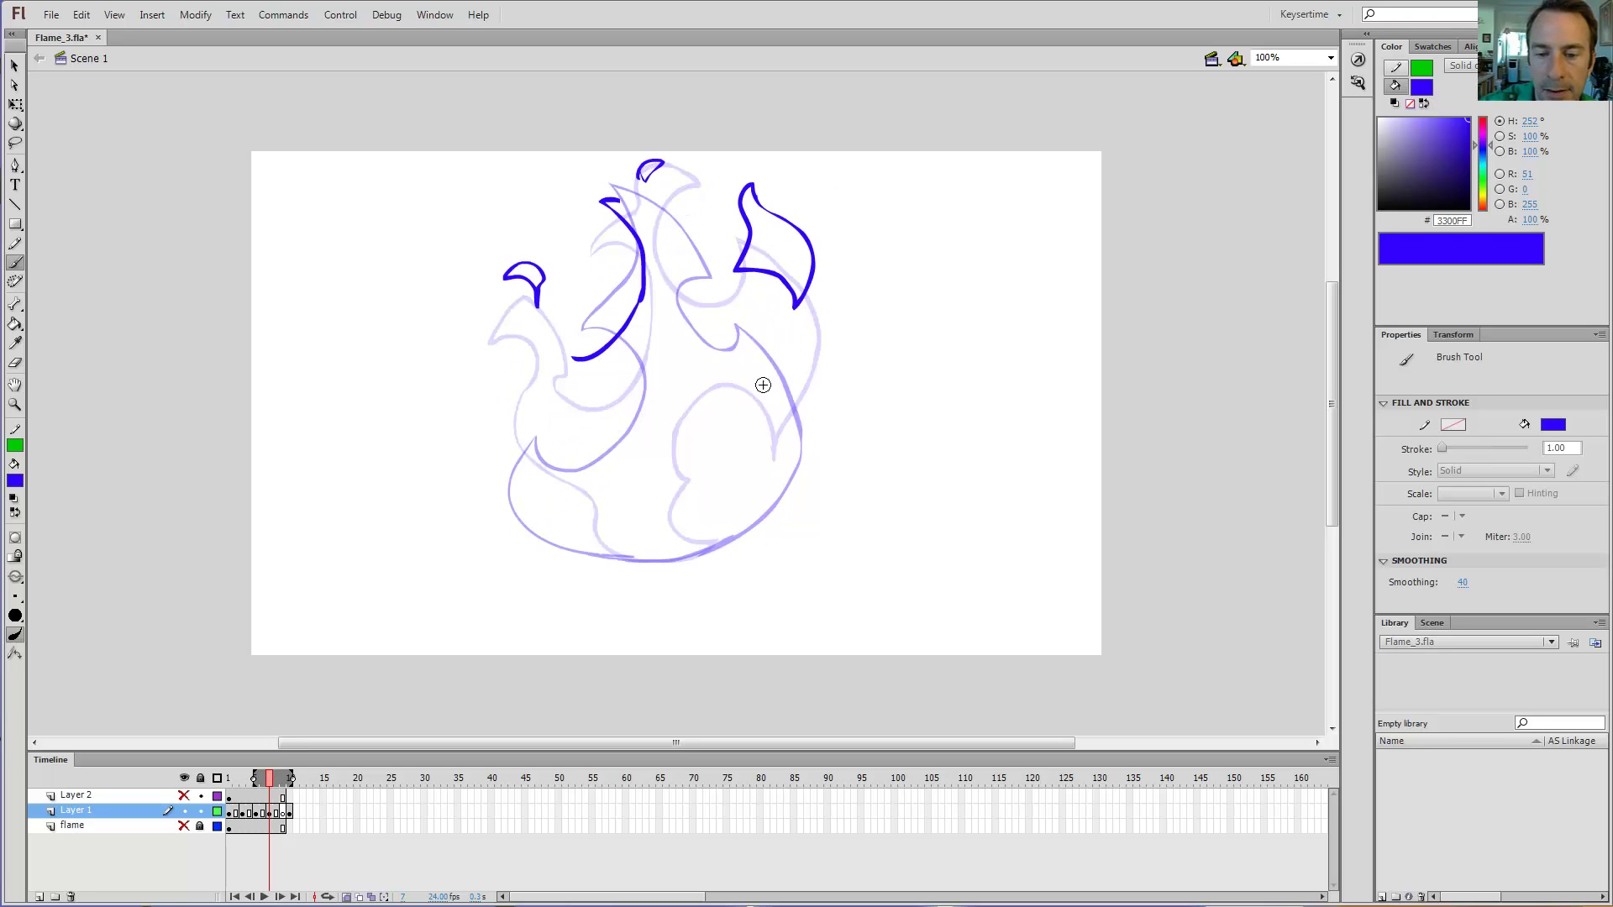
pyautogui.press(',')
pyautogui.press('.')
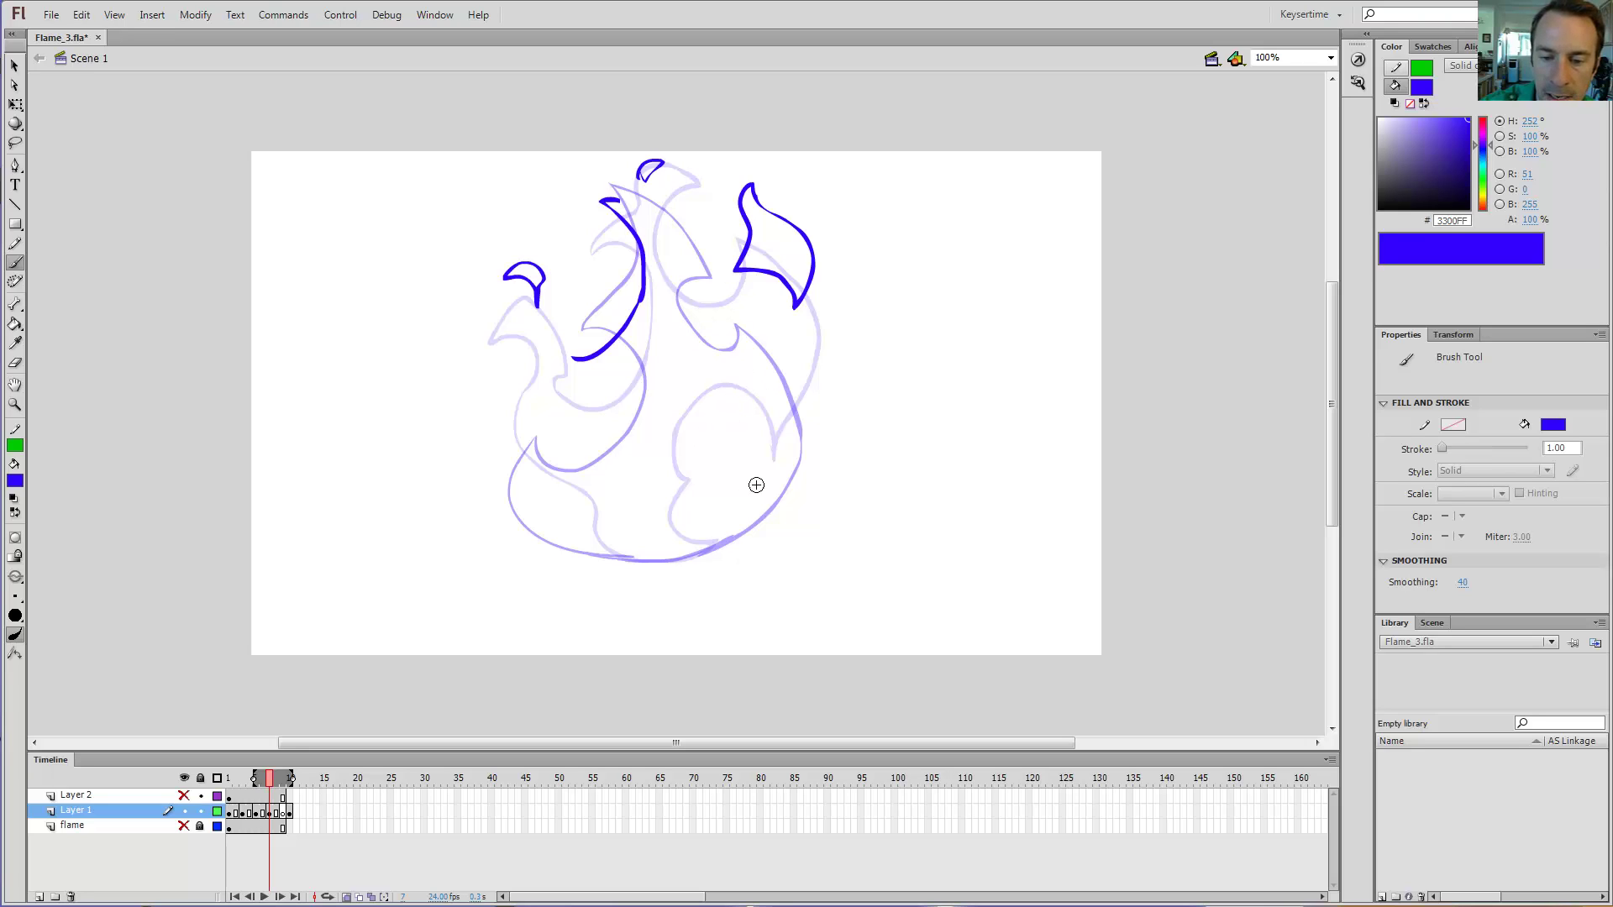
pyautogui.press(',')
pyautogui.press(',')
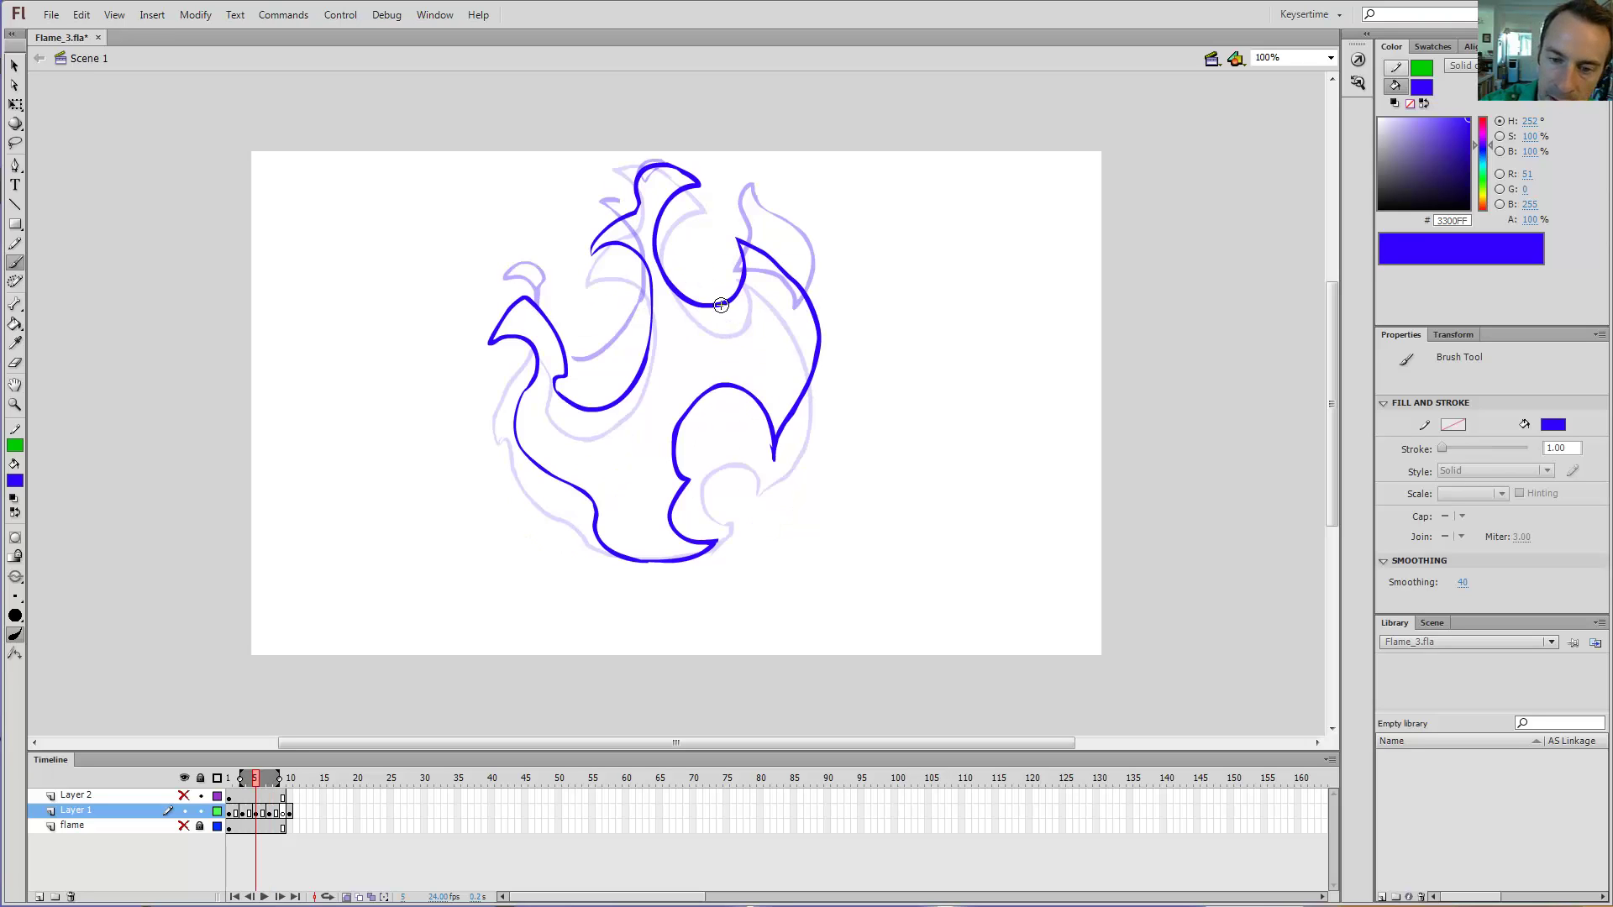
pyautogui.press('.')
pyautogui.press('.')
pyautogui.press('.')
pyautogui.press('.')
pyautogui.press('.')
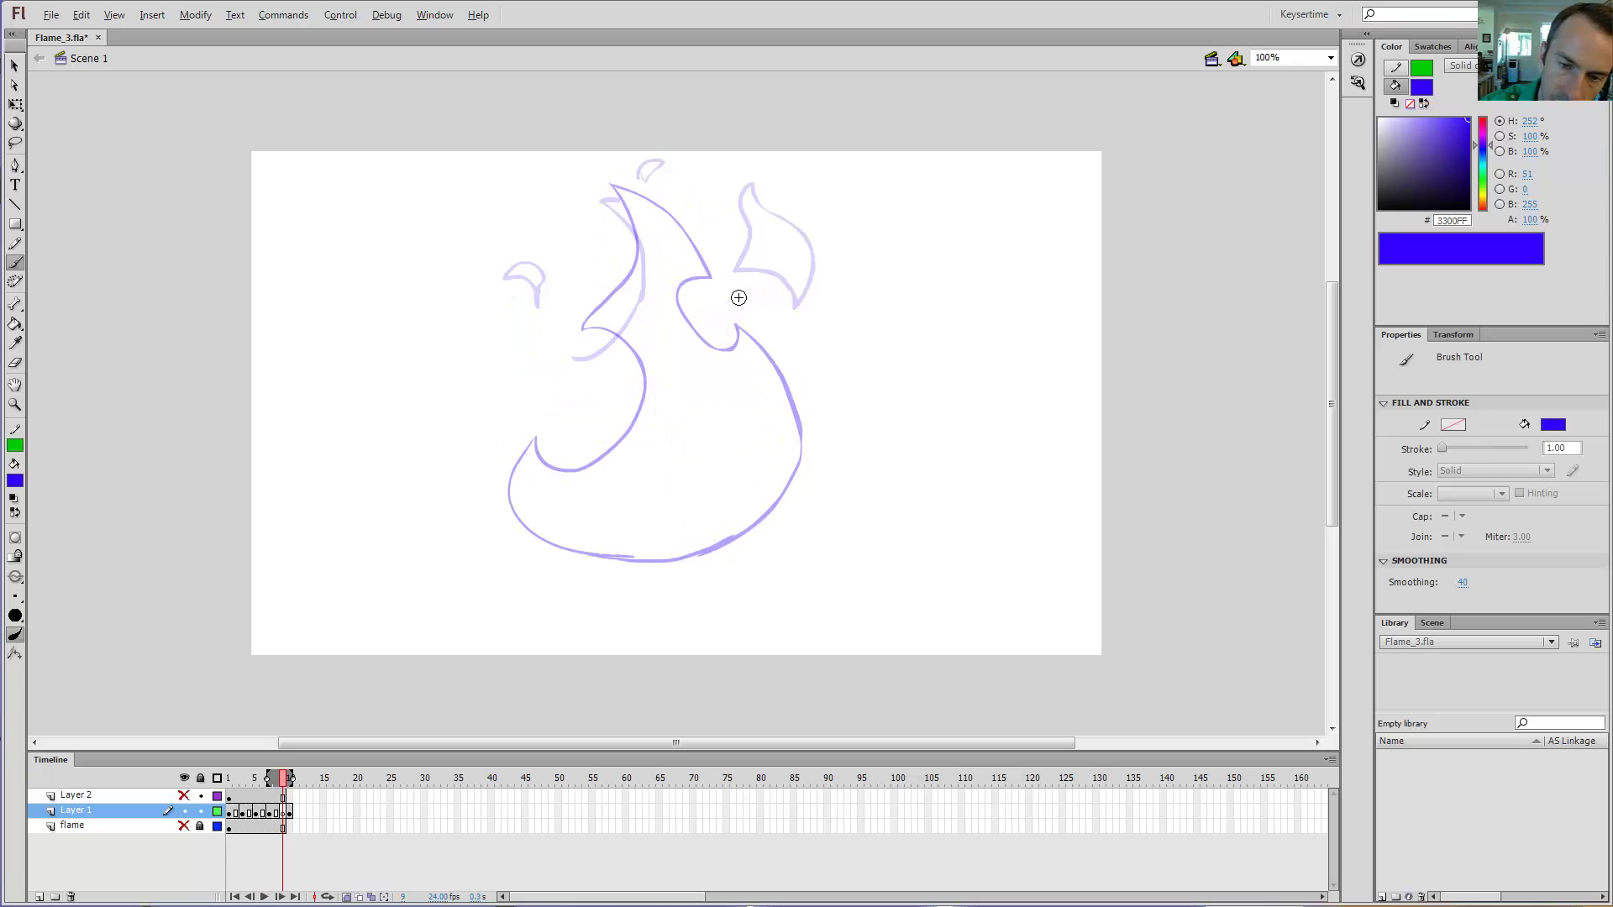
pyautogui.press(',')
pyautogui.press(',')
pyautogui.press(',')
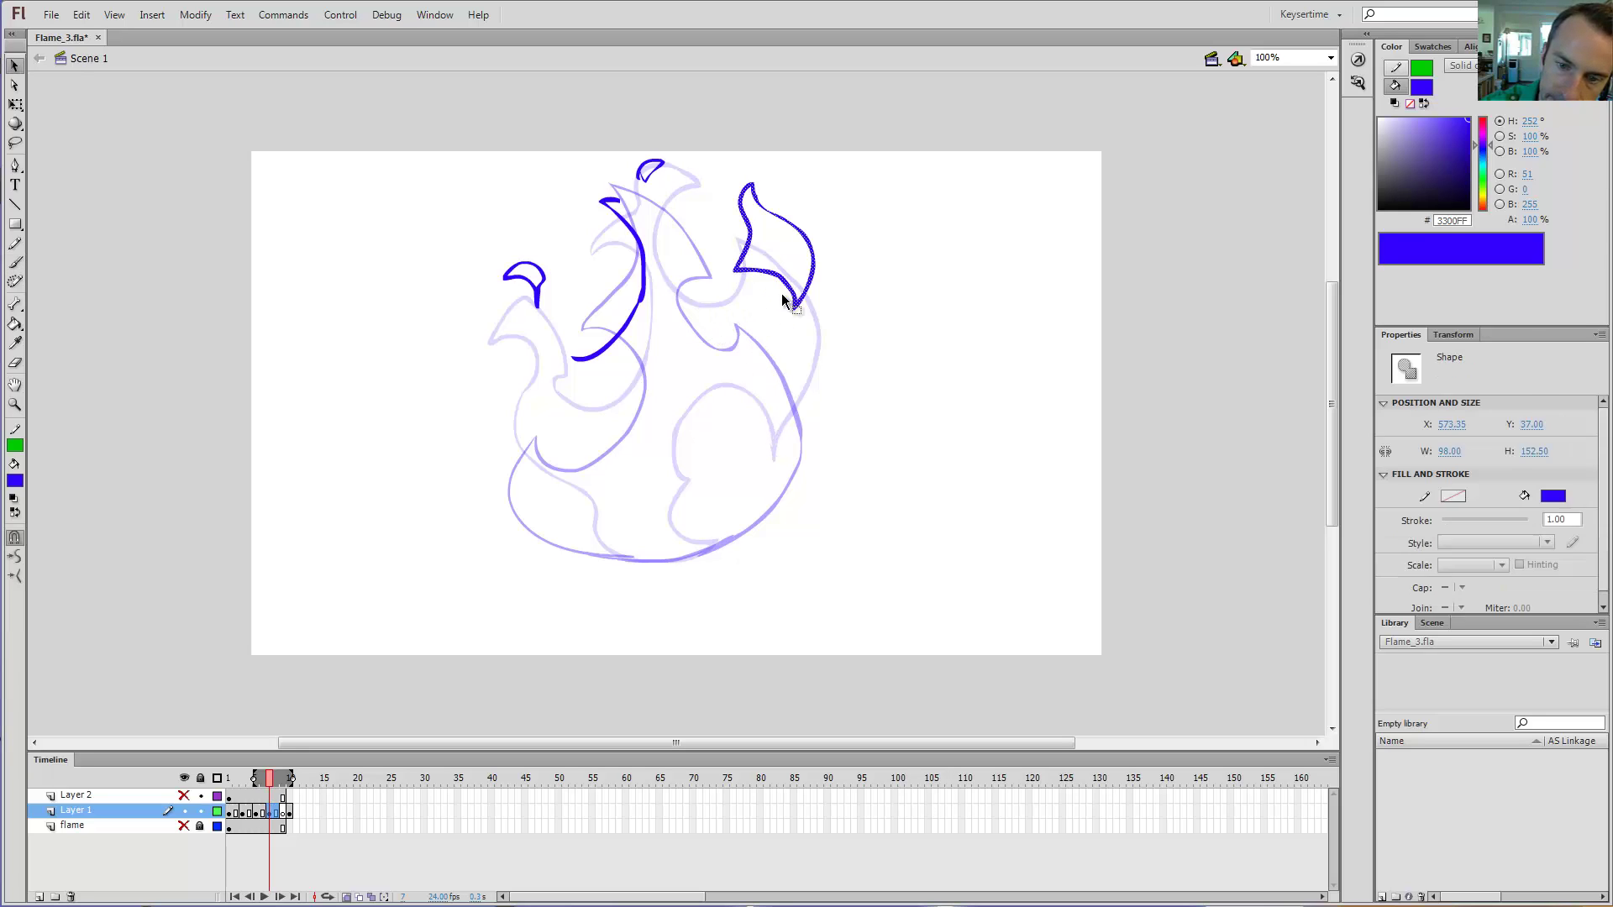
# Step: Redraw frame 7's upper-right stroke as a V-hooked curve rising to a pointed tongue tip
pyautogui.hotkey('ctrl', 'z')
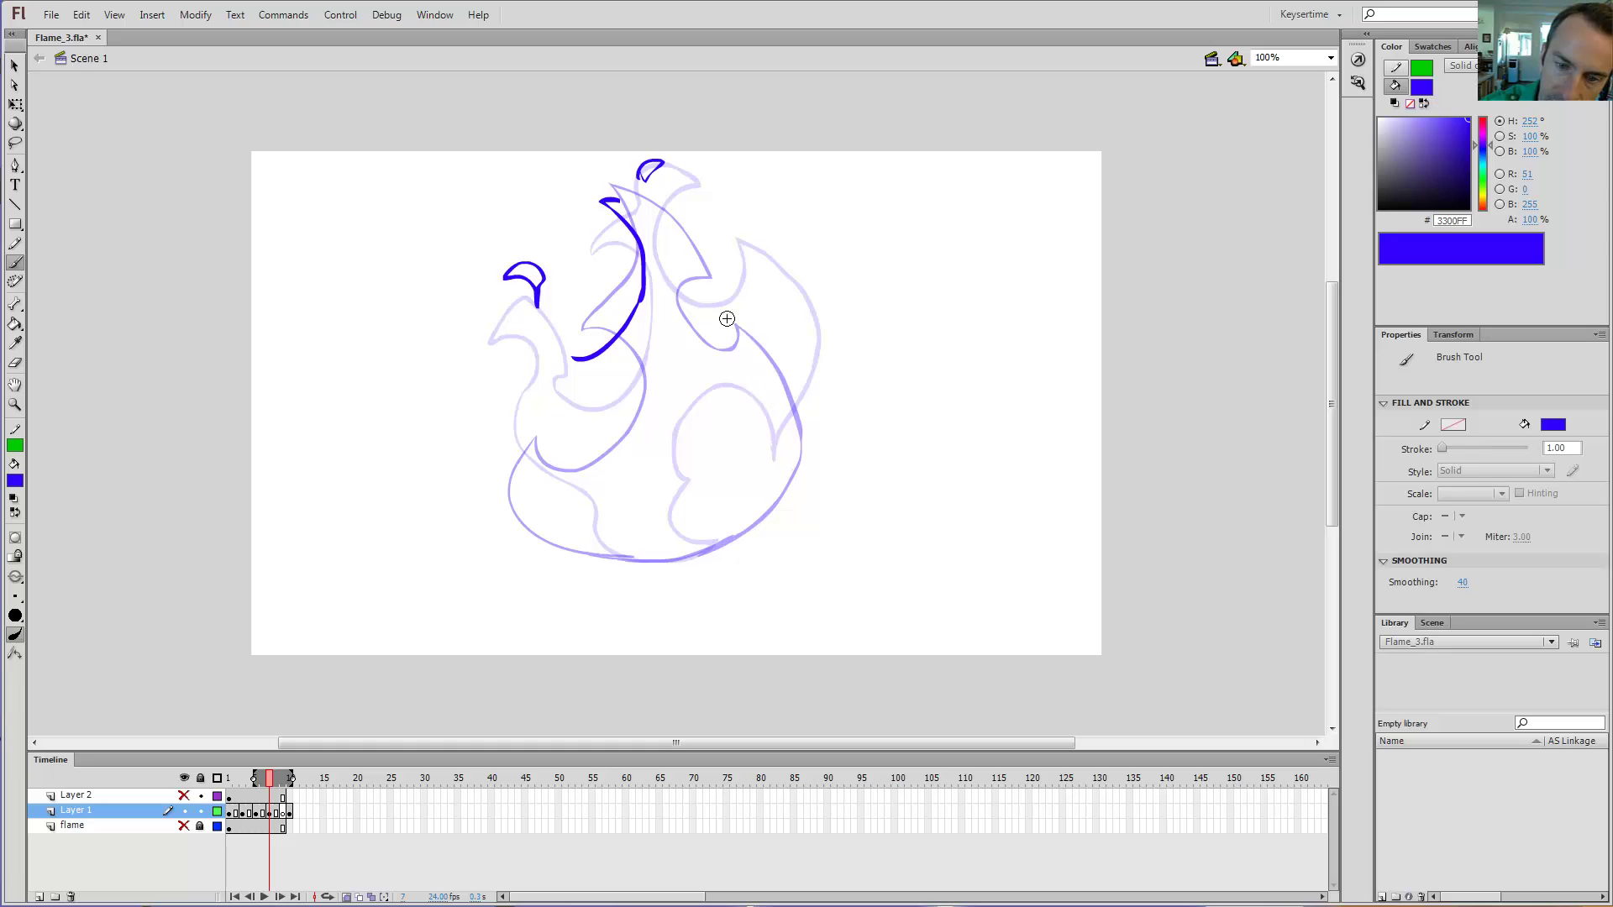
pyautogui.moveTo(733, 341)
pyautogui.mouseDown()
pyautogui.moveTo(763, 371)
pyautogui.moveTo(752, 316)
pyautogui.mouseUp()
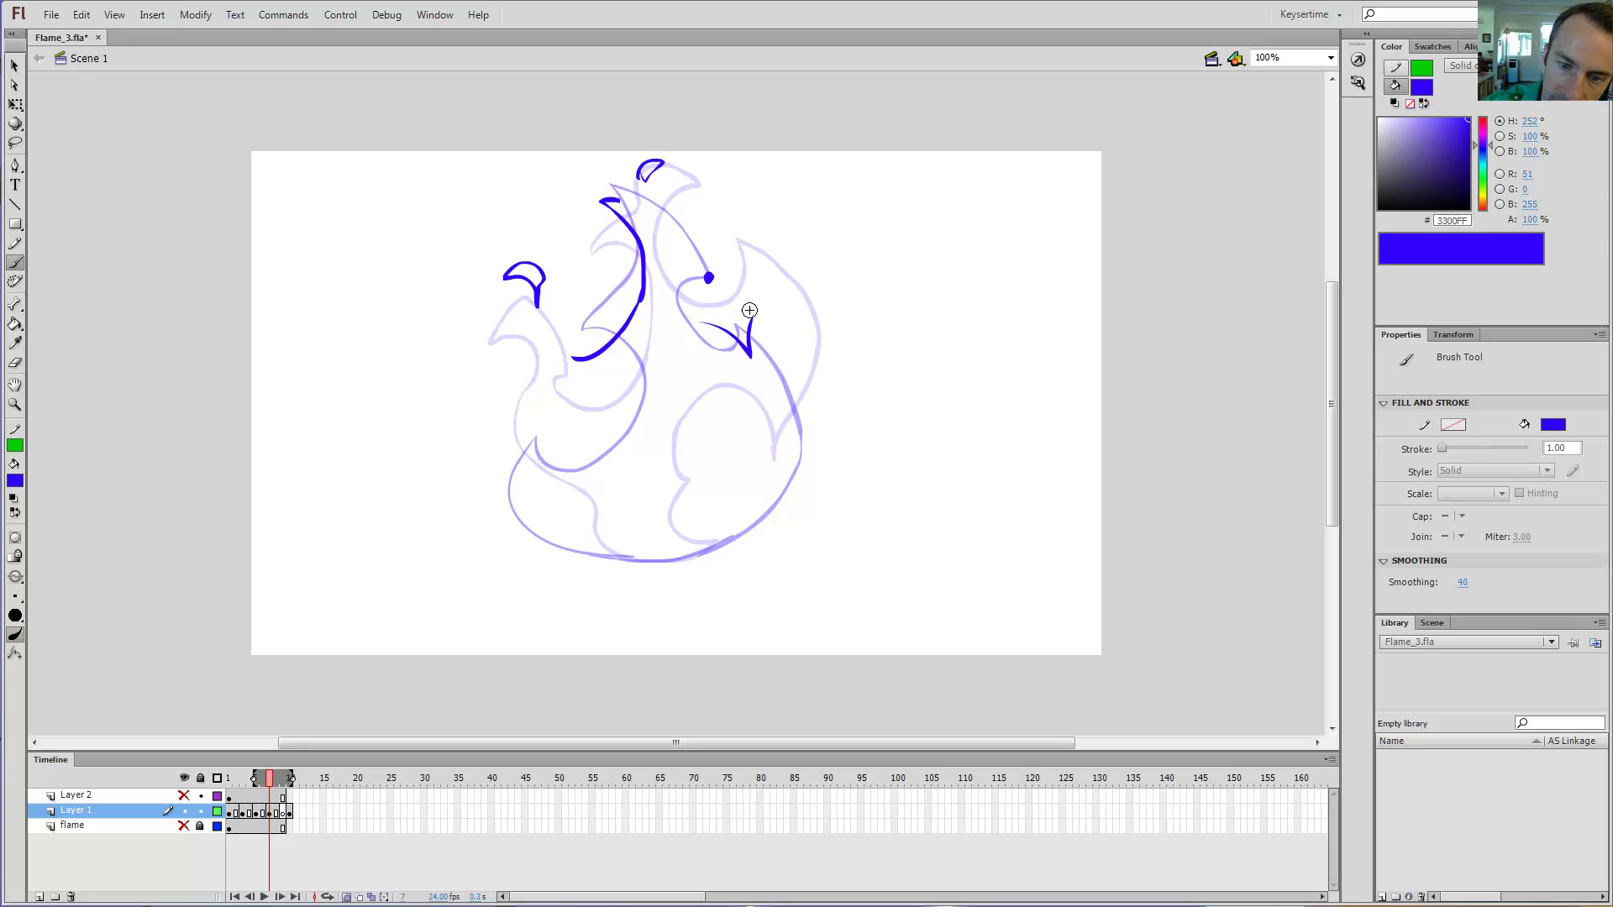
pyautogui.moveTo(759, 350)
pyautogui.mouseDown()
pyautogui.moveTo(752, 281)
pyautogui.moveTo(719, 230)
pyautogui.moveTo(657, 214)
pyautogui.mouseUp()
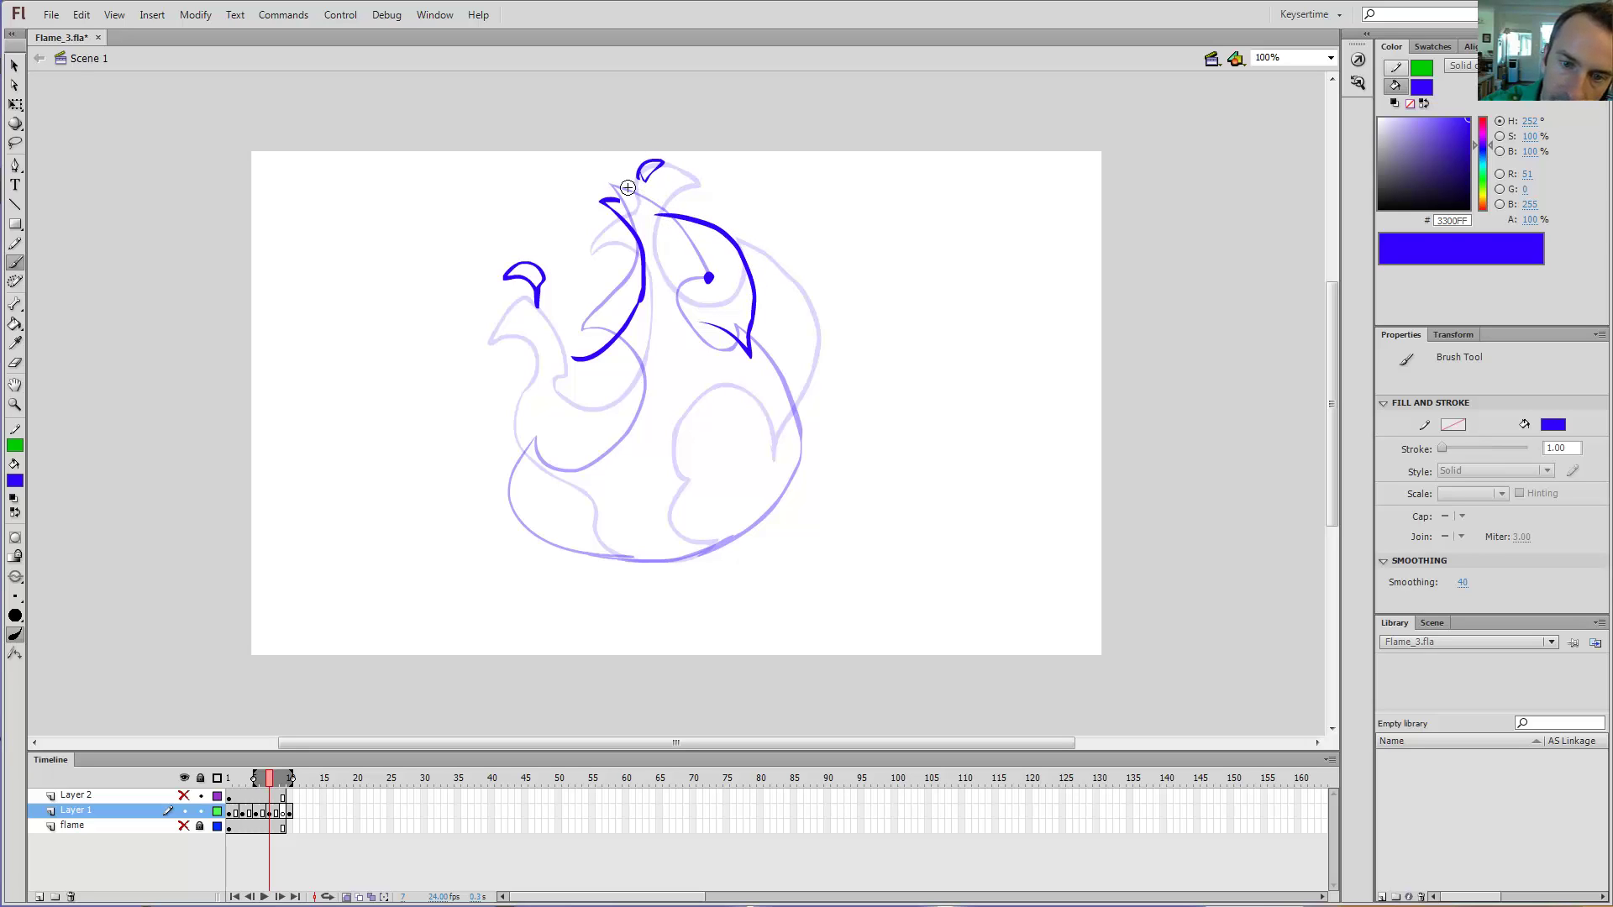
pyautogui.press(',')
pyautogui.press(',')
pyautogui.press('.')
pyautogui.press('.')
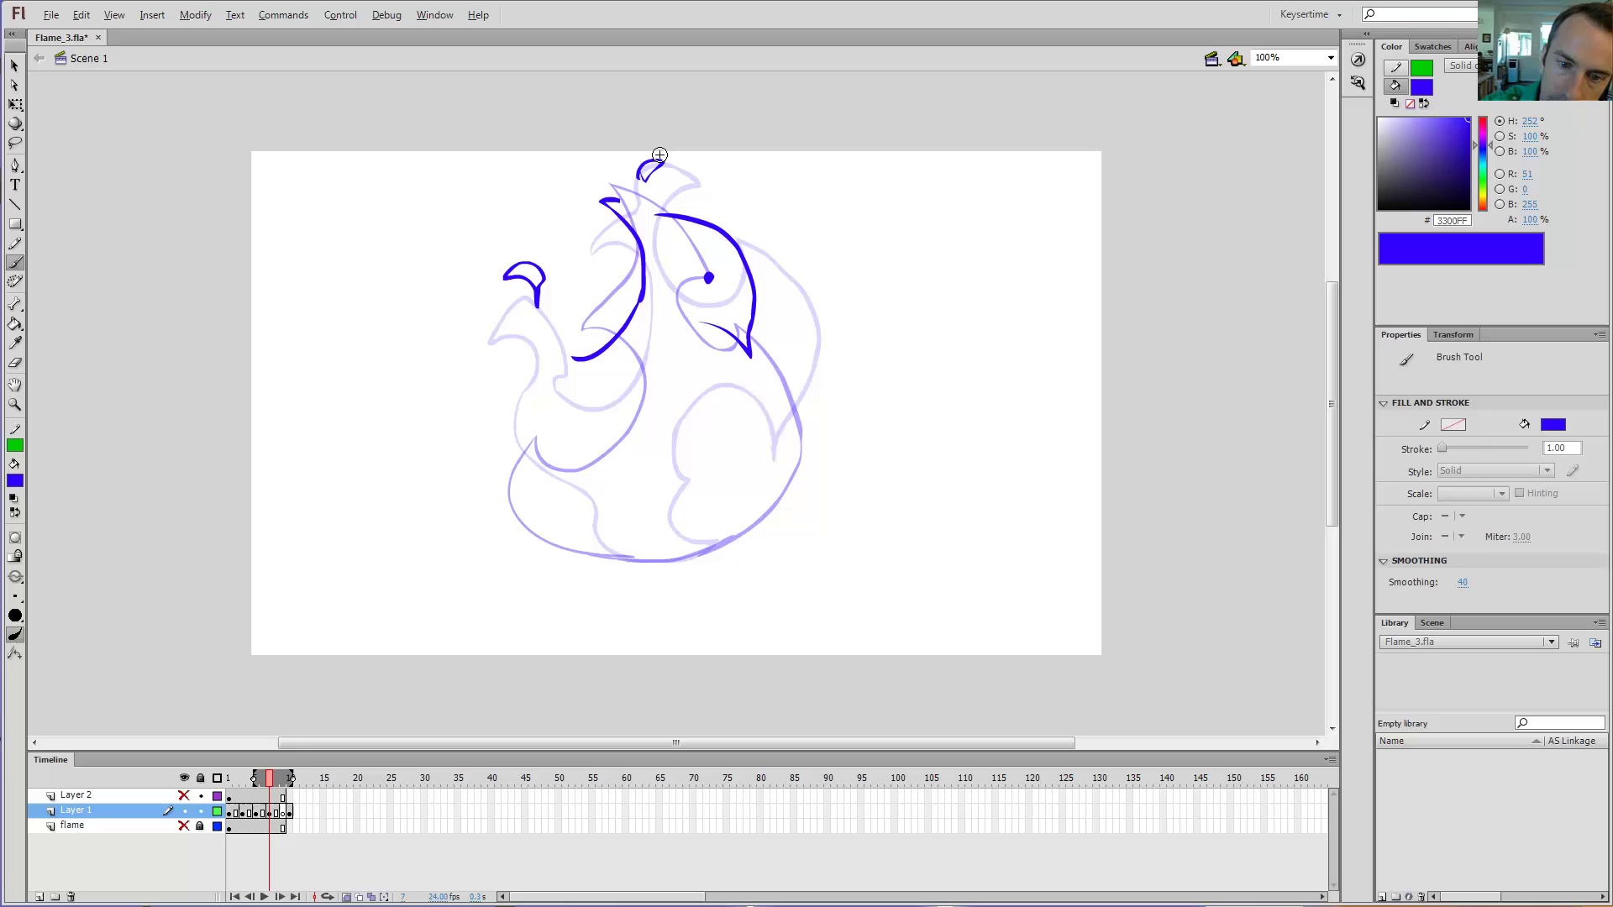
pyautogui.press(',')
pyautogui.press(',')
pyautogui.press('.')
pyautogui.press('.')
pyautogui.press(',')
pyautogui.press(',')
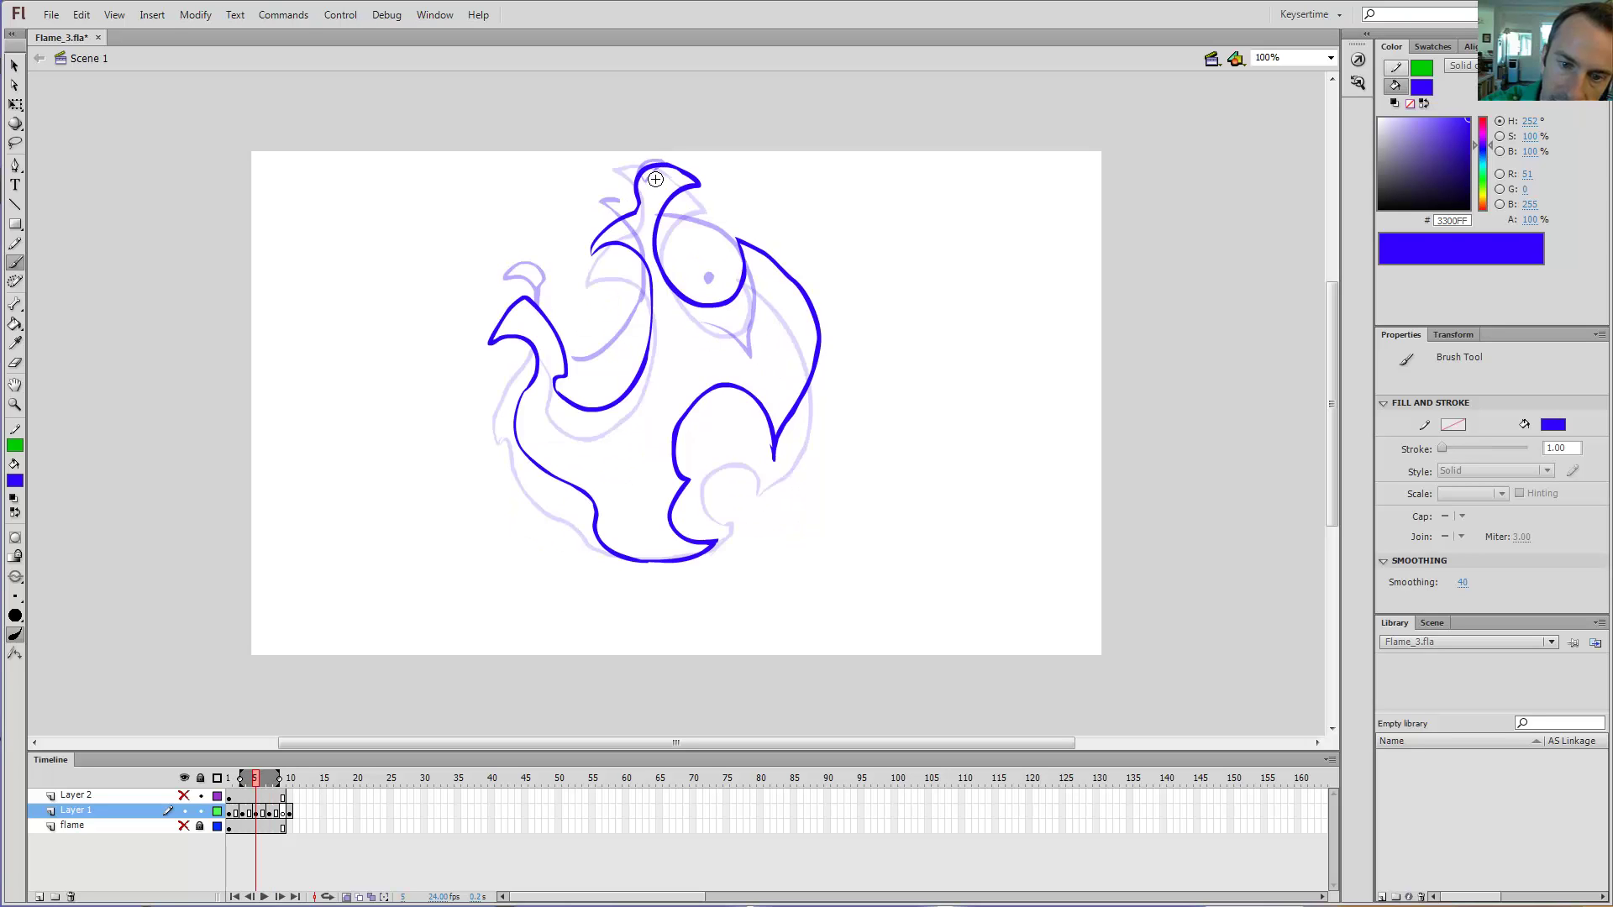
pyautogui.press('.')
pyautogui.press('.')
pyautogui.press(',')
pyautogui.press(',')
pyautogui.press('.')
pyautogui.press('.')
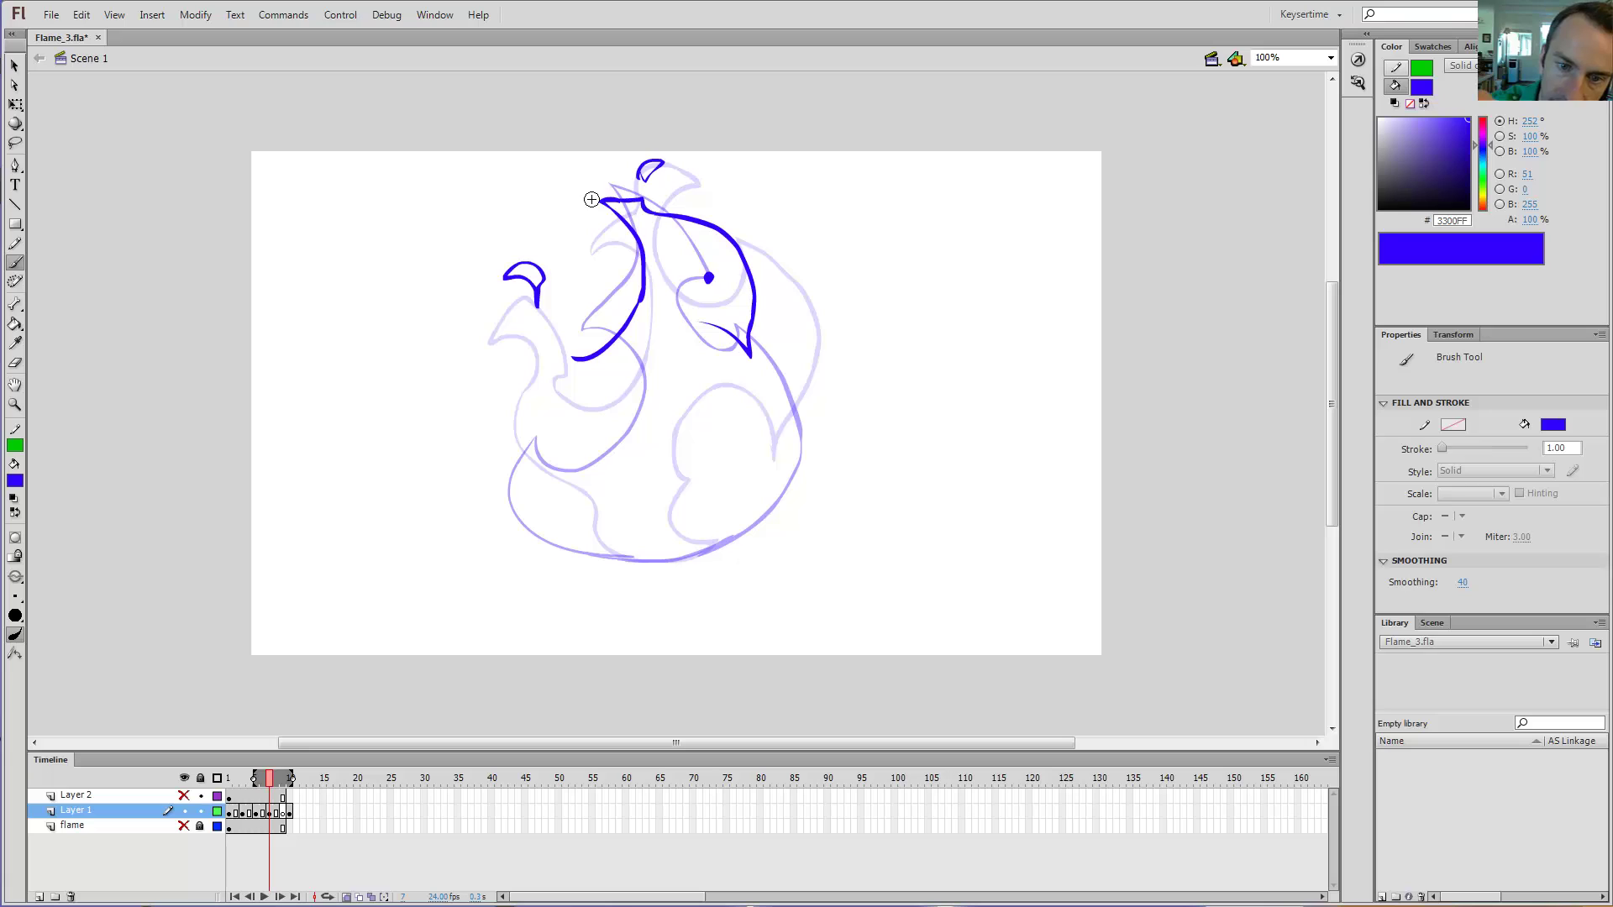
pyautogui.press(',')
pyautogui.press(',')
pyautogui.press('.')
pyautogui.press('.')
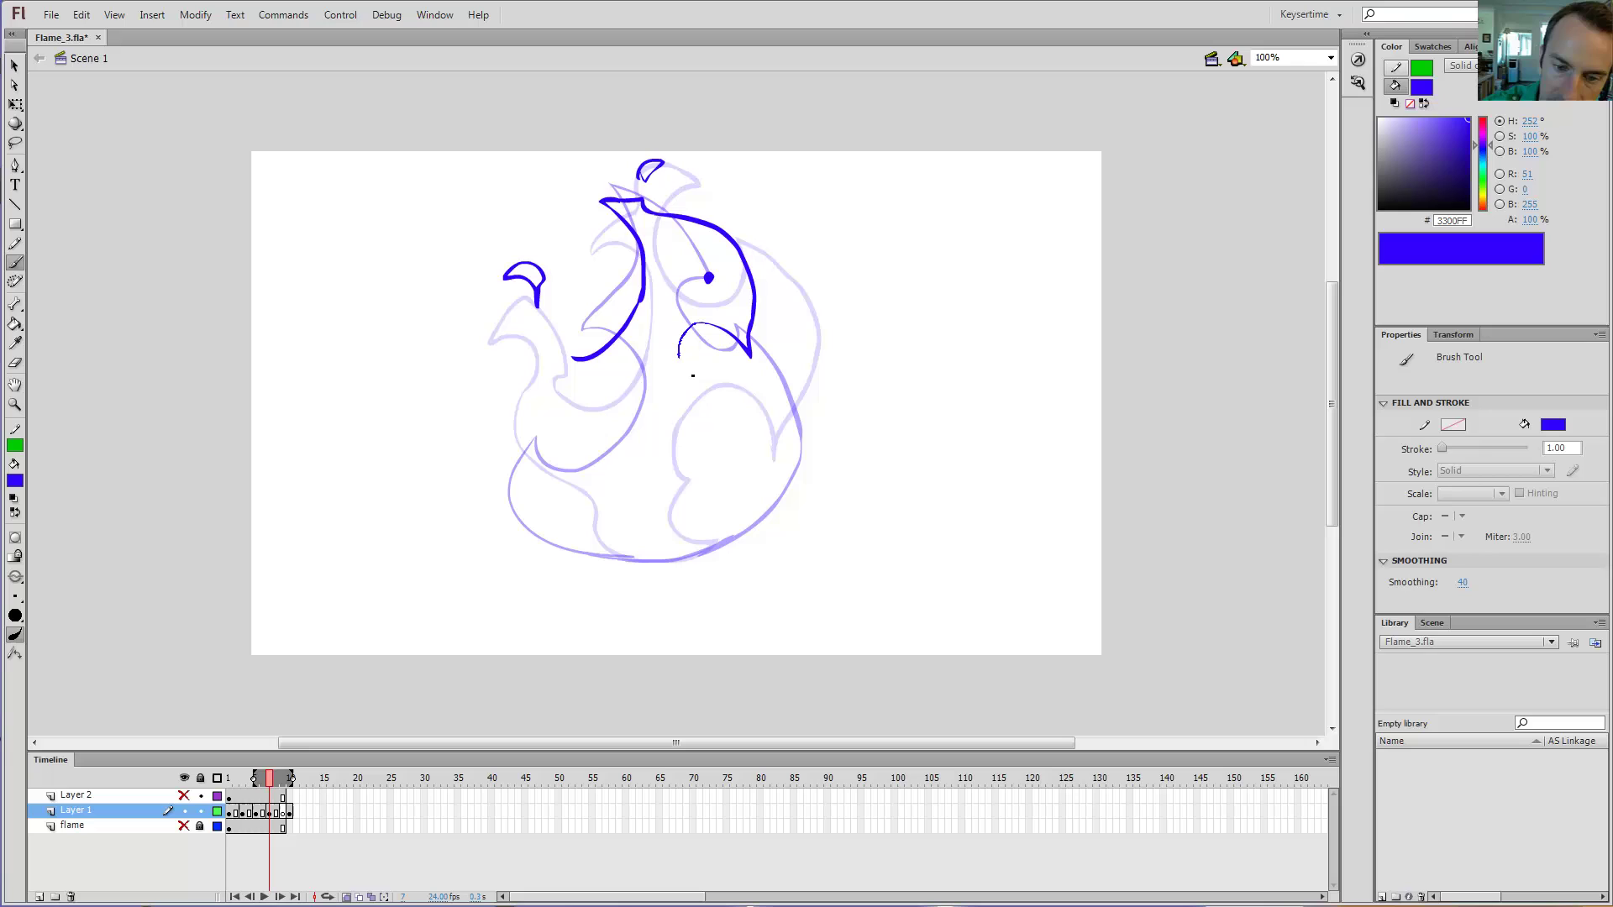
# Step: Extend the inner flame curve downward and join it to a lower-right outline stroke
pyautogui.moveTo(693, 376); pyautogui.dragTo(716, 429)
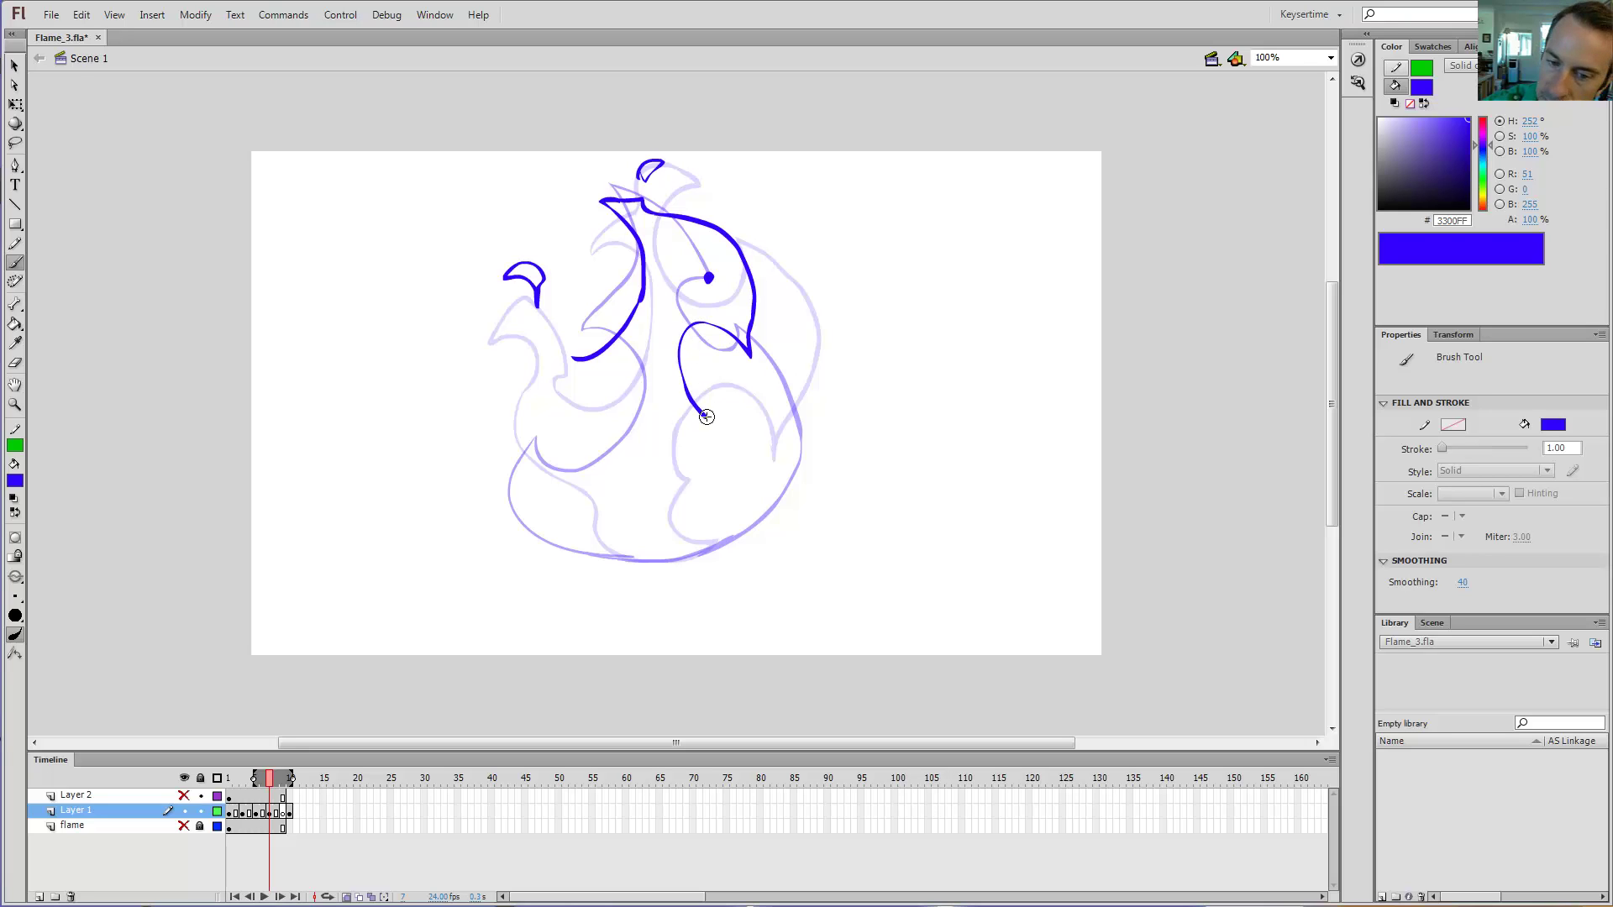
pyautogui.press(',')
pyautogui.press(',')
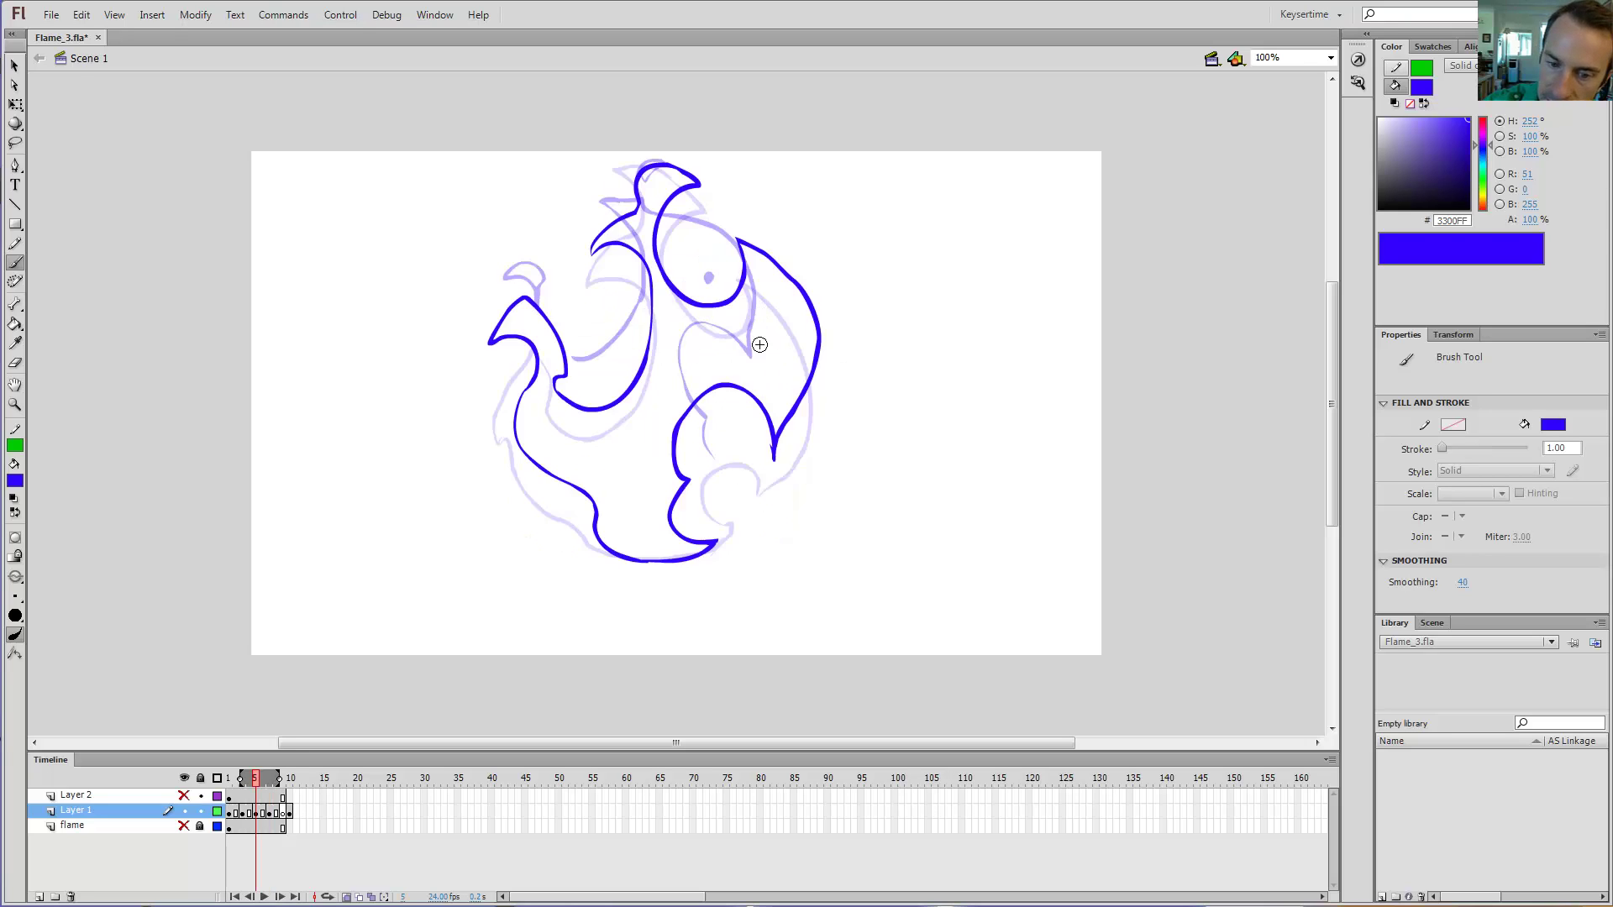
pyautogui.press('.')
pyautogui.press('.')
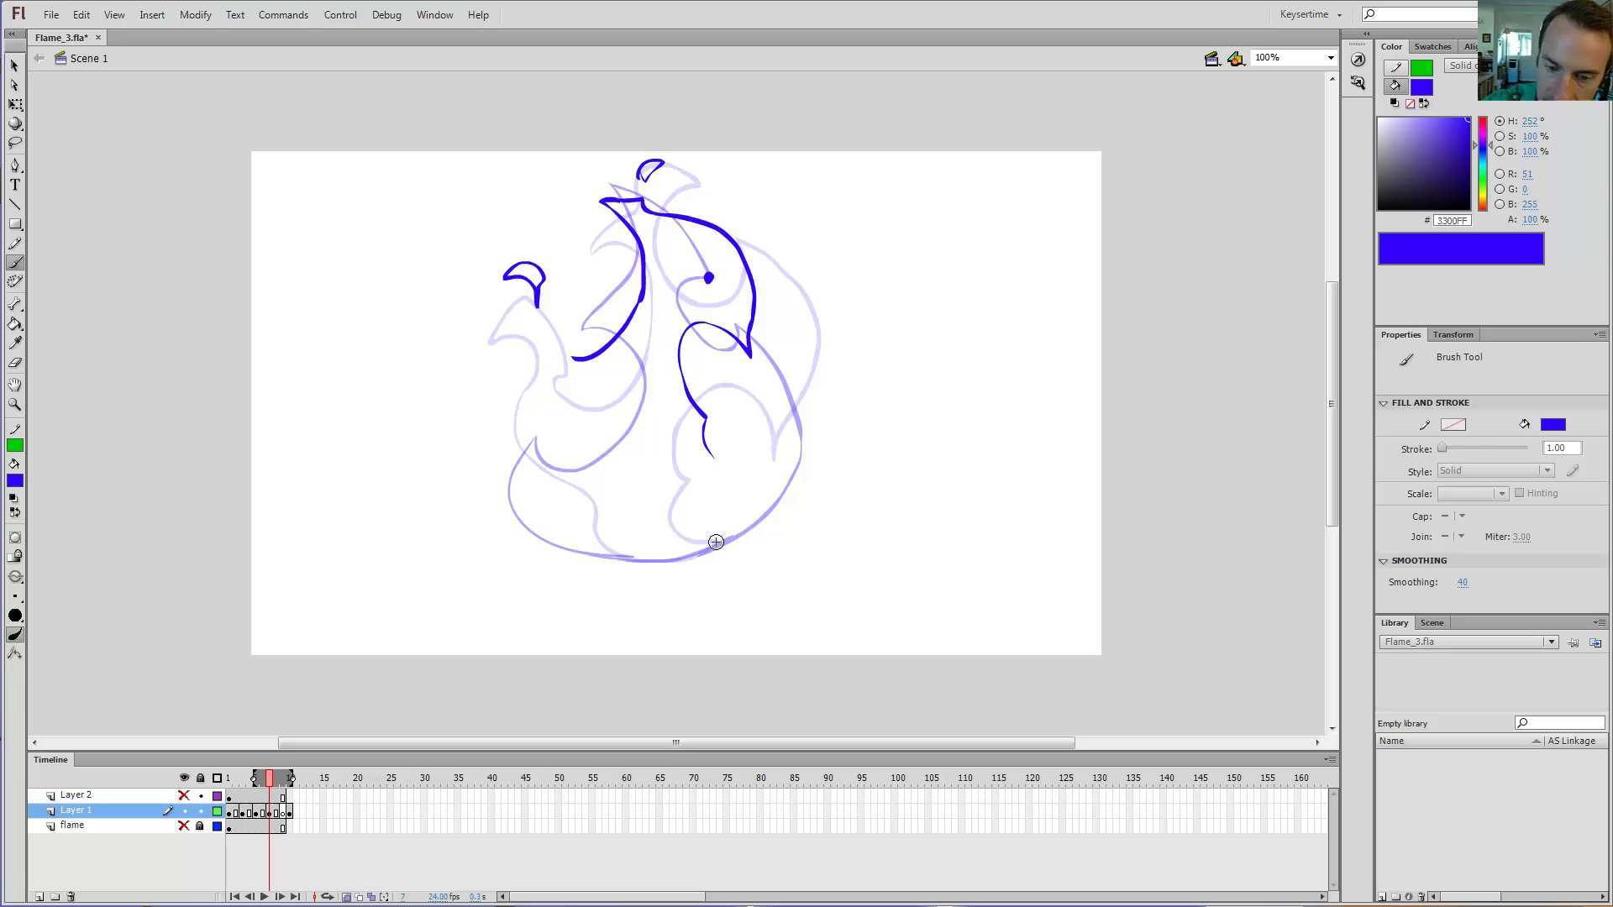
pyautogui.moveTo(795, 480)
pyautogui.mouseDown()
pyautogui.moveTo(745, 550)
pyautogui.moveTo(799, 478)
pyautogui.moveTo(761, 382)
pyautogui.mouseUp()
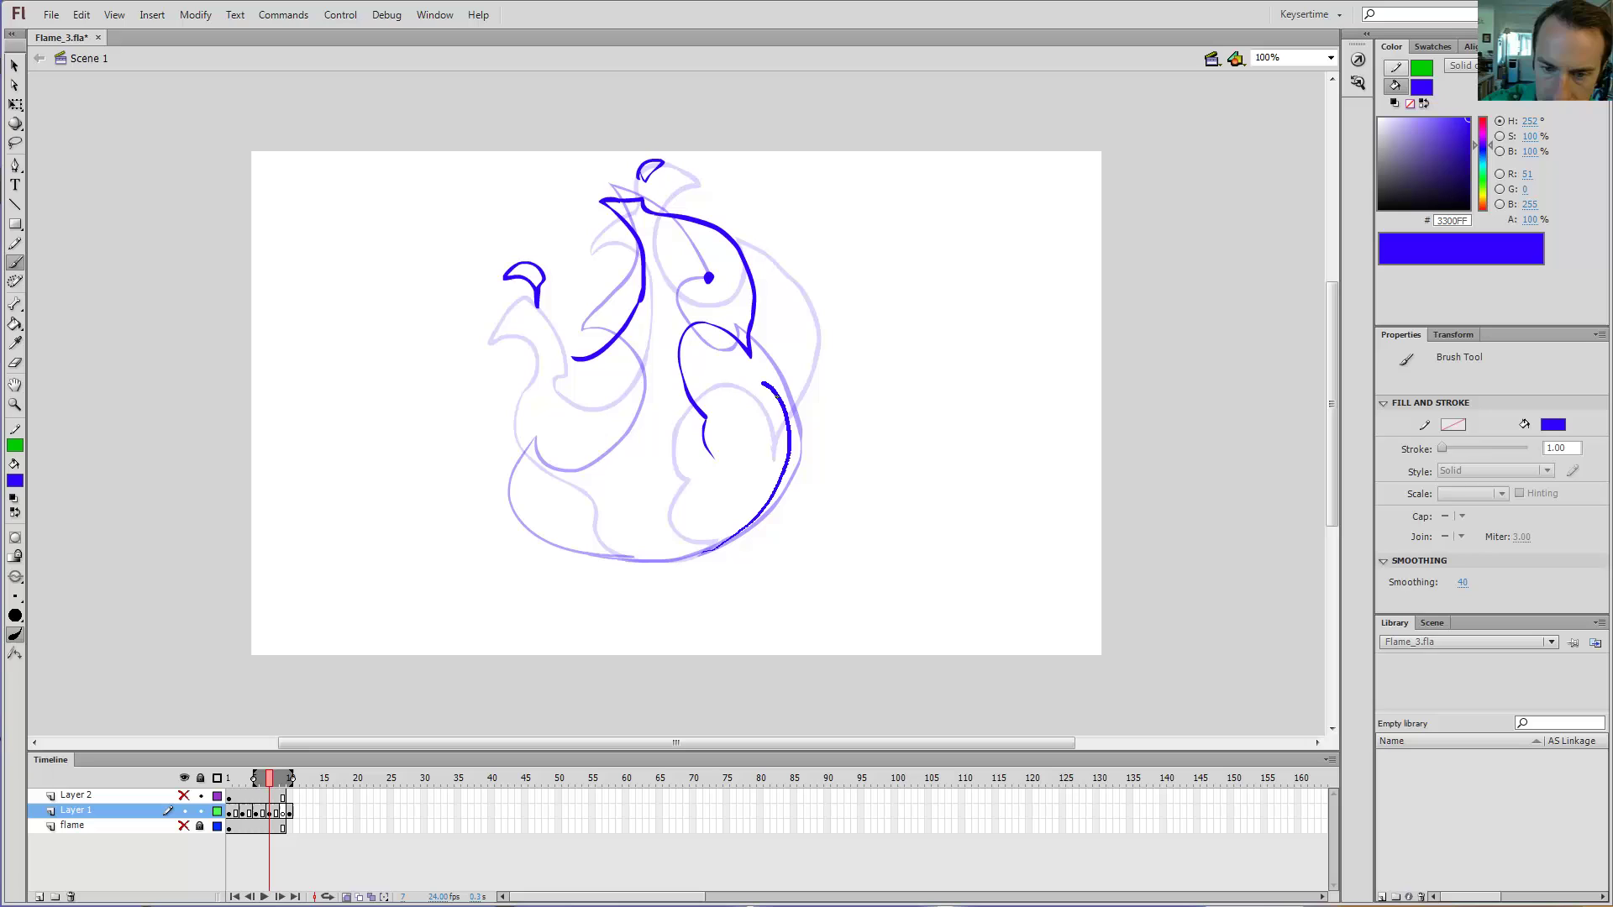
pyautogui.moveTo(720, 454); pyautogui.dragTo(708, 443)
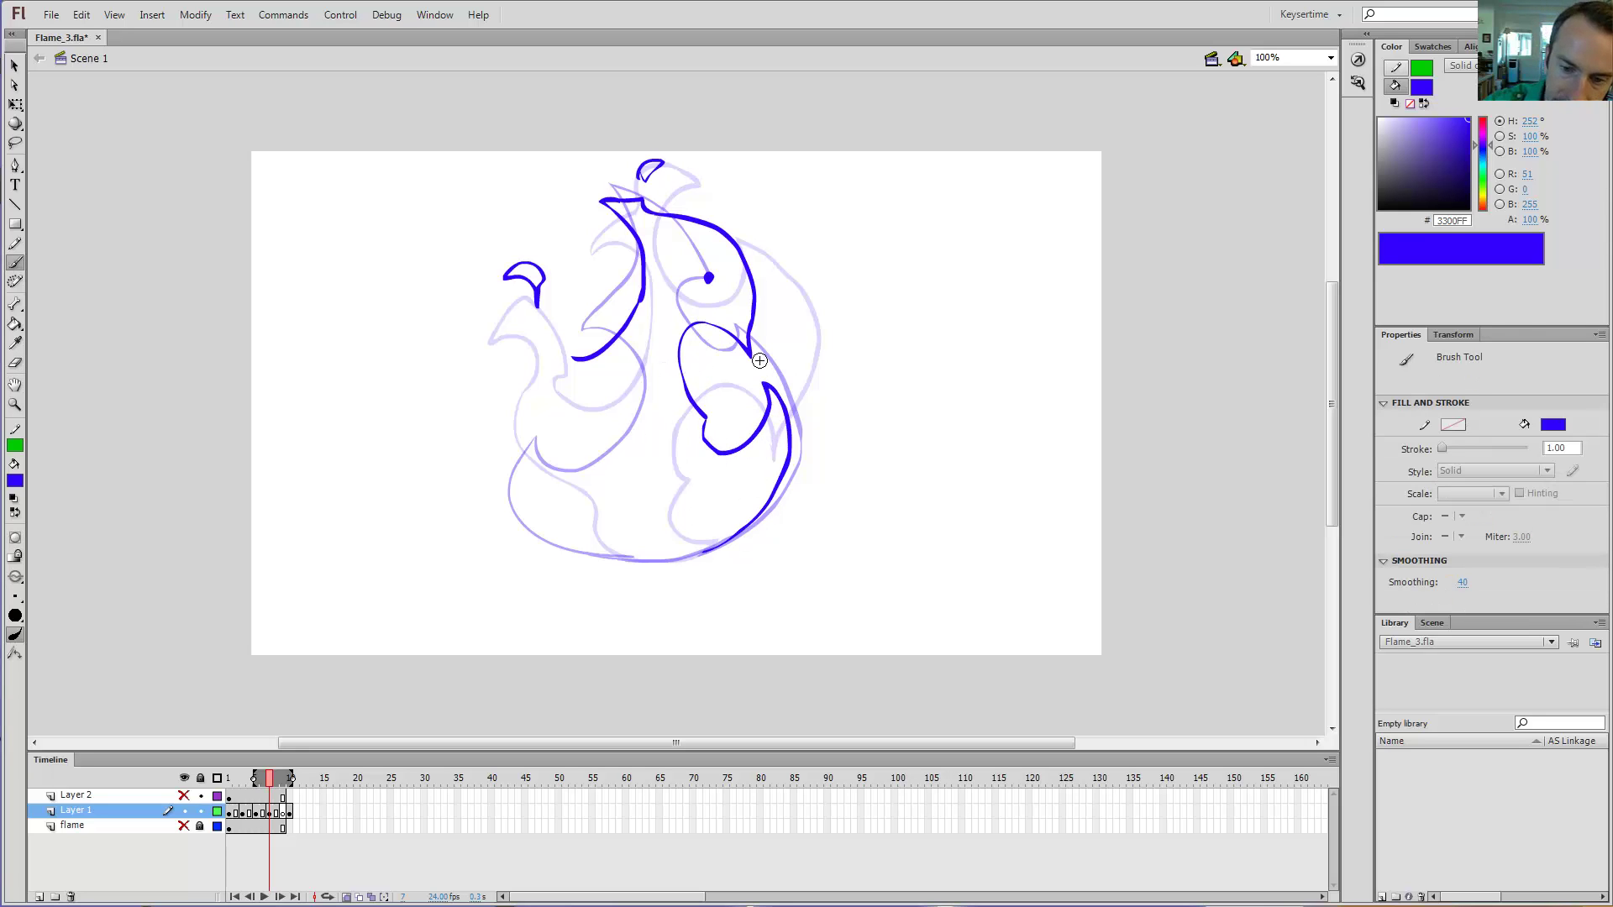
pyautogui.press(',')
pyautogui.press(',')
pyautogui.press('.')
pyautogui.press('.')
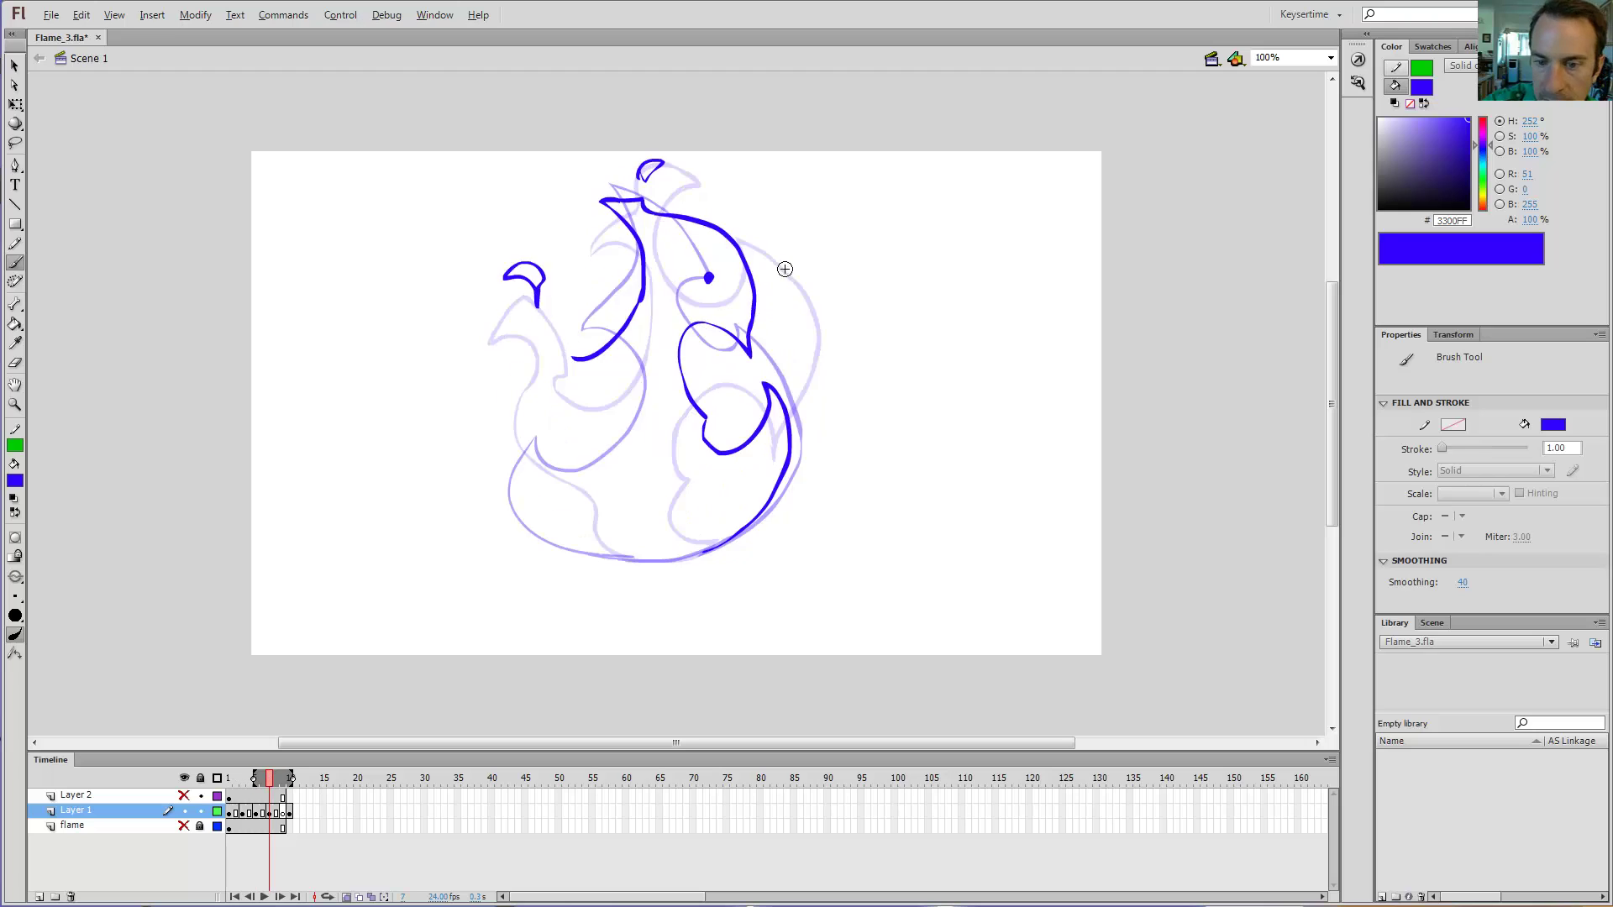
pyautogui.press(',')
pyautogui.press(',')
pyautogui.press(',')
pyautogui.press(',')
pyautogui.press('.')
pyautogui.press('.')
pyautogui.press('.')
pyautogui.press('.')
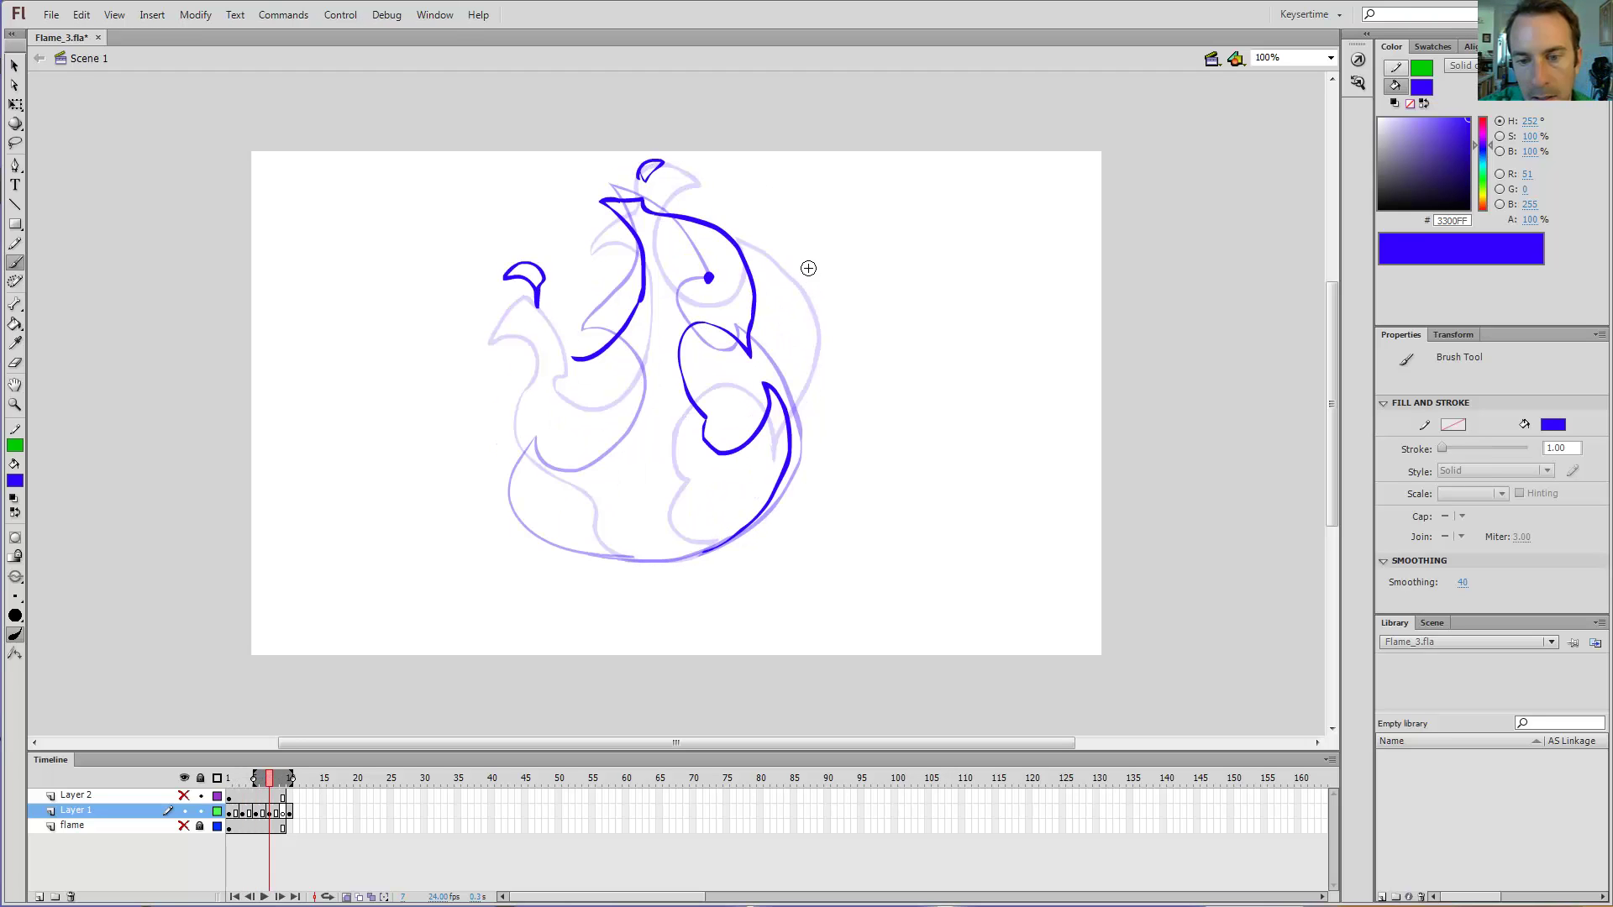
pyautogui.press(',')
pyautogui.press(',')
# Step: Erase stray right-side stroke pieces and draw a new stroke beside the right flame outline
pyautogui.press('e')
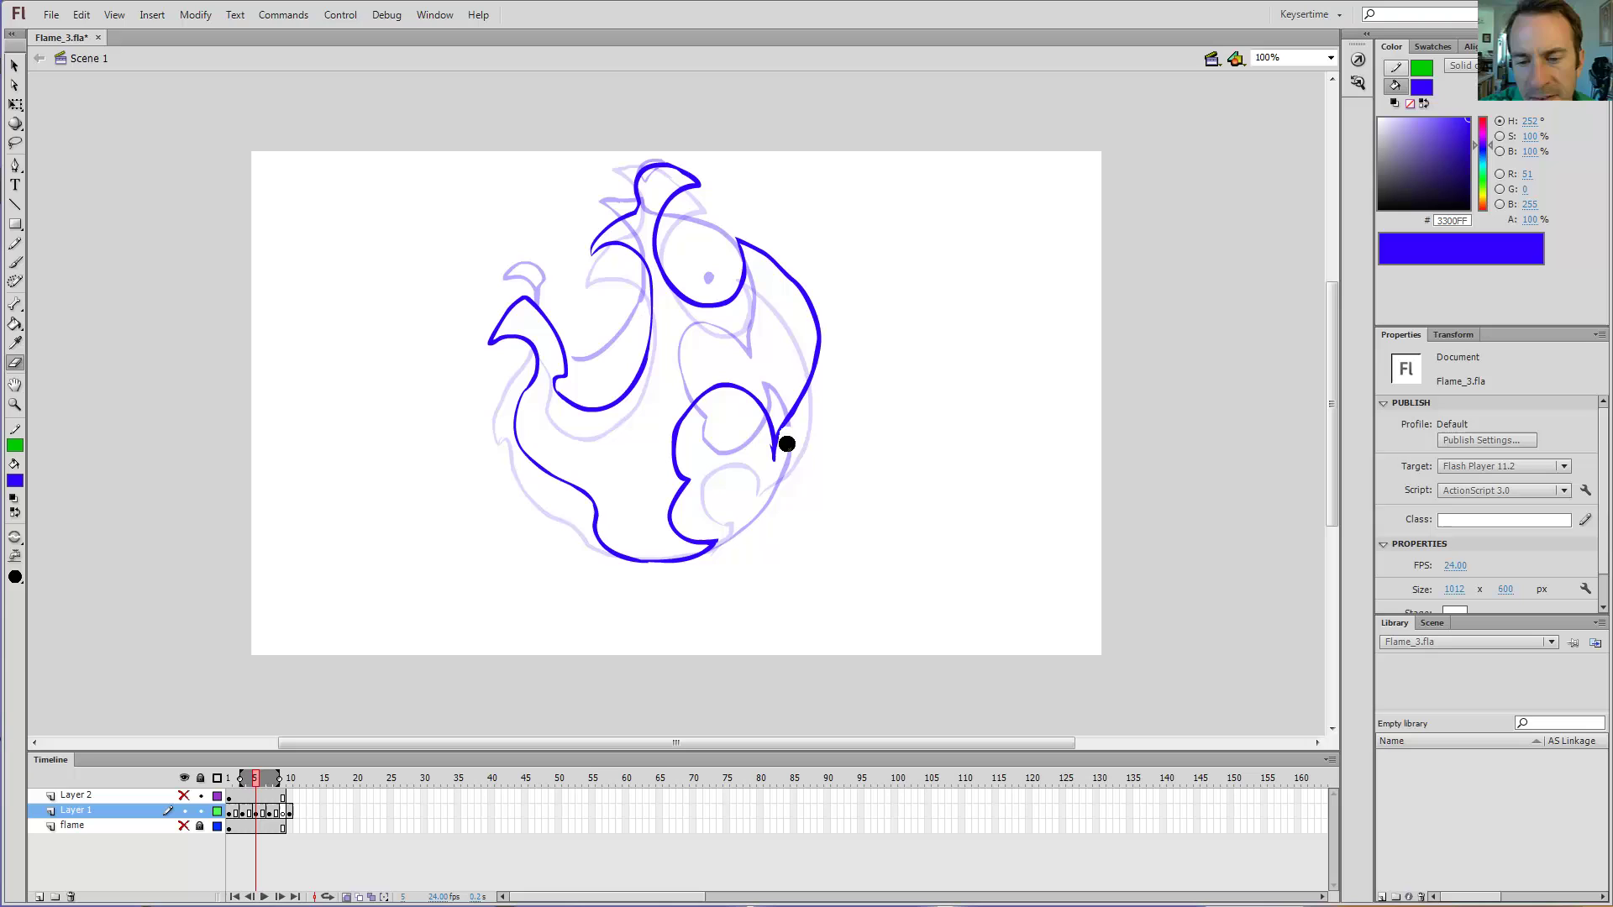
pyautogui.moveTo(784, 439); pyautogui.dragTo(799, 393)
pyautogui.press('b')
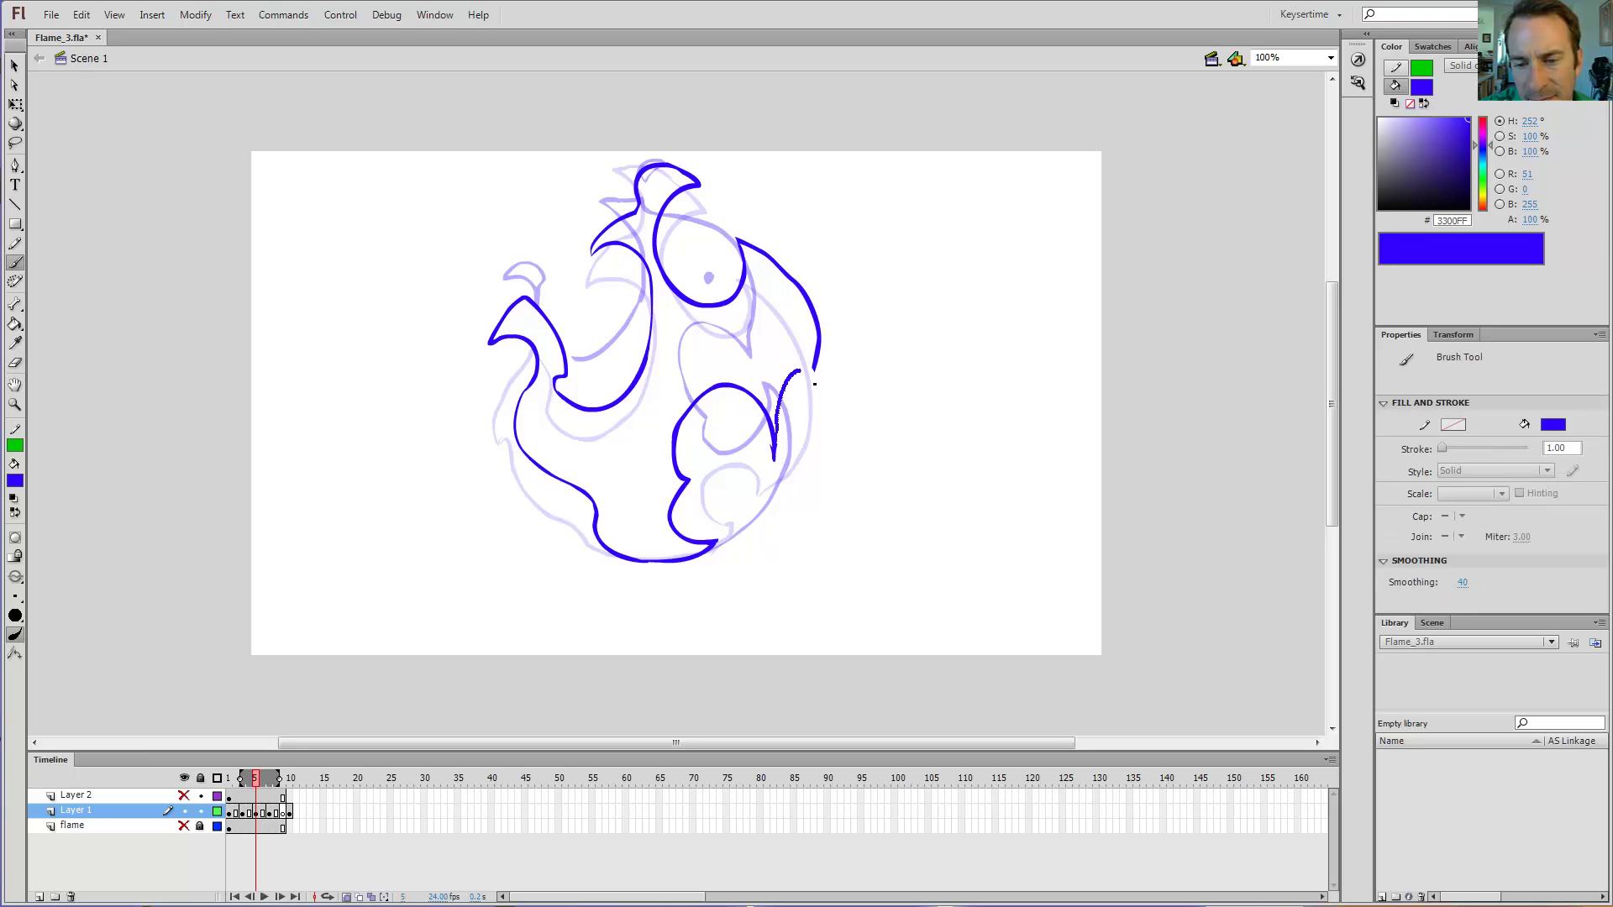
pyautogui.press('.')
pyautogui.press('.')
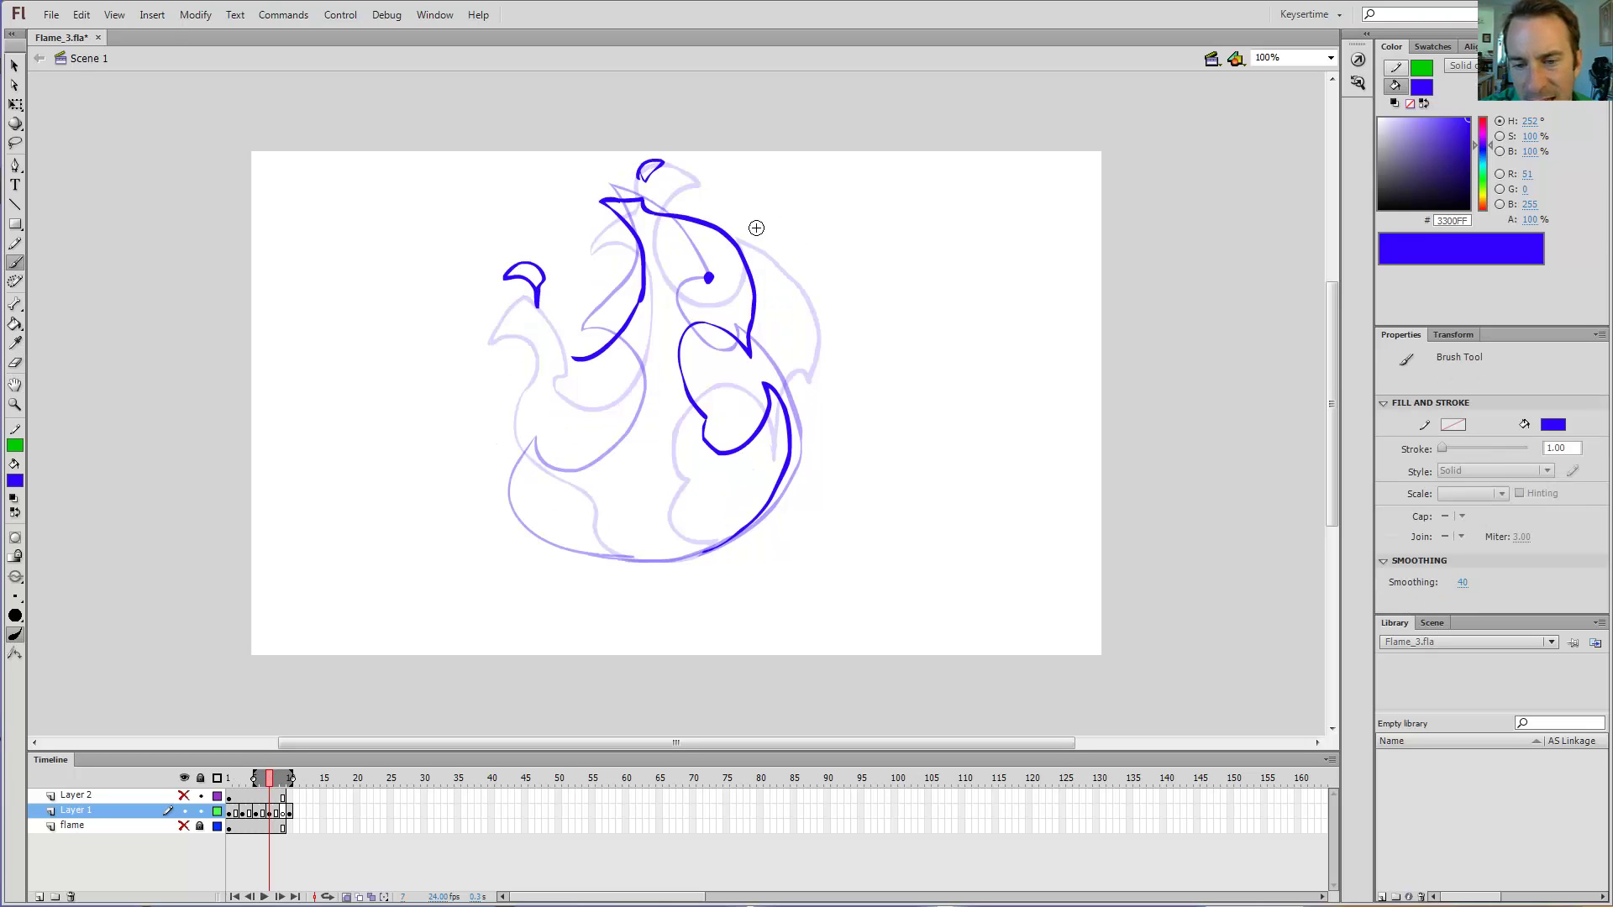
pyautogui.press('e')
pyautogui.moveTo(754, 330)
pyautogui.mouseDown()
pyautogui.moveTo(750, 243)
pyautogui.moveTo(756, 319)
pyautogui.moveTo(745, 237)
pyautogui.moveTo(747, 331)
pyautogui.mouseUp()
pyautogui.press('b')
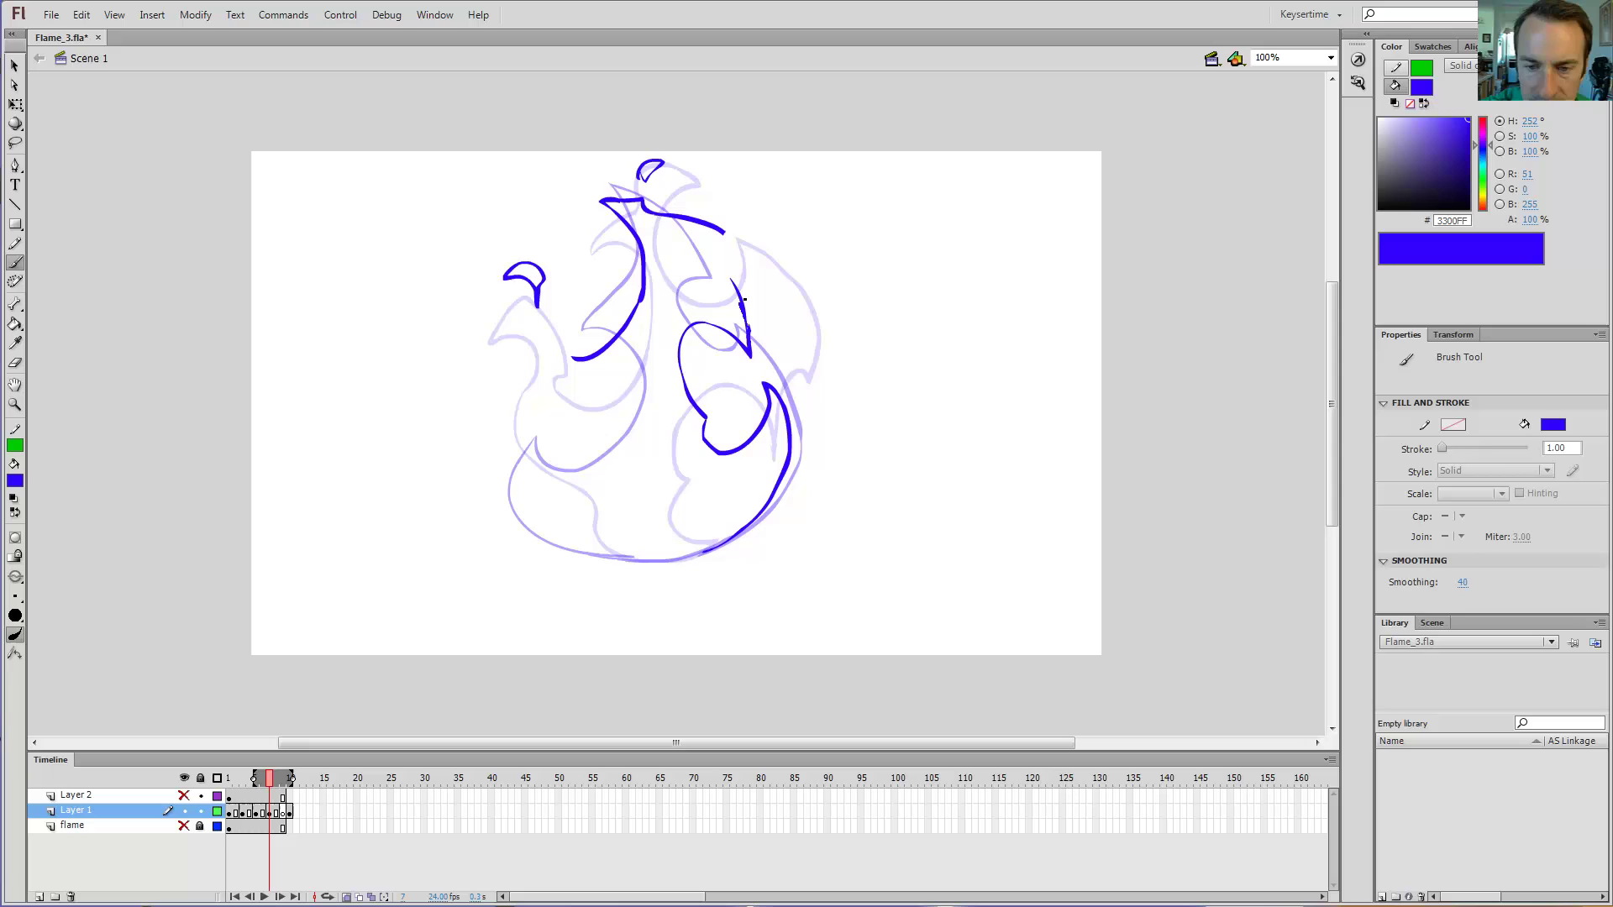
pyautogui.press('e')
pyautogui.press('b')
pyautogui.moveTo(722, 269)
pyautogui.mouseDown()
pyautogui.moveTo(748, 325)
pyautogui.moveTo(724, 231)
pyautogui.mouseUp()
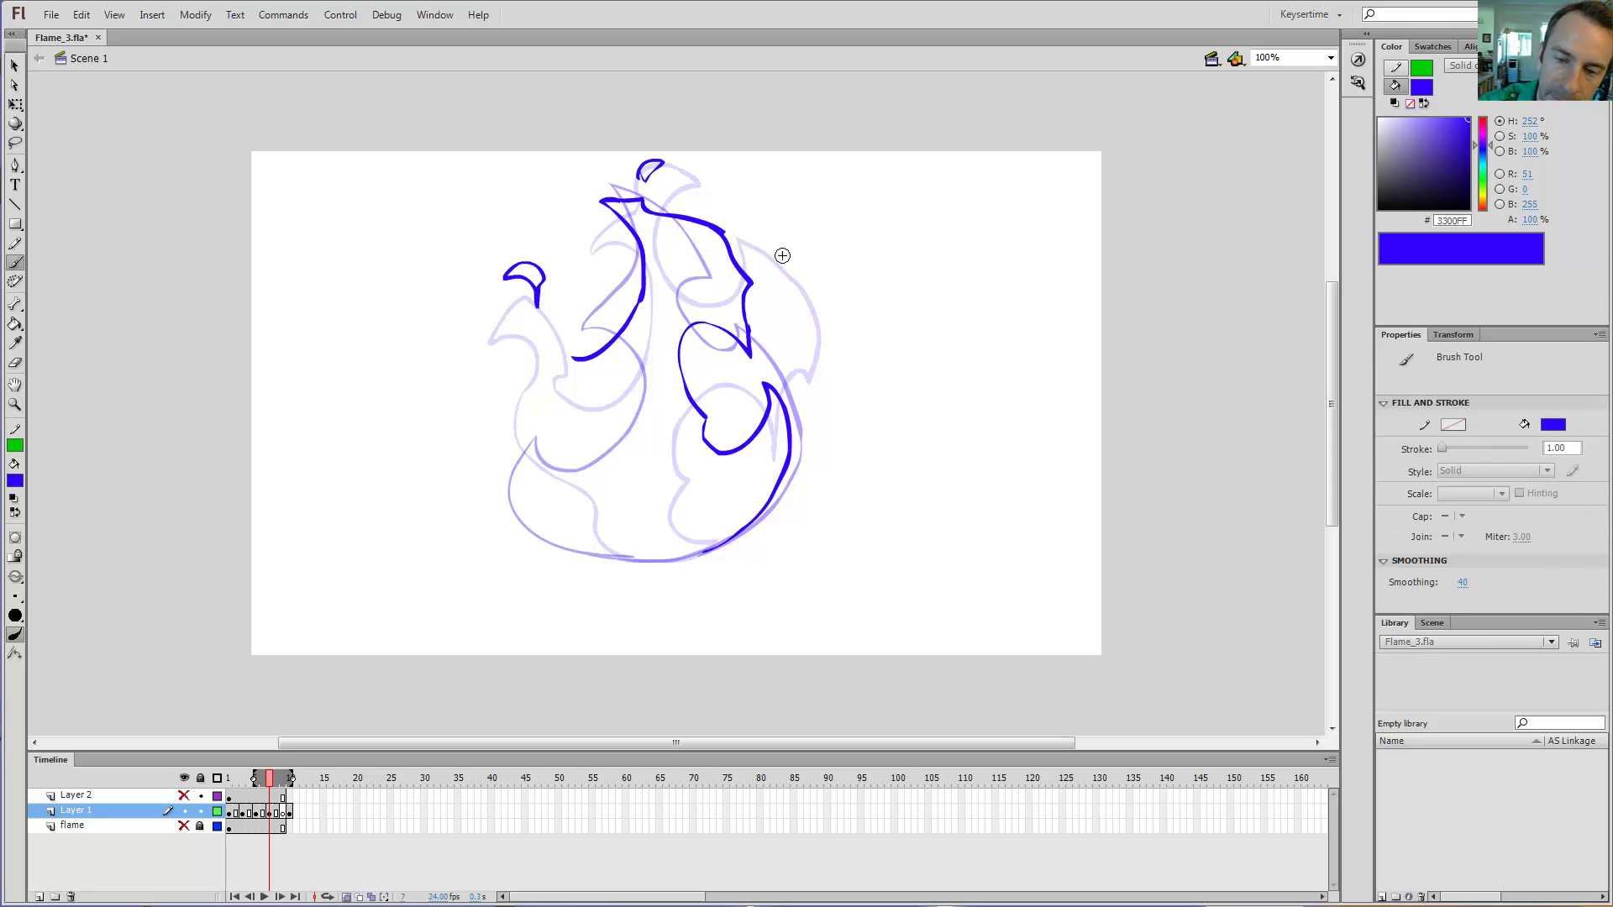
pyautogui.moveTo(764, 283); pyautogui.dragTo(812, 323)
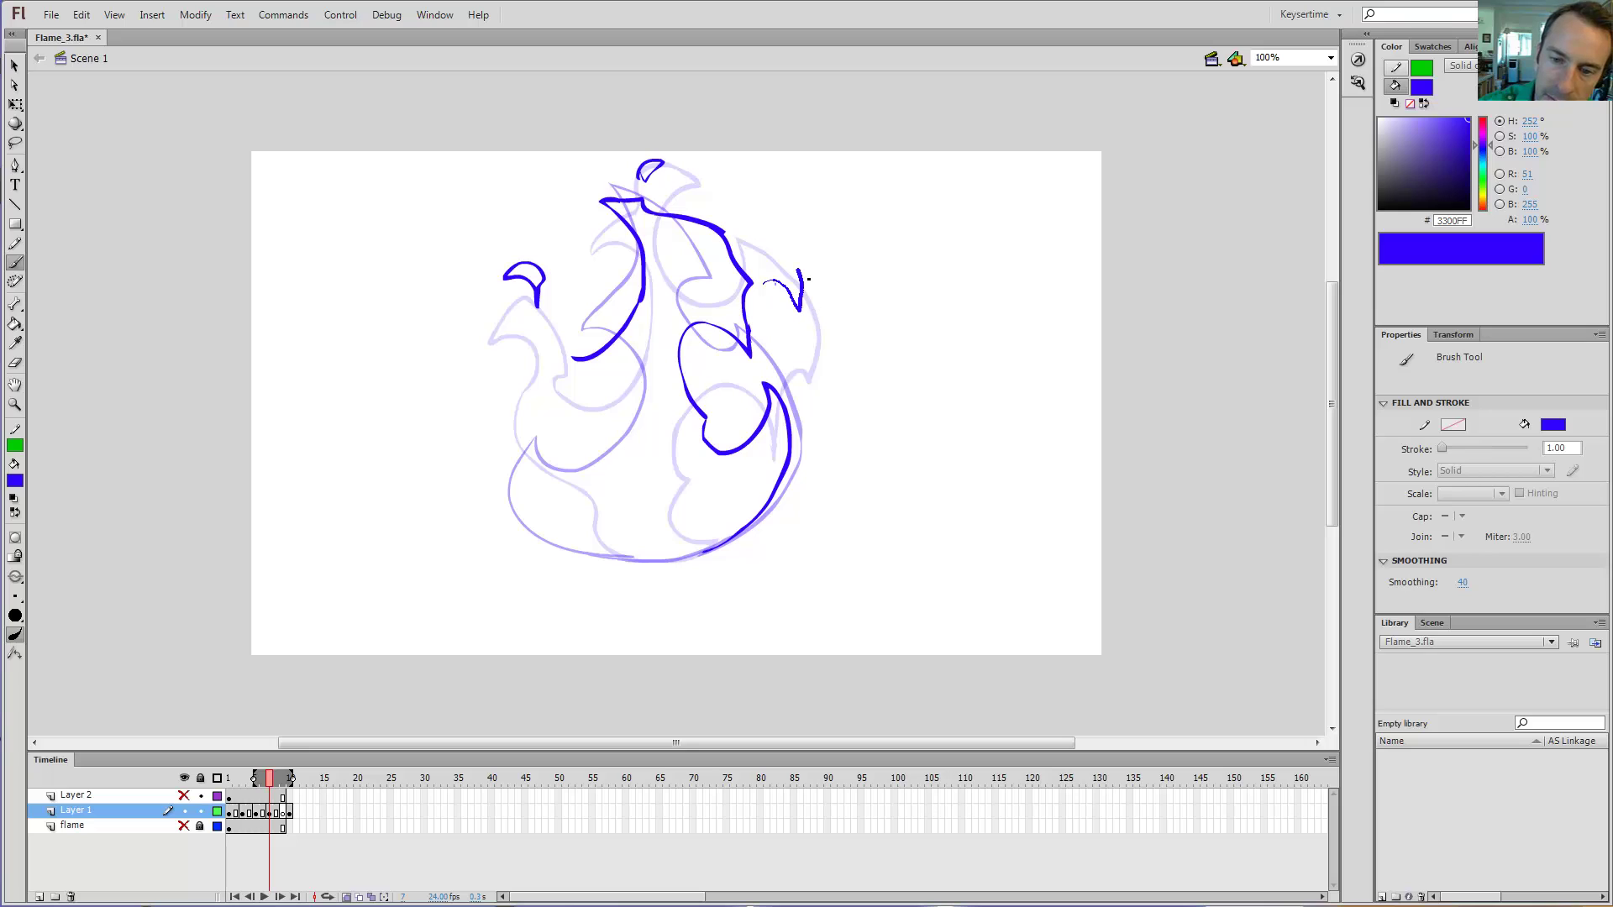
# Step: Erase the new right-hand strokes and compare frame 7 against frame 5
pyautogui.press(',')
pyautogui.press('.')
pyautogui.press('e')
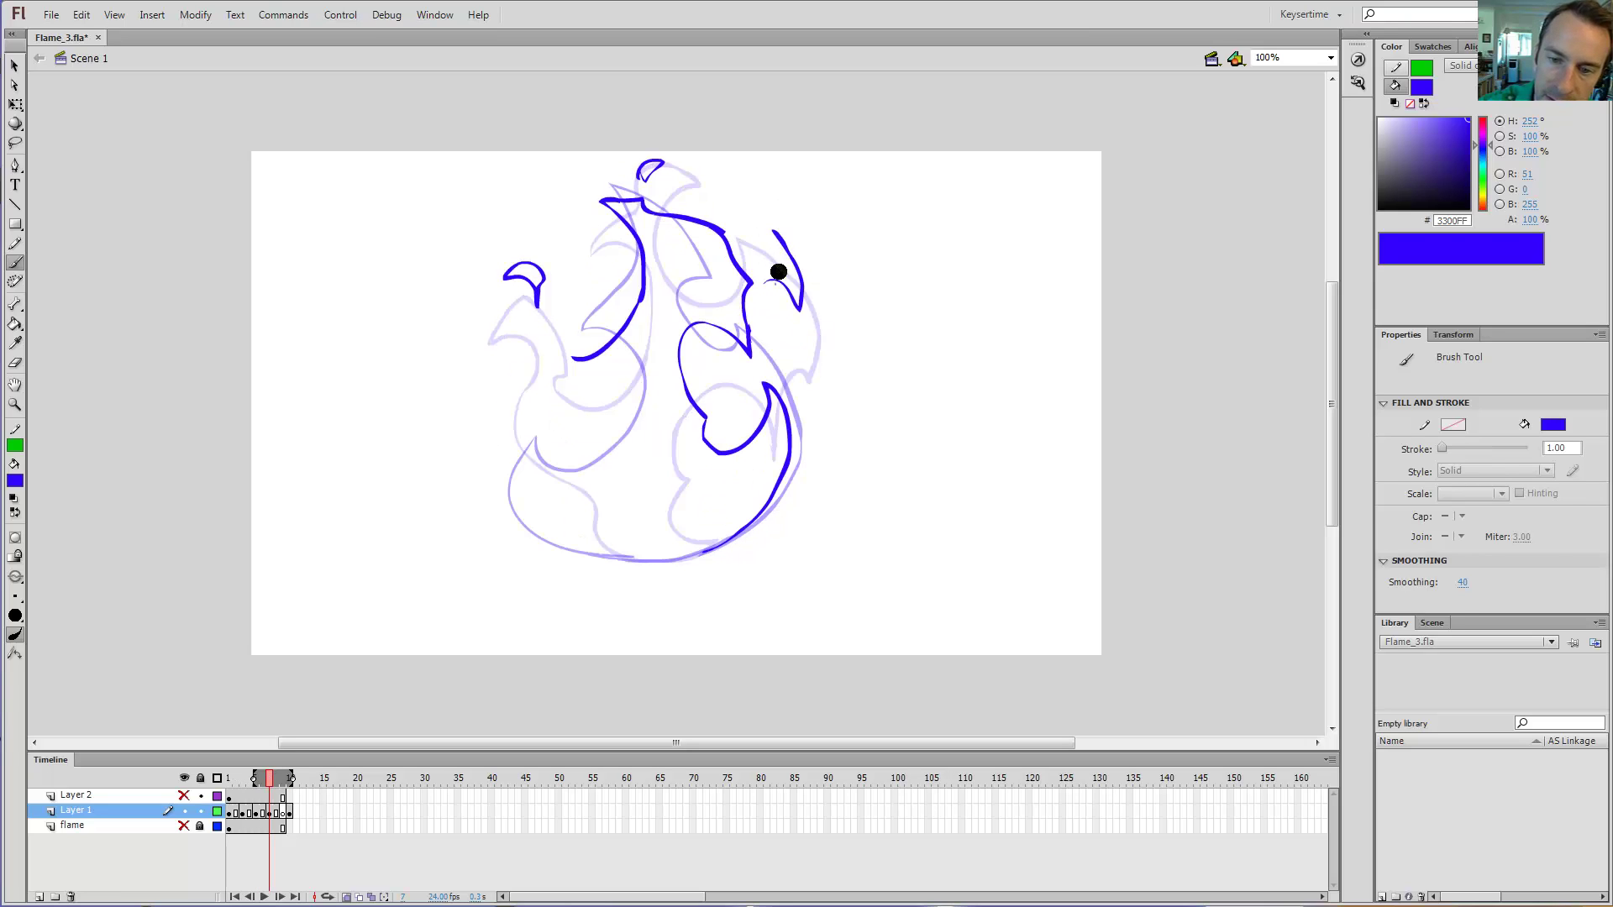
pyautogui.moveTo(778, 270)
pyautogui.mouseDown()
pyautogui.moveTo(799, 304)
pyautogui.moveTo(793, 262)
pyautogui.moveTo(800, 321)
pyautogui.moveTo(800, 258)
pyautogui.moveTo(743, 208)
pyautogui.moveTo(761, 286)
pyautogui.mouseUp()
pyautogui.press('b')
pyautogui.press(',')
pyautogui.press('.')
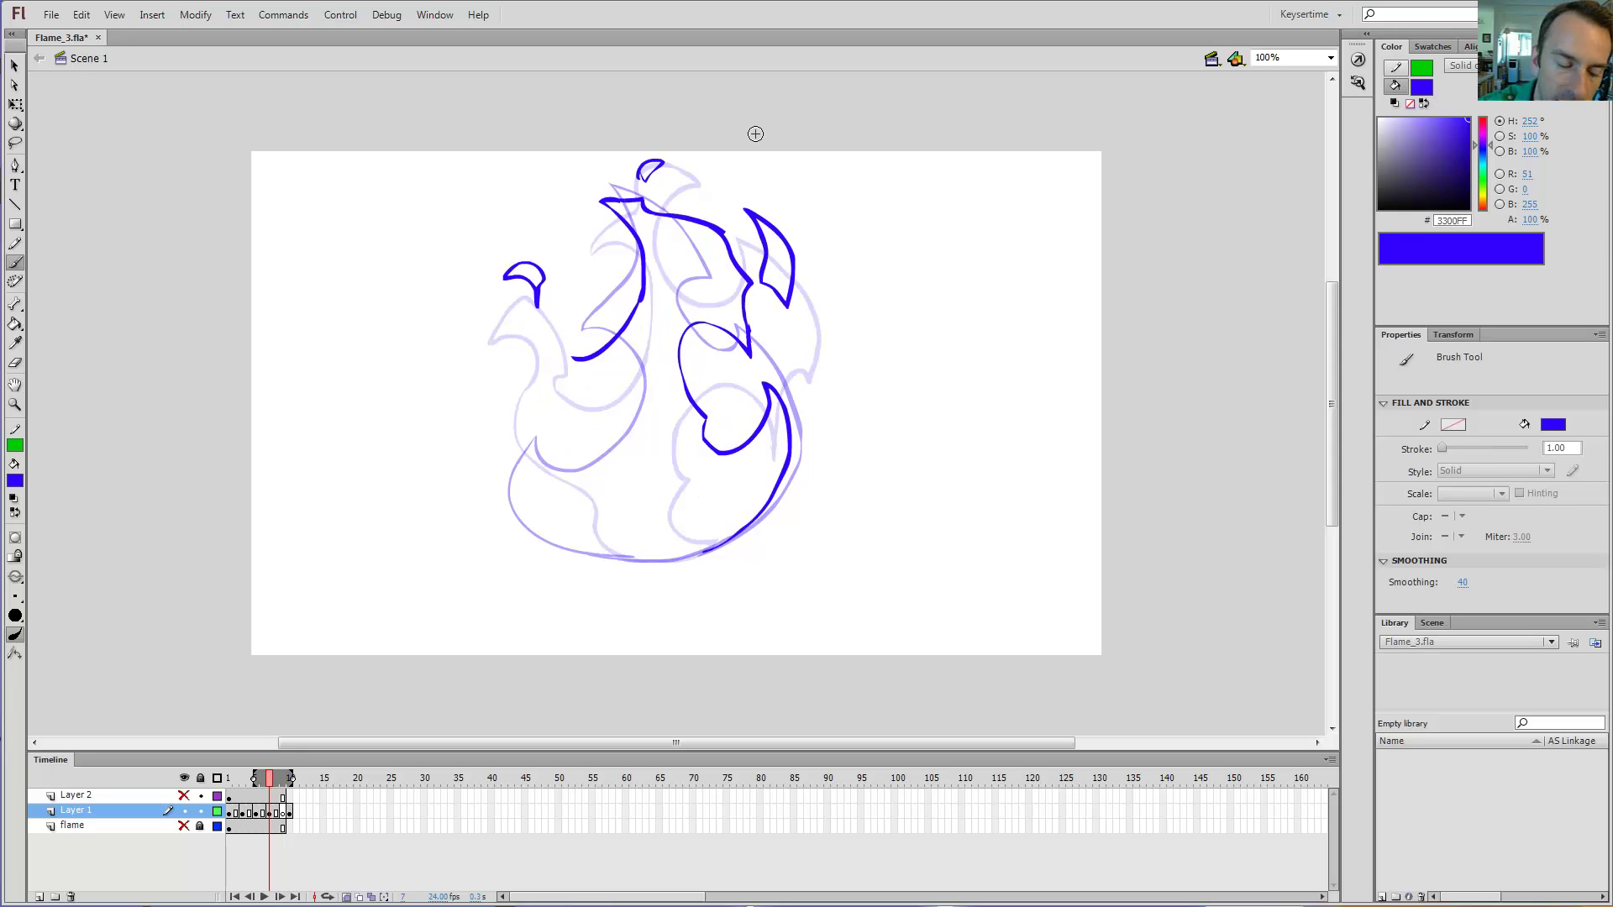
pyautogui.press(',')
pyautogui.press('.')
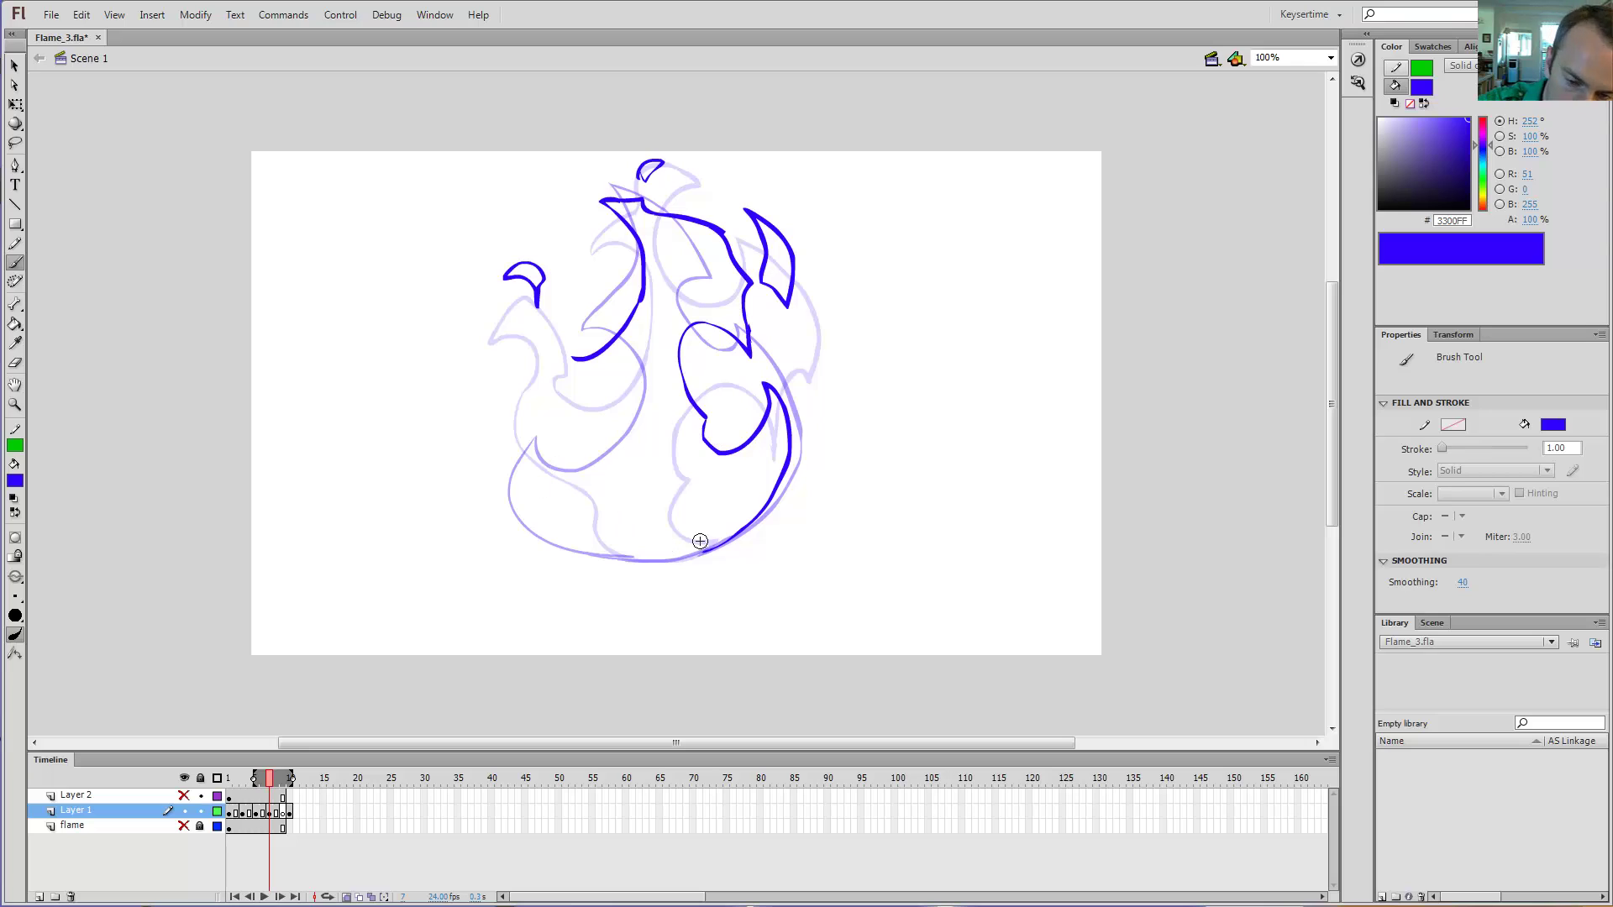
pyautogui.press(',')
pyautogui.press(',')
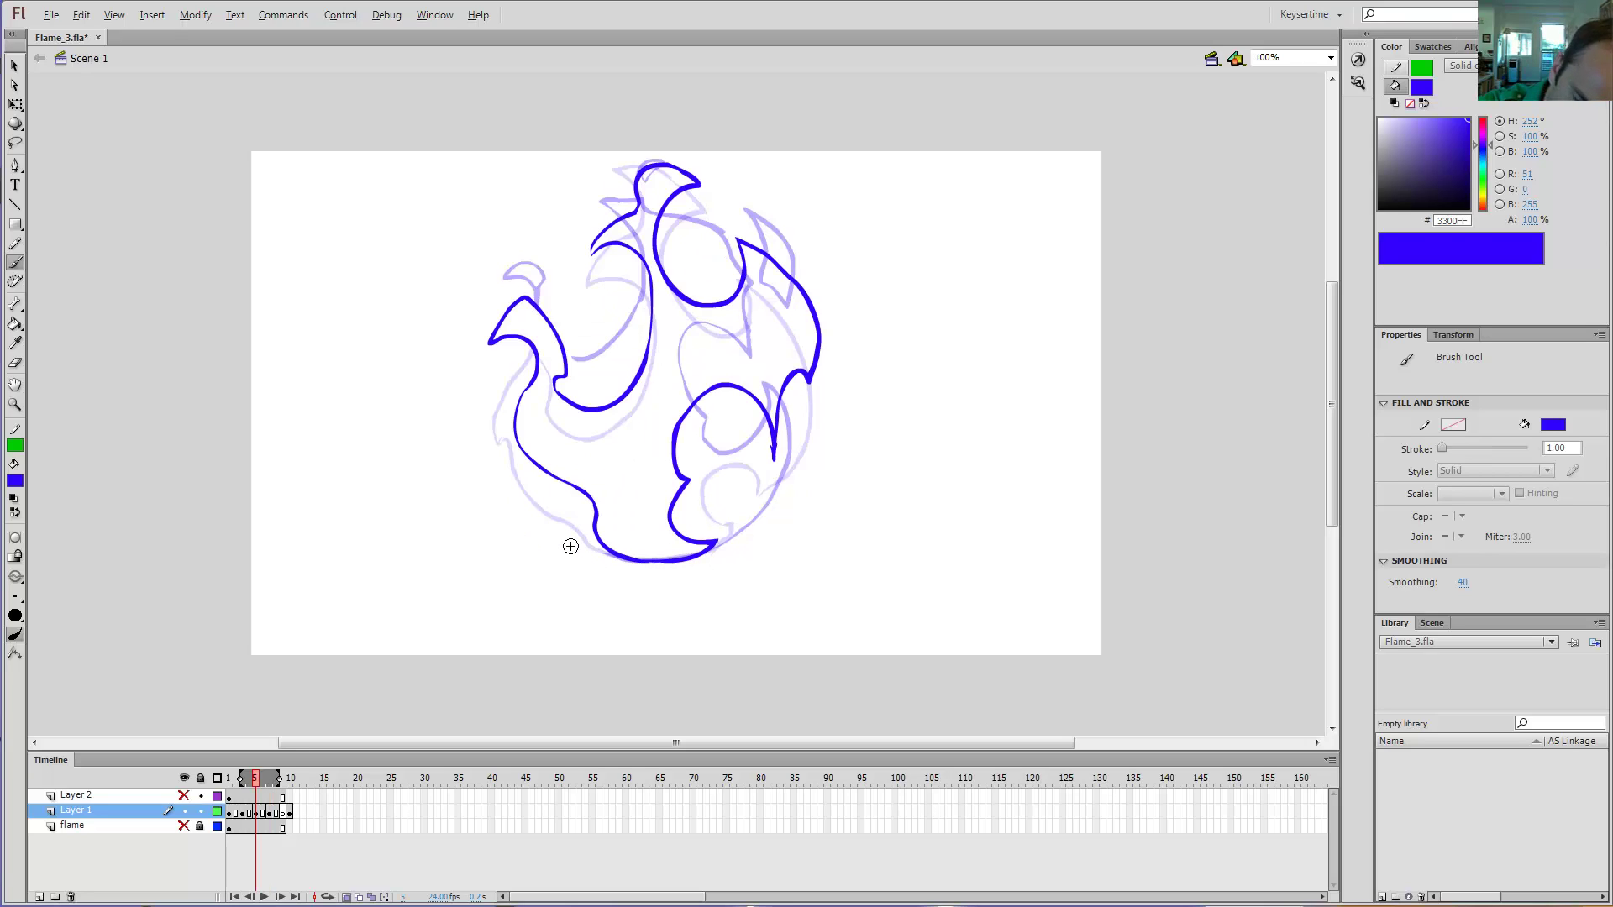
pyautogui.press('.')
pyautogui.press('.')
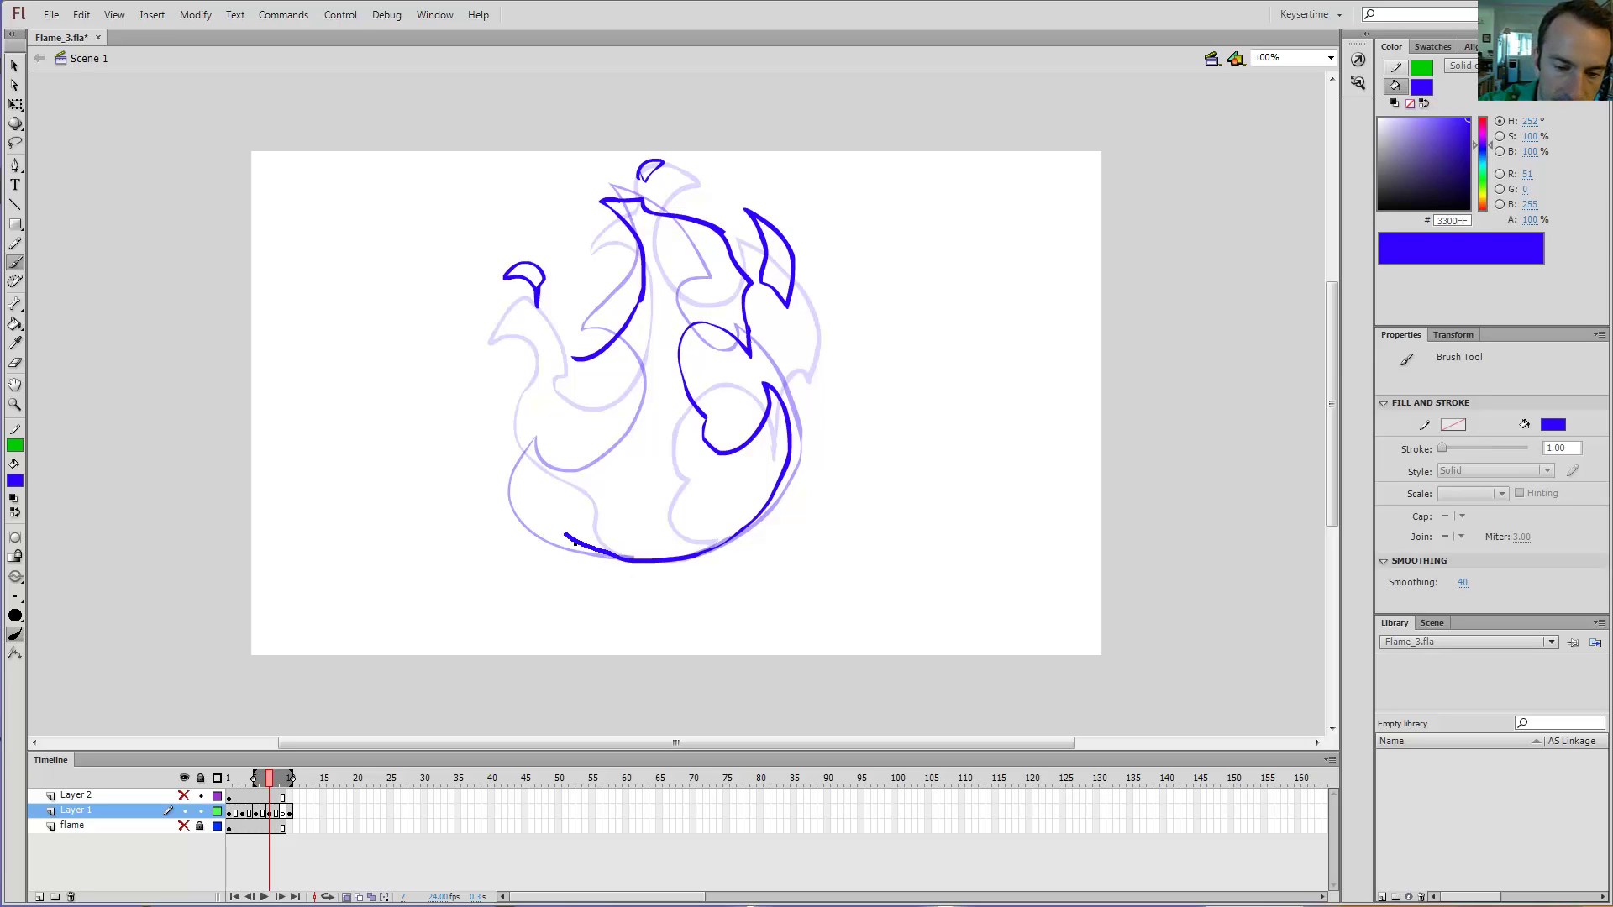
# Step: Rework the bottom stroke's left end with a new upward stroke, checking frames 9 and 10
pyautogui.moveTo(548, 502); pyautogui.dragTo(551, 490)
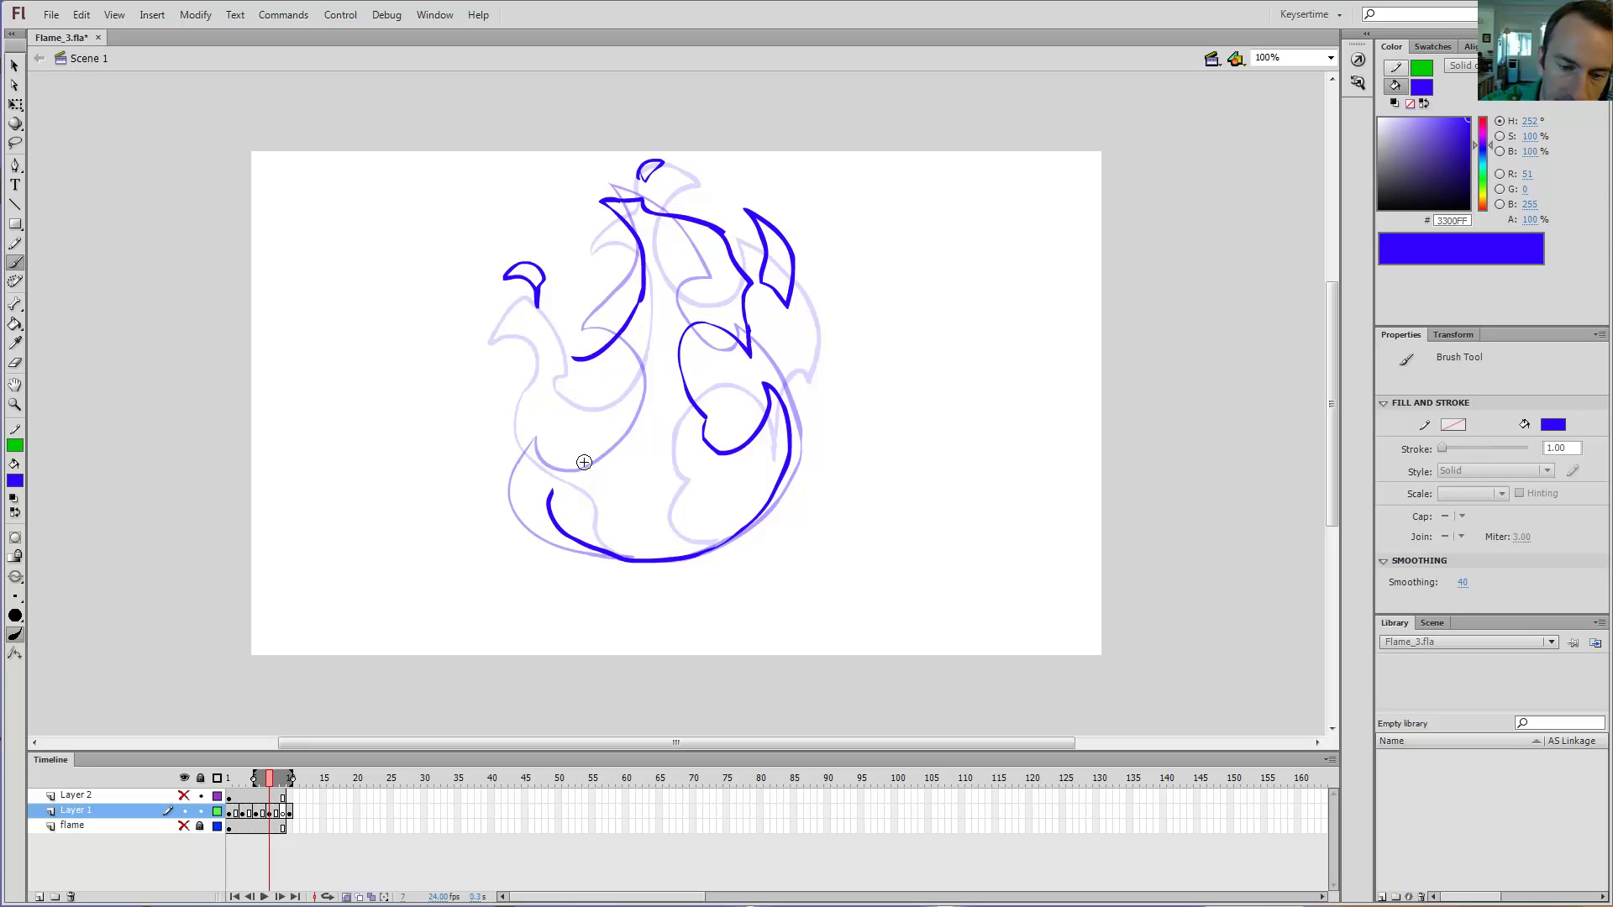
pyautogui.press('e')
pyautogui.moveTo(551, 480)
pyautogui.mouseDown()
pyautogui.moveTo(556, 525)
pyautogui.moveTo(595, 526)
pyautogui.mouseUp()
pyautogui.press('b')
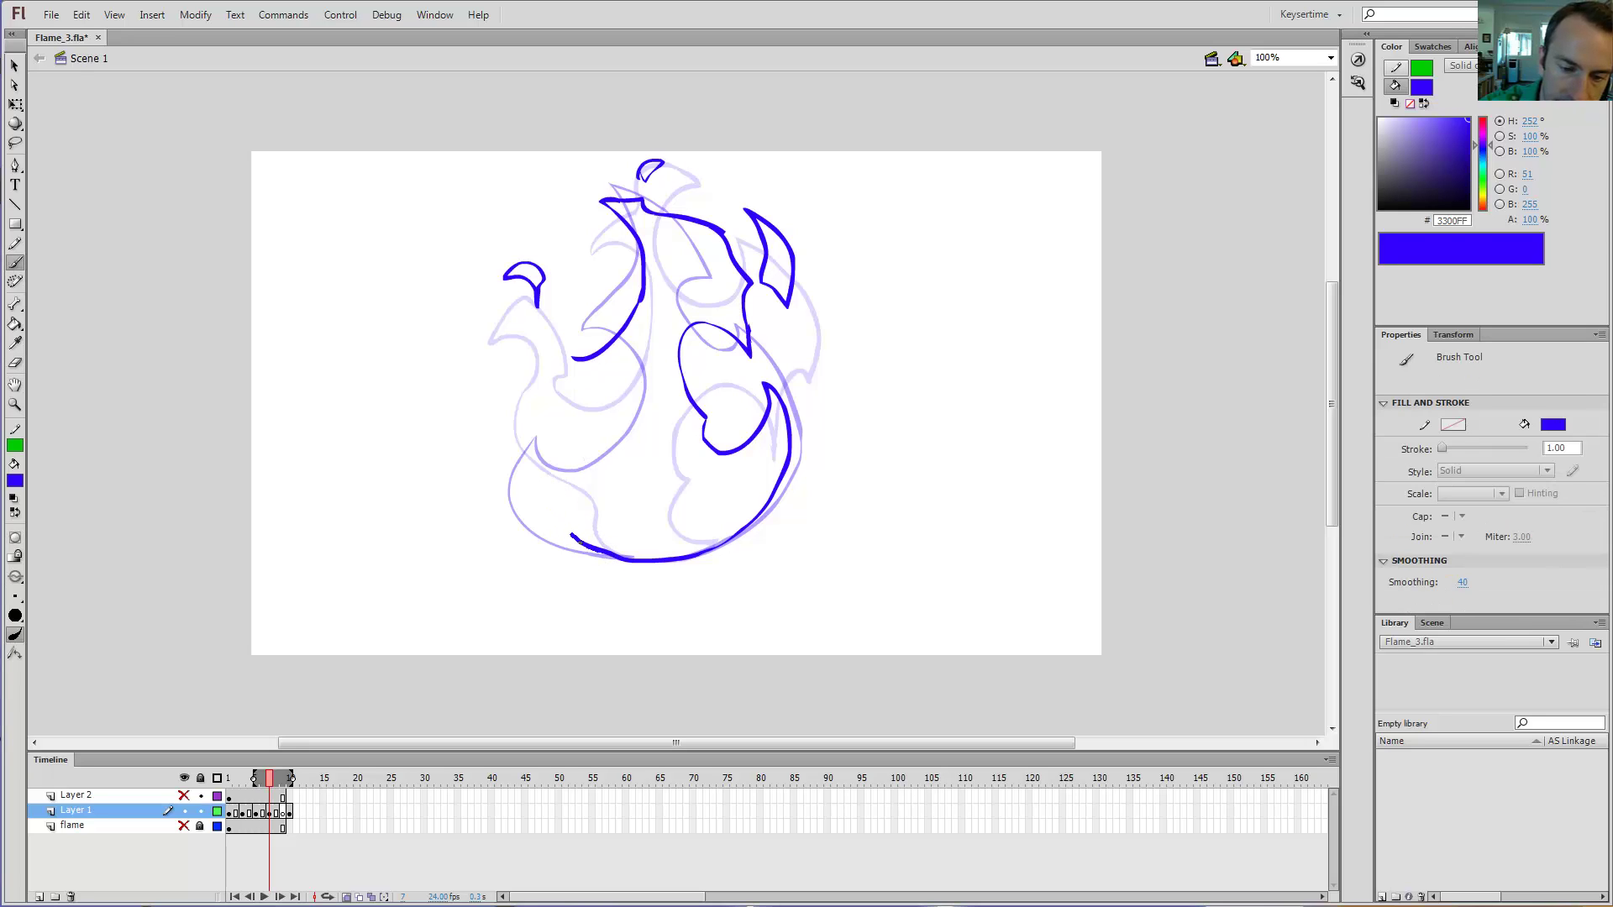
pyautogui.moveTo(579, 489); pyautogui.dragTo(548, 454)
pyautogui.press('.')
pyautogui.press(',')
pyautogui.press('.')
pyautogui.press('.')
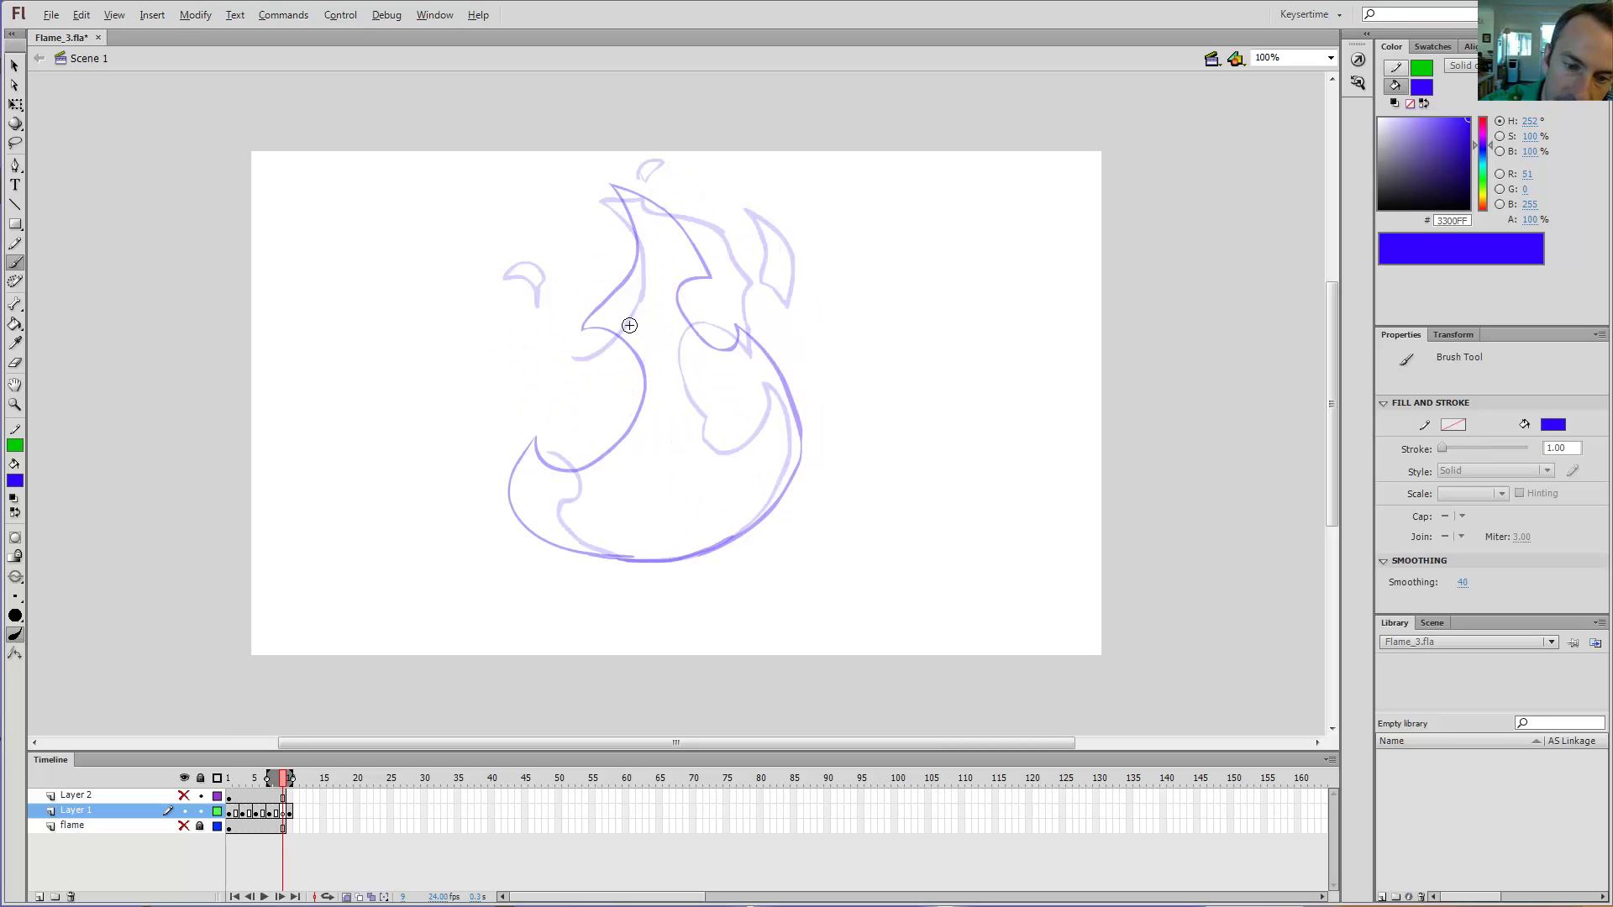
pyautogui.press('.')
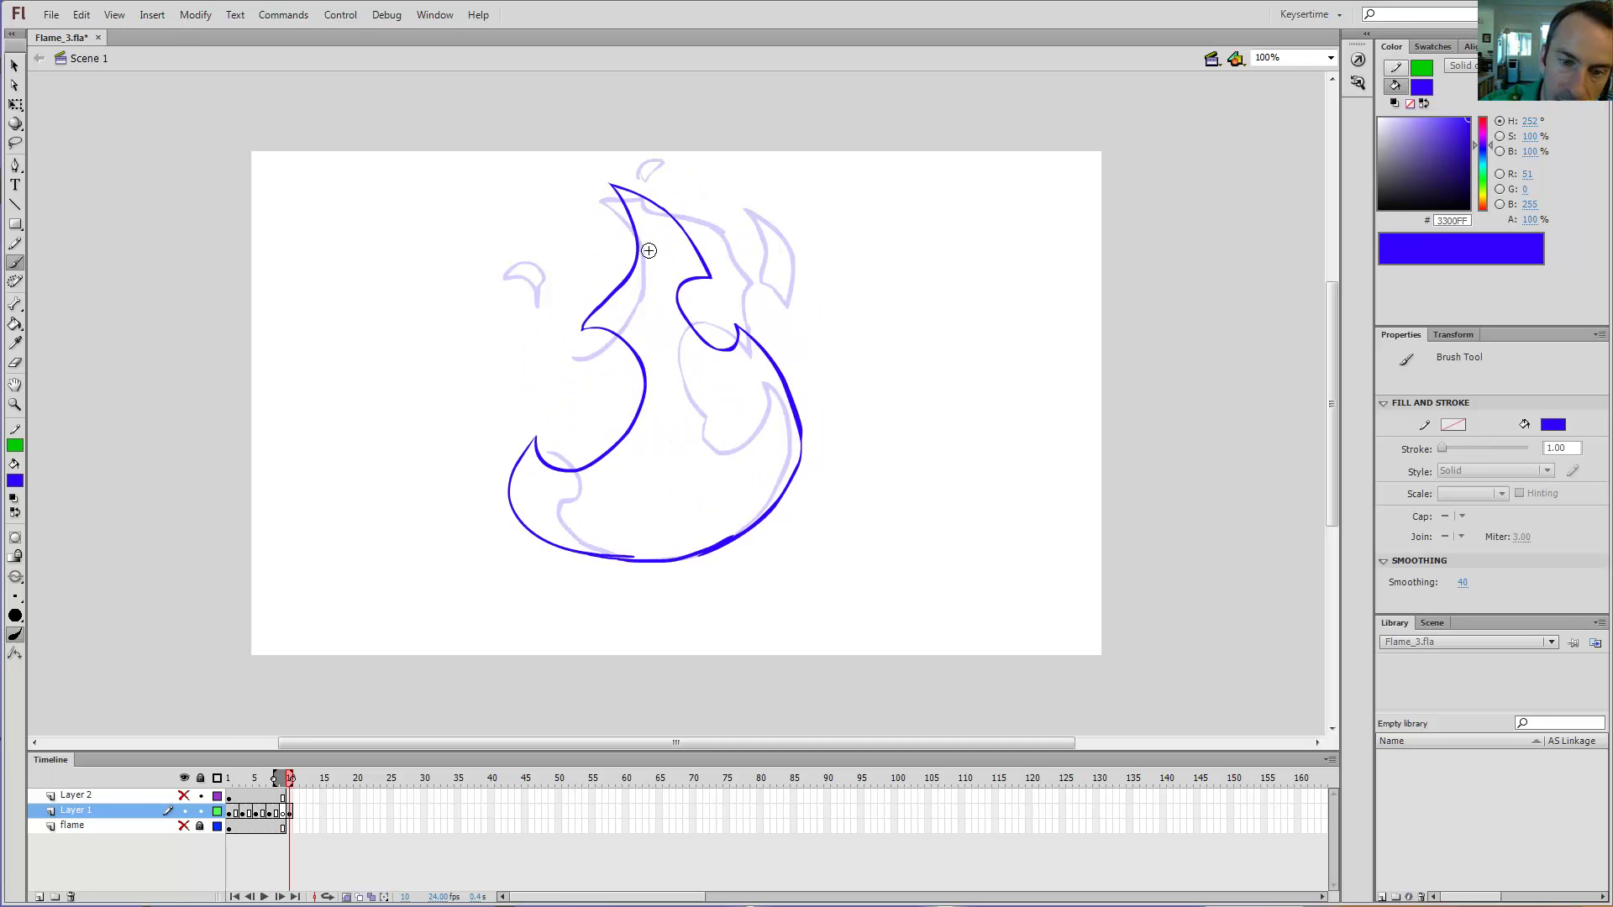
pyautogui.press(',')
pyautogui.press(',')
pyautogui.press(',')
# Step: Replace the short lower-left stroke with a curving stroke detached from the bottom curve
pyautogui.press('e')
pyautogui.moveTo(548, 454); pyautogui.dragTo(582, 490)
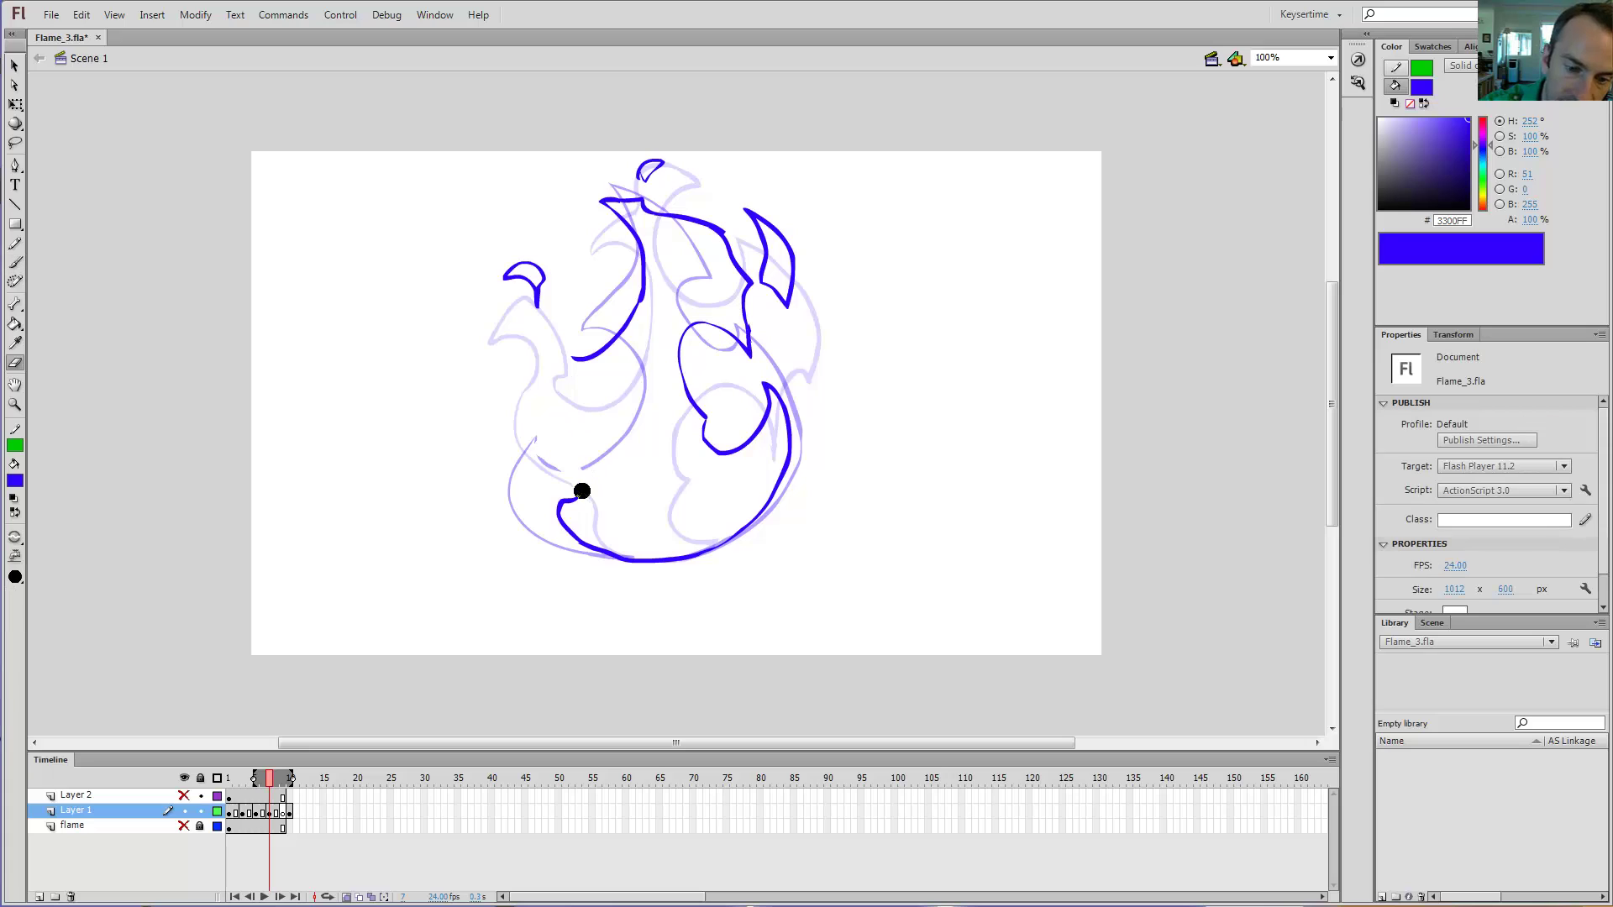
pyautogui.press('b')
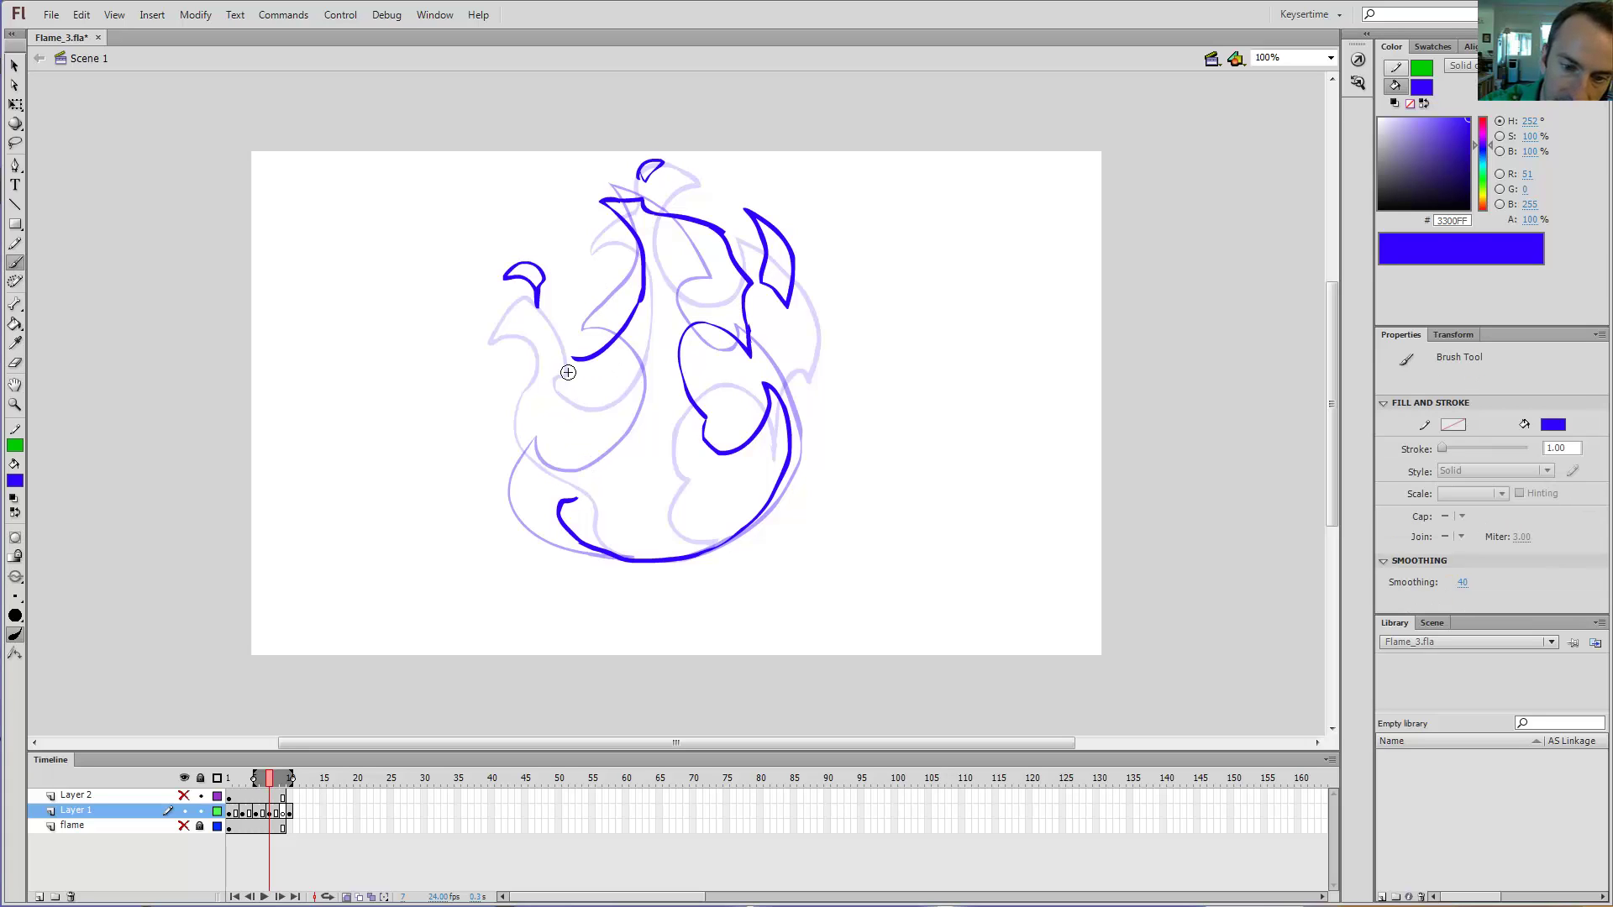
pyautogui.moveTo(550, 380)
pyautogui.mouseDown()
pyautogui.moveTo(607, 415)
pyautogui.moveTo(618, 458)
pyautogui.mouseUp()
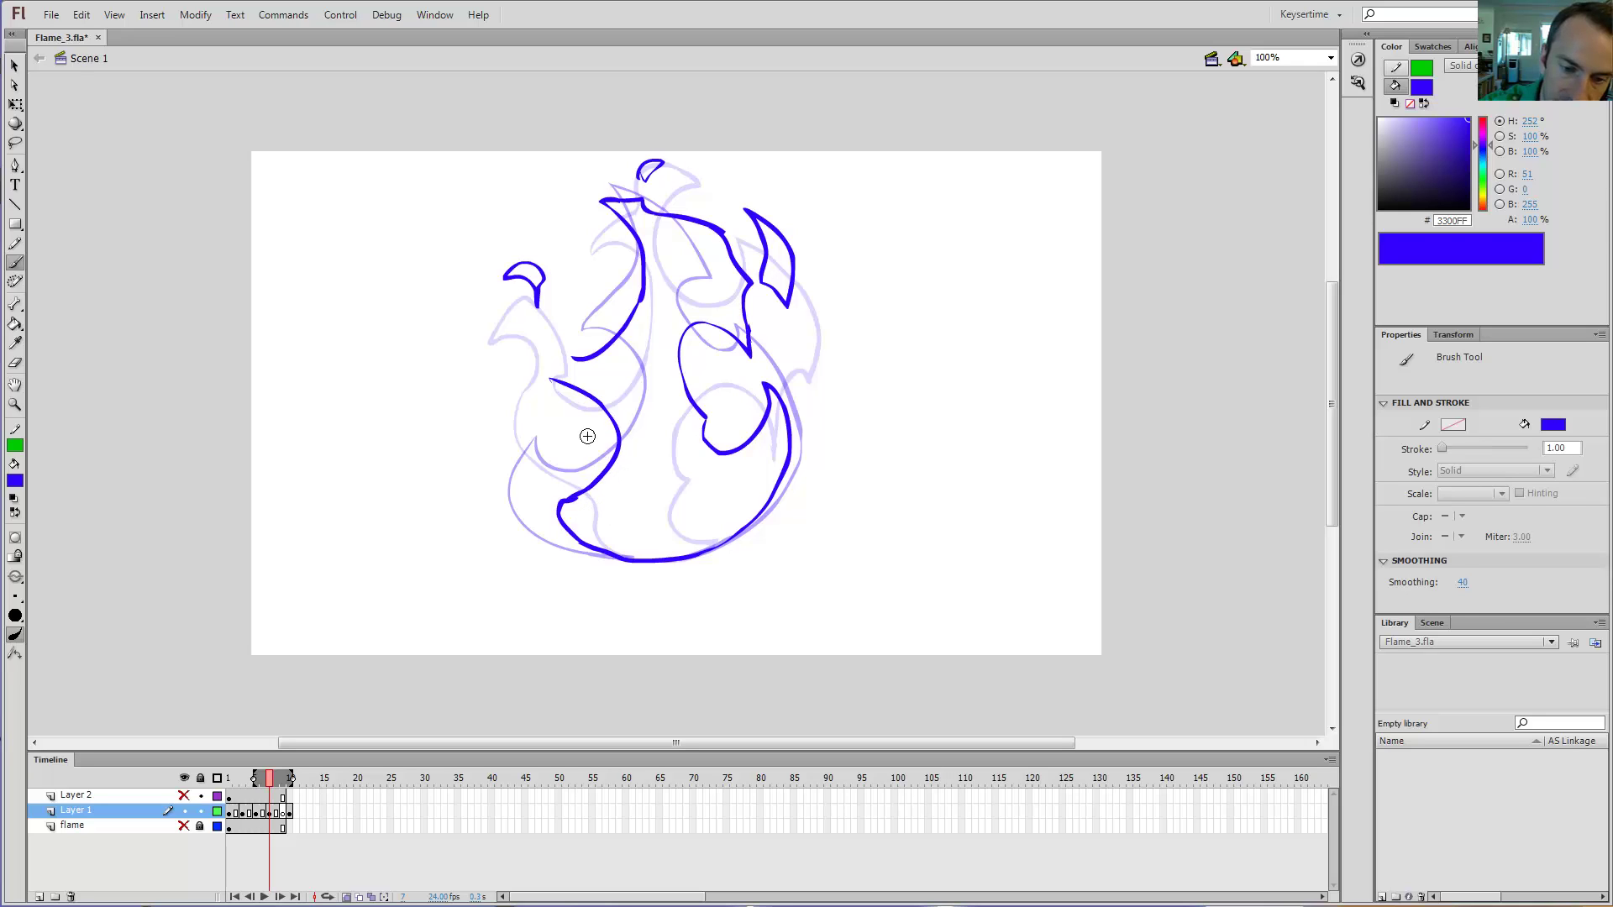
pyautogui.press('e')
pyautogui.moveTo(569, 497)
pyautogui.mouseDown()
pyautogui.moveTo(613, 543)
pyautogui.moveTo(555, 517)
pyautogui.moveTo(629, 568)
pyautogui.moveTo(547, 515)
pyautogui.moveTo(550, 497)
pyautogui.moveTo(592, 507)
pyautogui.moveTo(579, 501)
pyautogui.moveTo(617, 441)
pyautogui.mouseUp()
pyautogui.press('b')
# Step: Link the lower-left stroke's tip to the upper stroke
pyautogui.press('e')
pyautogui.press('b')
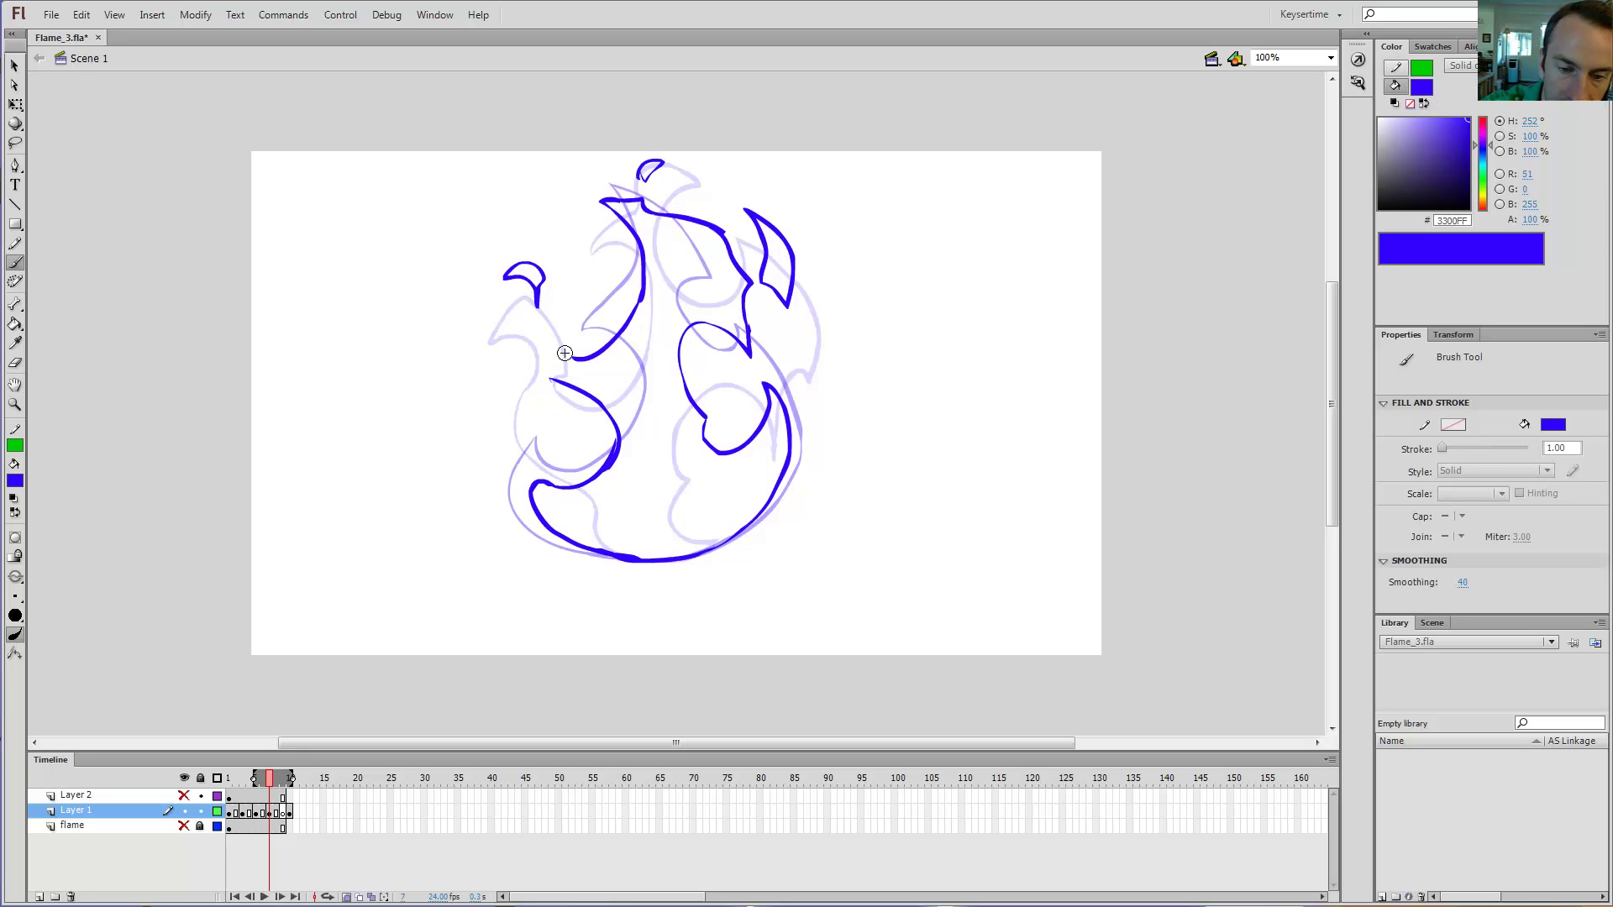
pyautogui.press('.')
pyautogui.press(',')
pyautogui.moveTo(552, 378)
pyautogui.mouseDown()
pyautogui.moveTo(594, 373)
pyautogui.moveTo(554, 376)
pyautogui.mouseUp()
pyautogui.press('e')
pyautogui.press('b')
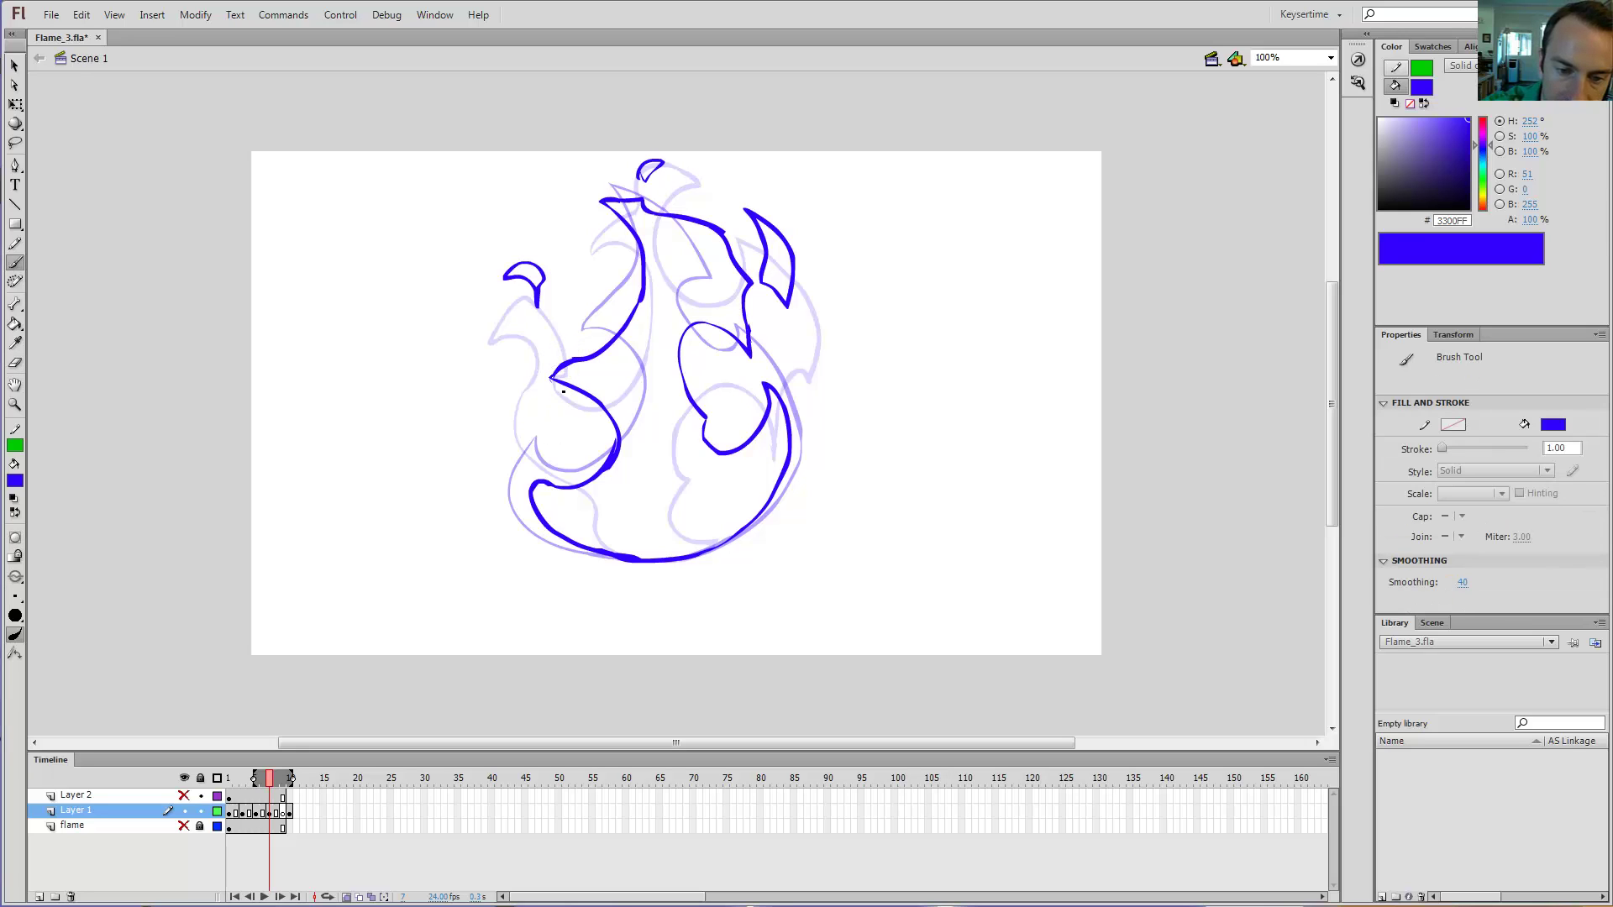
# Step: Trim part of the lower-left blue stroke and join it to the bottom curve
pyautogui.press(',')
pyautogui.press('.')
pyautogui.press('.')
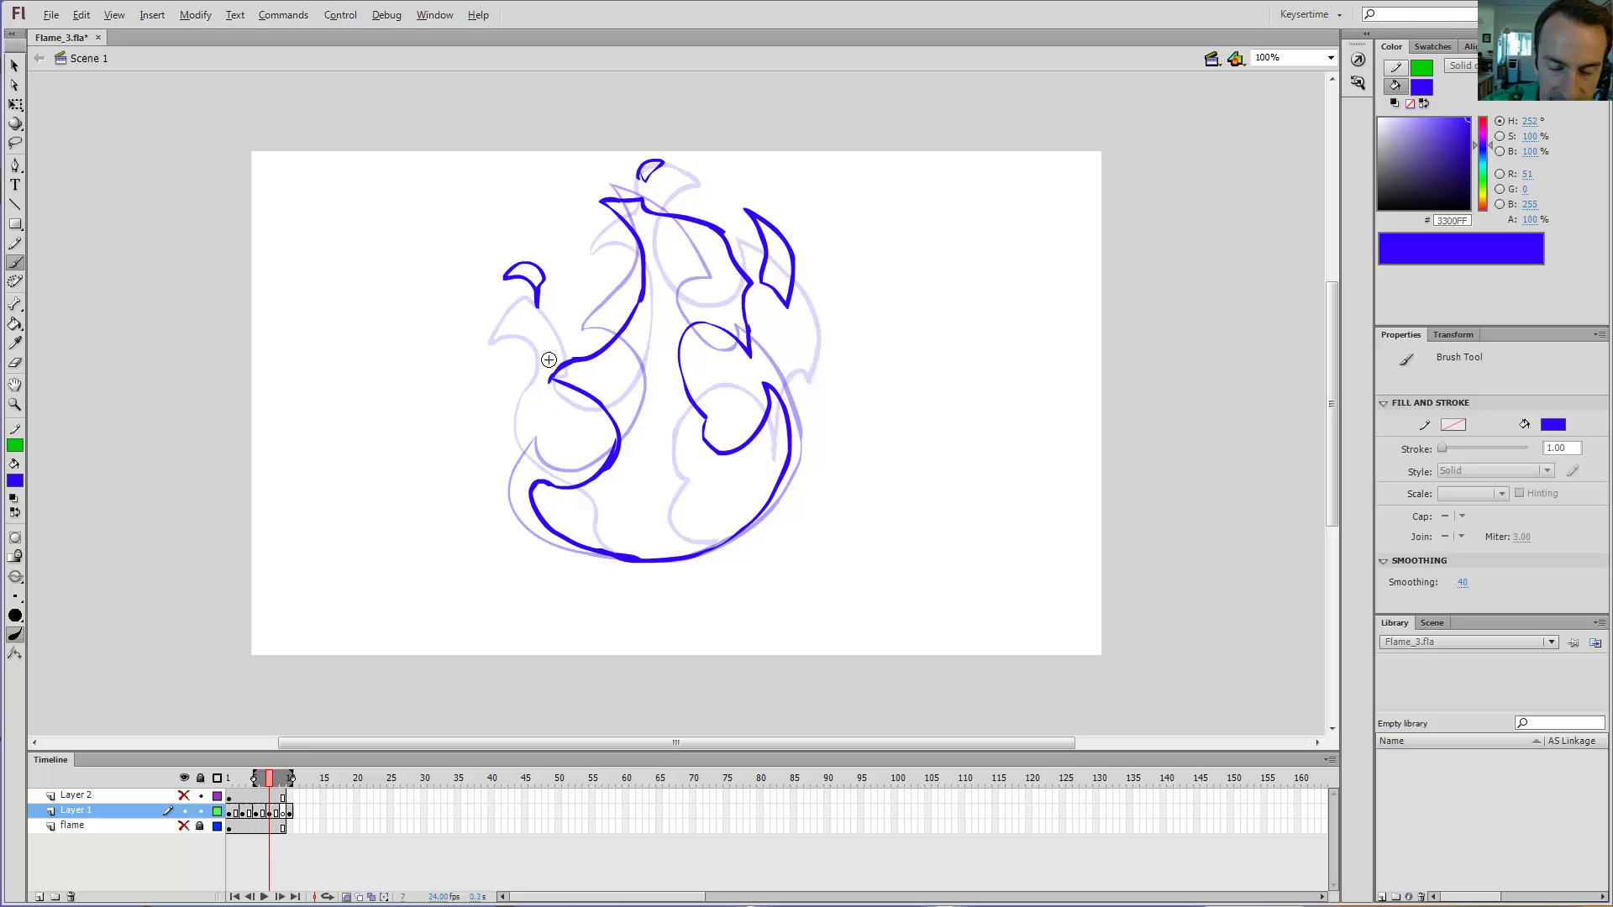
pyautogui.press('.')
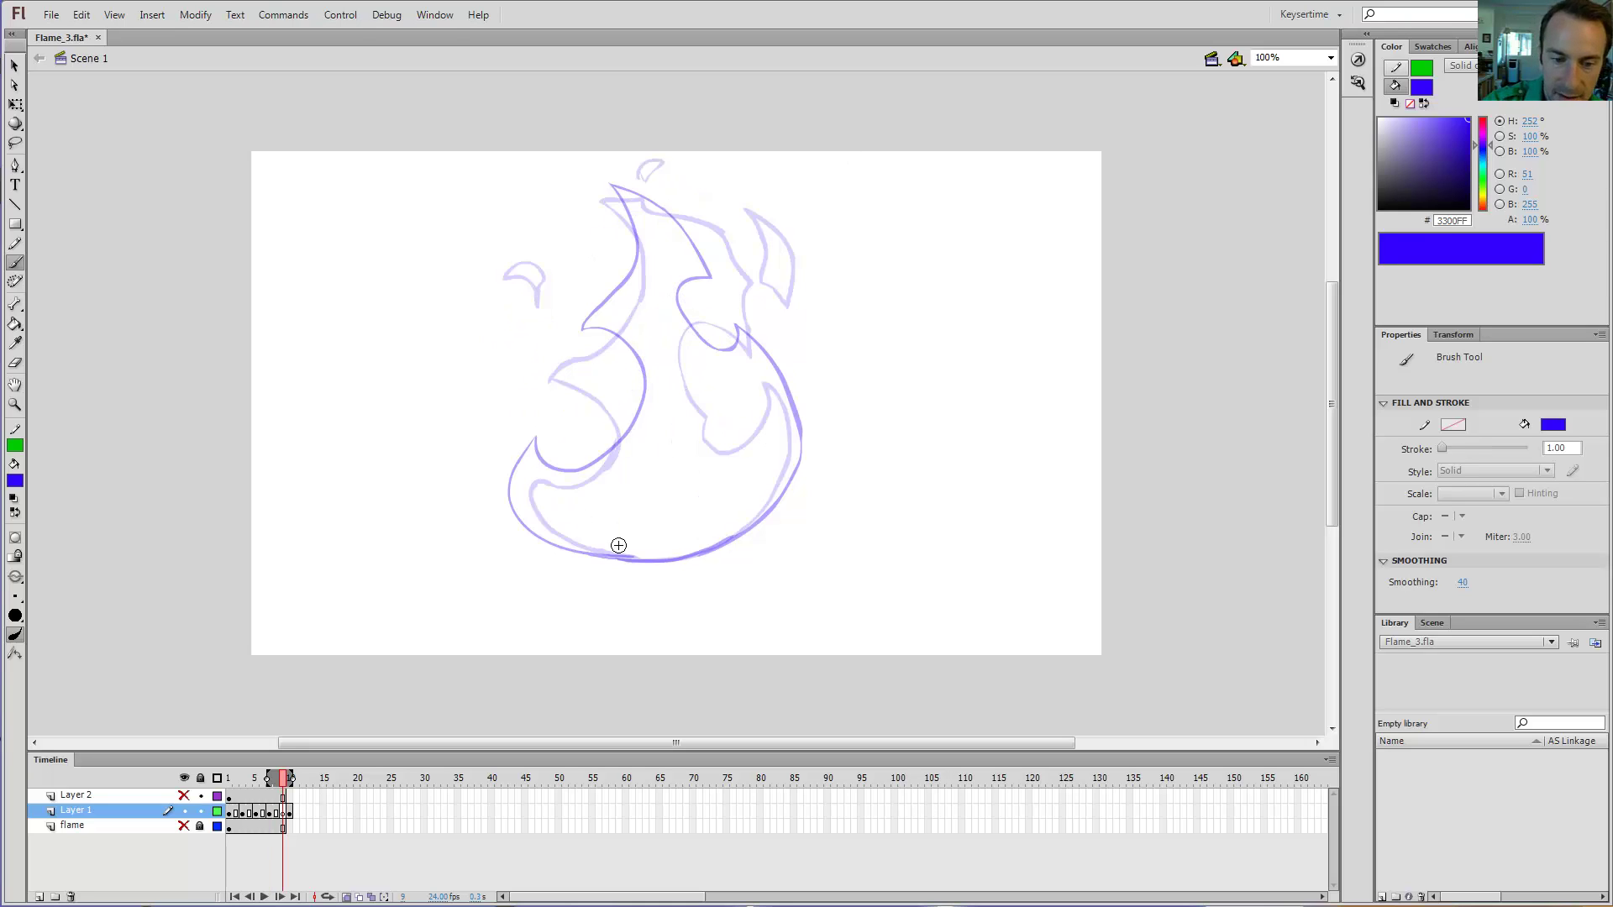
pyautogui.press(',')
pyautogui.press(',')
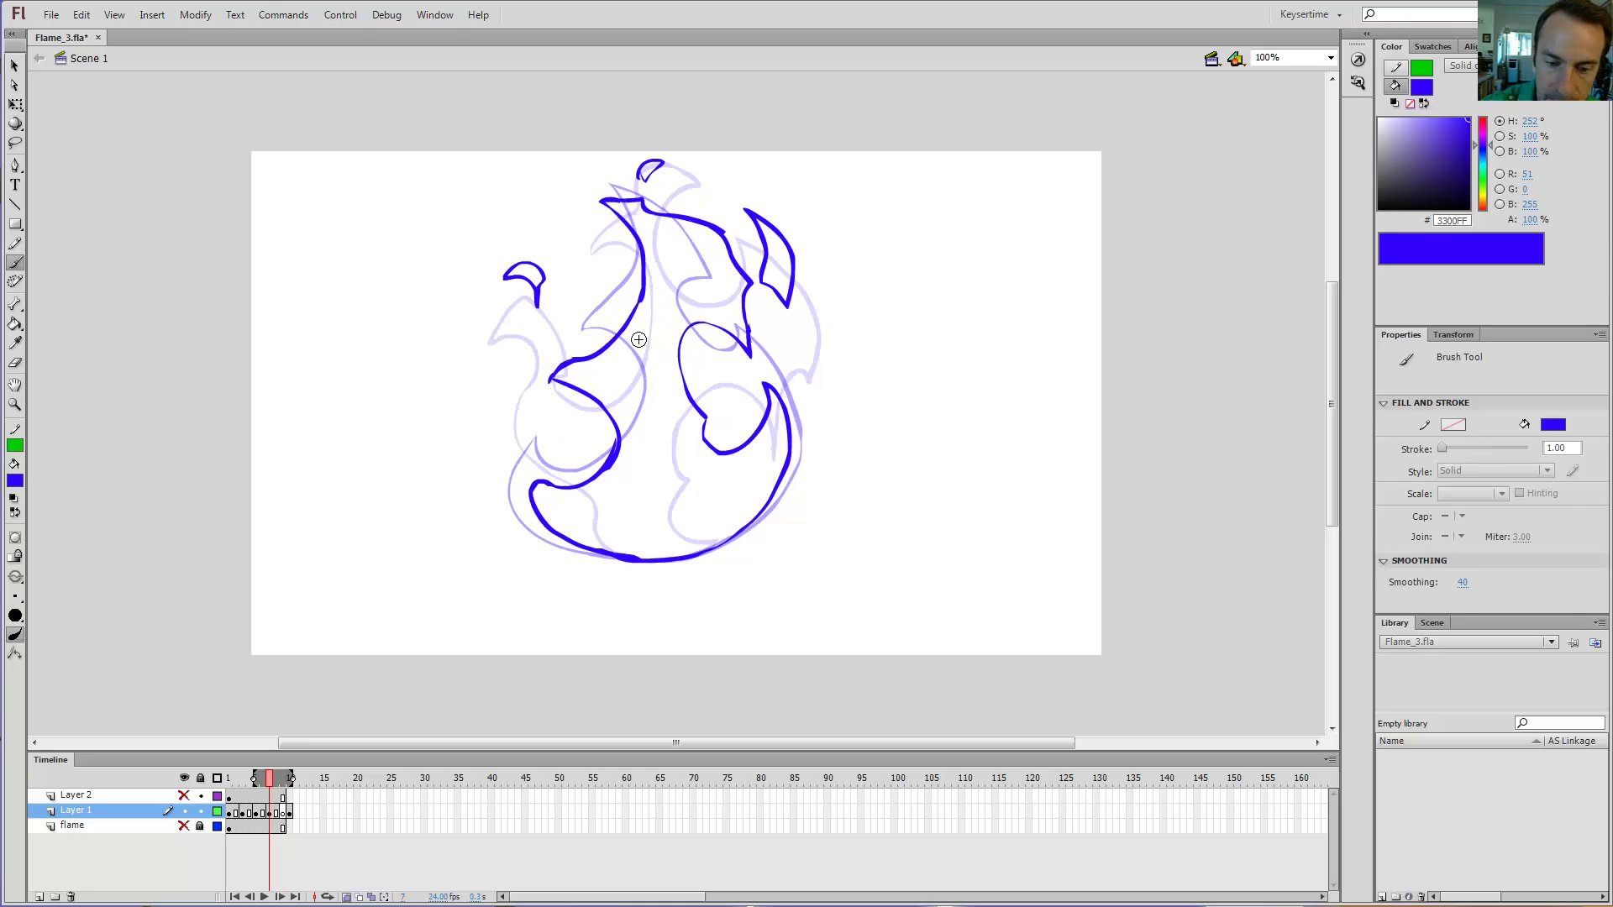
pyautogui.press('e')
pyautogui.moveTo(561, 472); pyautogui.dragTo(544, 509)
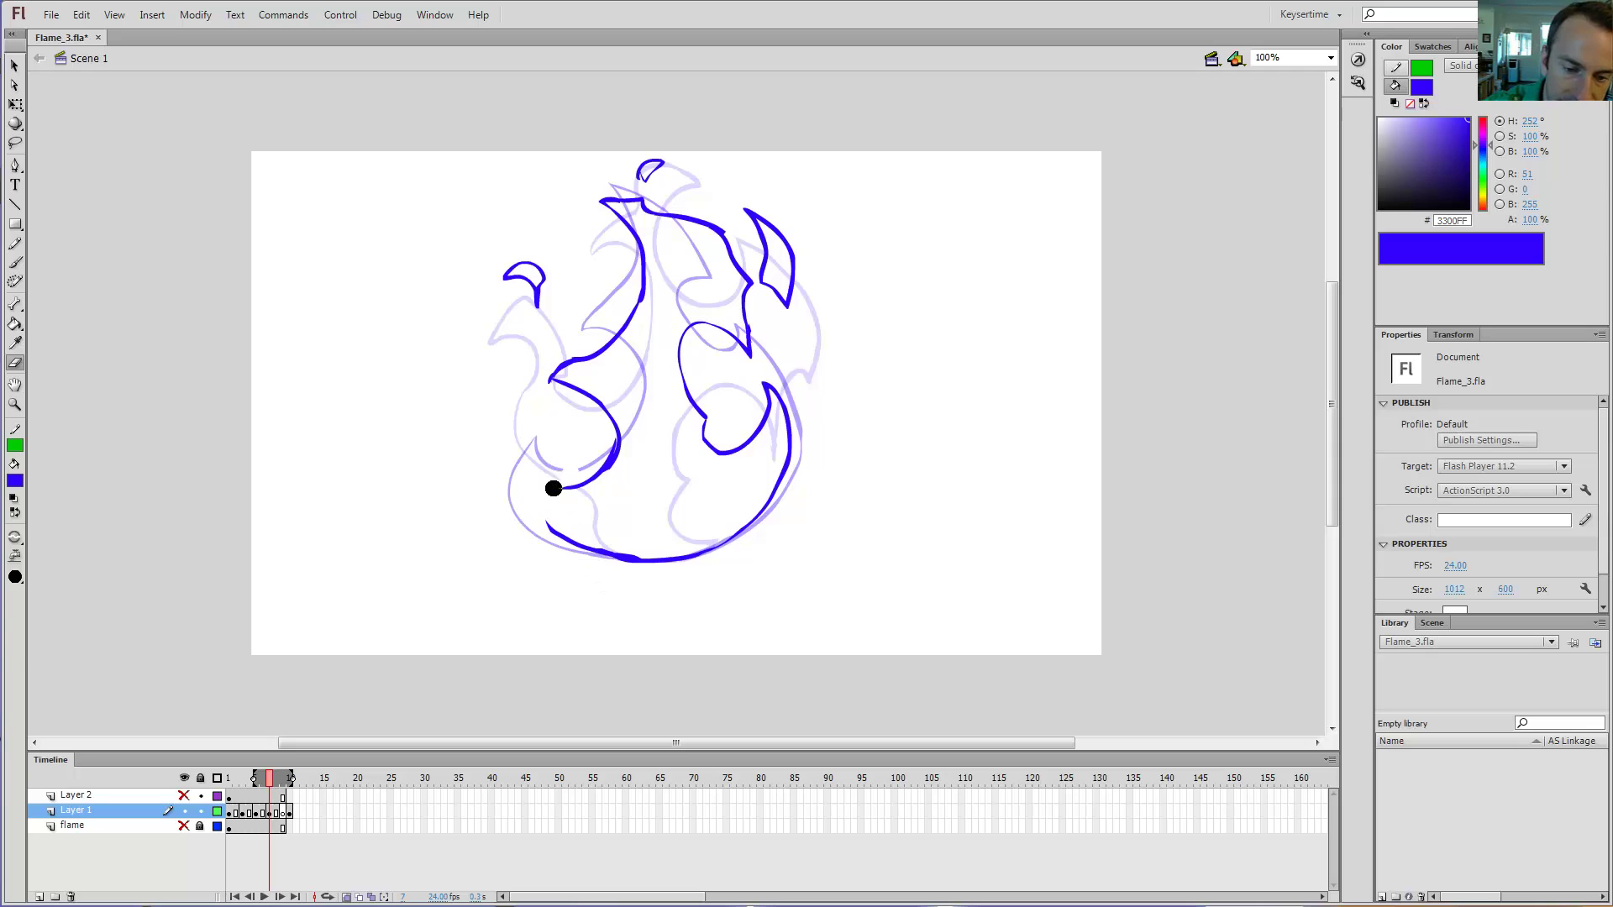
pyautogui.press('b')
pyautogui.moveTo(584, 555); pyautogui.dragTo(565, 544)
pyautogui.press('e')
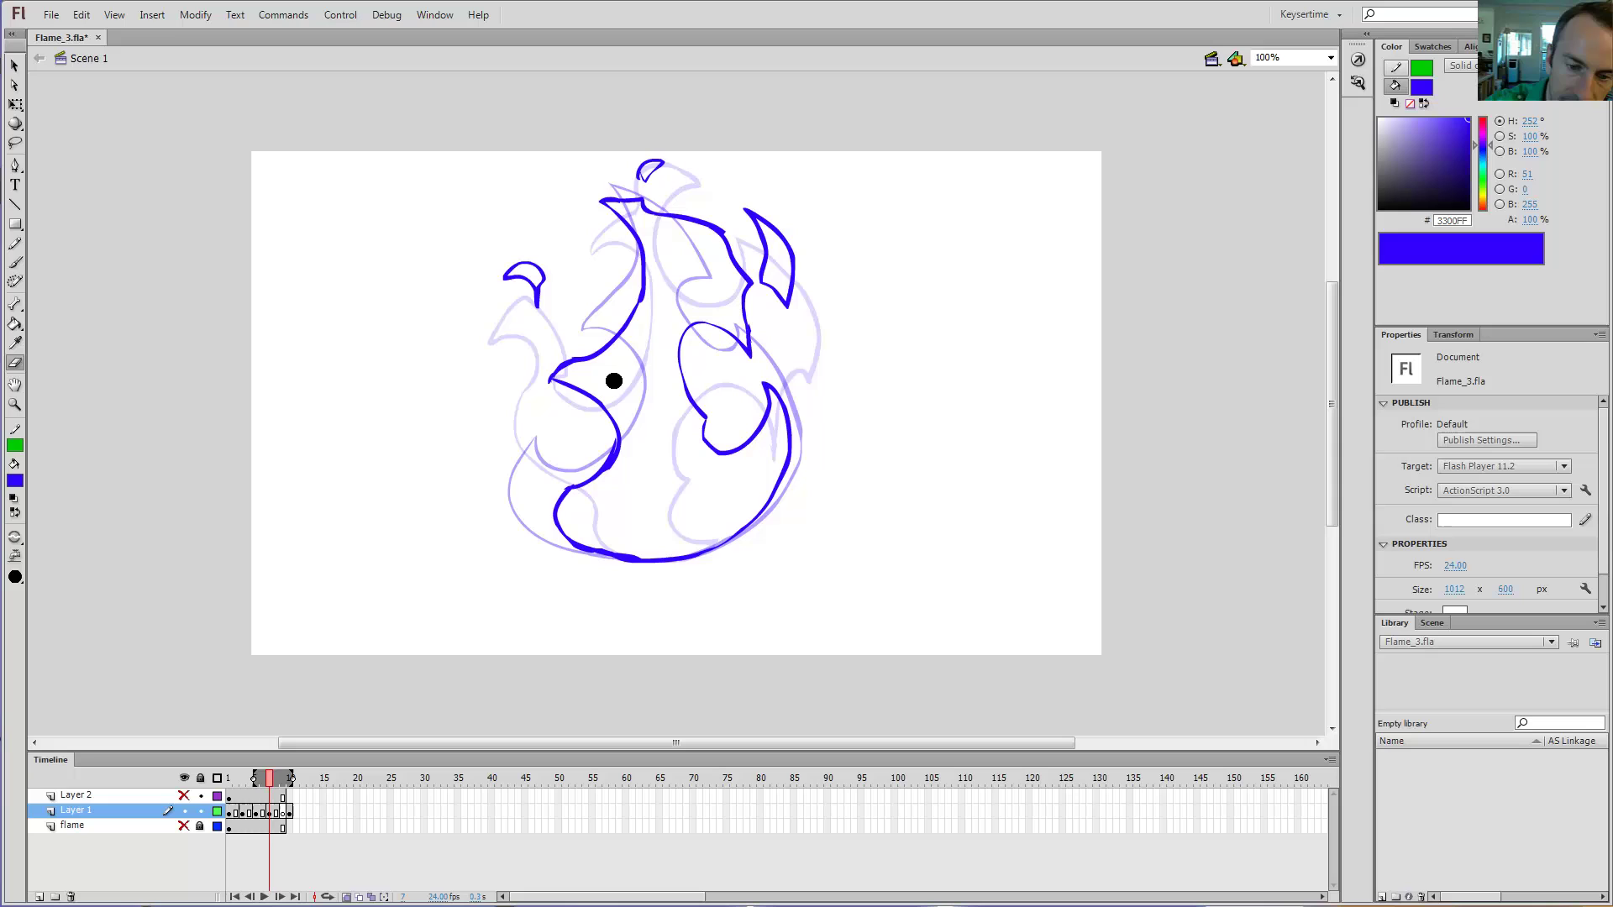
# Step: On frame 9, trace the lower-left inner curve, undoing the attempted tip strokes
pyautogui.press('.')
pyautogui.press('.')
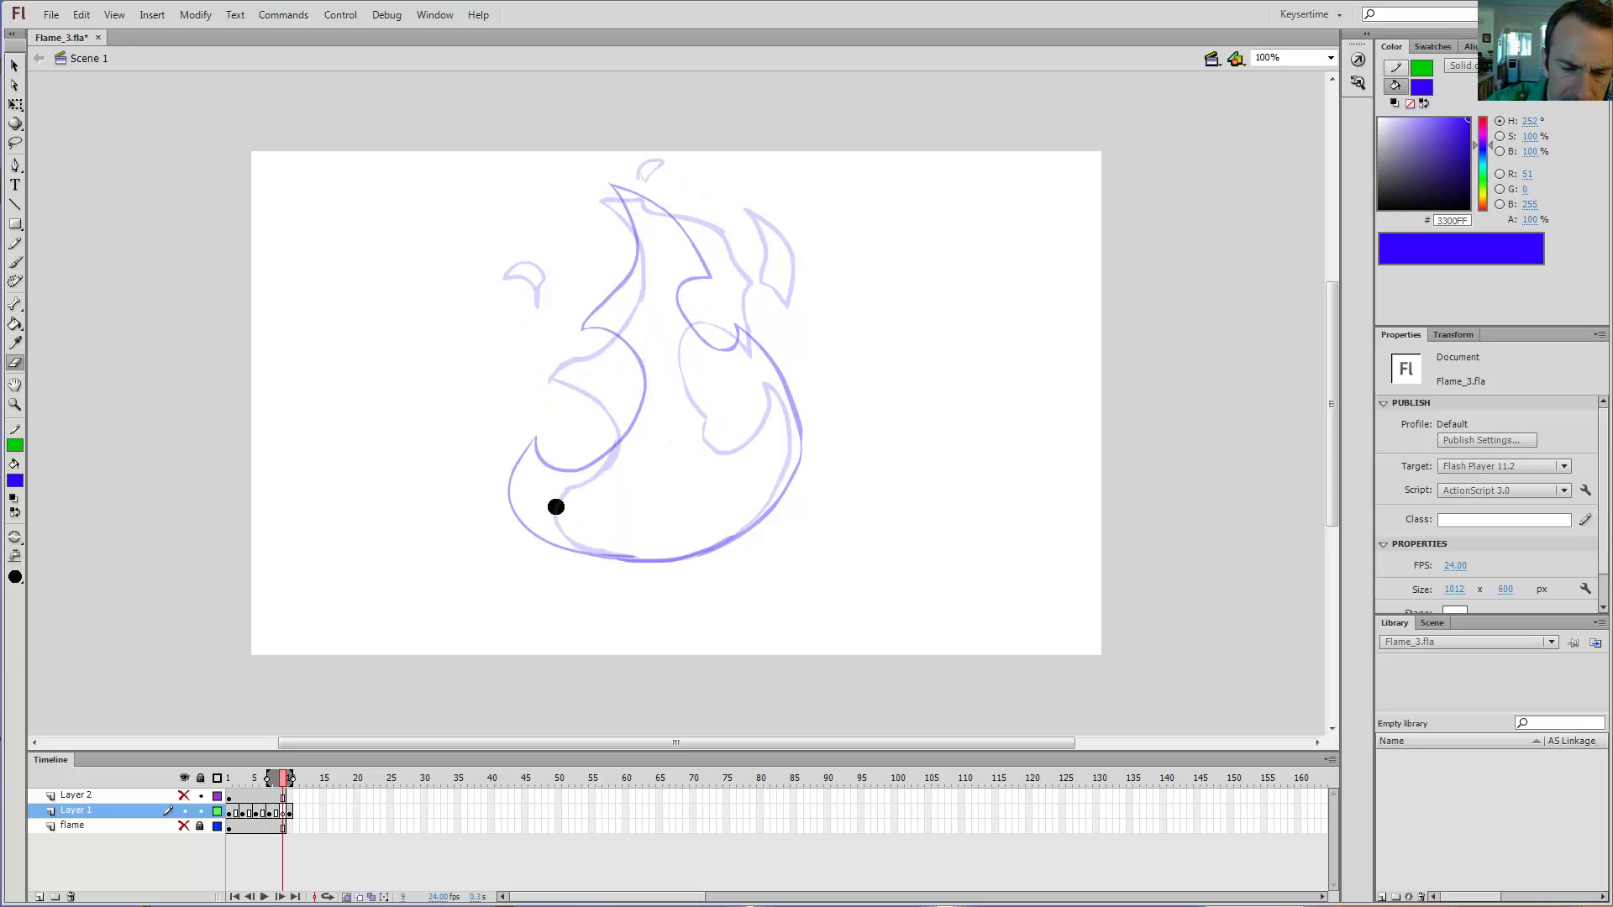
pyautogui.press('b')
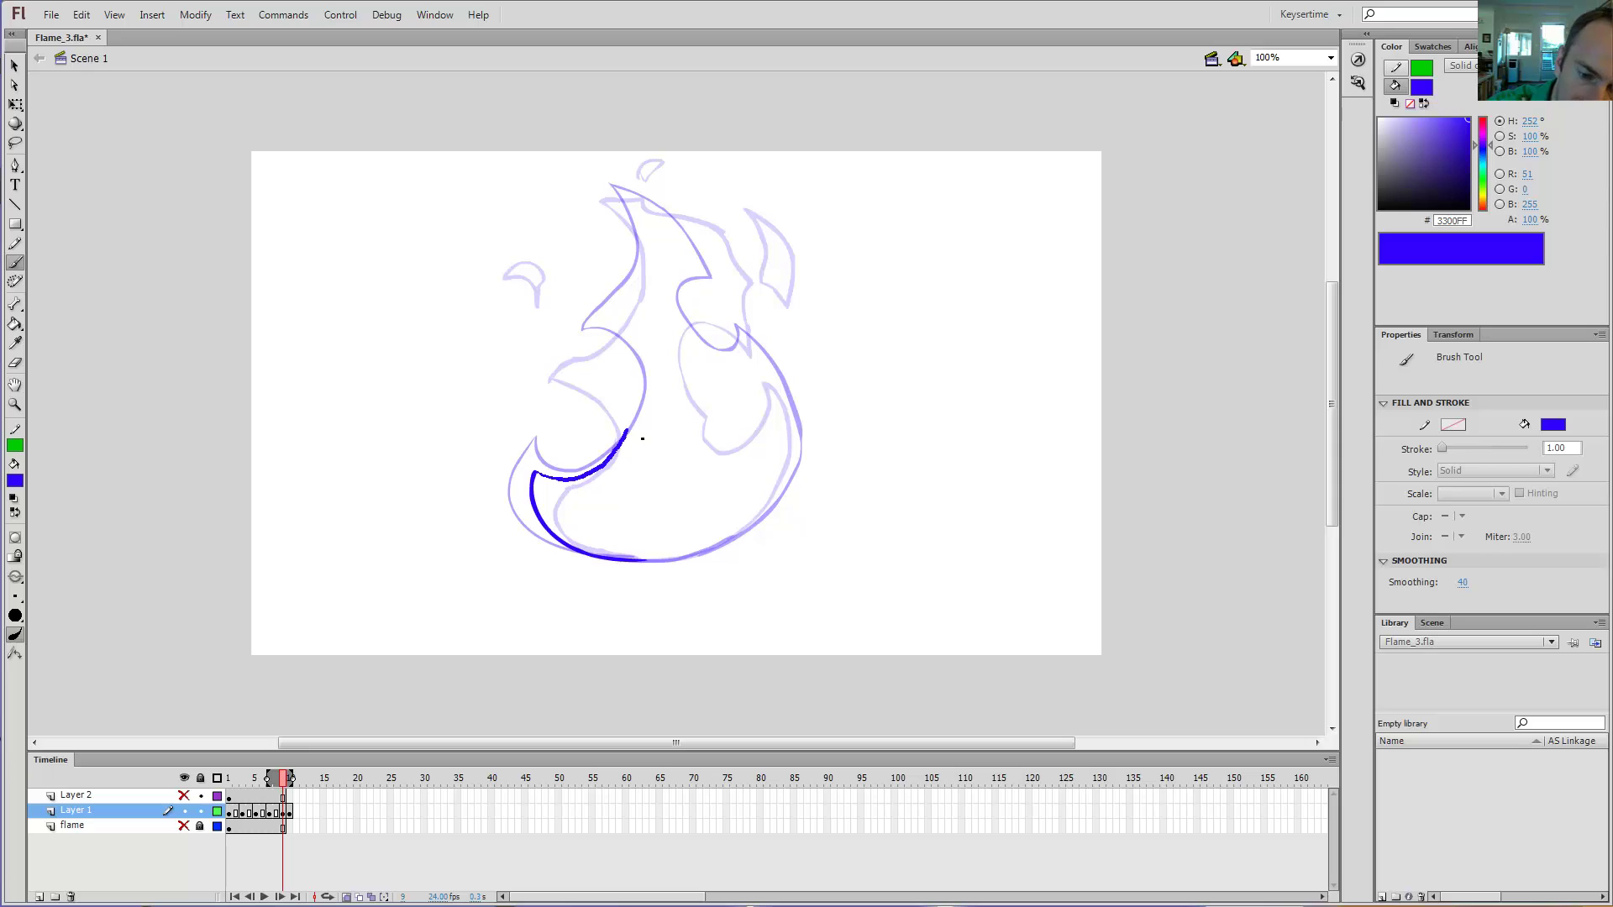
pyautogui.moveTo(628, 372); pyautogui.dragTo(557, 357)
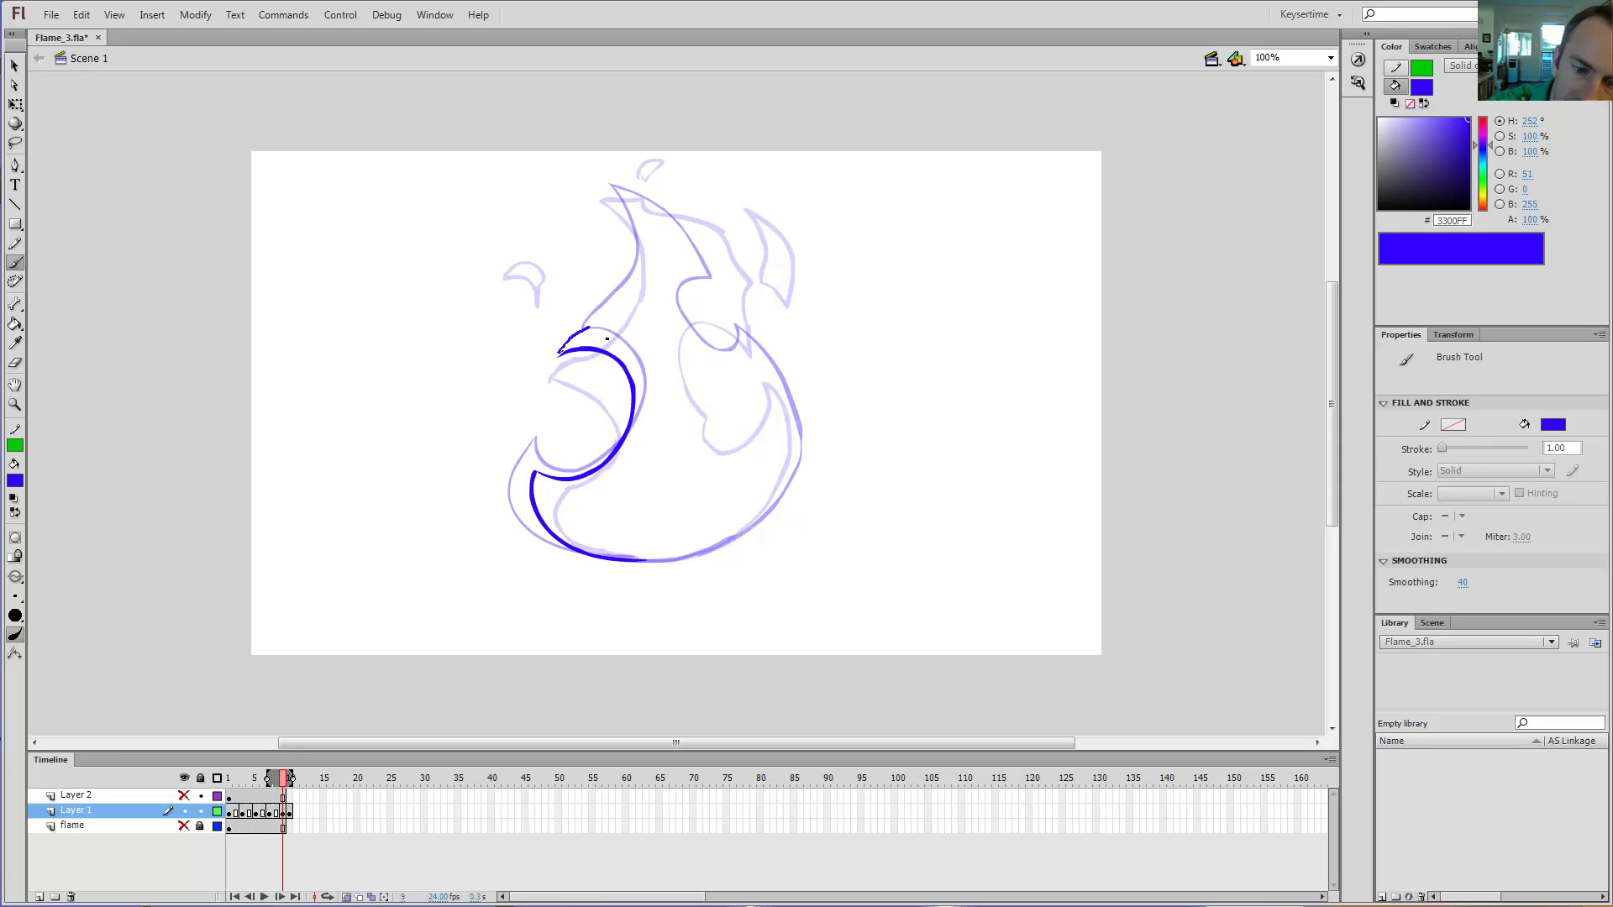
pyautogui.moveTo(642, 240)
pyautogui.mouseDown()
pyautogui.moveTo(579, 179)
pyautogui.moveTo(598, 159)
pyautogui.moveTo(612, 169)
pyautogui.mouseUp()
pyautogui.hotkey('ctrl', 'z')
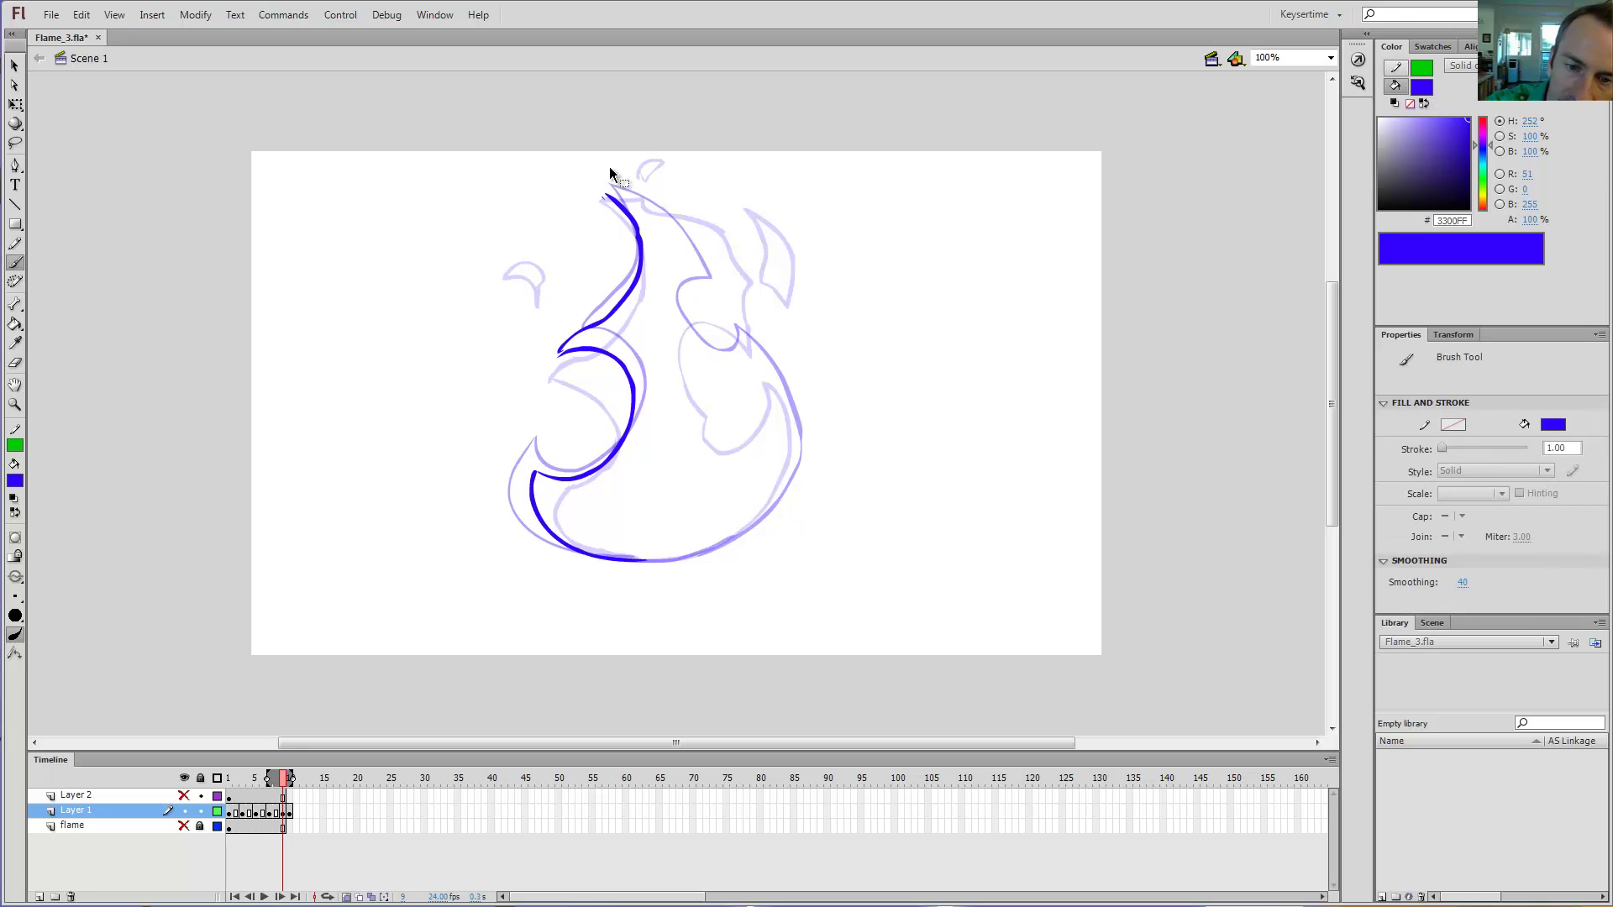
pyautogui.hotkey('ctrl', 'z')
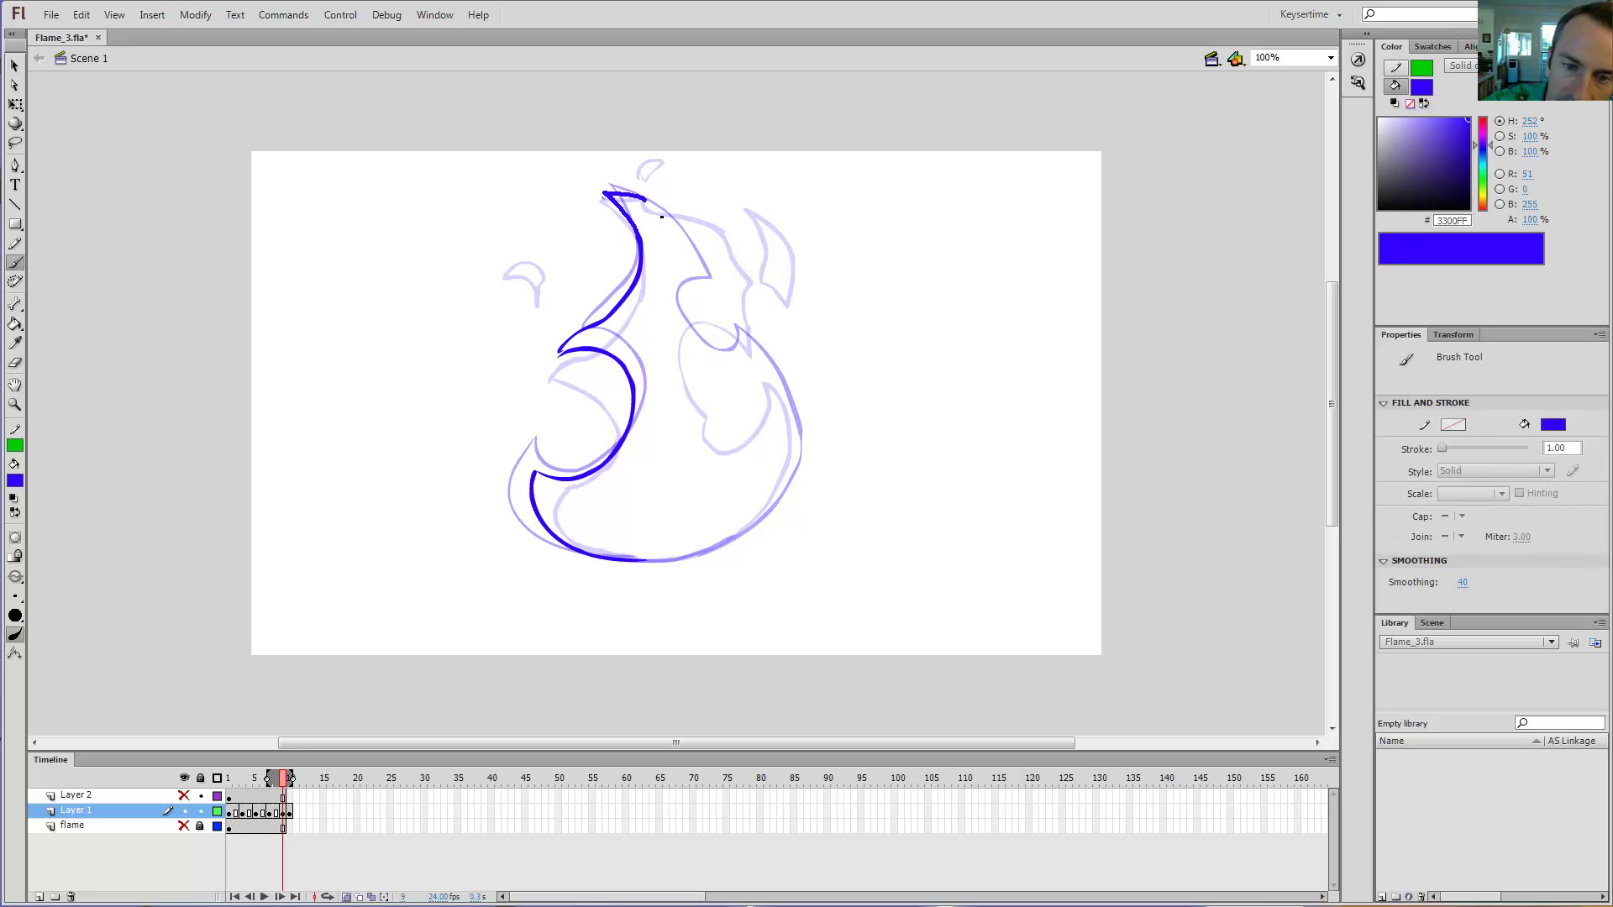
pyautogui.moveTo(662, 217); pyautogui.dragTo(671, 155)
pyautogui.hotkey('ctrl', 'z')
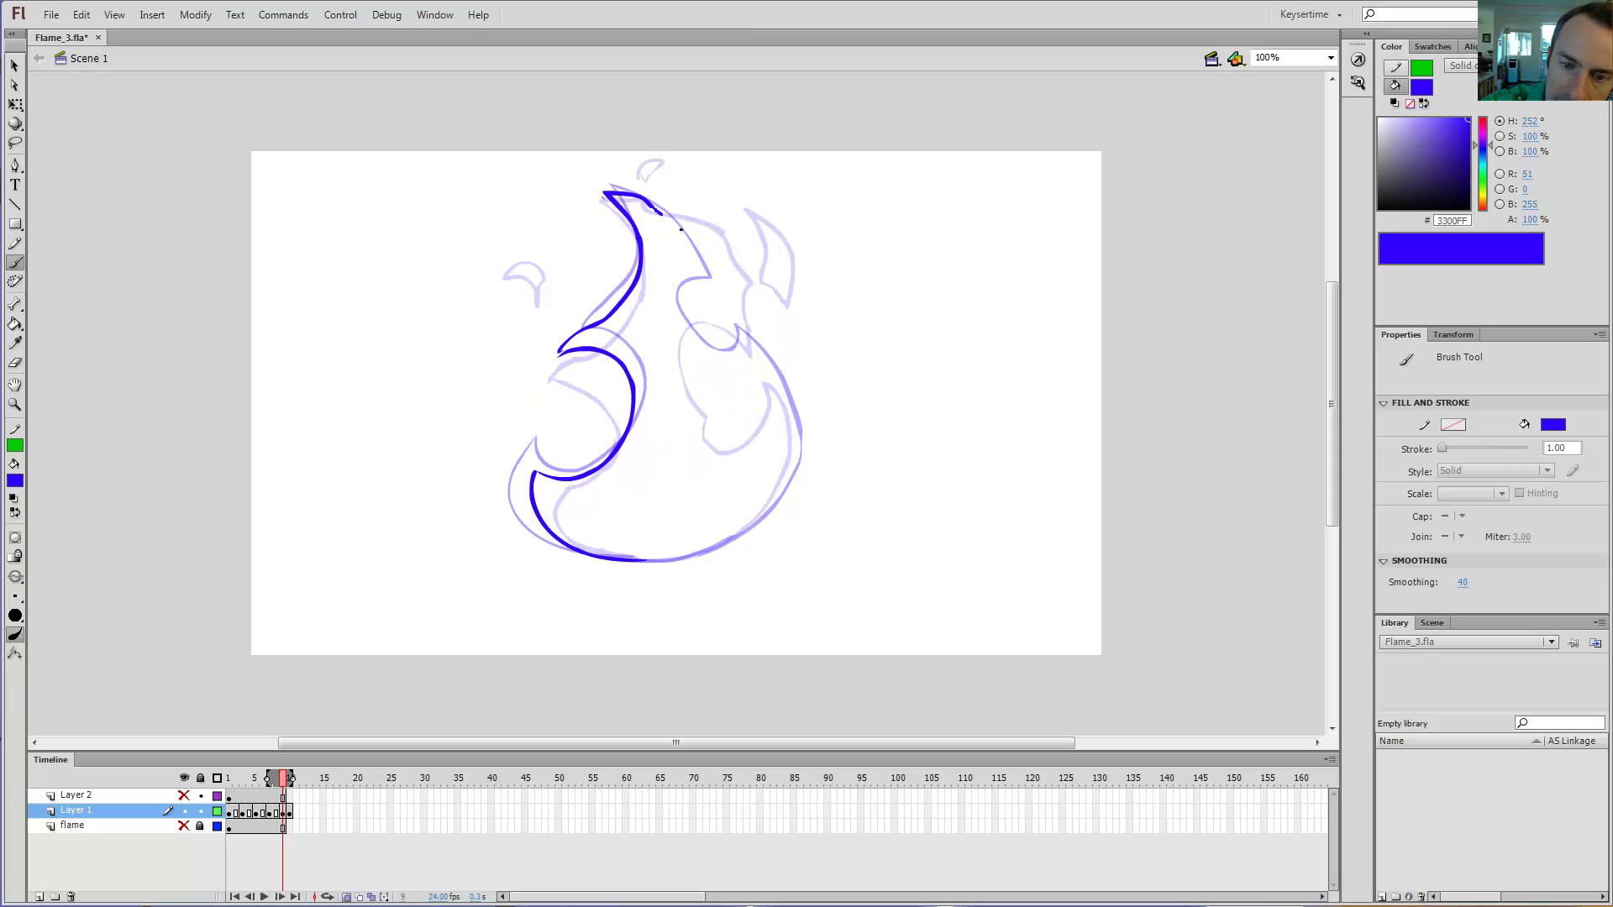
# Step: Trace the right inner edge, the inner right loop and the small upper-right tongue
pyautogui.moveTo(735, 332)
pyautogui.mouseDown()
pyautogui.moveTo(689, 332)
pyautogui.moveTo(712, 389)
pyautogui.mouseUp()
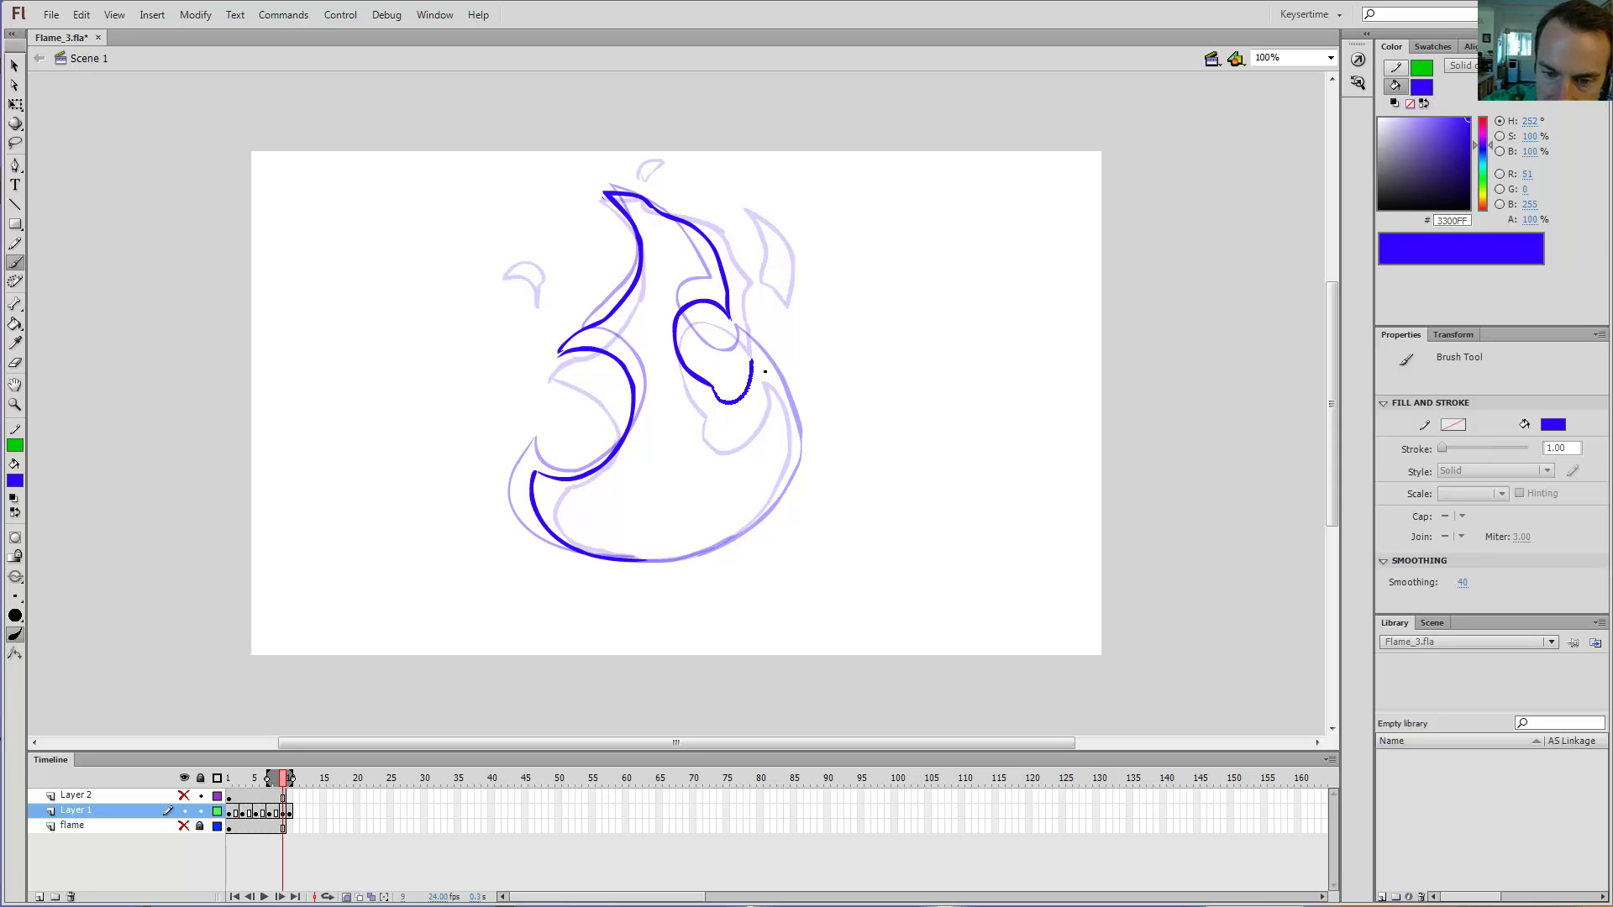
pyautogui.moveTo(793, 501)
pyautogui.mouseDown()
pyautogui.moveTo(715, 565)
pyautogui.moveTo(652, 564)
pyautogui.mouseUp()
pyautogui.press(',')
pyautogui.press('.')
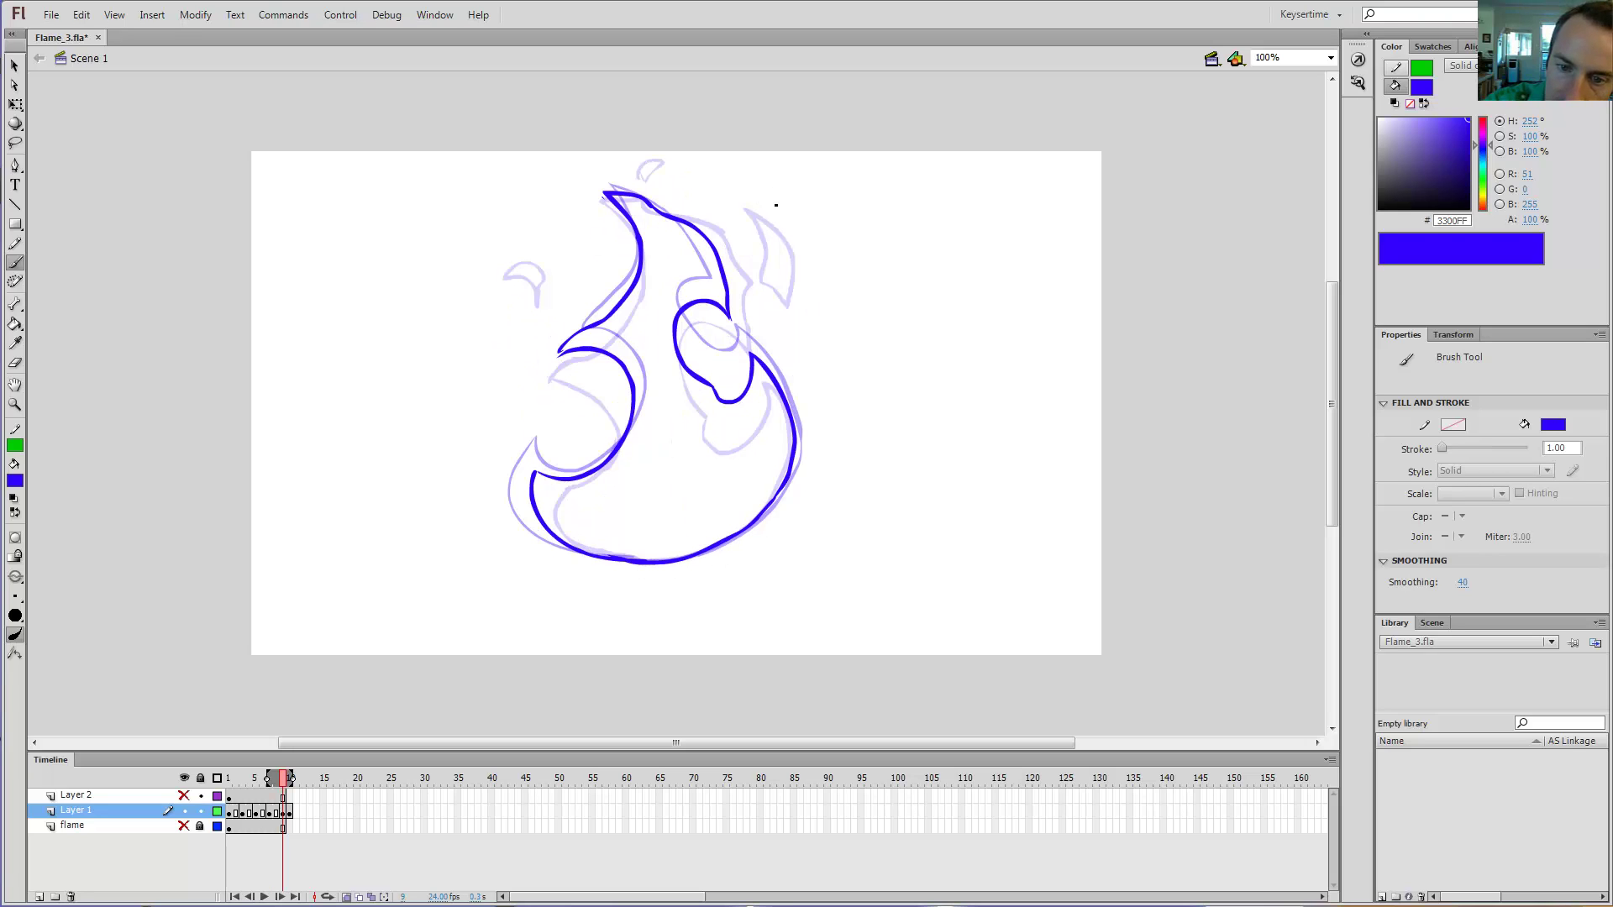
pyautogui.moveTo(787, 223); pyautogui.dragTo(788, 223)
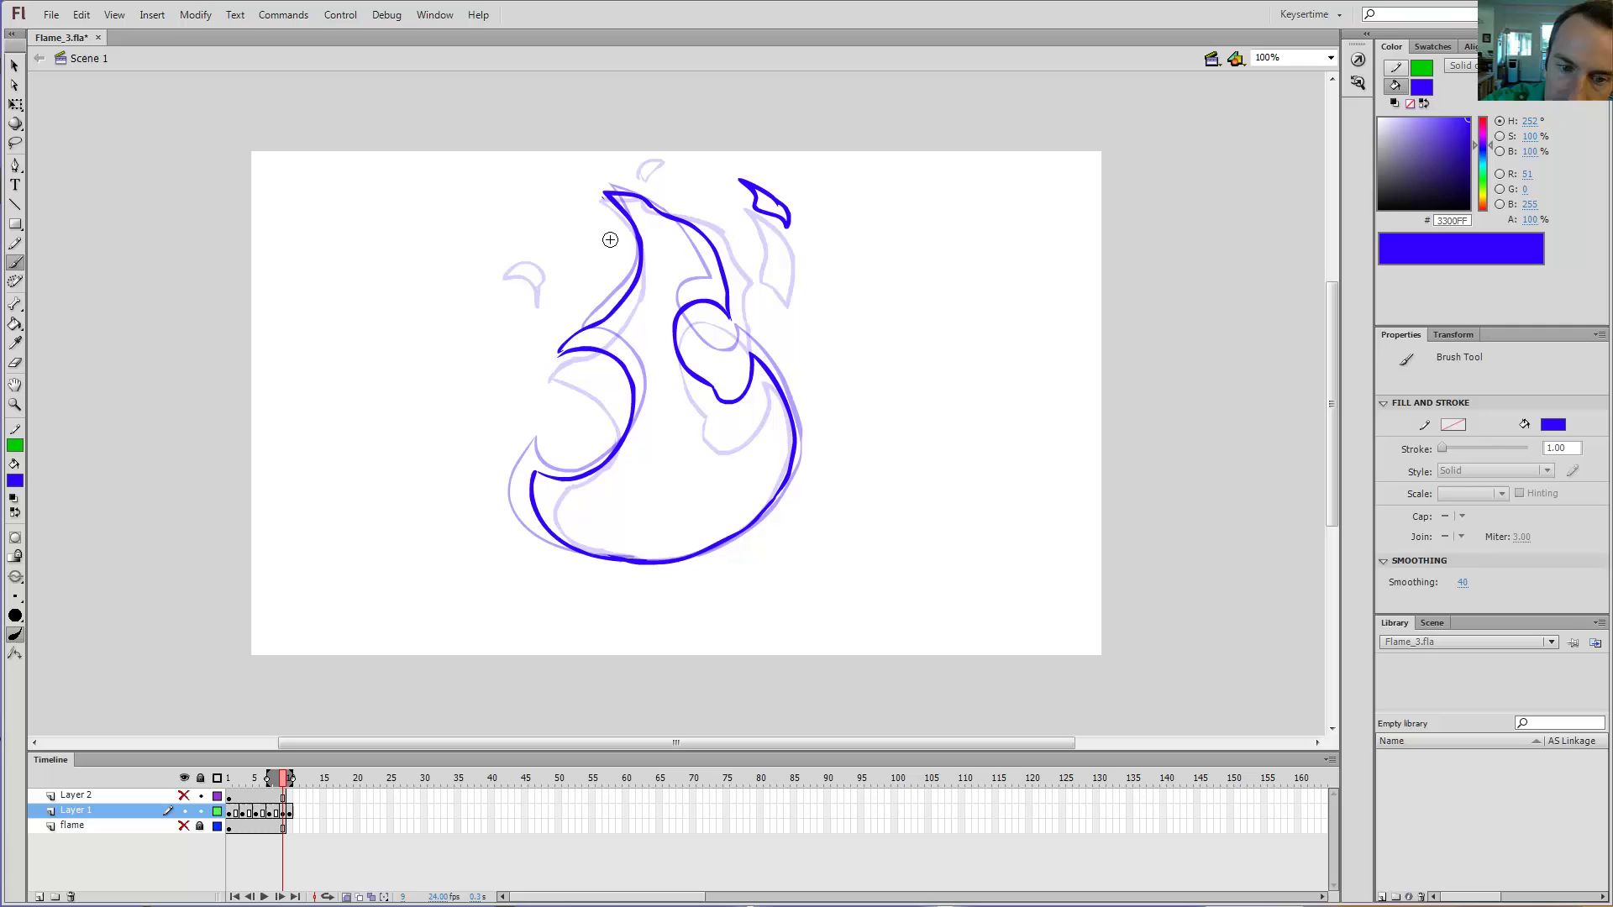
pyautogui.press(',')
pyautogui.press('.')
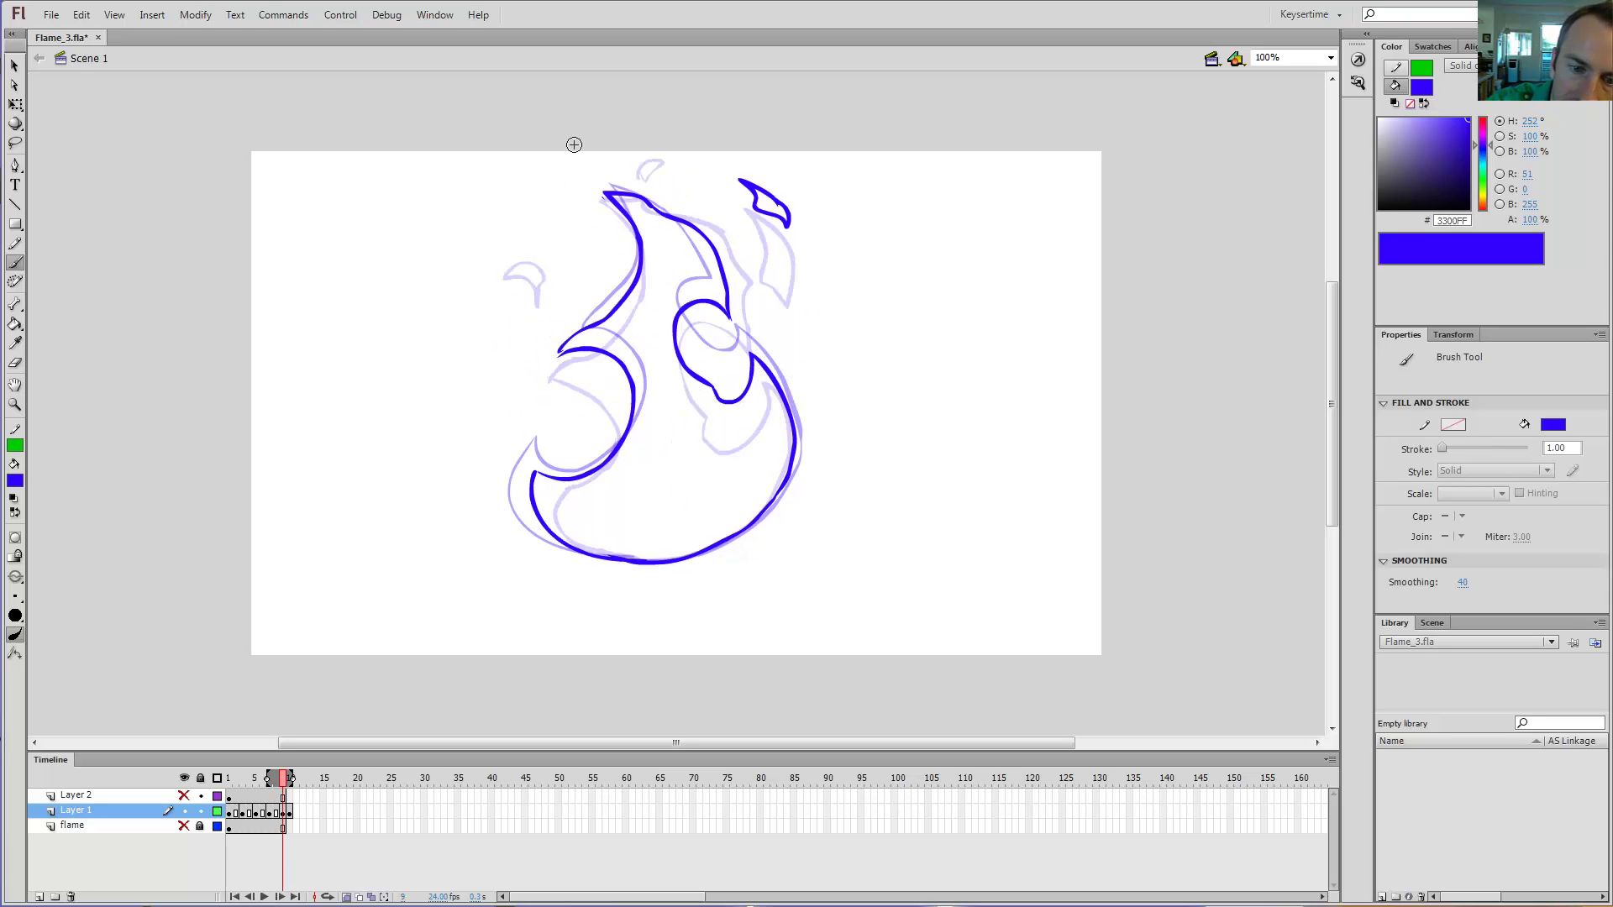
pyautogui.press(',')
pyautogui.press('.')
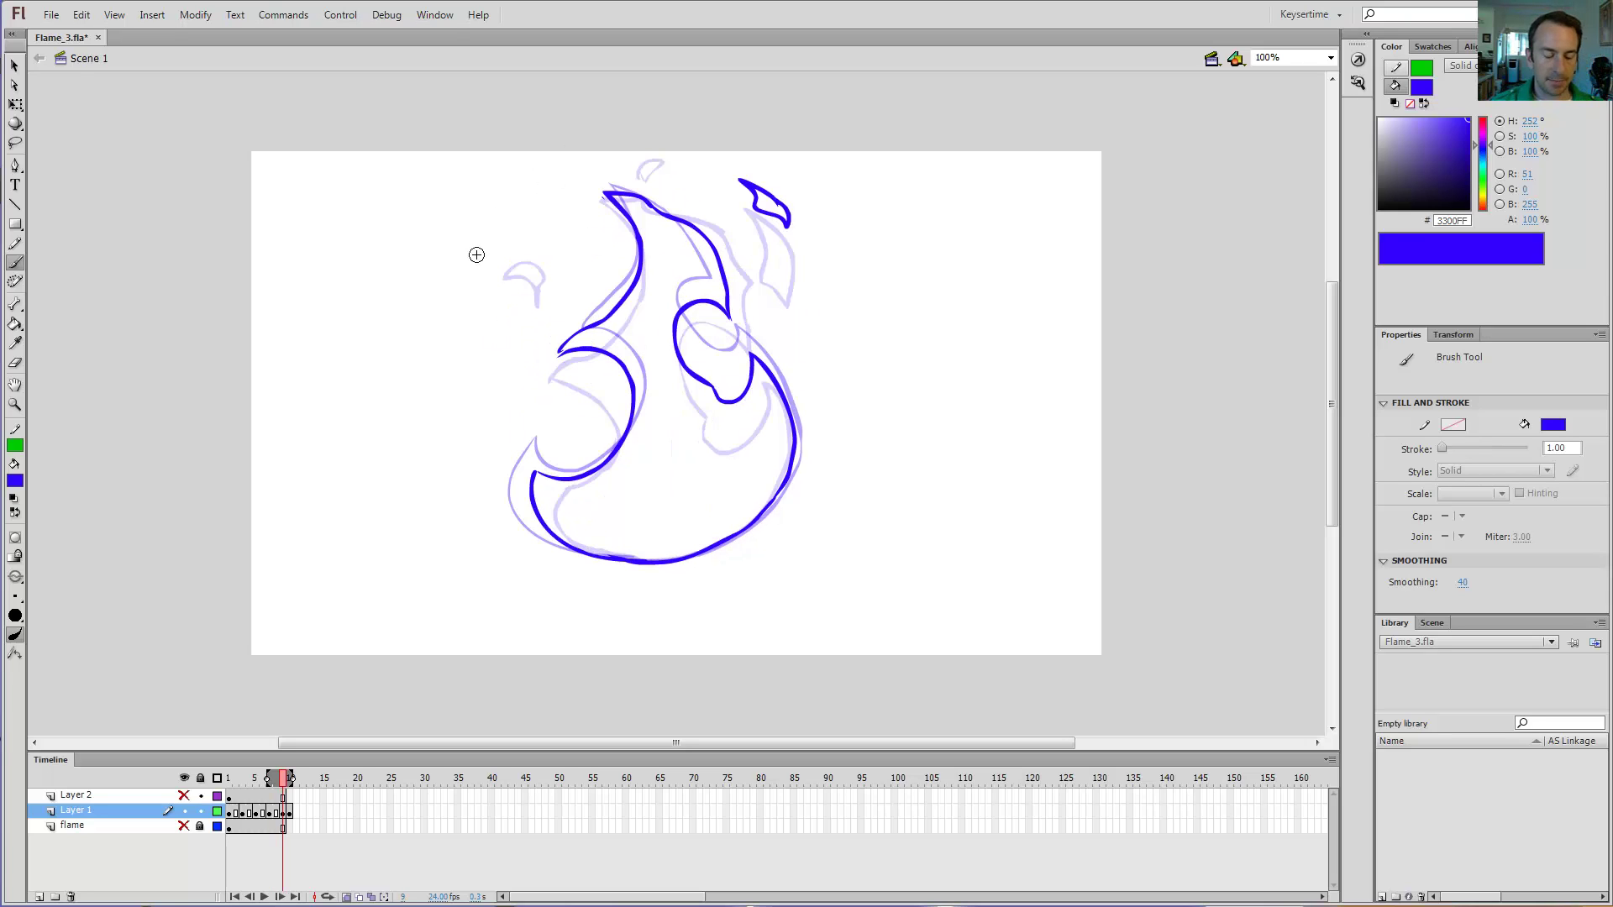
# Step: Turn off onion skinning, jump to frame 1, and test-play the movie before closing the preview
pyautogui.click(289, 813)
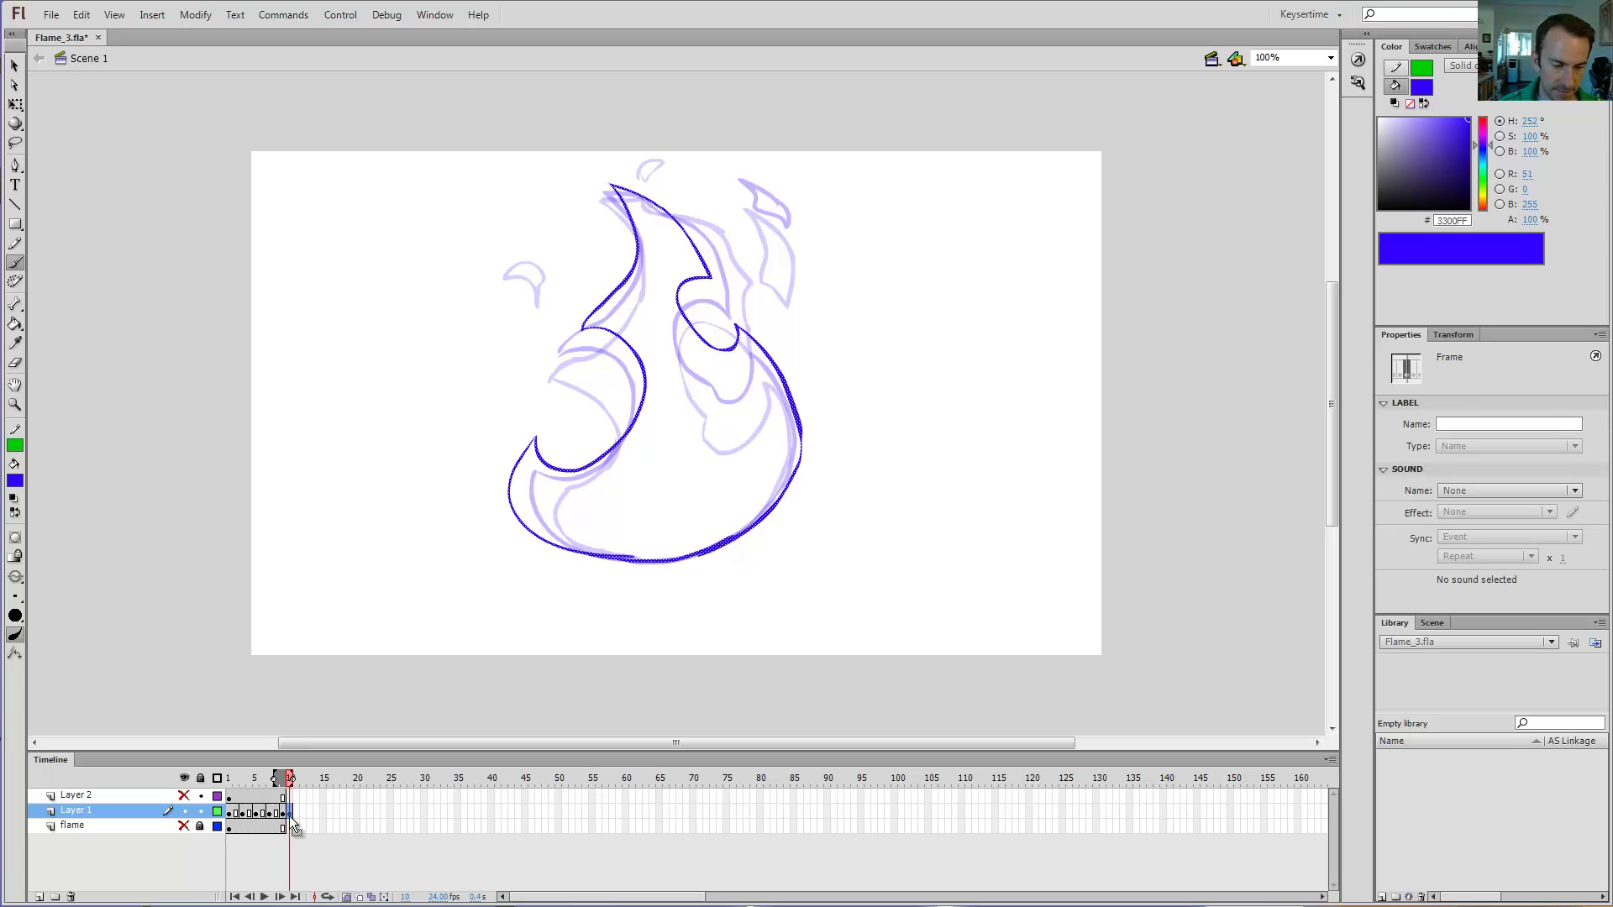
pyautogui.press(',')
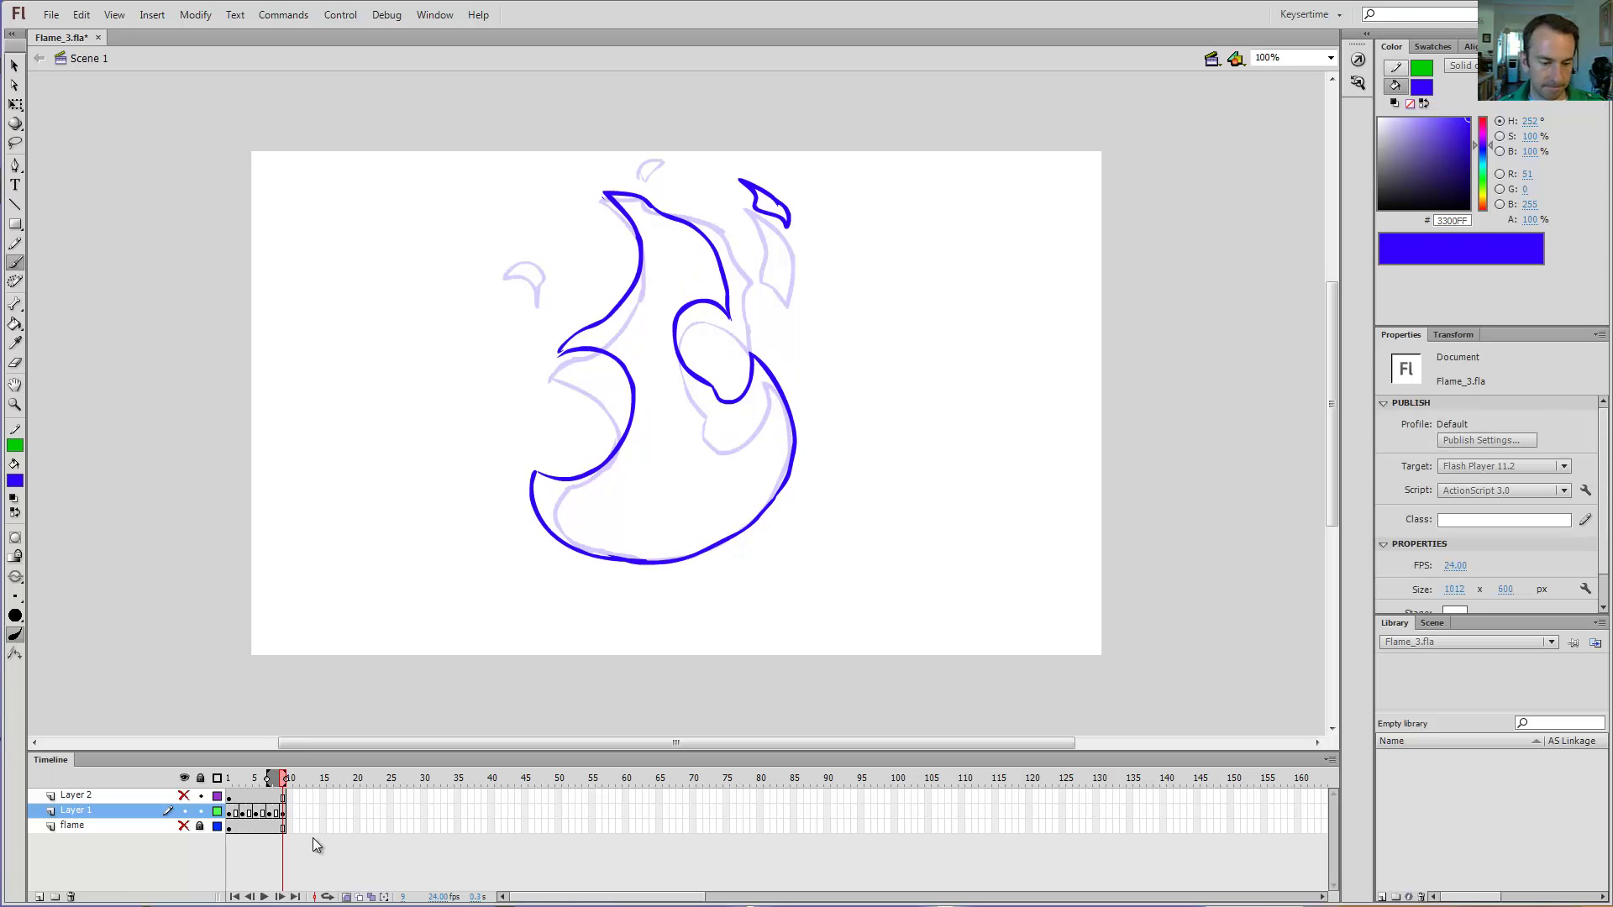
pyautogui.click(347, 897)
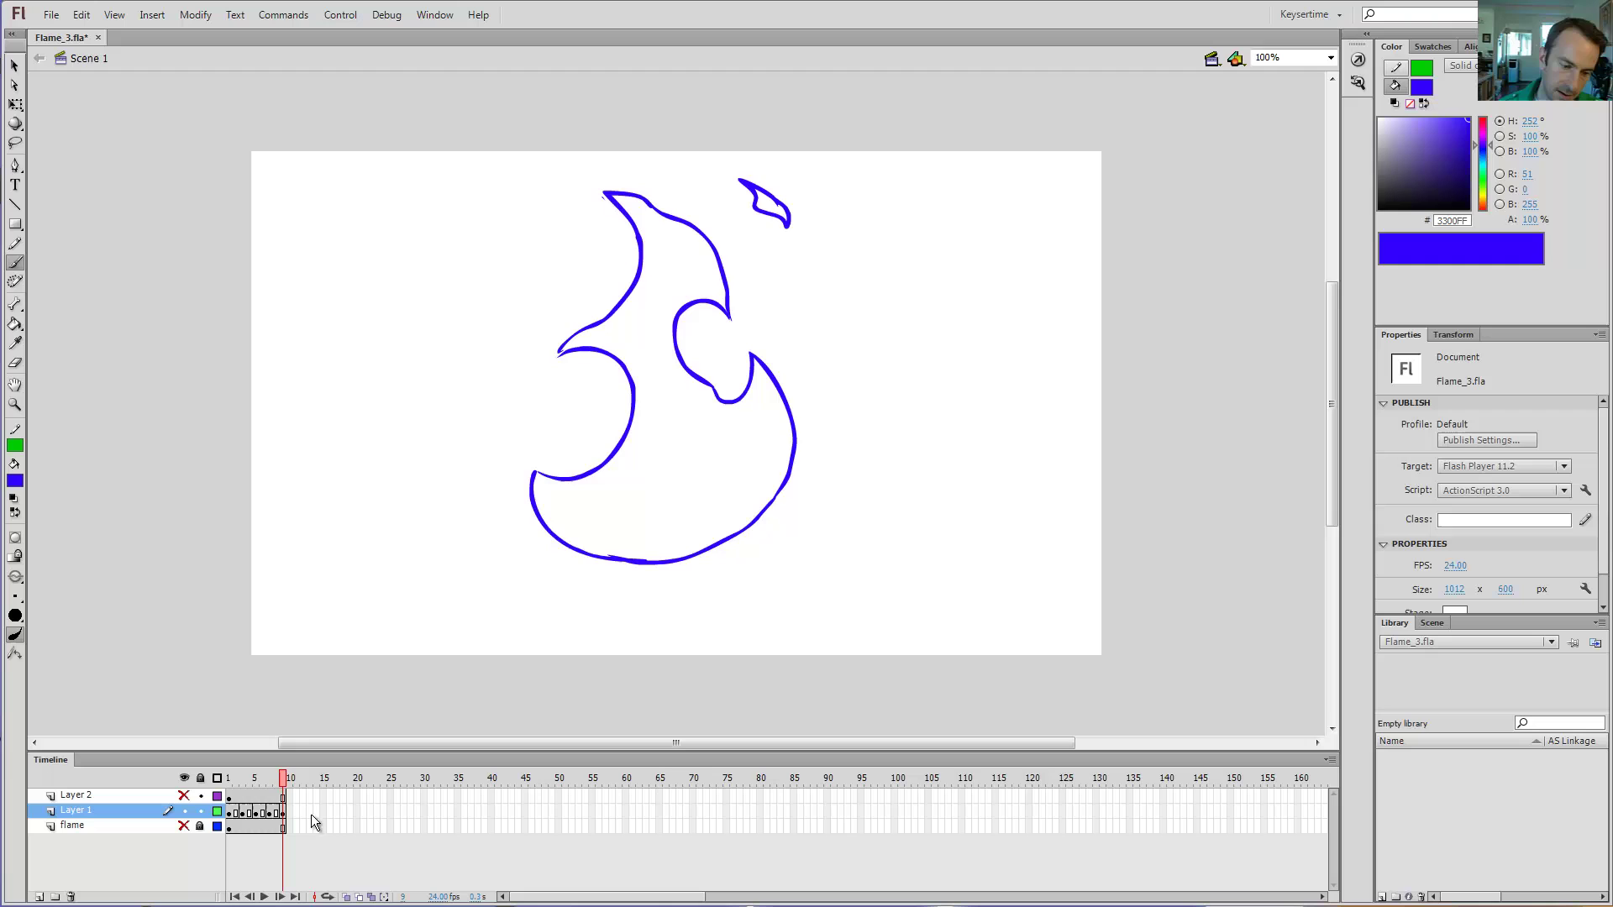
pyautogui.press(',')
pyautogui.press(',')
pyautogui.hotkey('shift', ',')
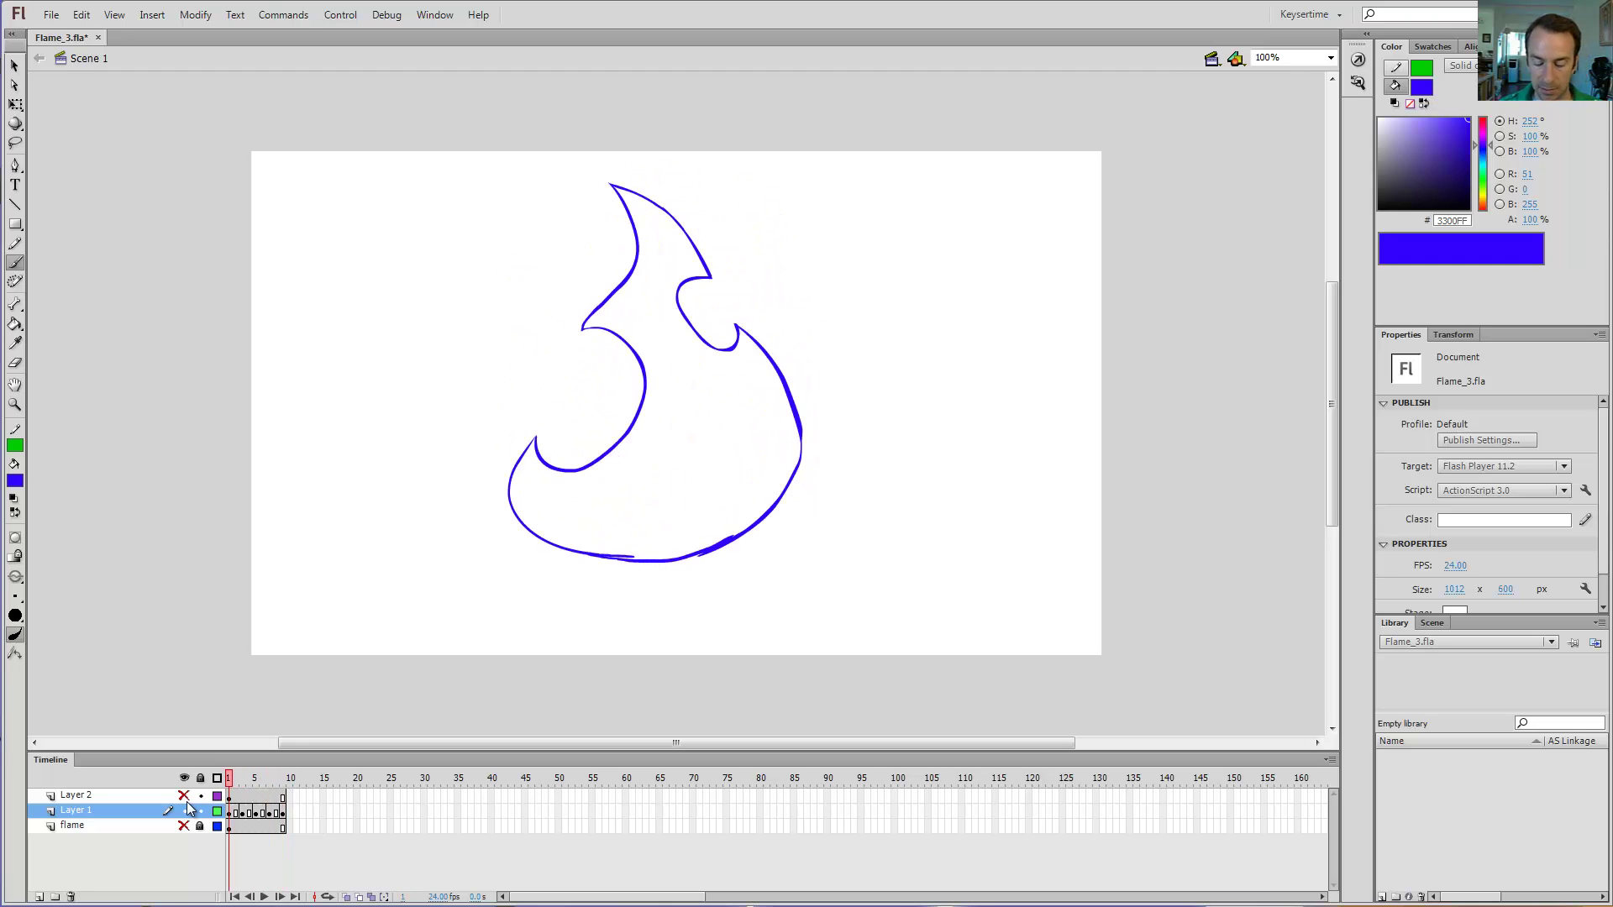
pyautogui.hotkey('ctrl', 'Return')
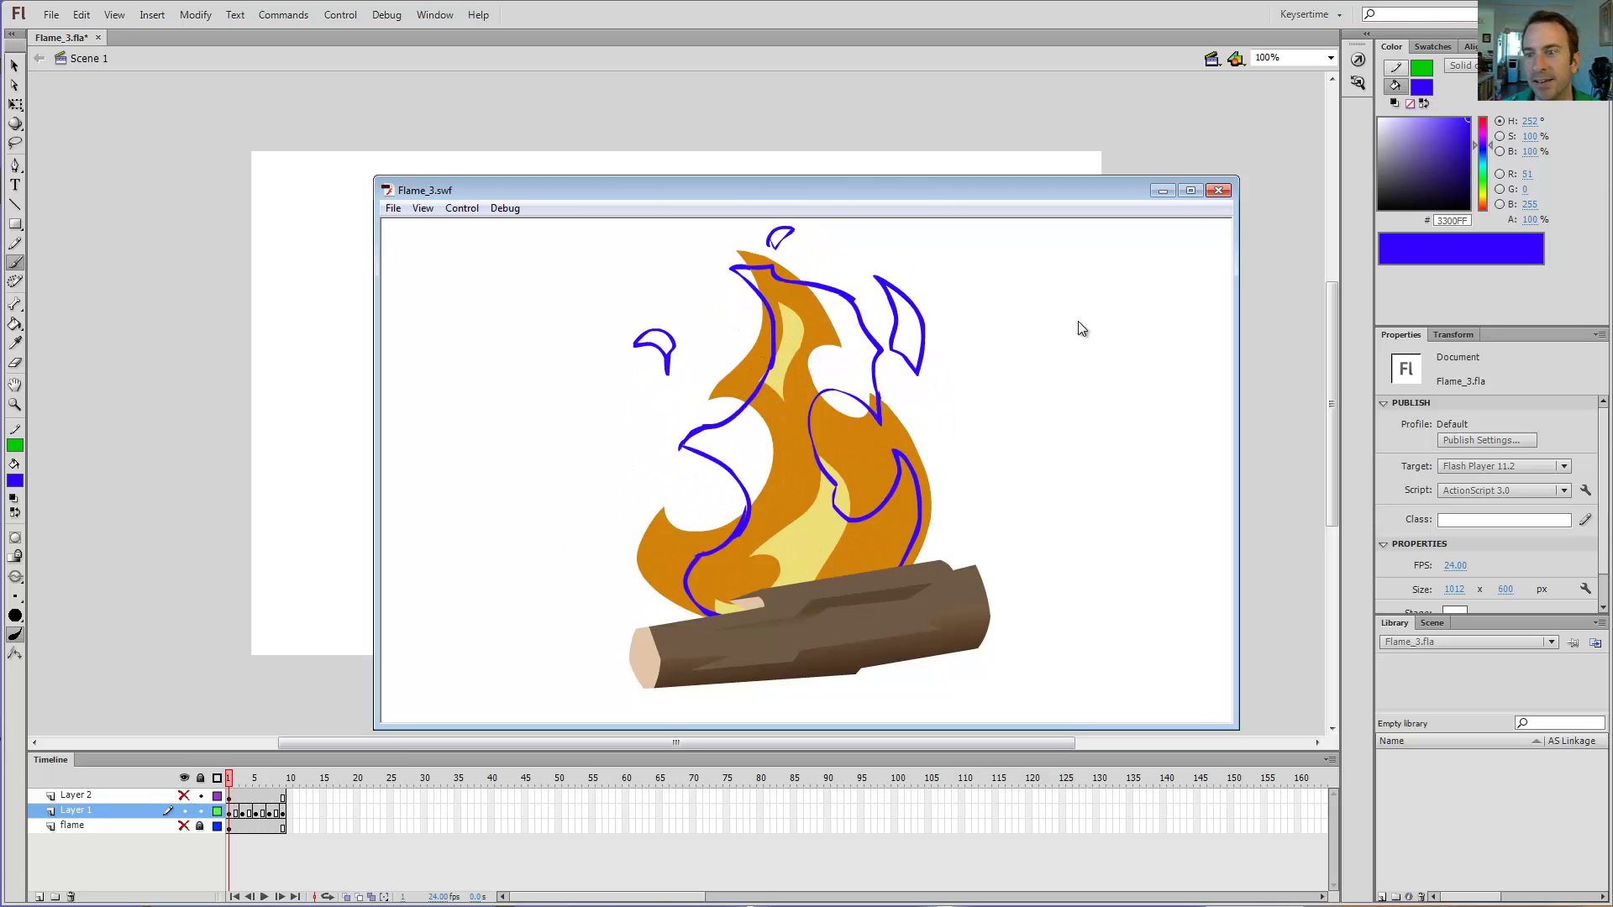
pyautogui.click(1218, 190)
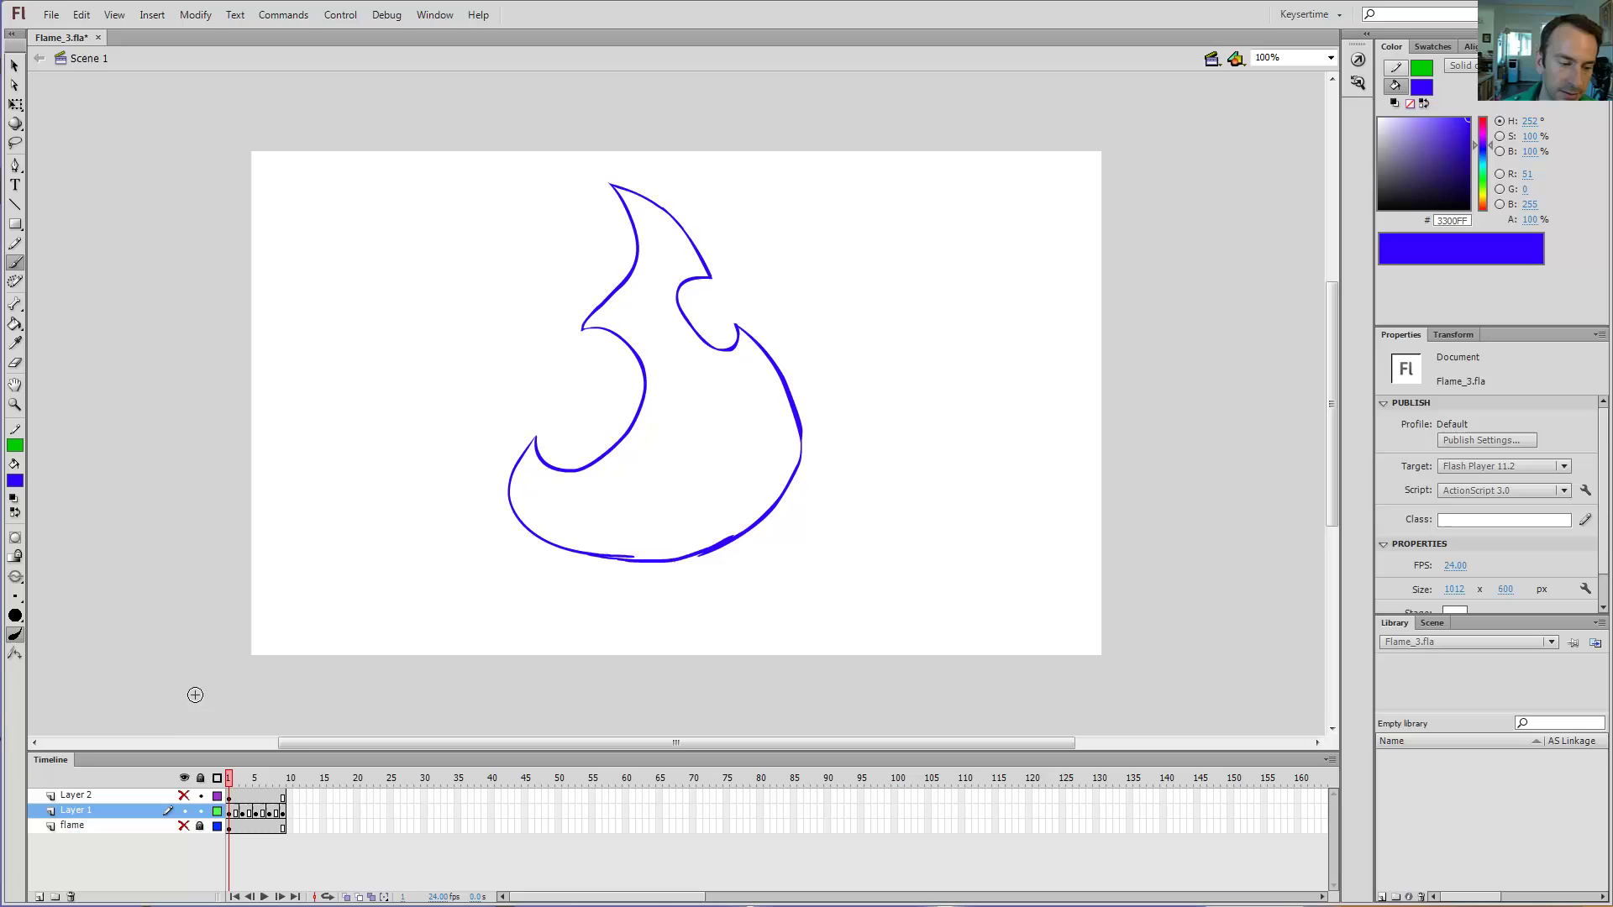
# Step: Make the flame layer and Layer 2 guide layers, then test the movie with Ctrl+Enter
pyautogui.rightClick(74, 828)
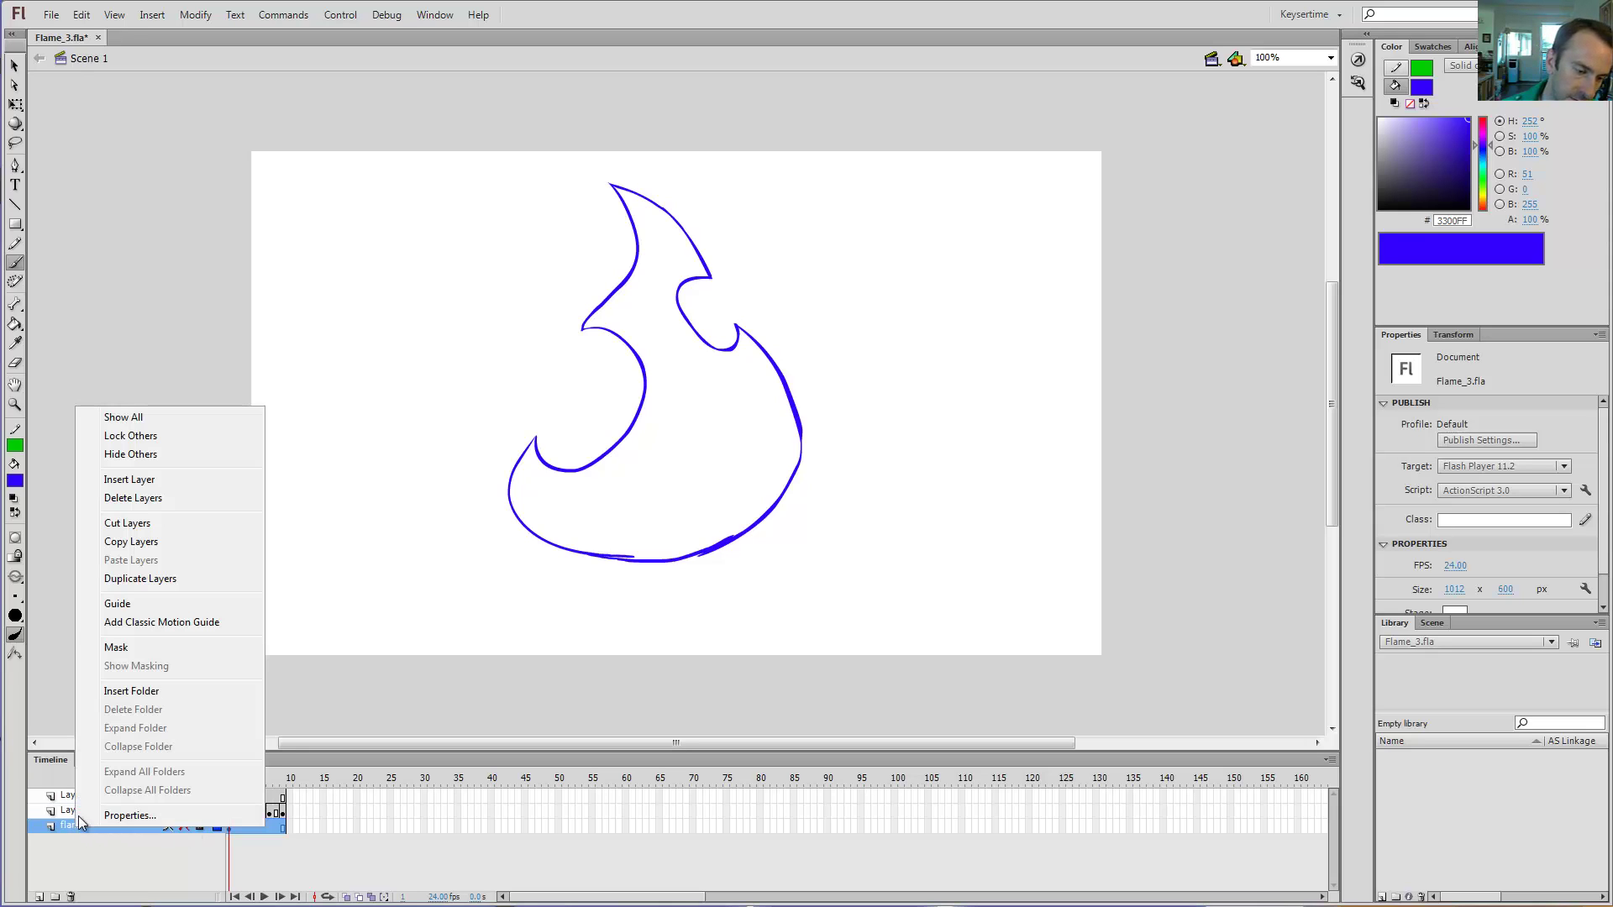
pyautogui.click(126, 604)
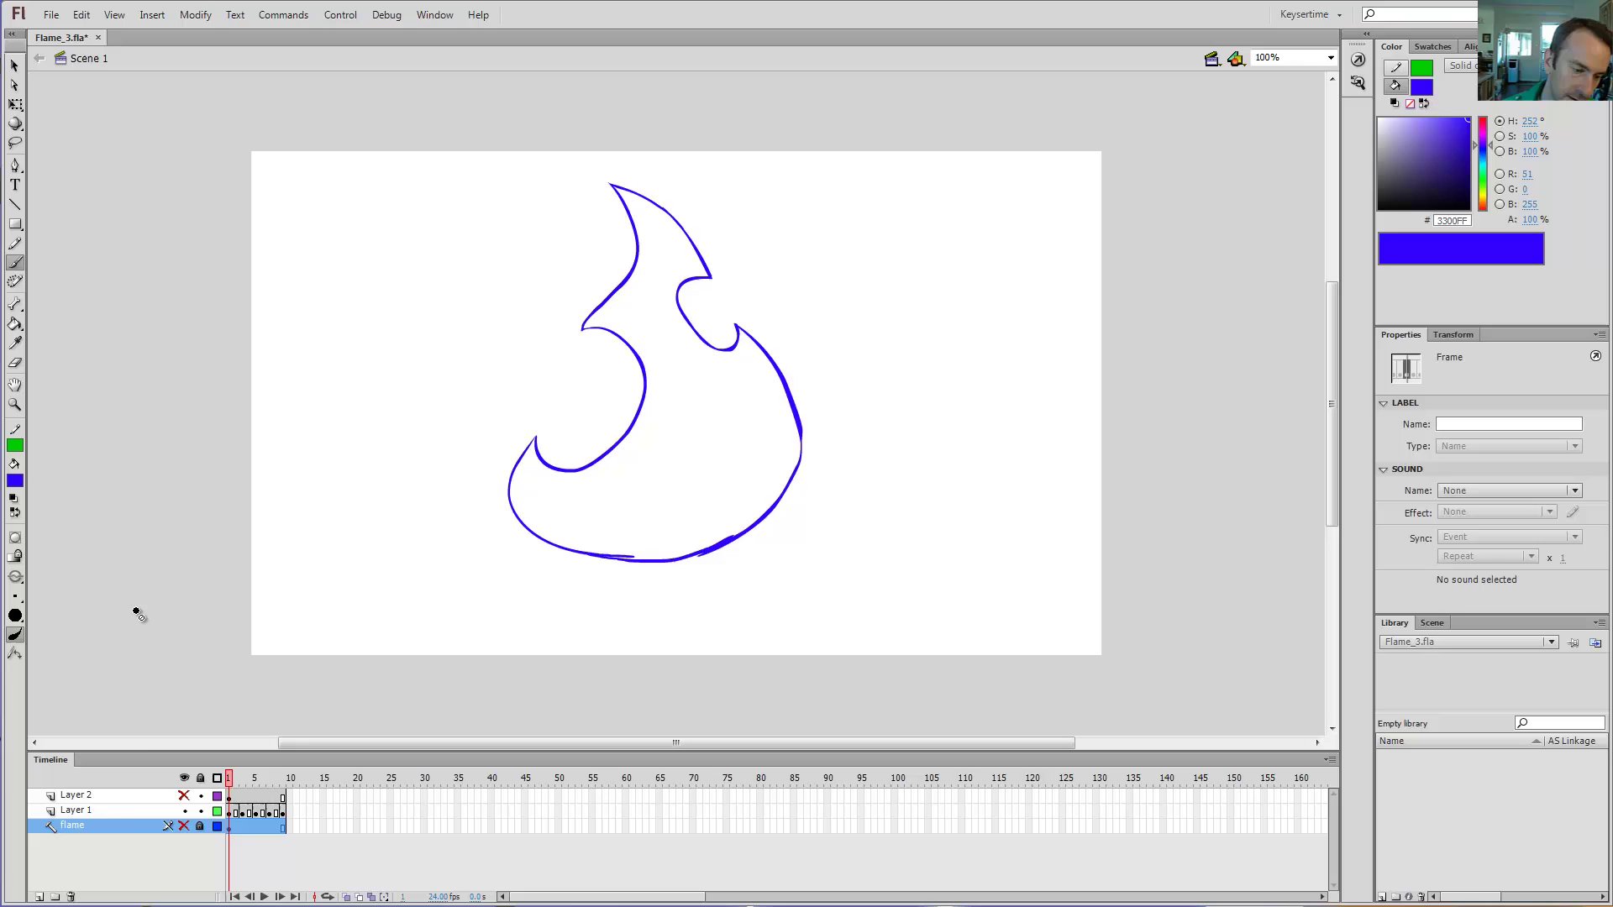
pyautogui.click(84, 798)
pyautogui.rightClick(84, 798)
pyautogui.press('Escape')
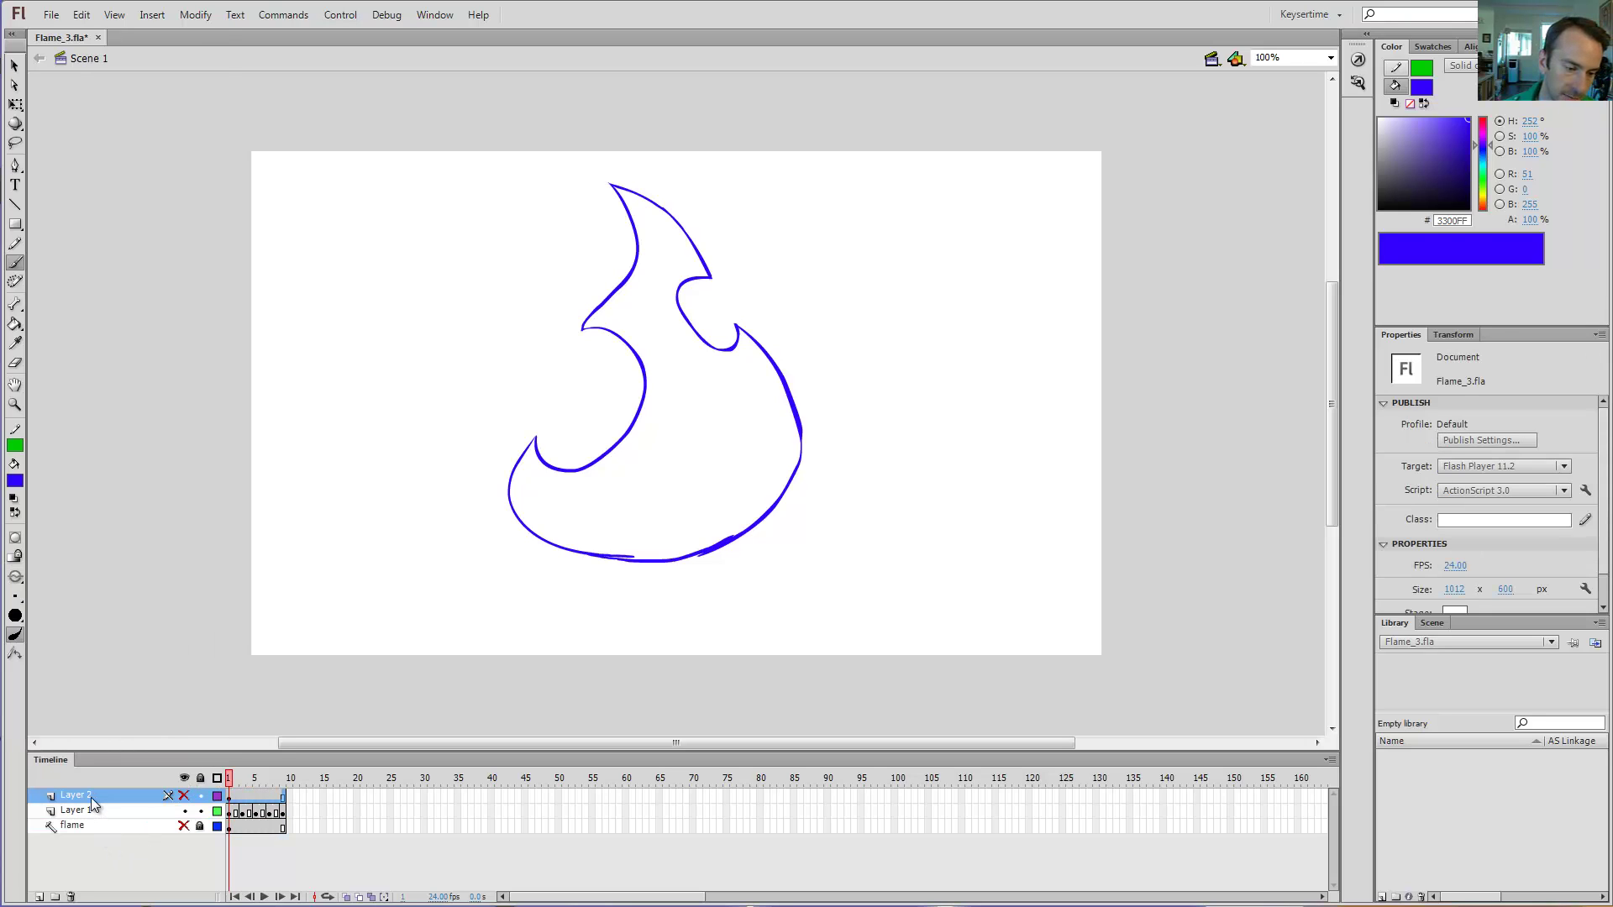
pyautogui.rightClick(92, 804)
pyautogui.click(126, 586)
pyautogui.hotkey('ctrl', 'Return')
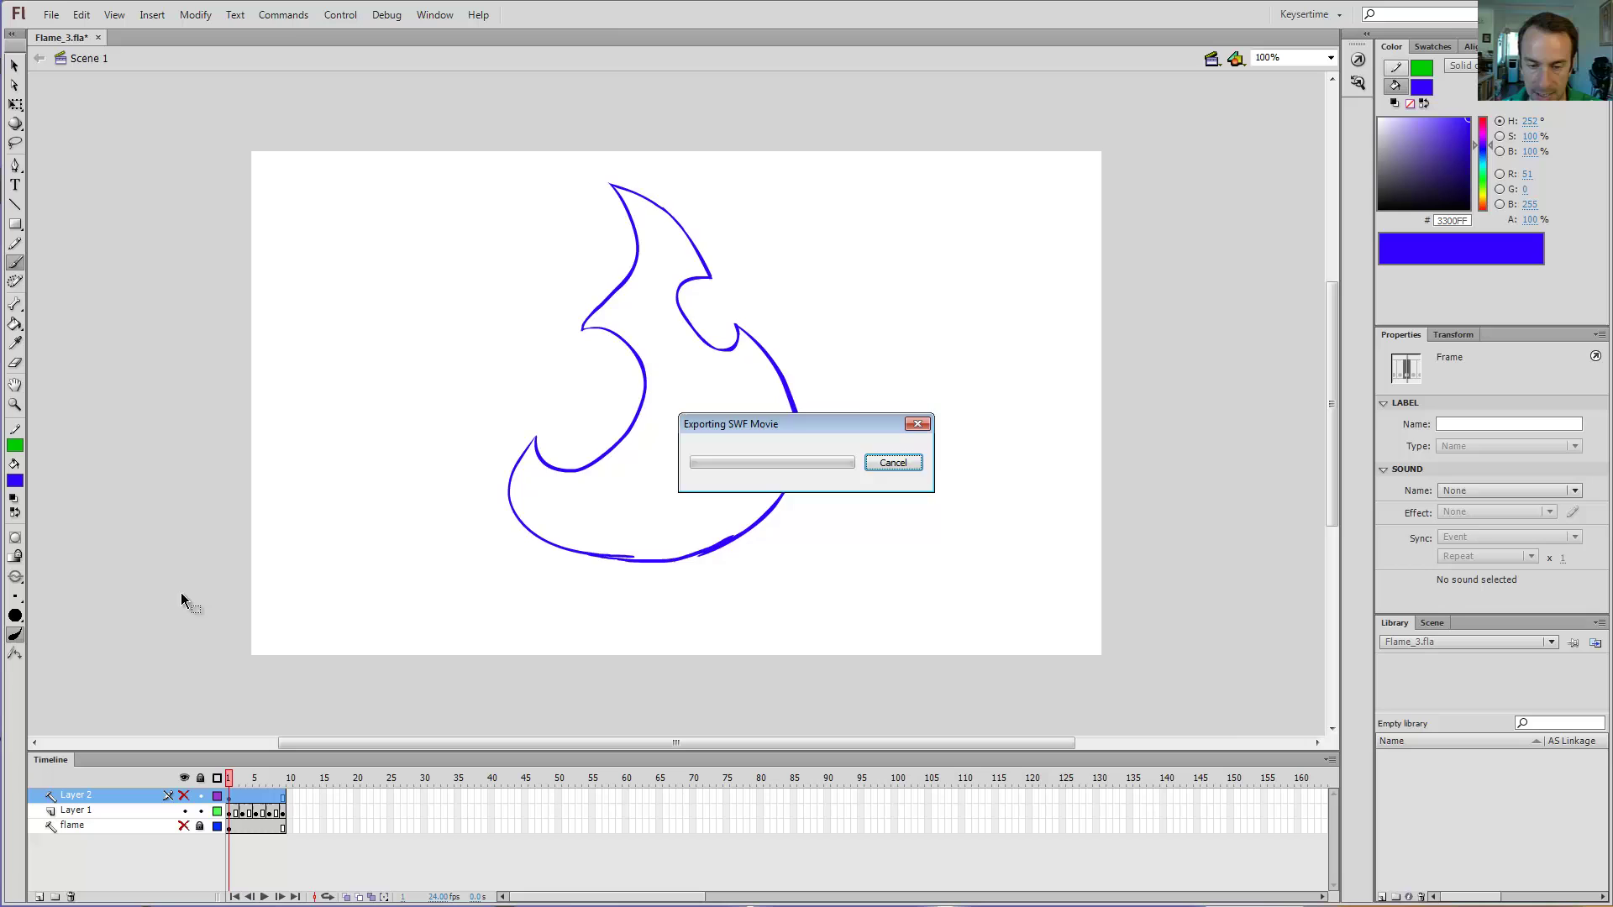